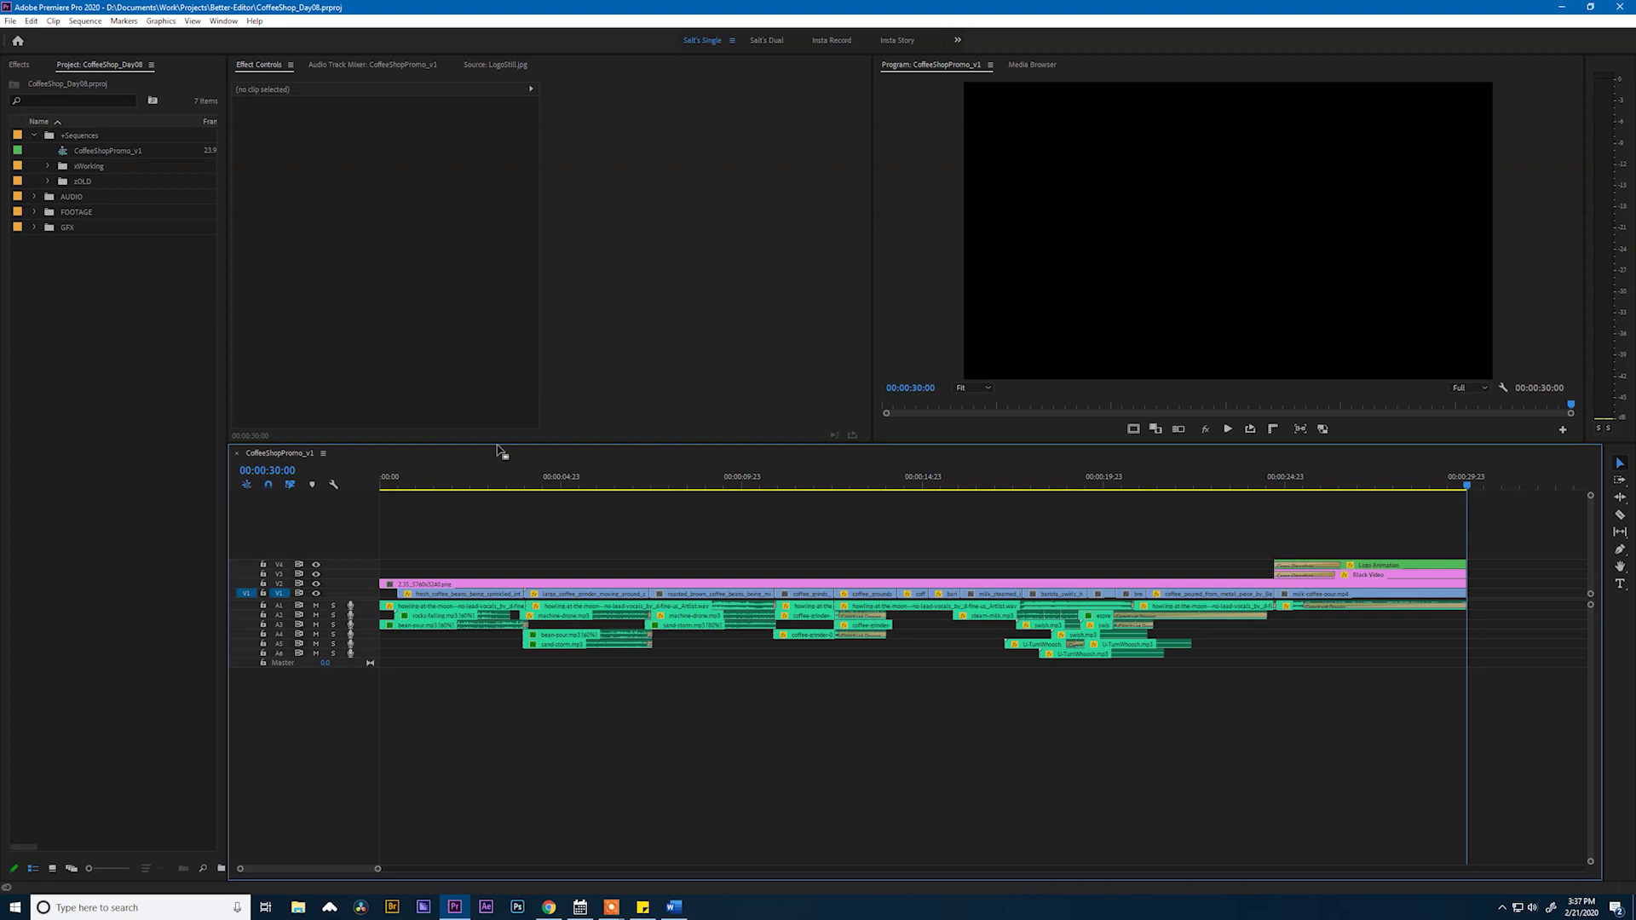
# Preview the promo's shots, then enlarge all six audio tracks to show waveforms
pyautogui.moveTo(448, 484); pyautogui.dragTo(1183, 503)
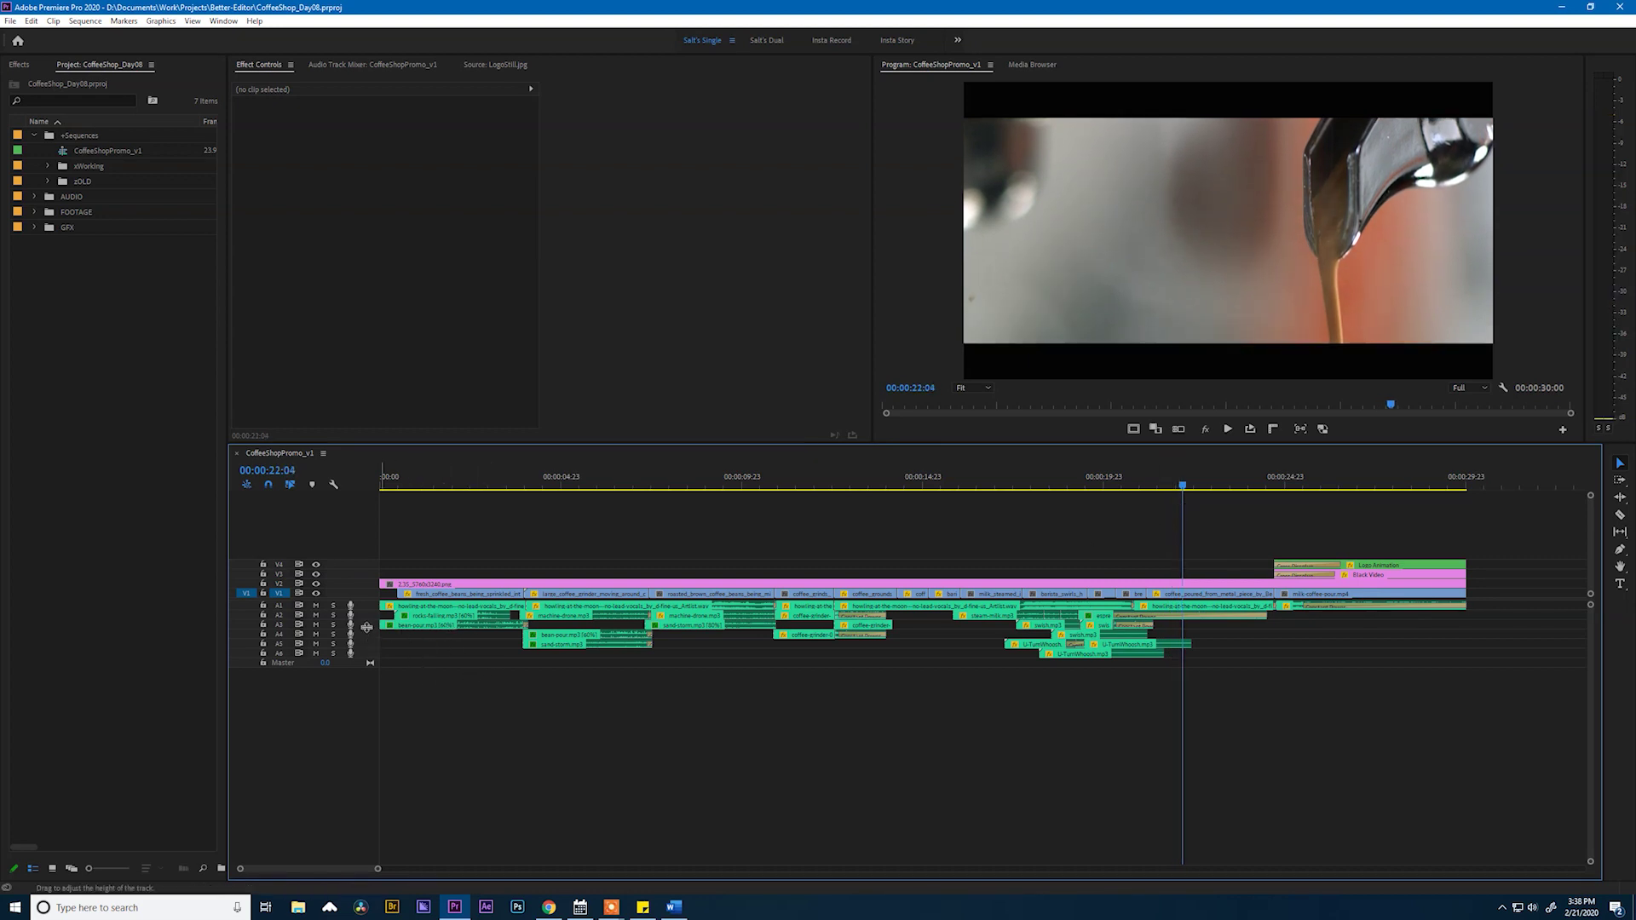
pyautogui.moveTo(367, 628); pyautogui.dragTo(367, 658)
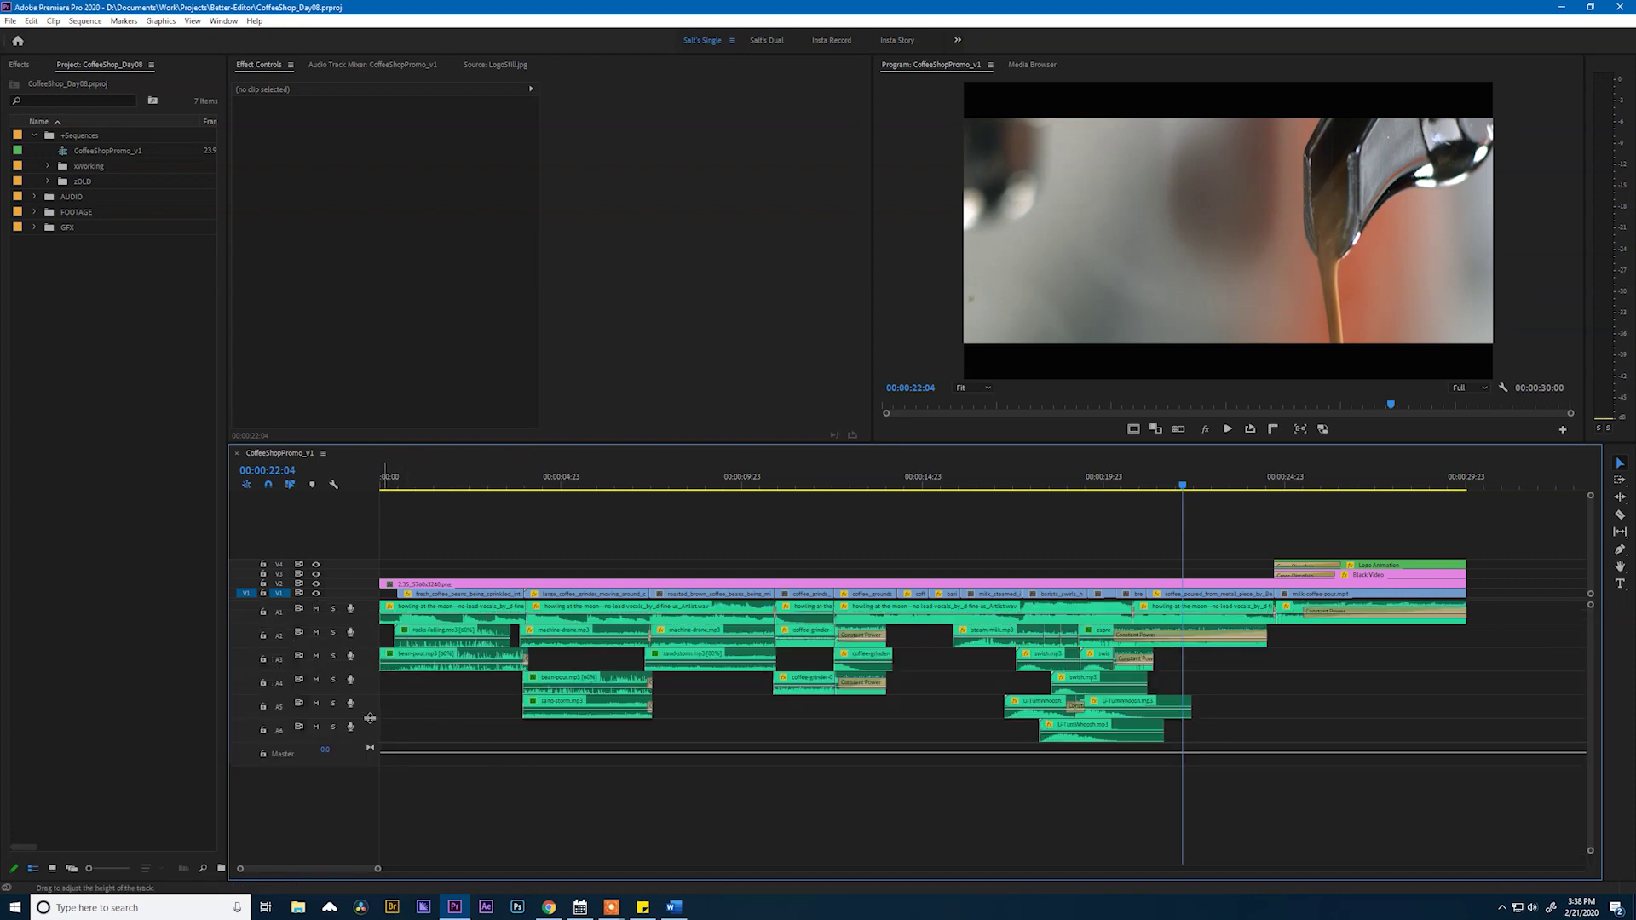
pyautogui.moveTo(369, 718); pyautogui.dragTo(416, 760)
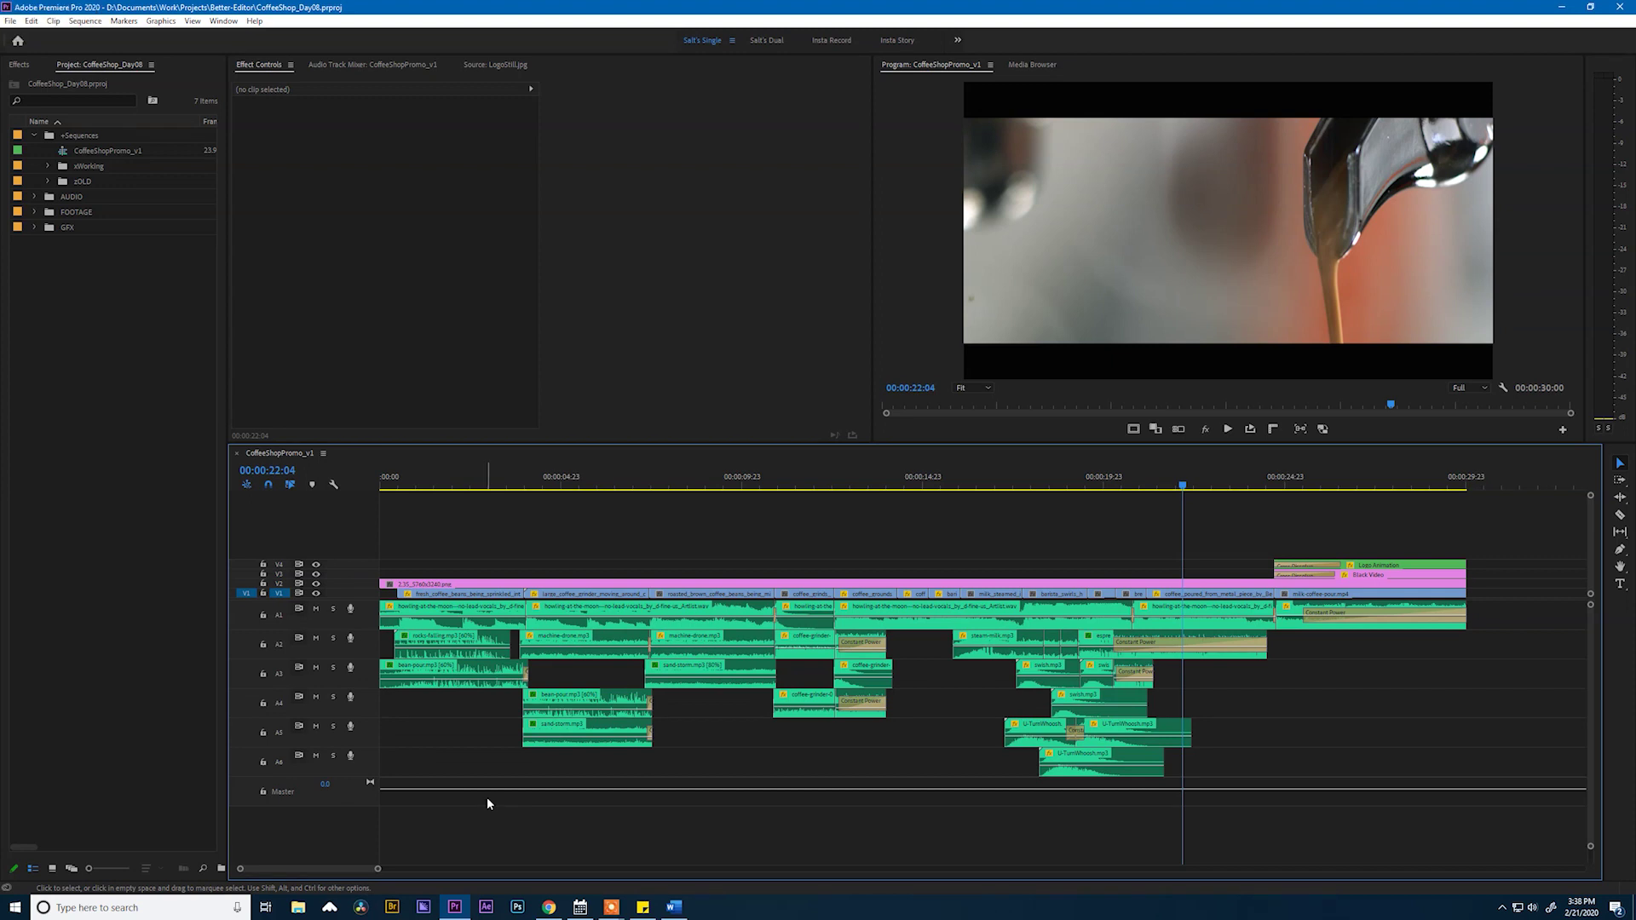
# Select the opening music clip on A1 and open its Audio Gain dialog (-1.1 dB peak)
pyautogui.press('Home')
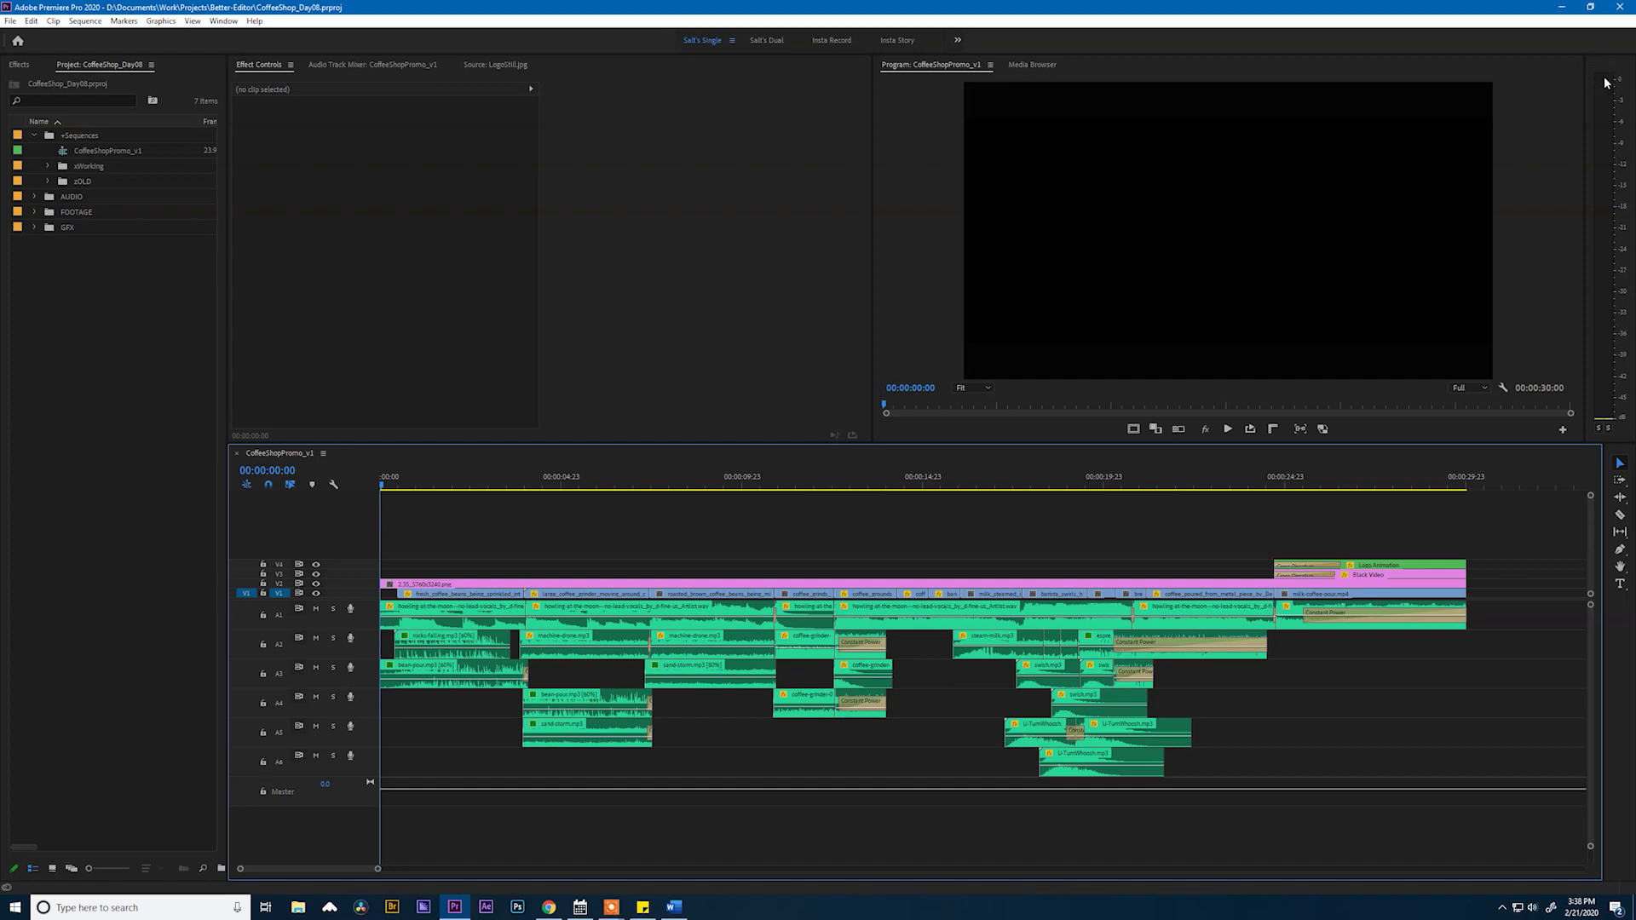
pyautogui.click(412, 483)
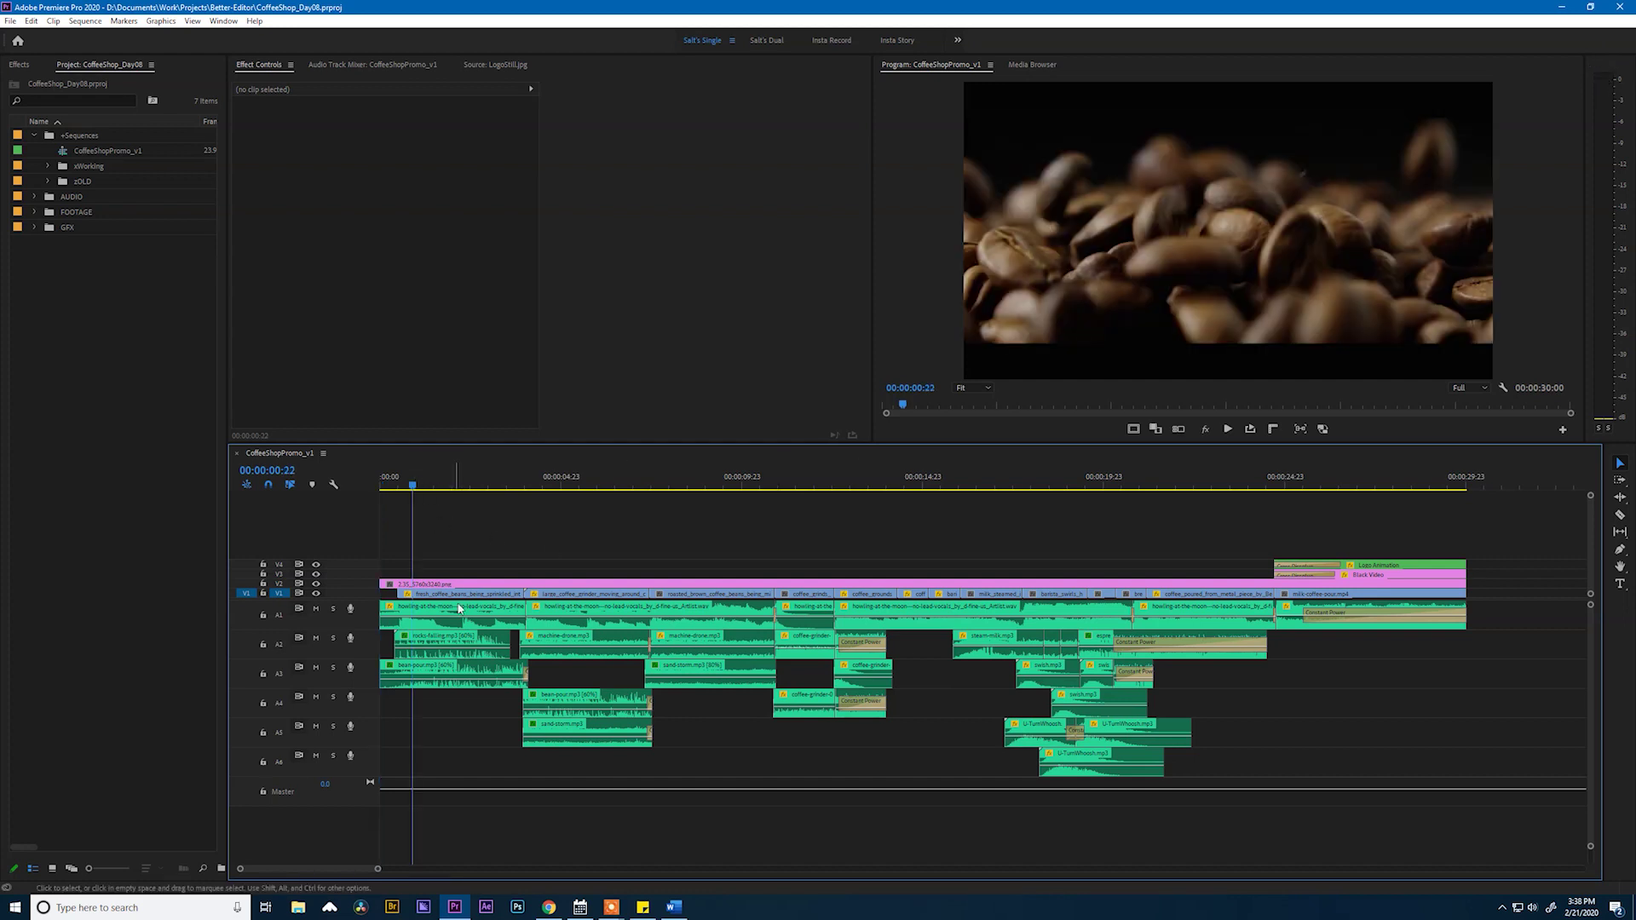
pyautogui.click(434, 628)
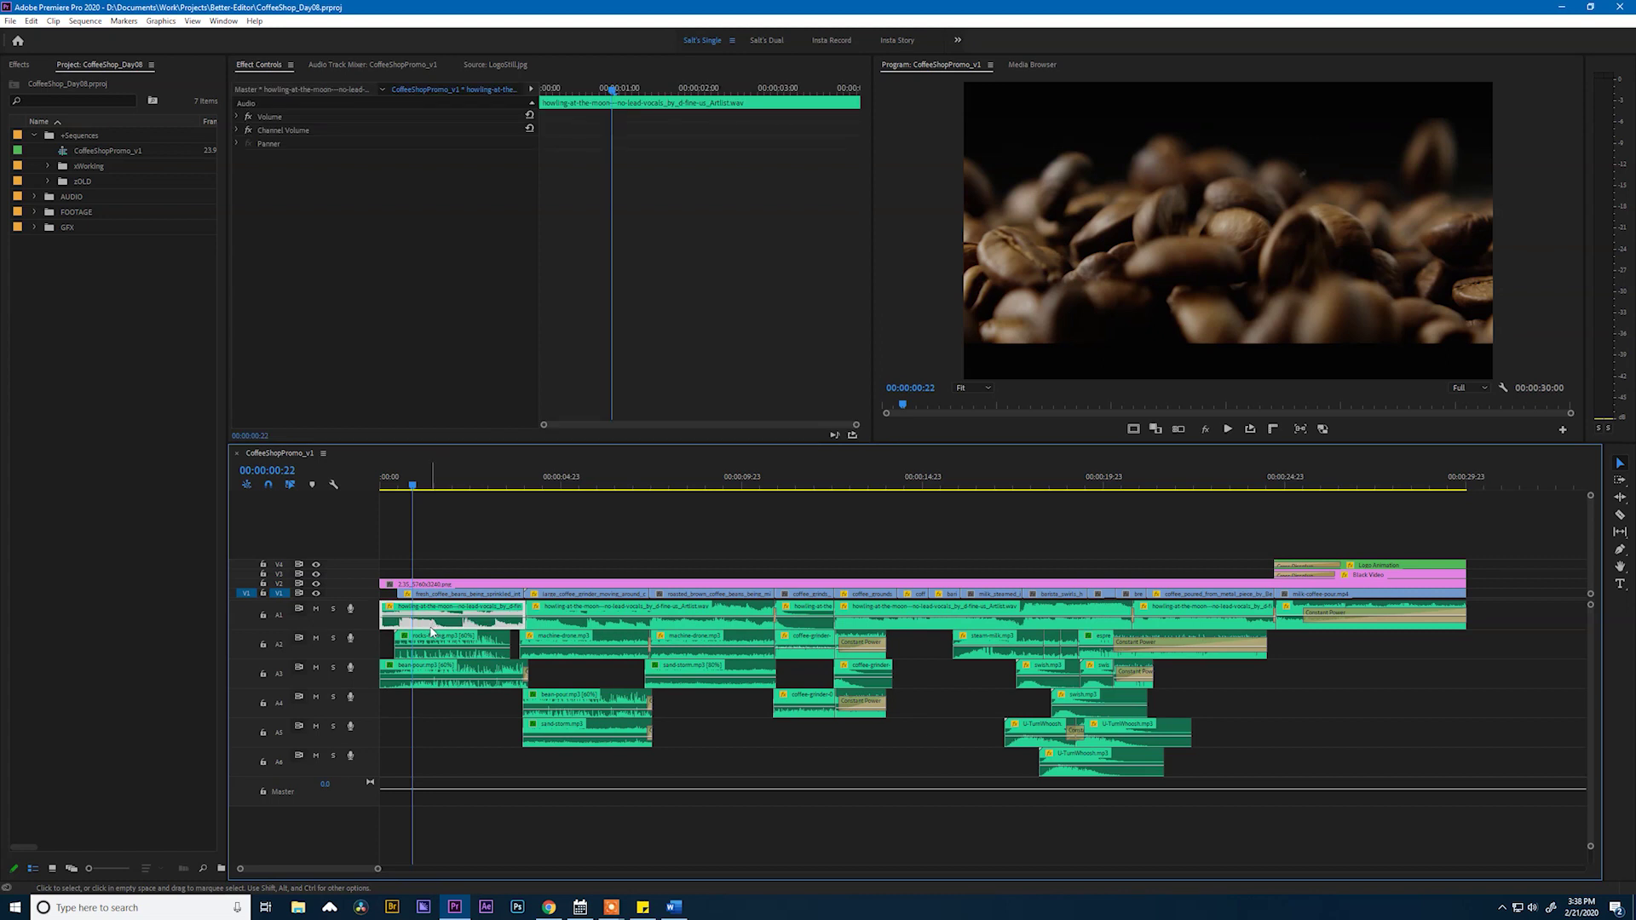
pyautogui.hotkey('alt', 'a')
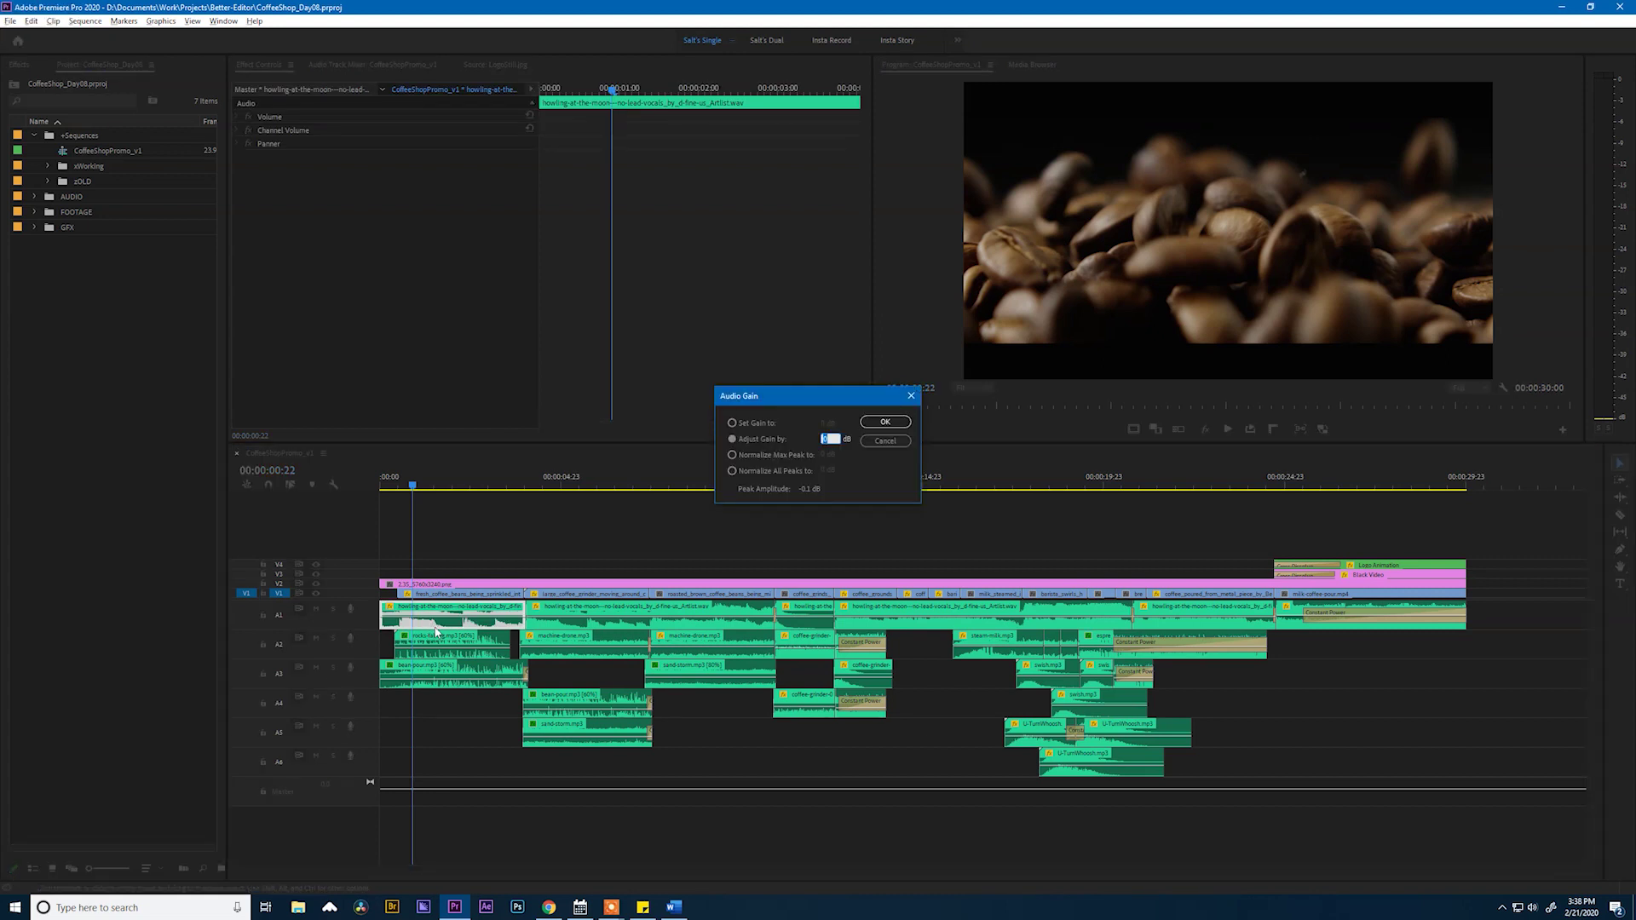
pyautogui.write('8')
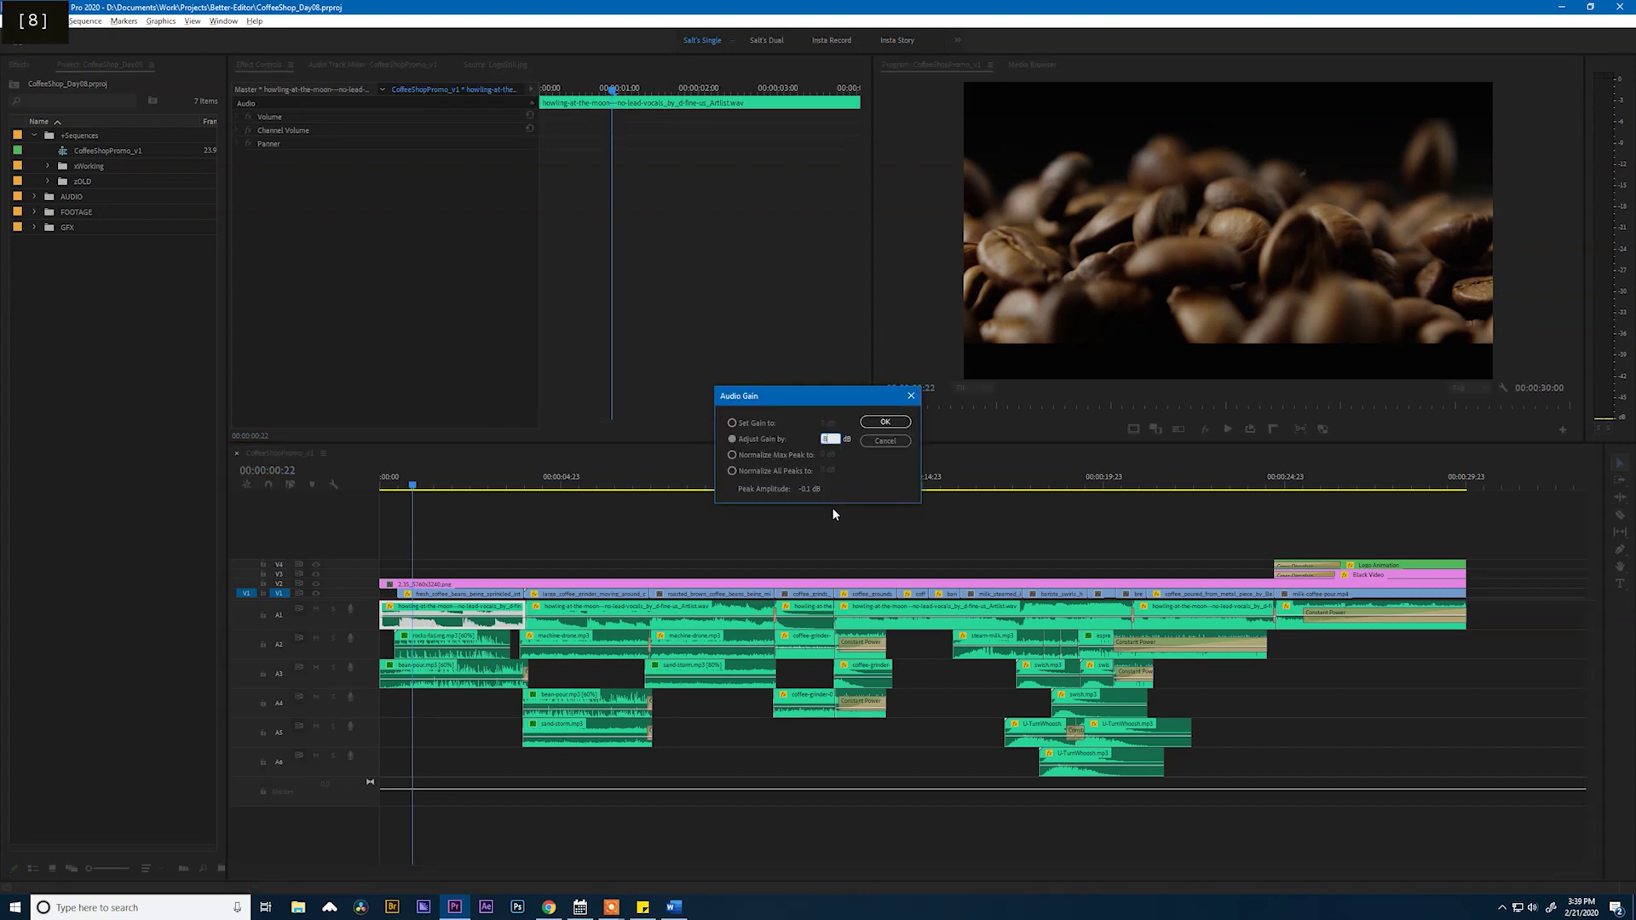
pyautogui.press('Return')
pyautogui.click(490, 510)
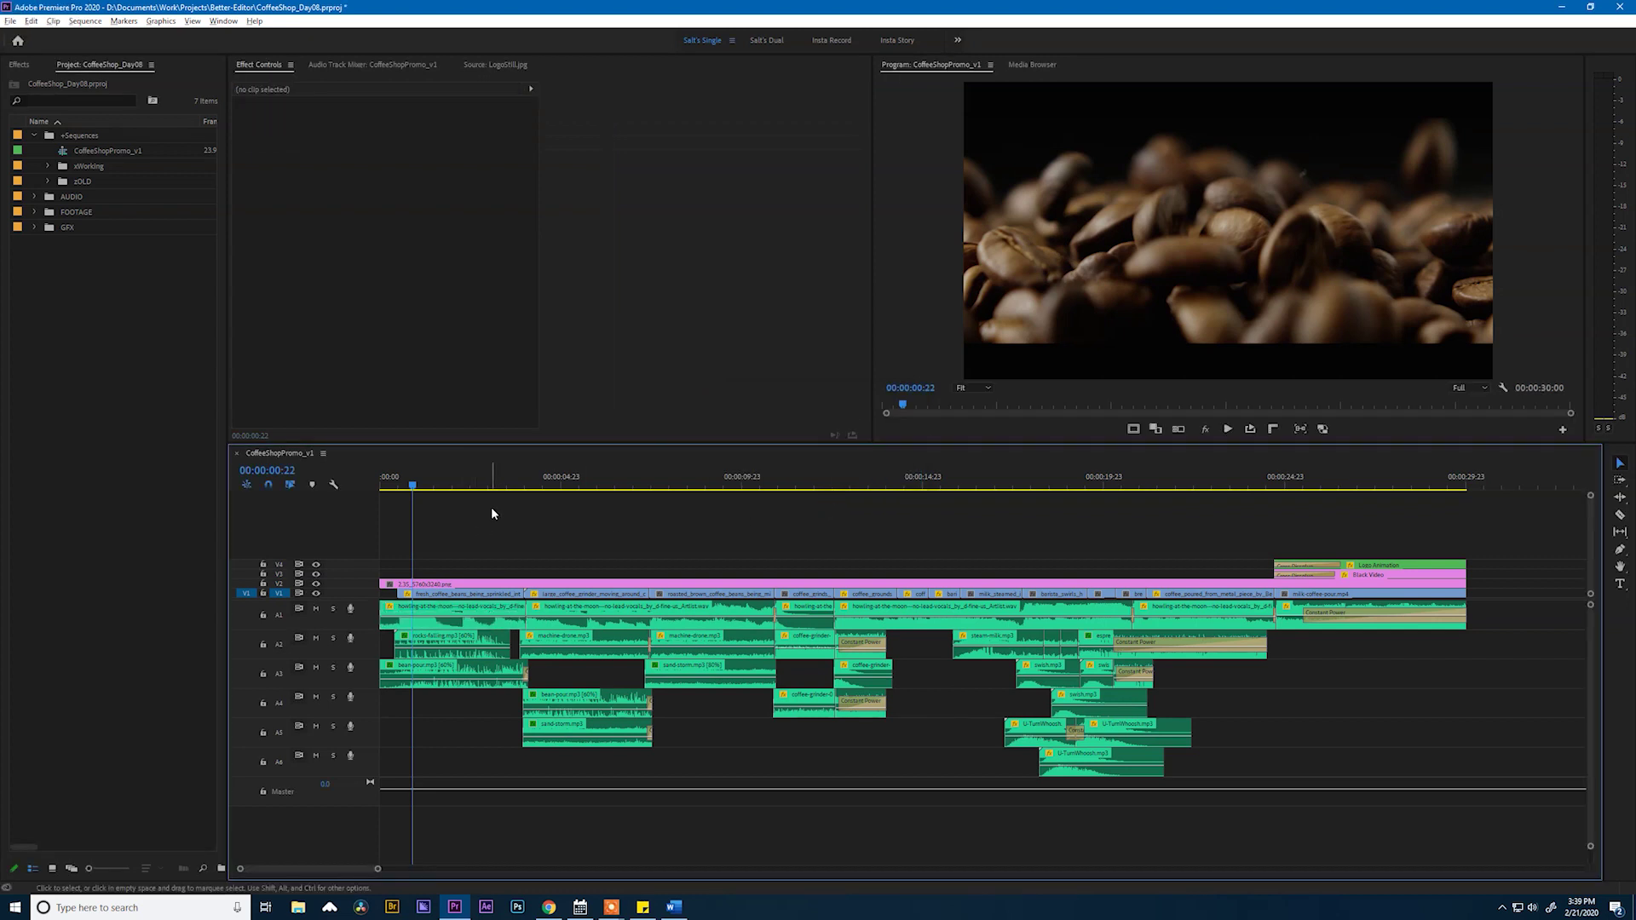
pyautogui.press('Home')
pyautogui.press('space')
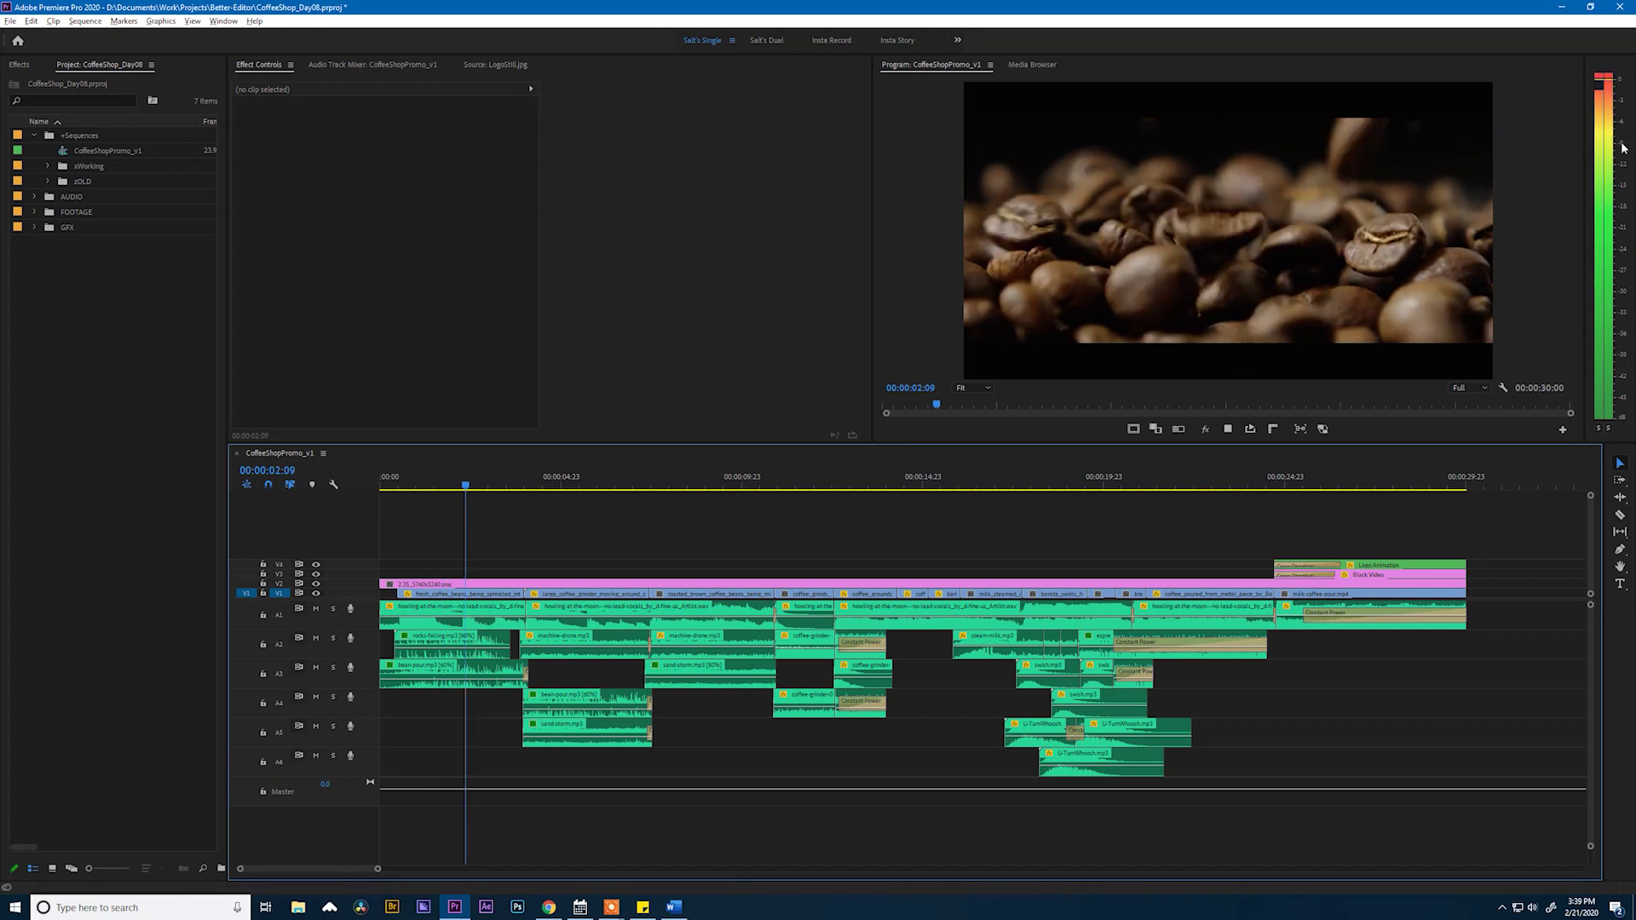
pyautogui.press('space')
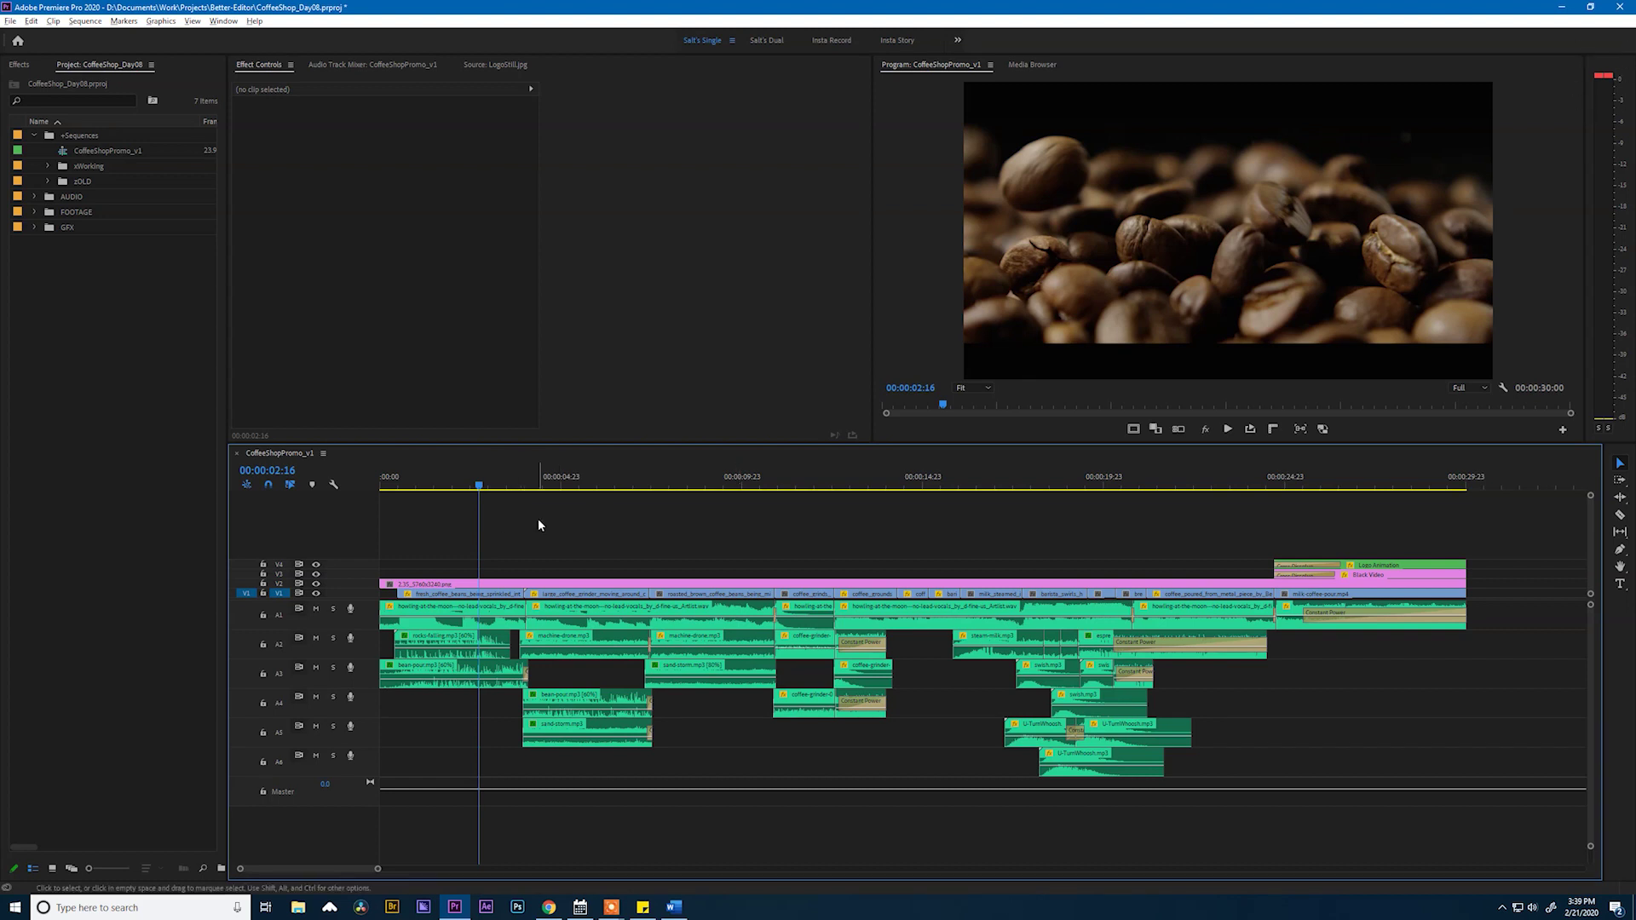
pyautogui.hotkey('ctrl', 'z')
pyautogui.click(489, 624)
pyautogui.press('g')
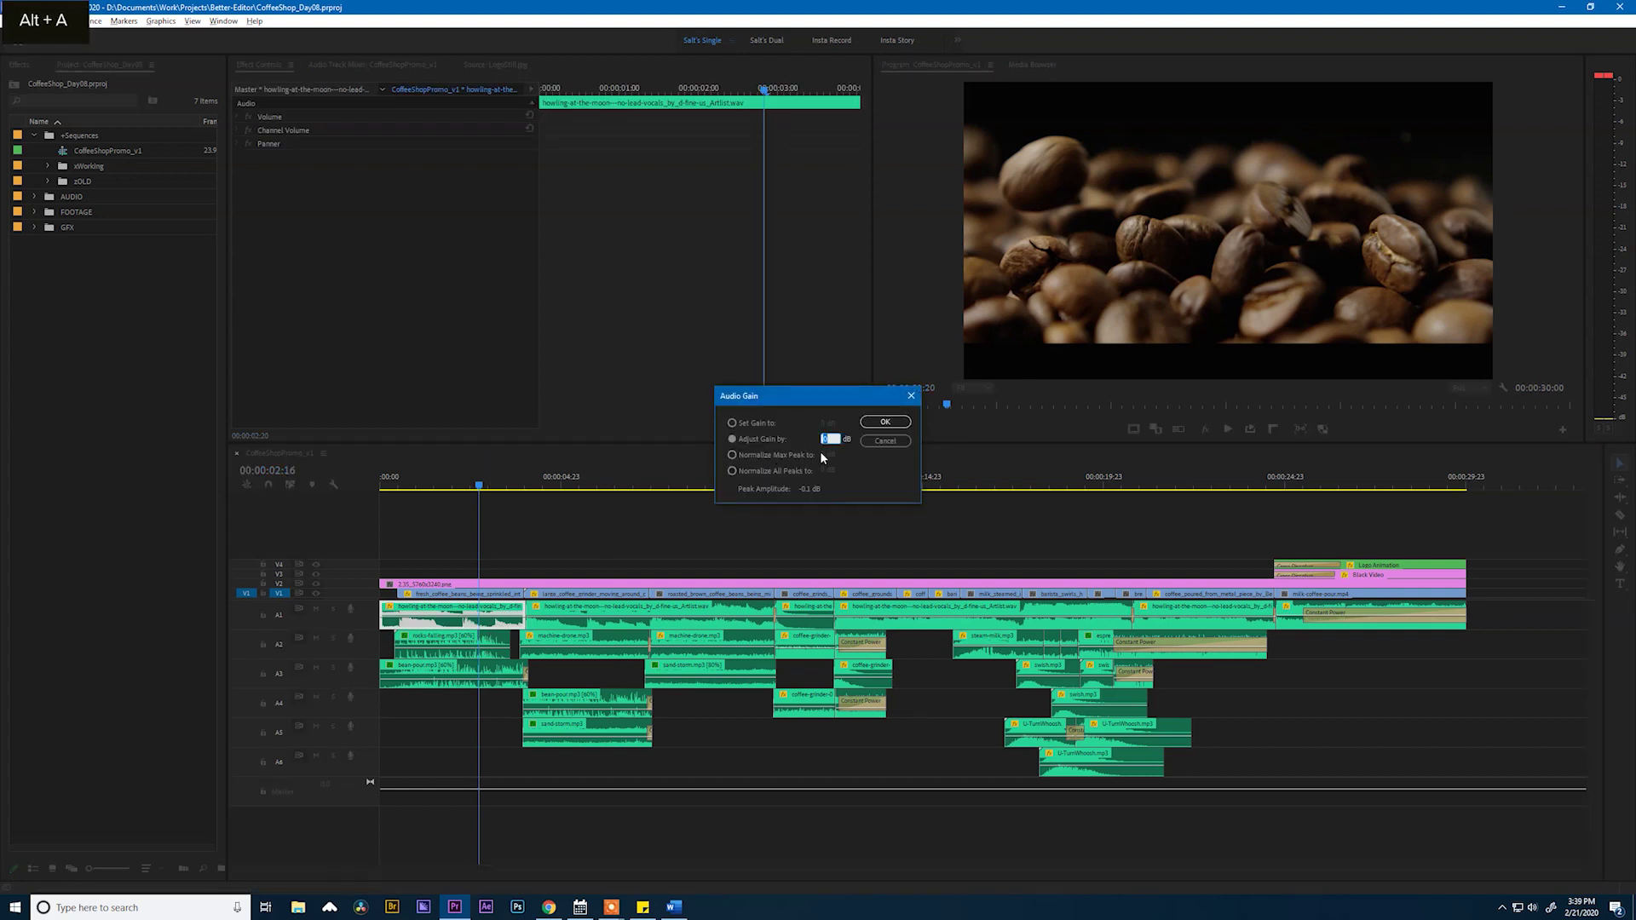
pyautogui.click(885, 441)
pyautogui.click(632, 542)
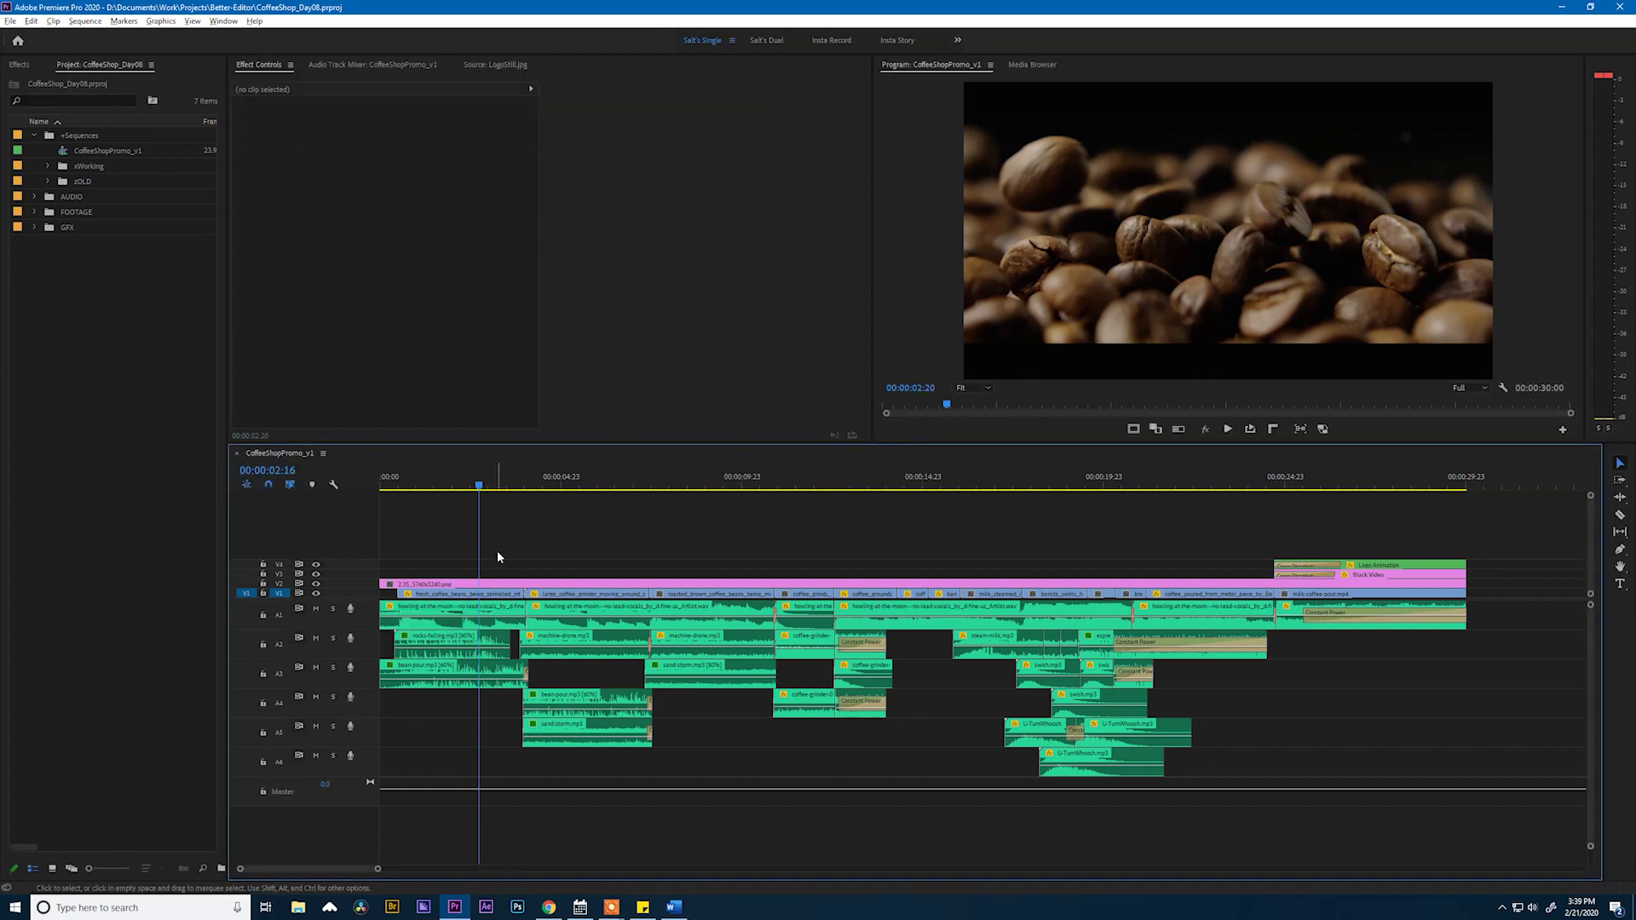
pyautogui.click(480, 488)
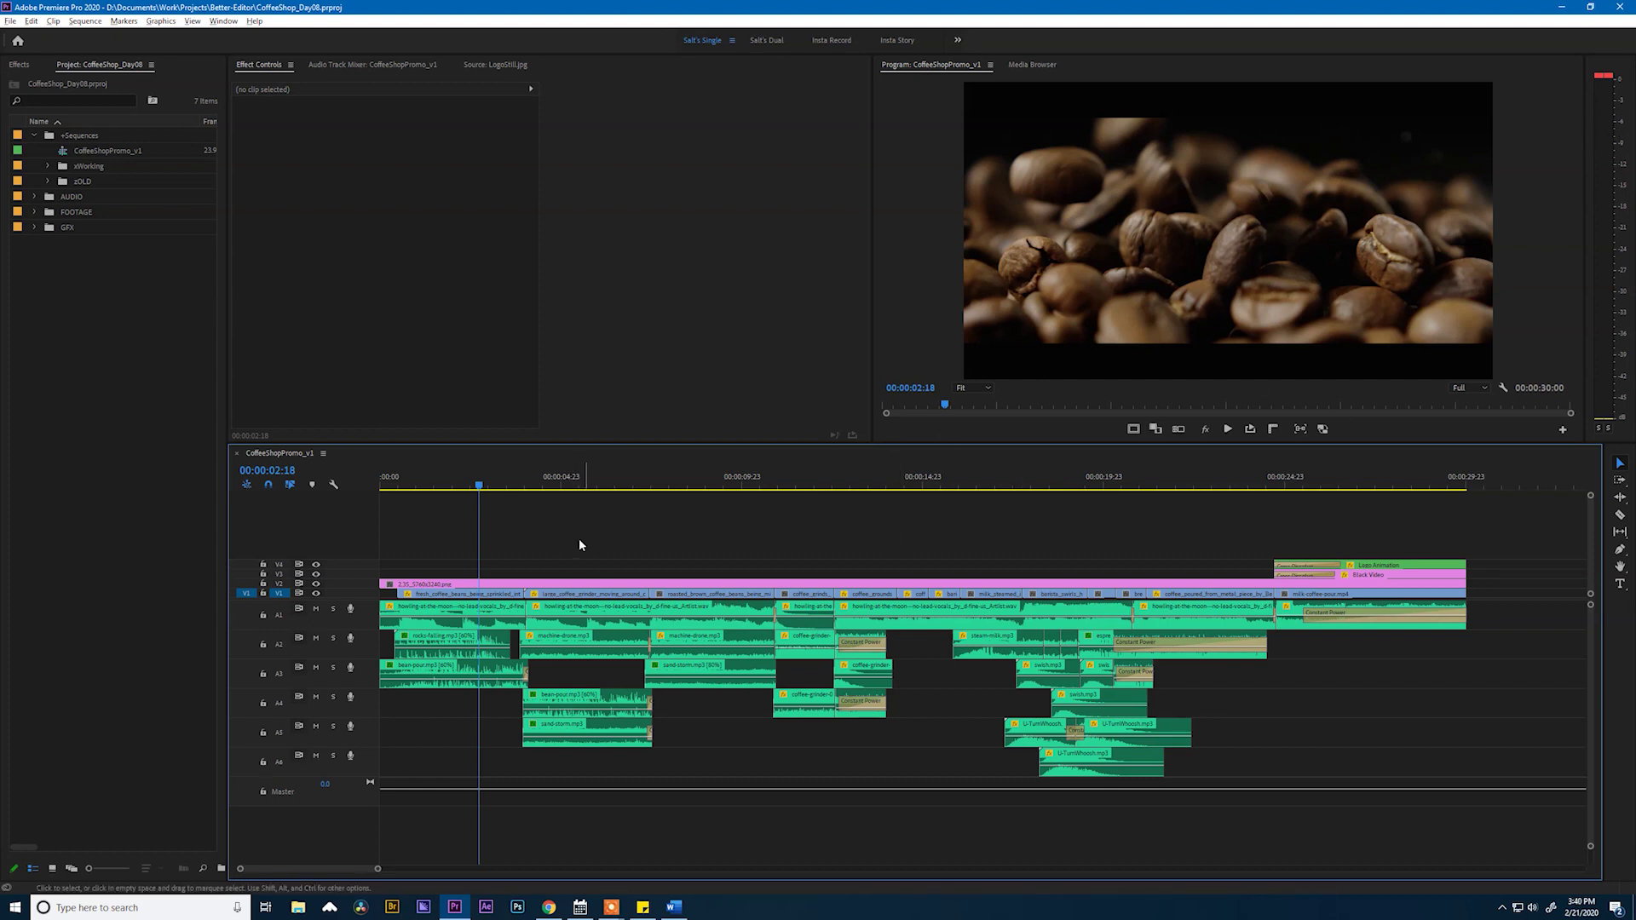
pyautogui.press('Home')
pyautogui.press('space')
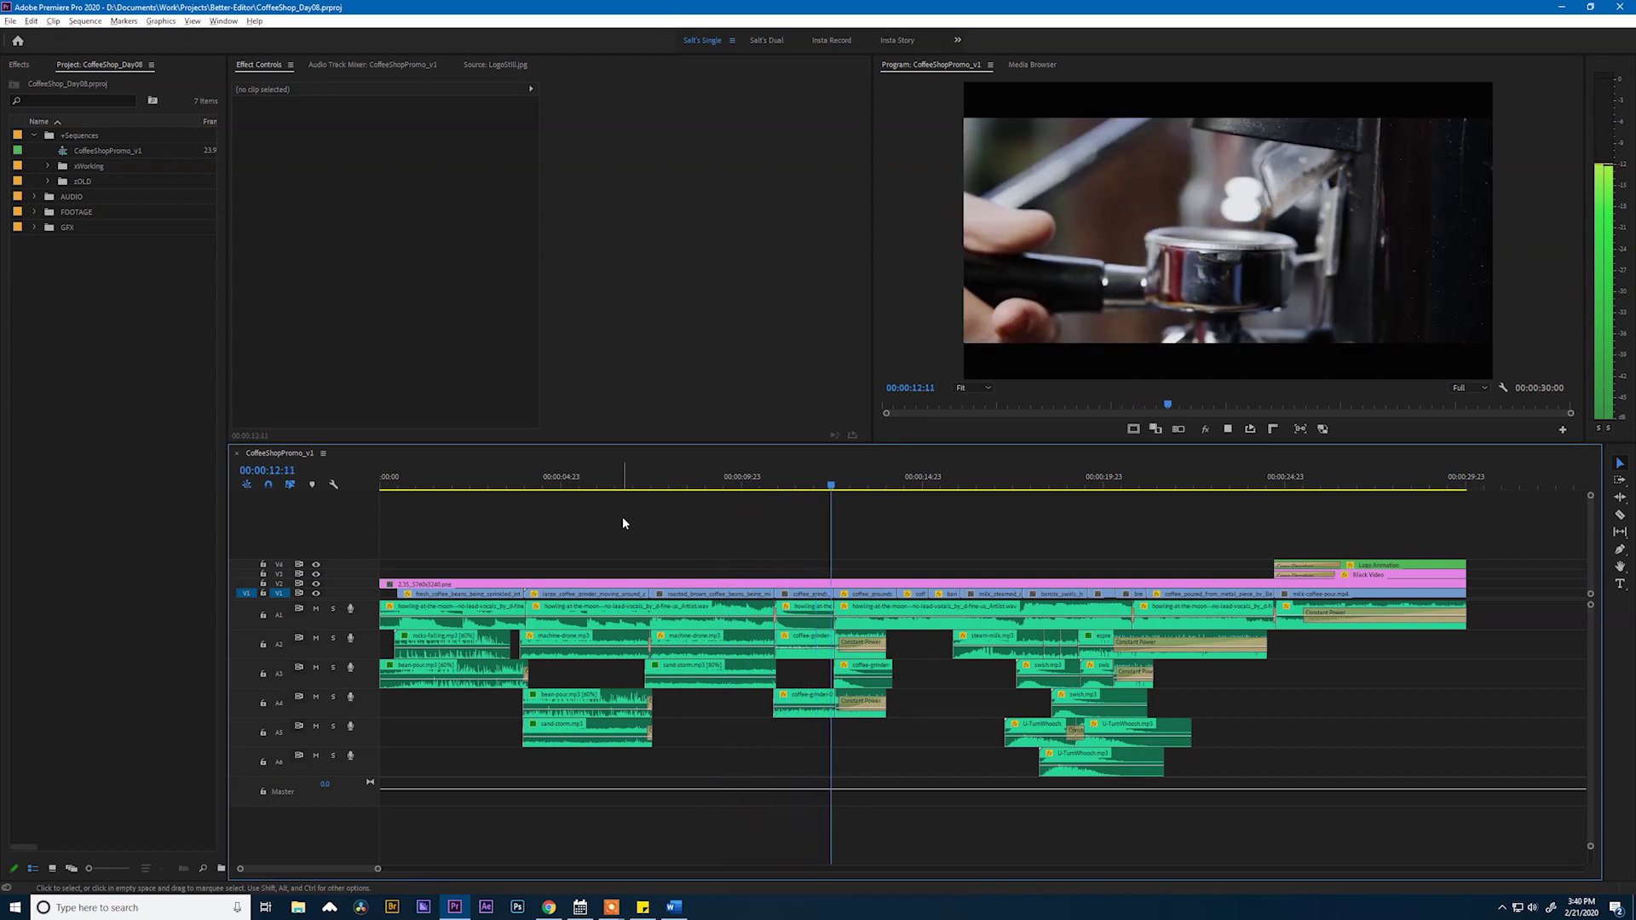
pyautogui.press('space')
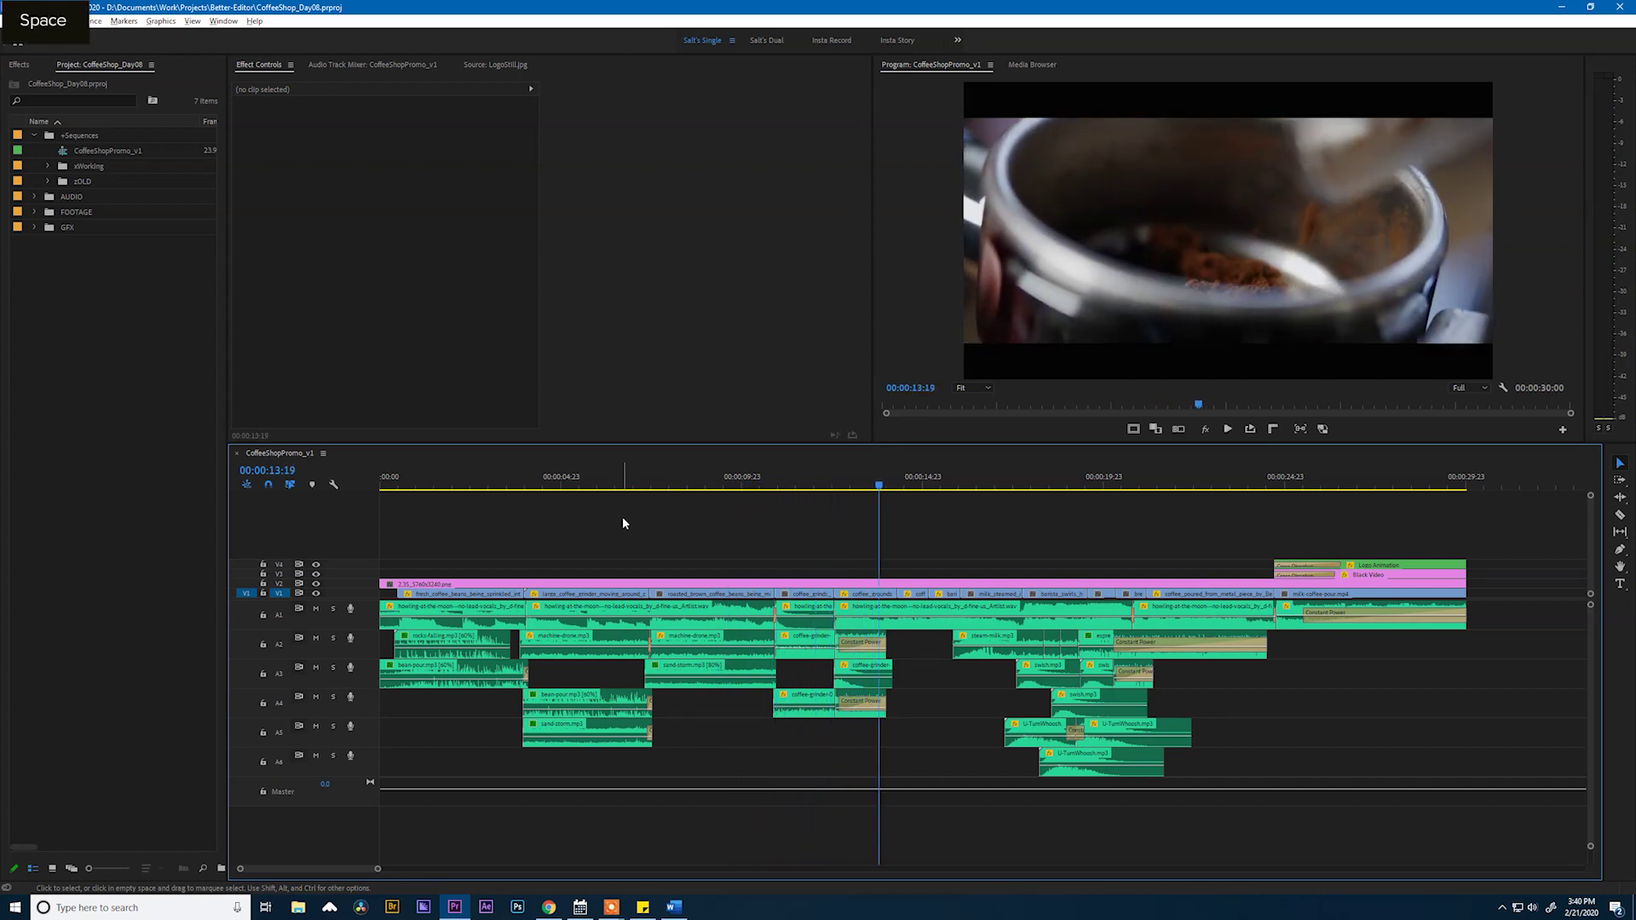
# Select the A2 coffee-grinder clip and undo an accidental change to it
pyautogui.click(797, 704)
pyautogui.keyDown('shift'); pyautogui.click(797, 645); pyautogui.keyUp('shift')
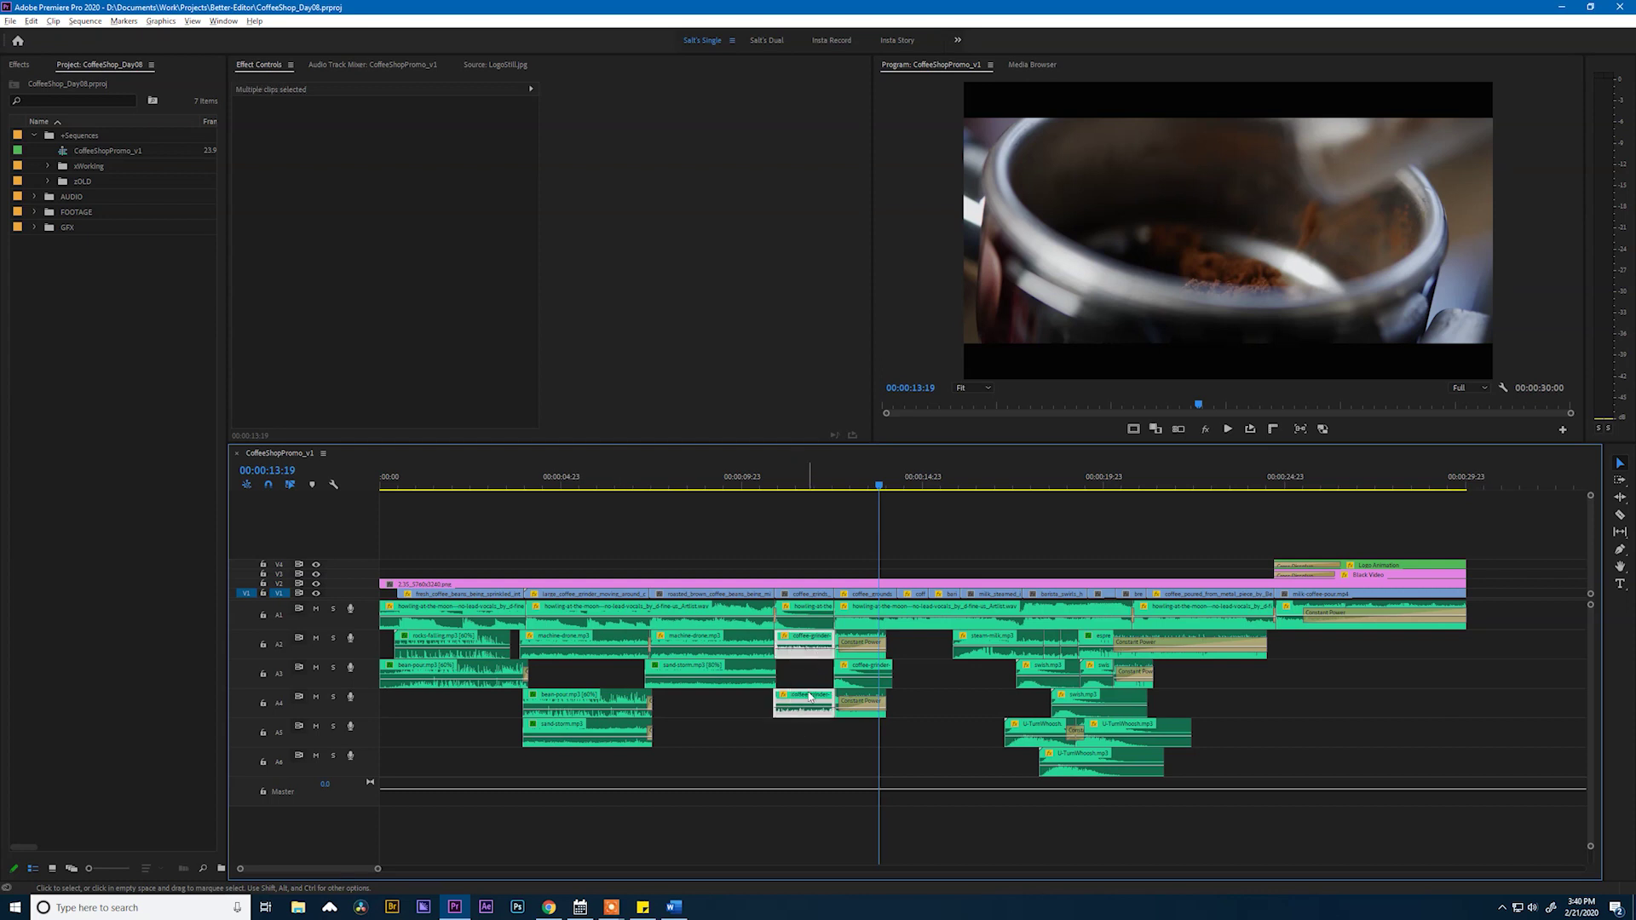
pyautogui.click(814, 696)
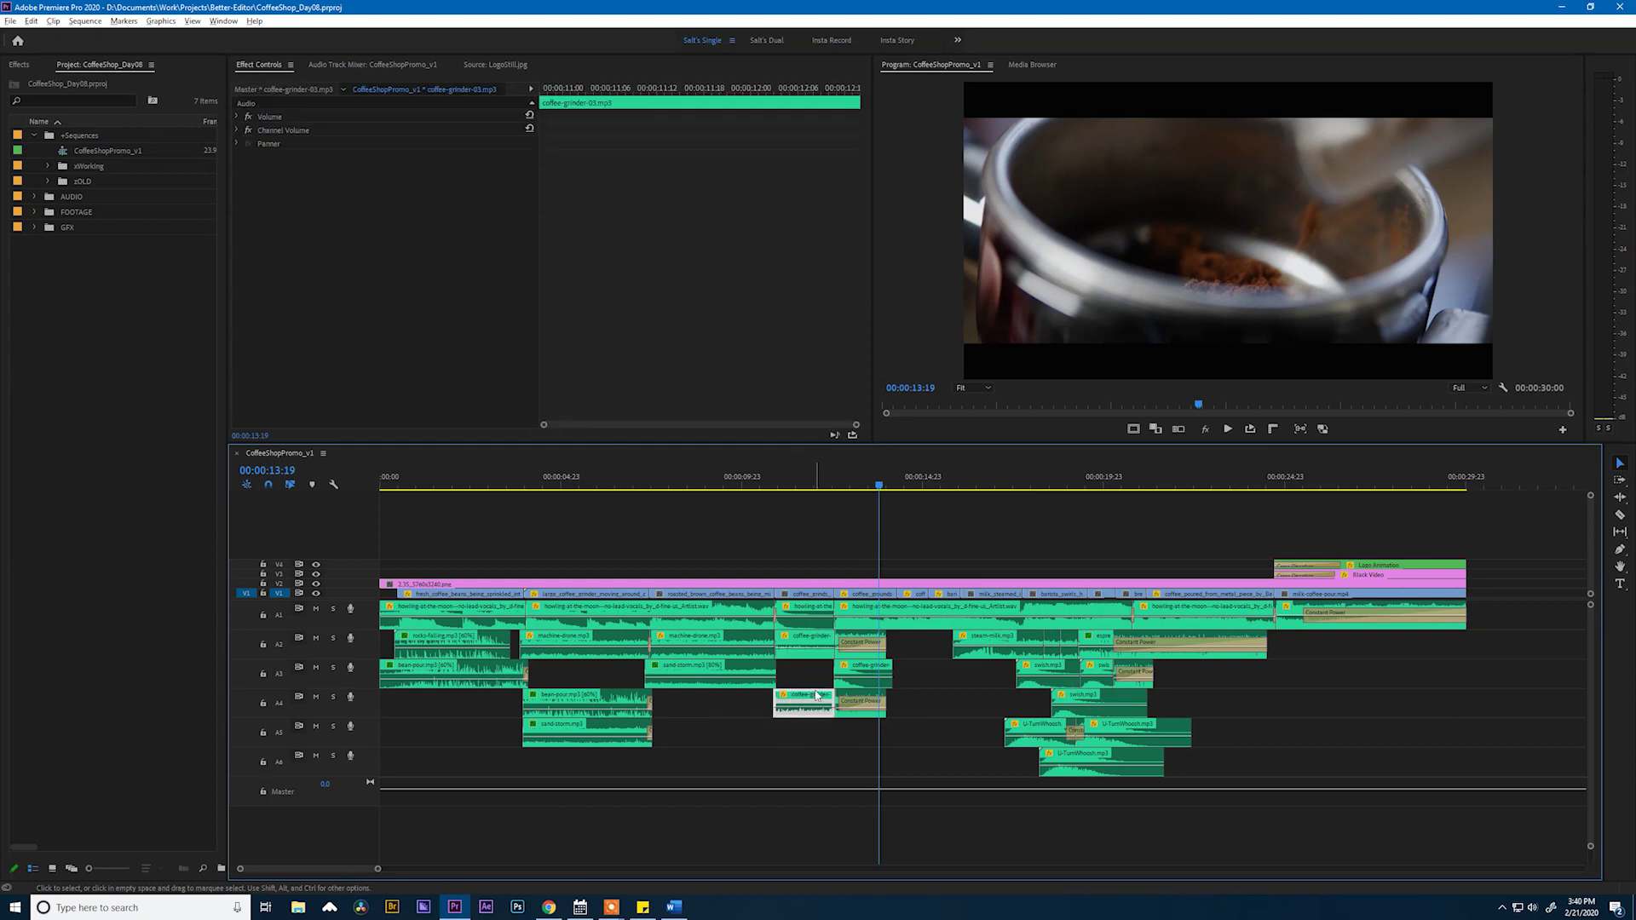
pyautogui.press('ctrl')
pyautogui.click(819, 639)
pyautogui.hotkey('ctrl', 'z')
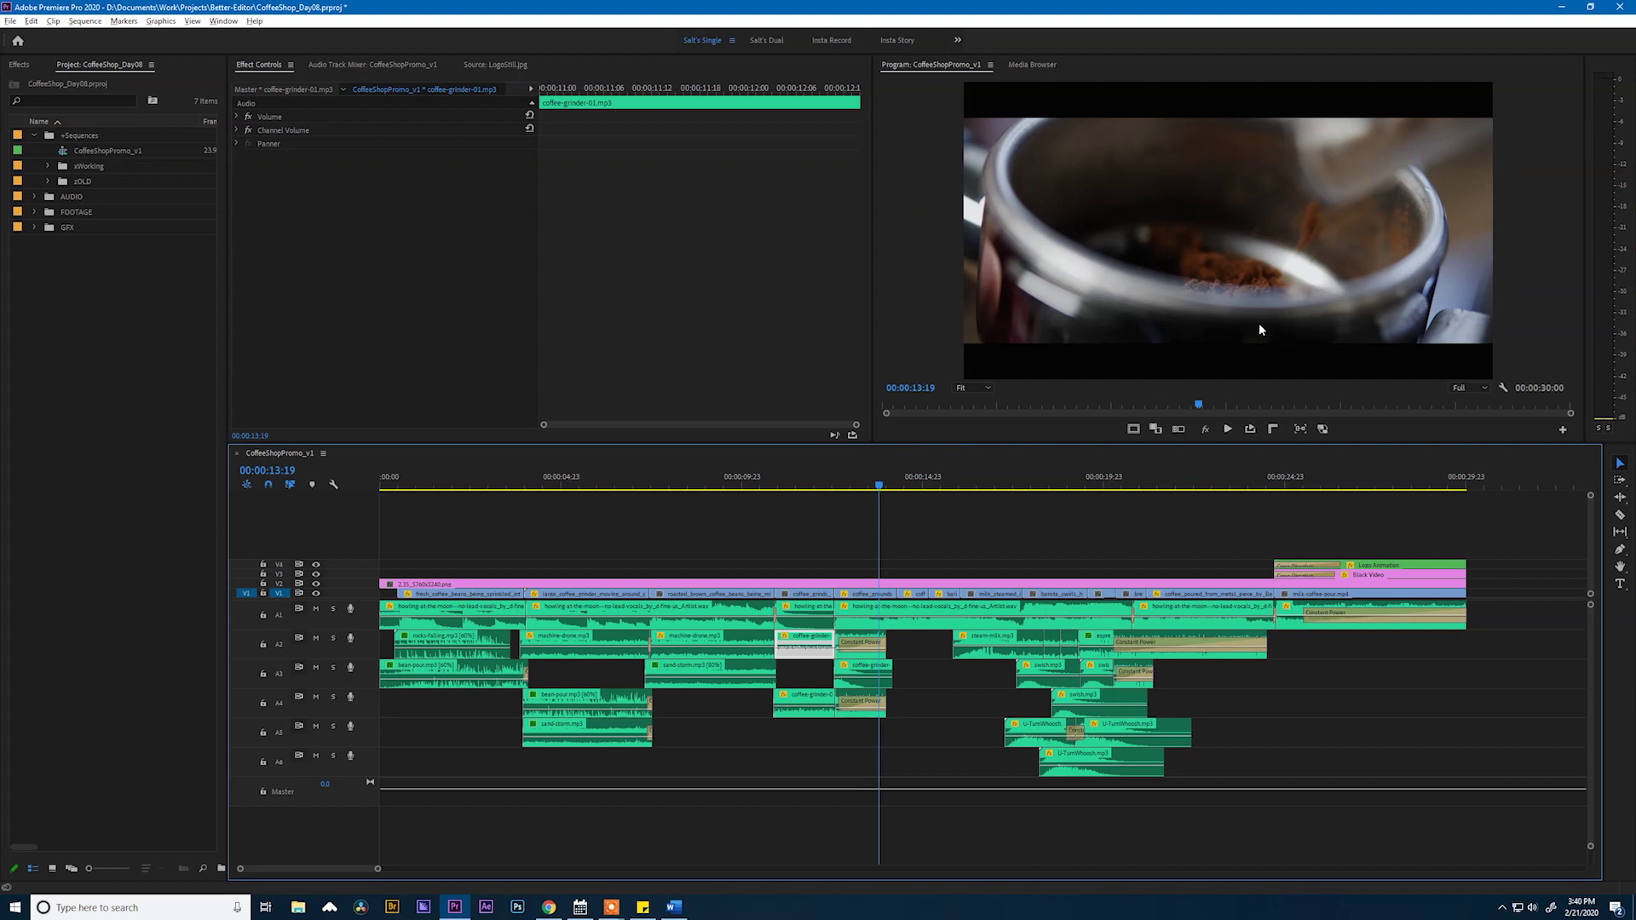
# Raise the volume of the A1 music clip near 10 seconds and replay from 00:00:10:11
pyautogui.click(739, 483)
pyautogui.click(769, 514)
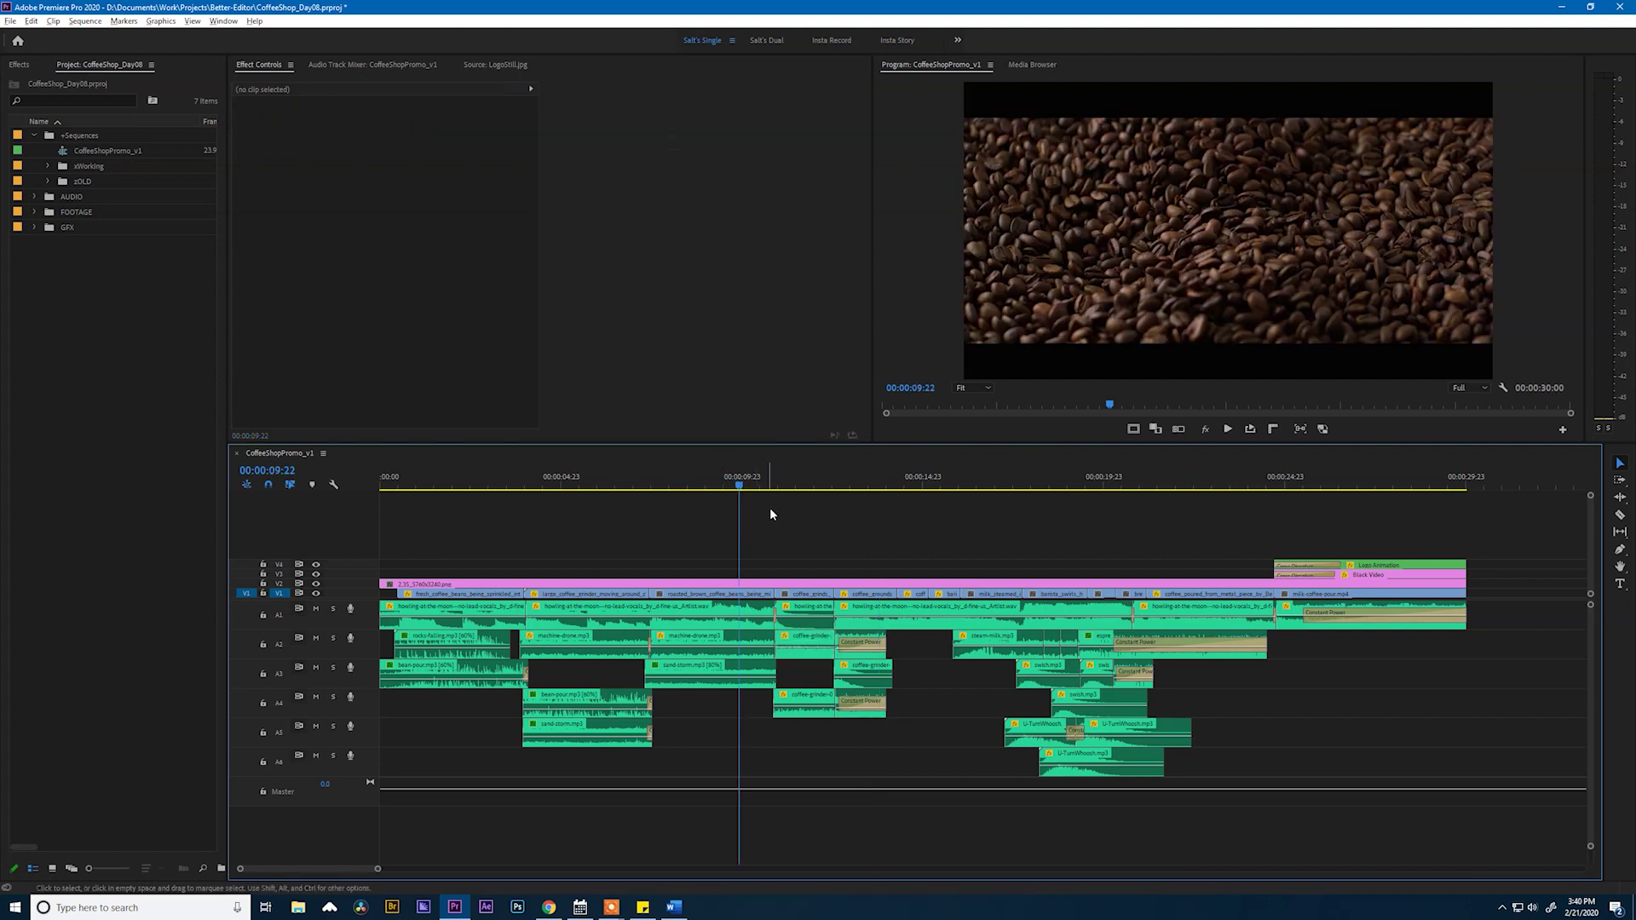
pyautogui.press('space')
pyautogui.press('space')
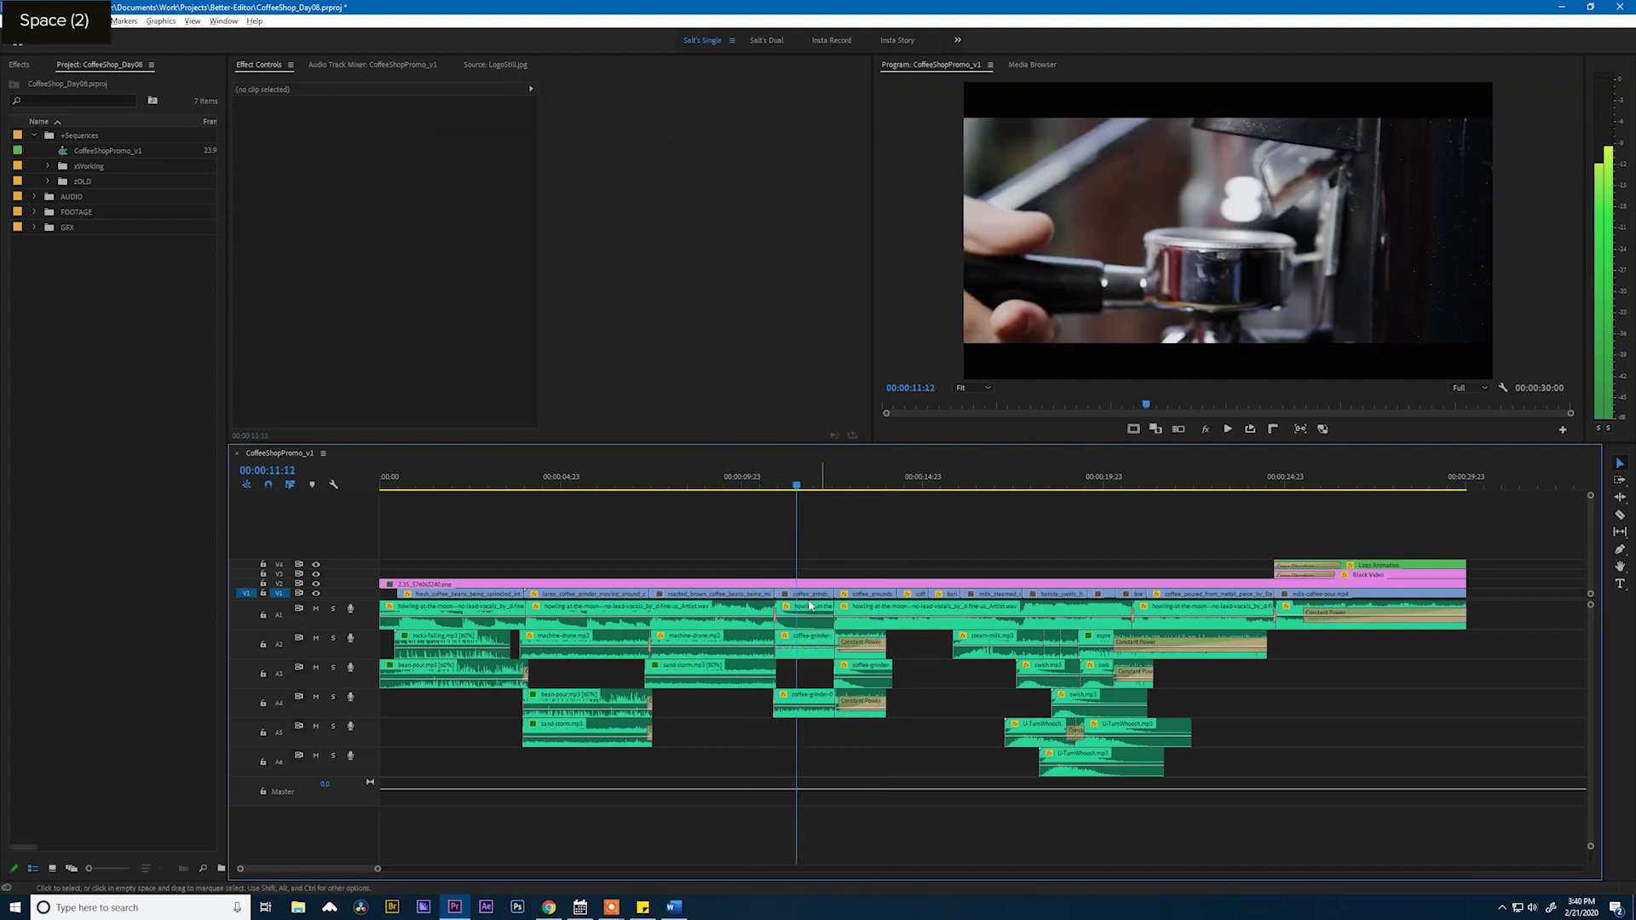
pyautogui.click(810, 607)
pyautogui.hotkey('ctrl', '=')
pyautogui.hotkey('ctrl', '=')
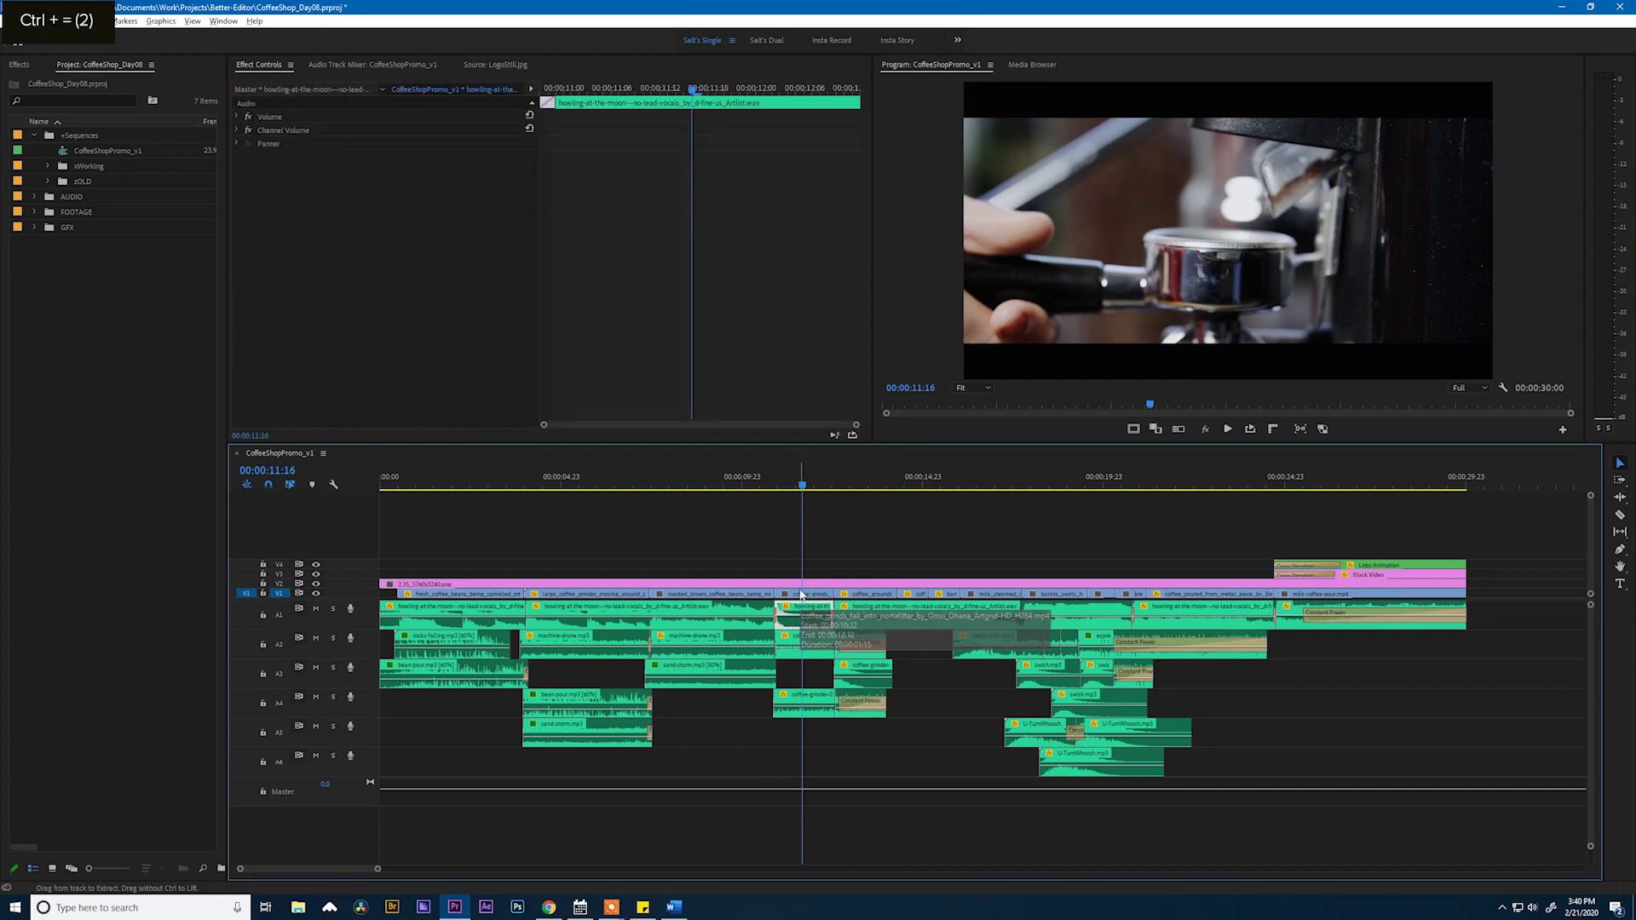
pyautogui.click(750, 479)
pyautogui.click(857, 530)
pyautogui.press('space')
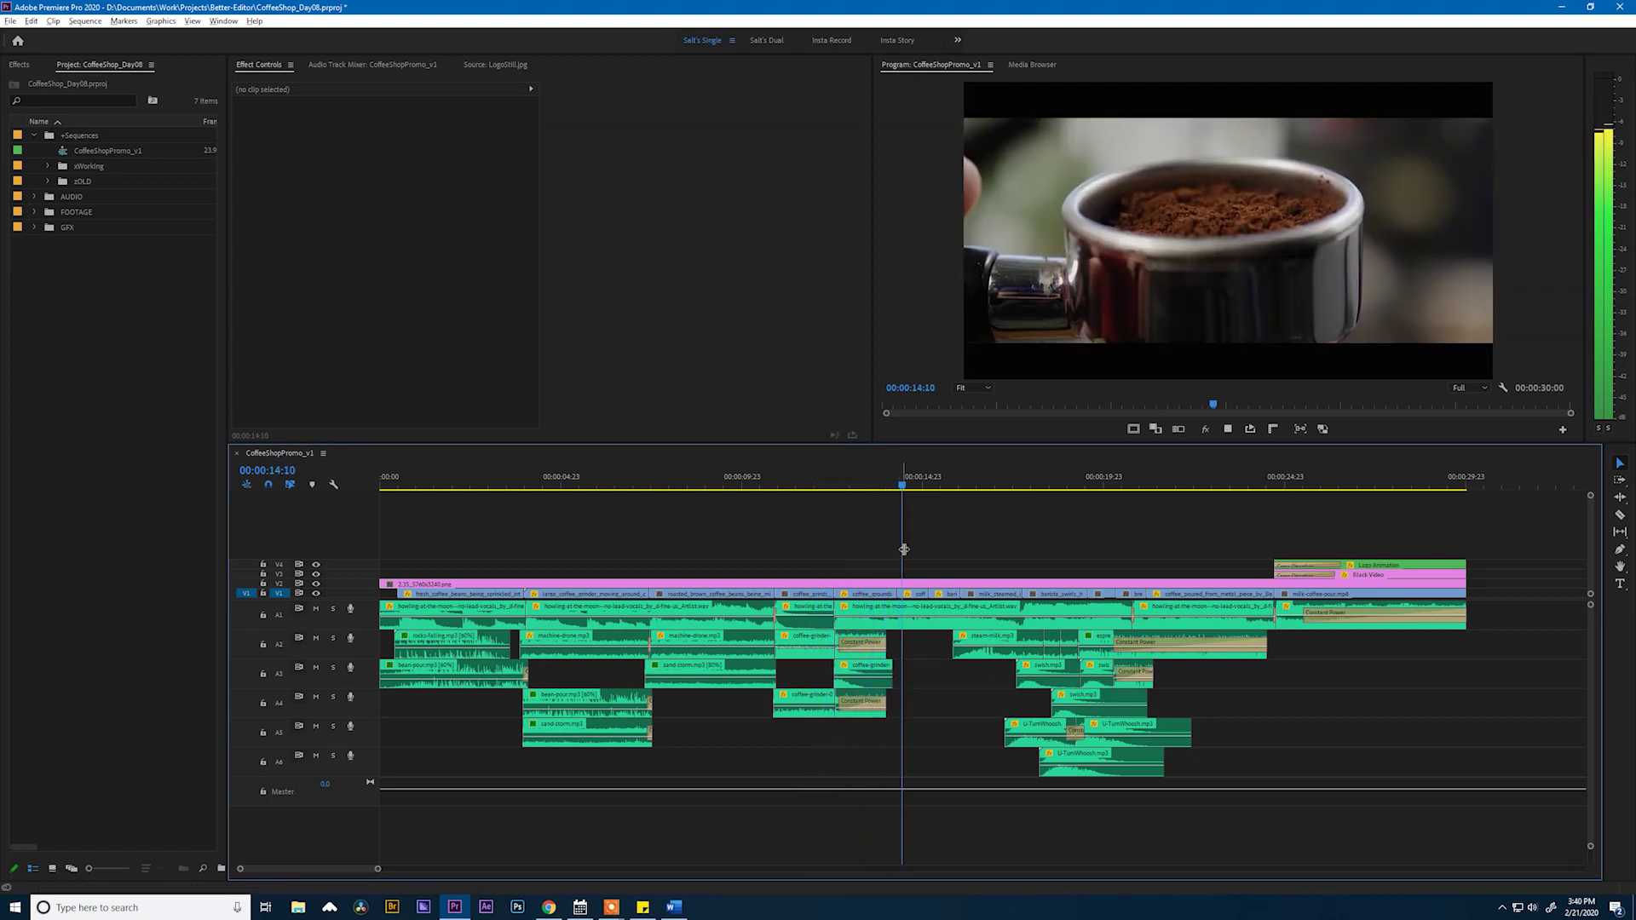
pyautogui.press('space')
# Raise the volume of the next two A1 music clips, replaying from about ten seconds
pyautogui.click(956, 608)
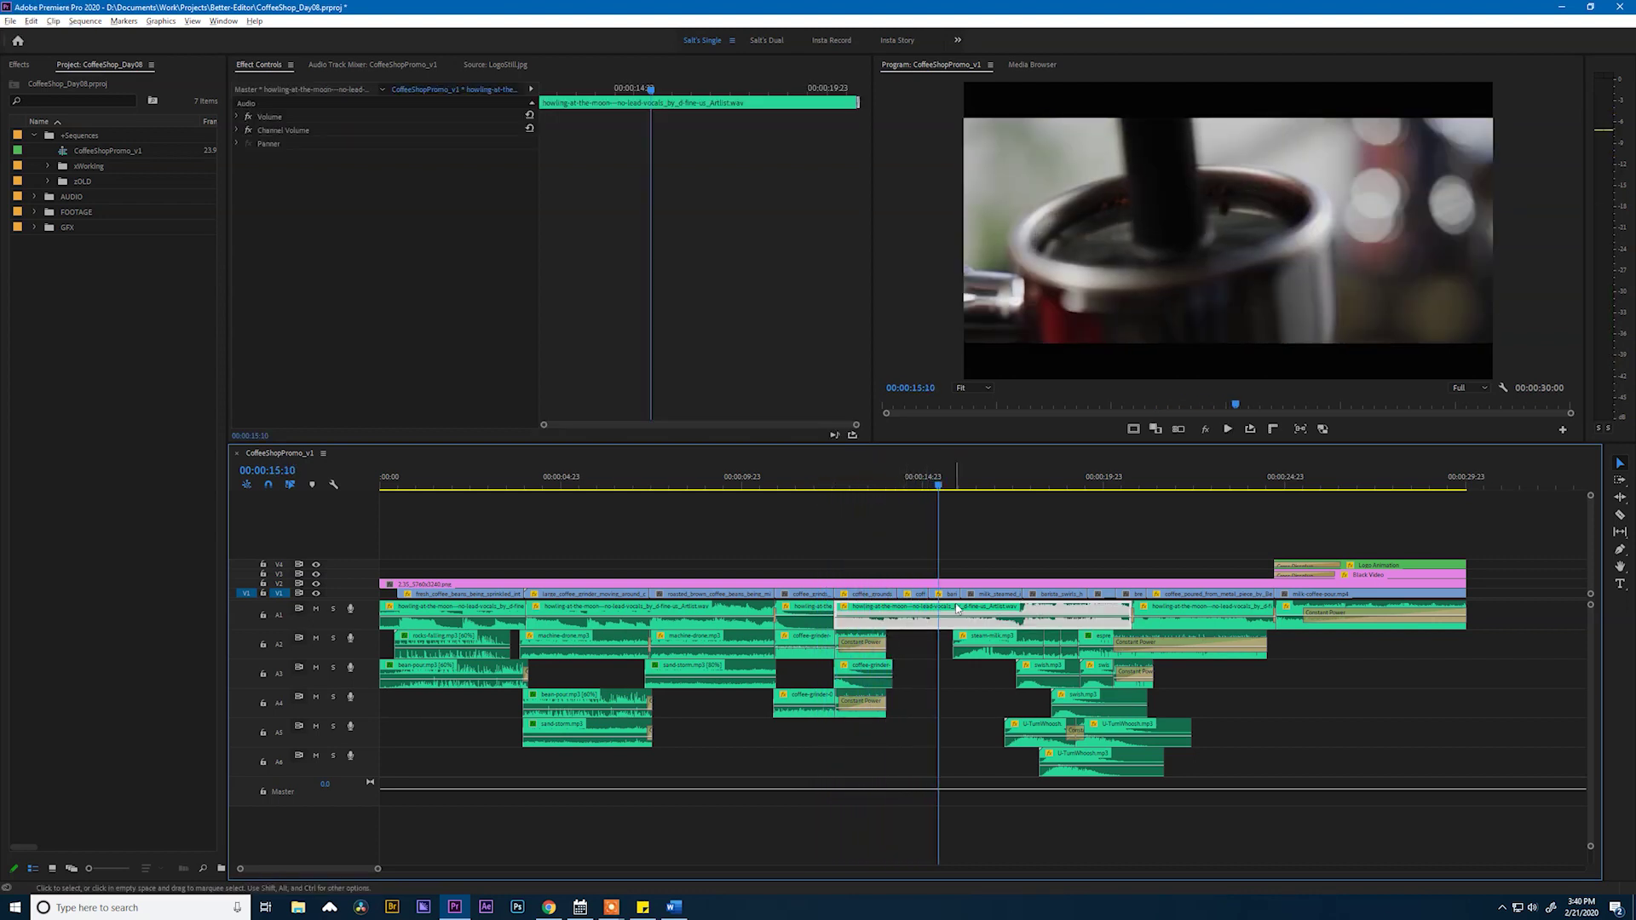
pyautogui.hotkey('ctrl', '=')
pyautogui.hotkey('ctrl', '=')
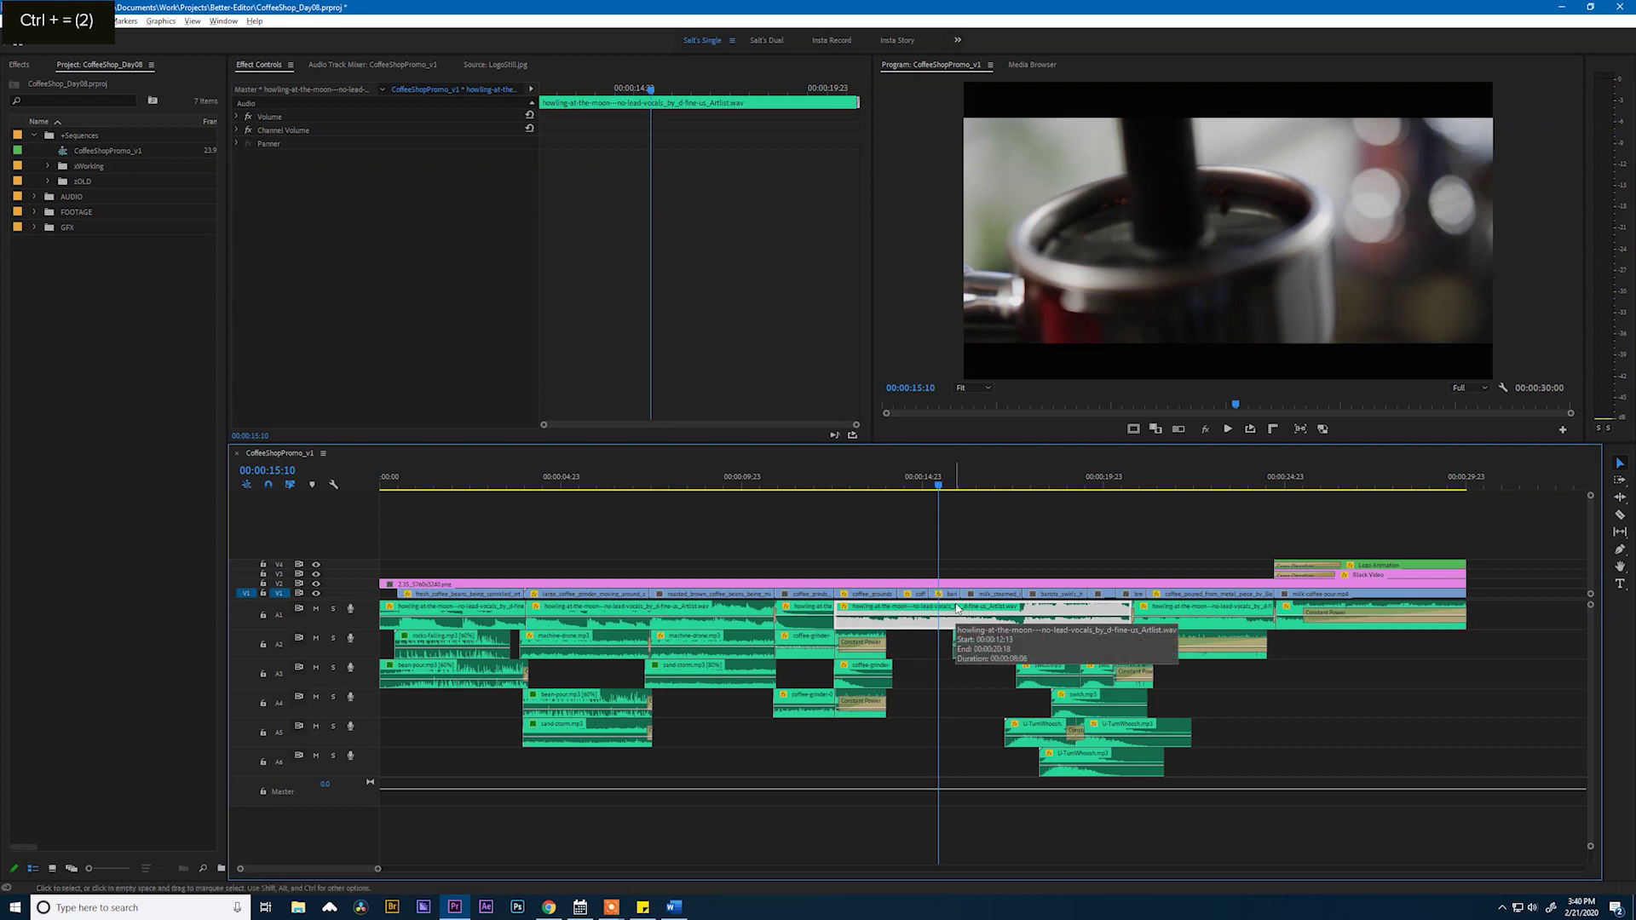
pyautogui.press('space')
pyautogui.click(898, 522)
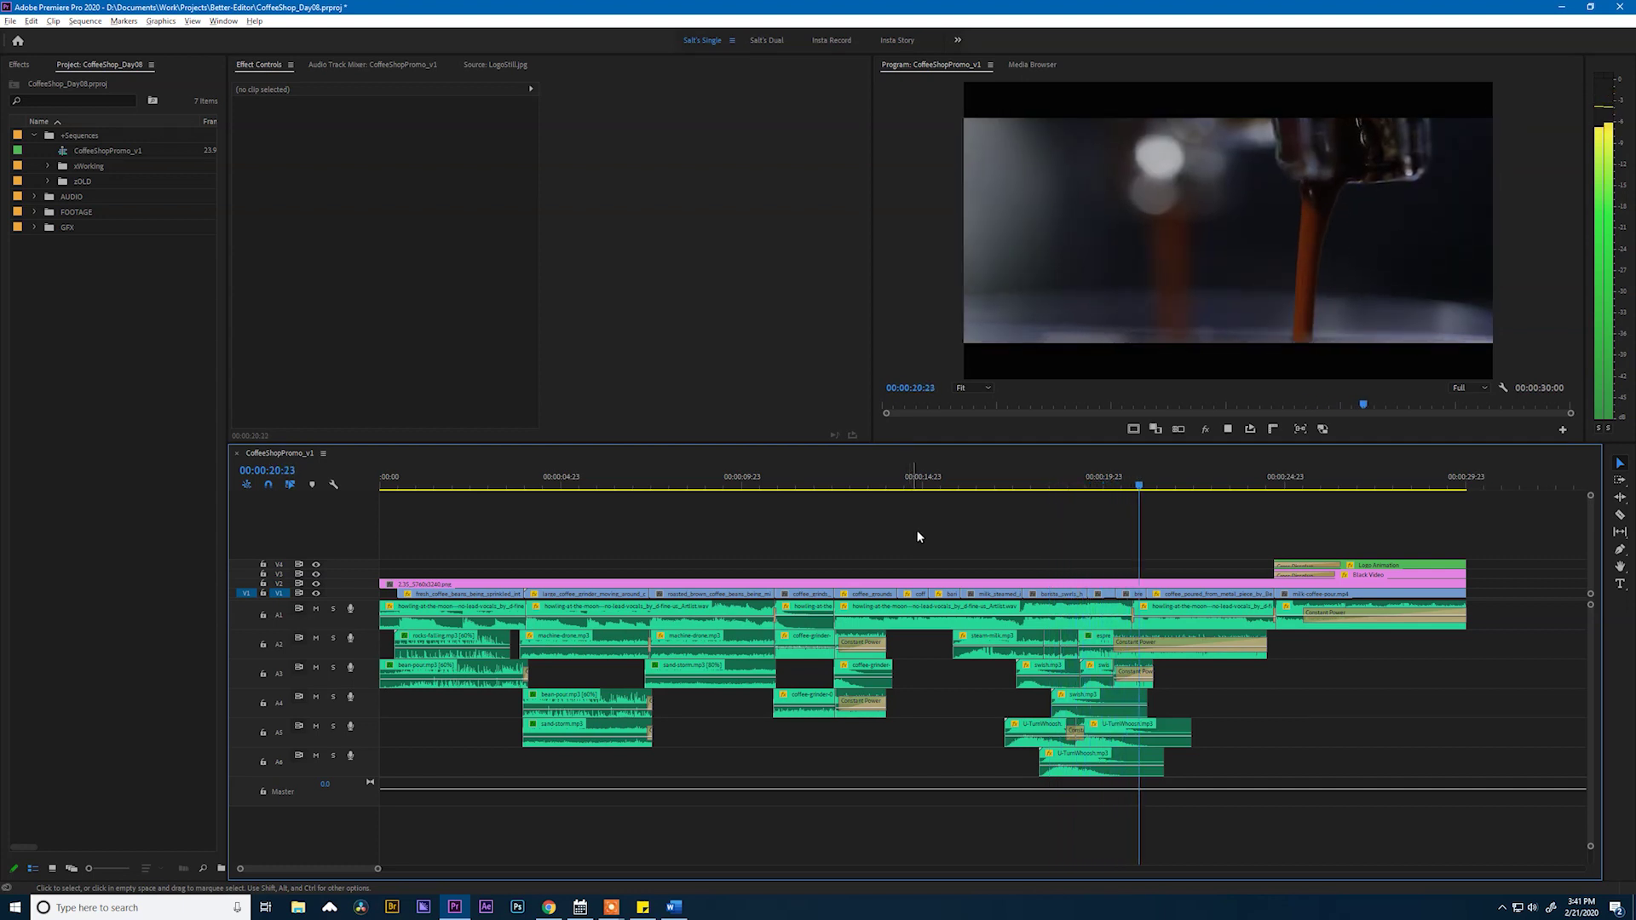
pyautogui.press('space')
pyautogui.click(1255, 625)
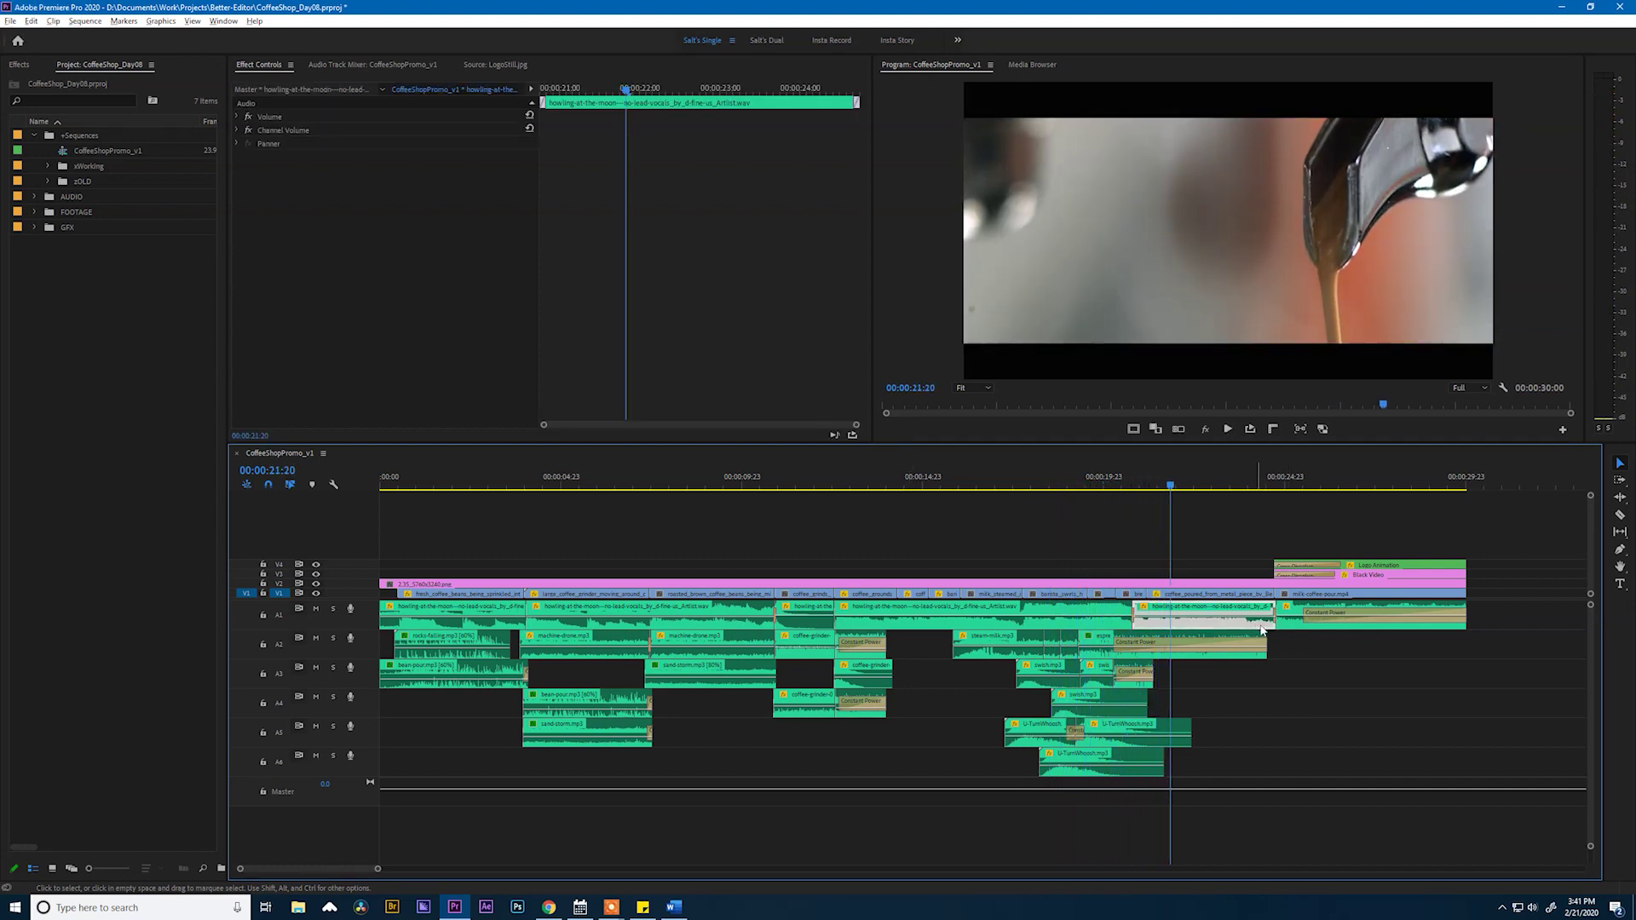
pyautogui.hotkey('ctrl', '=')
pyautogui.hotkey('ctrl', '=')
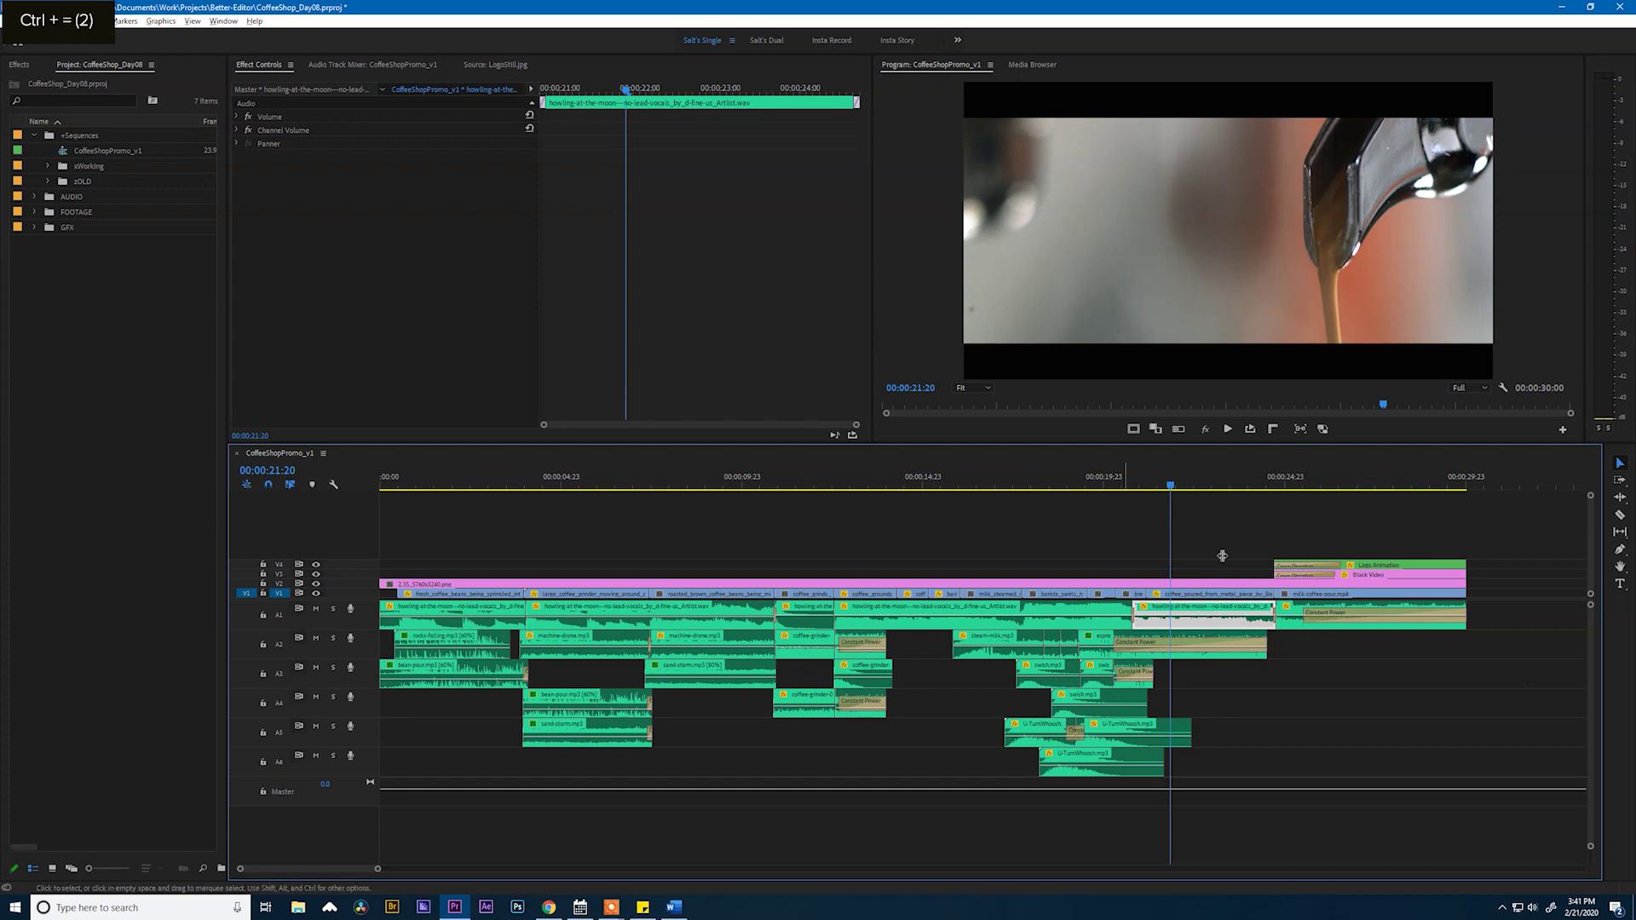
# Zoom in on the final A1 music clip, play from about 17 seconds to the end, and save
pyautogui.click(1402, 614)
pyautogui.hotkey('ctrl', '=')
pyautogui.hotkey('ctrl', '=')
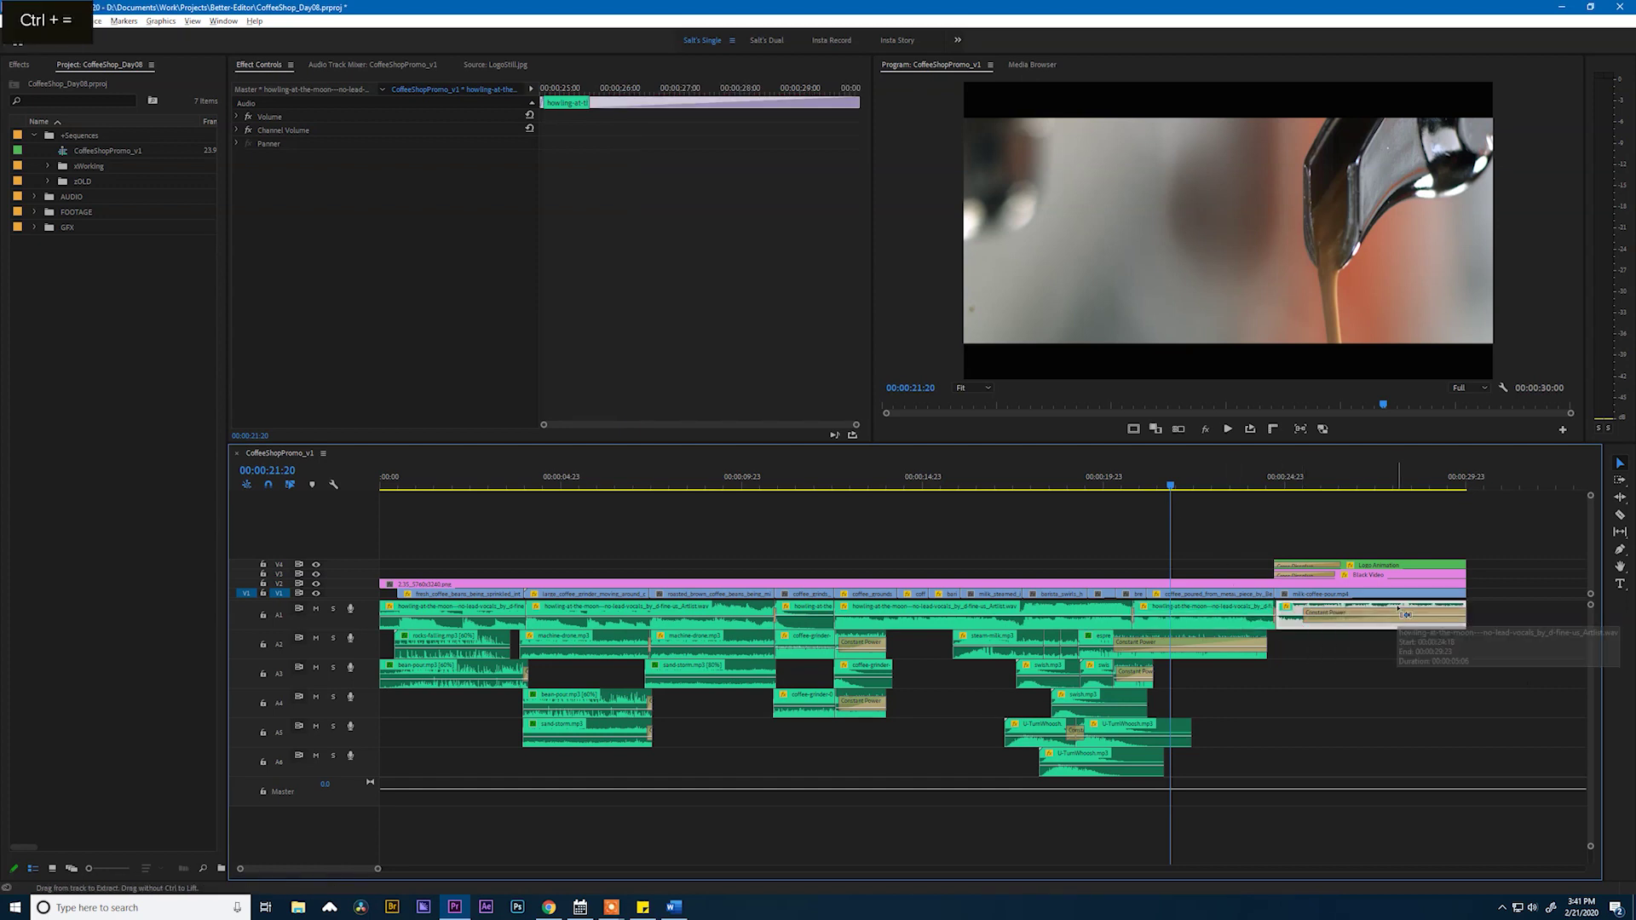
pyautogui.click(993, 486)
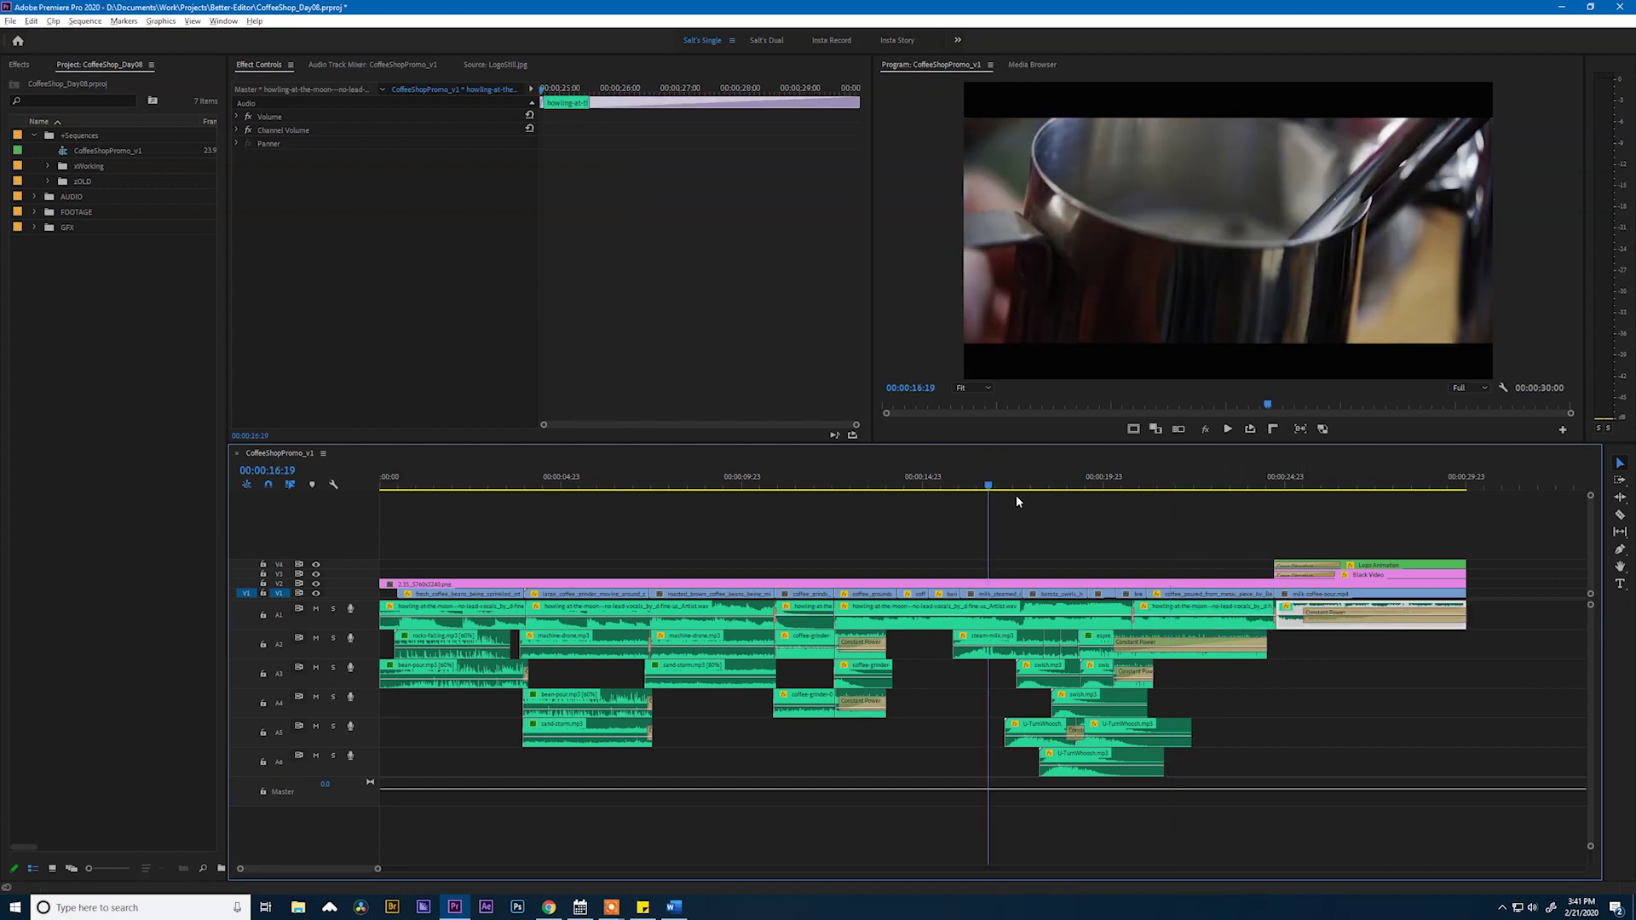
pyautogui.click(1113, 528)
pyautogui.press('space')
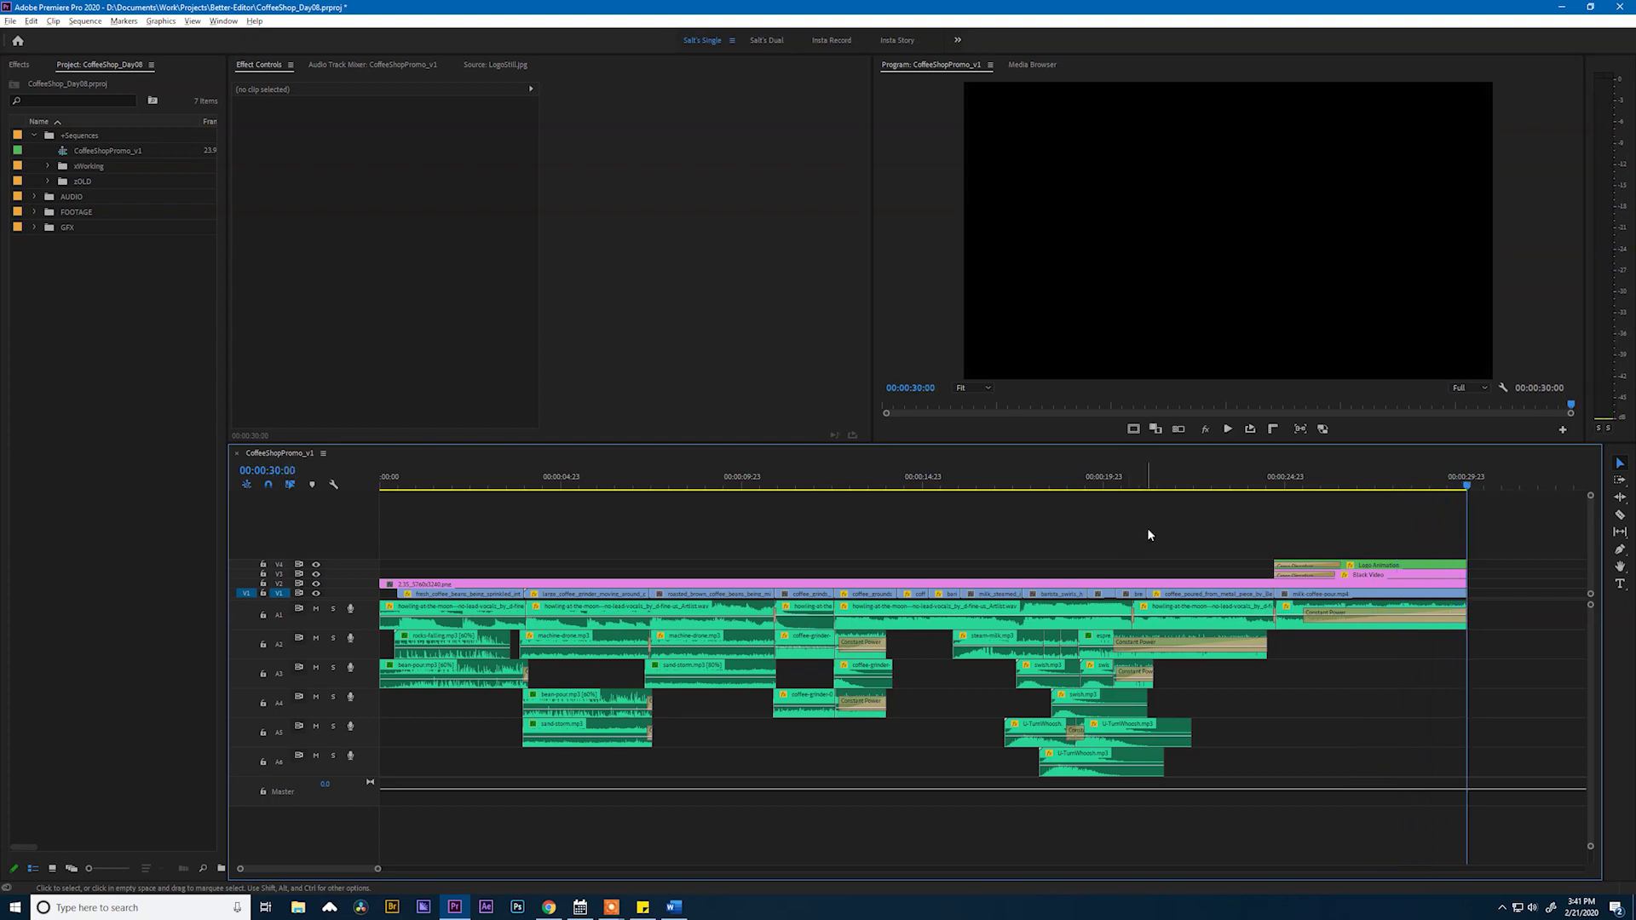
pyautogui.hotkey('ctrl', 's')
# Make video tracks V1–V4 taller and return the playhead to the sequence start
pyautogui.press('shift')
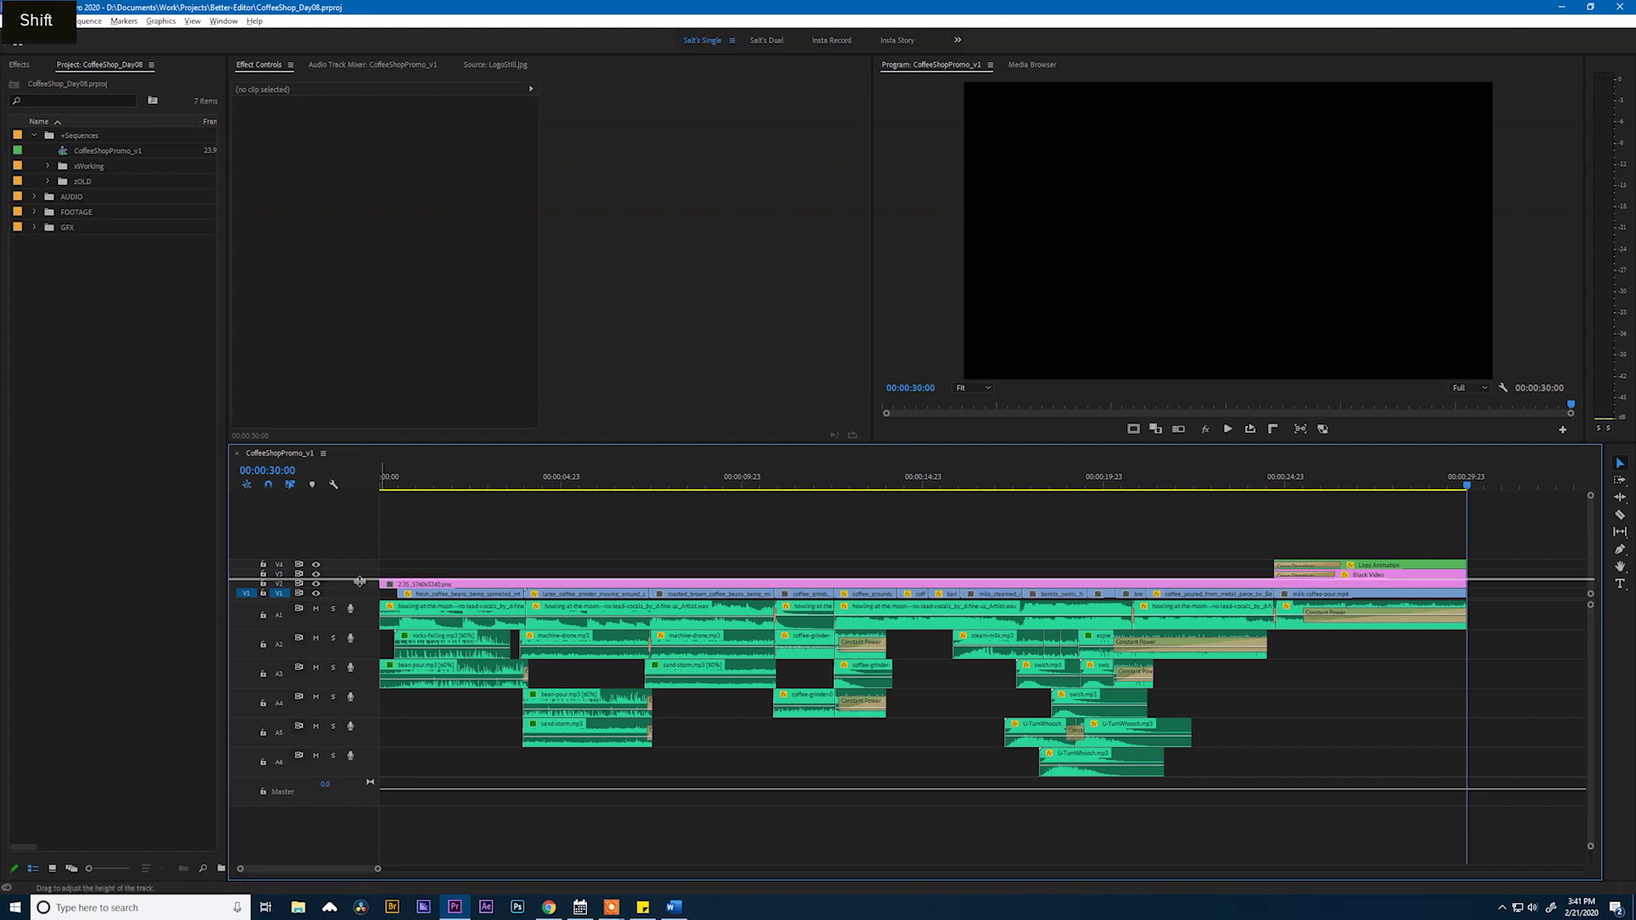
pyautogui.moveTo(362, 571); pyautogui.dragTo(364, 521)
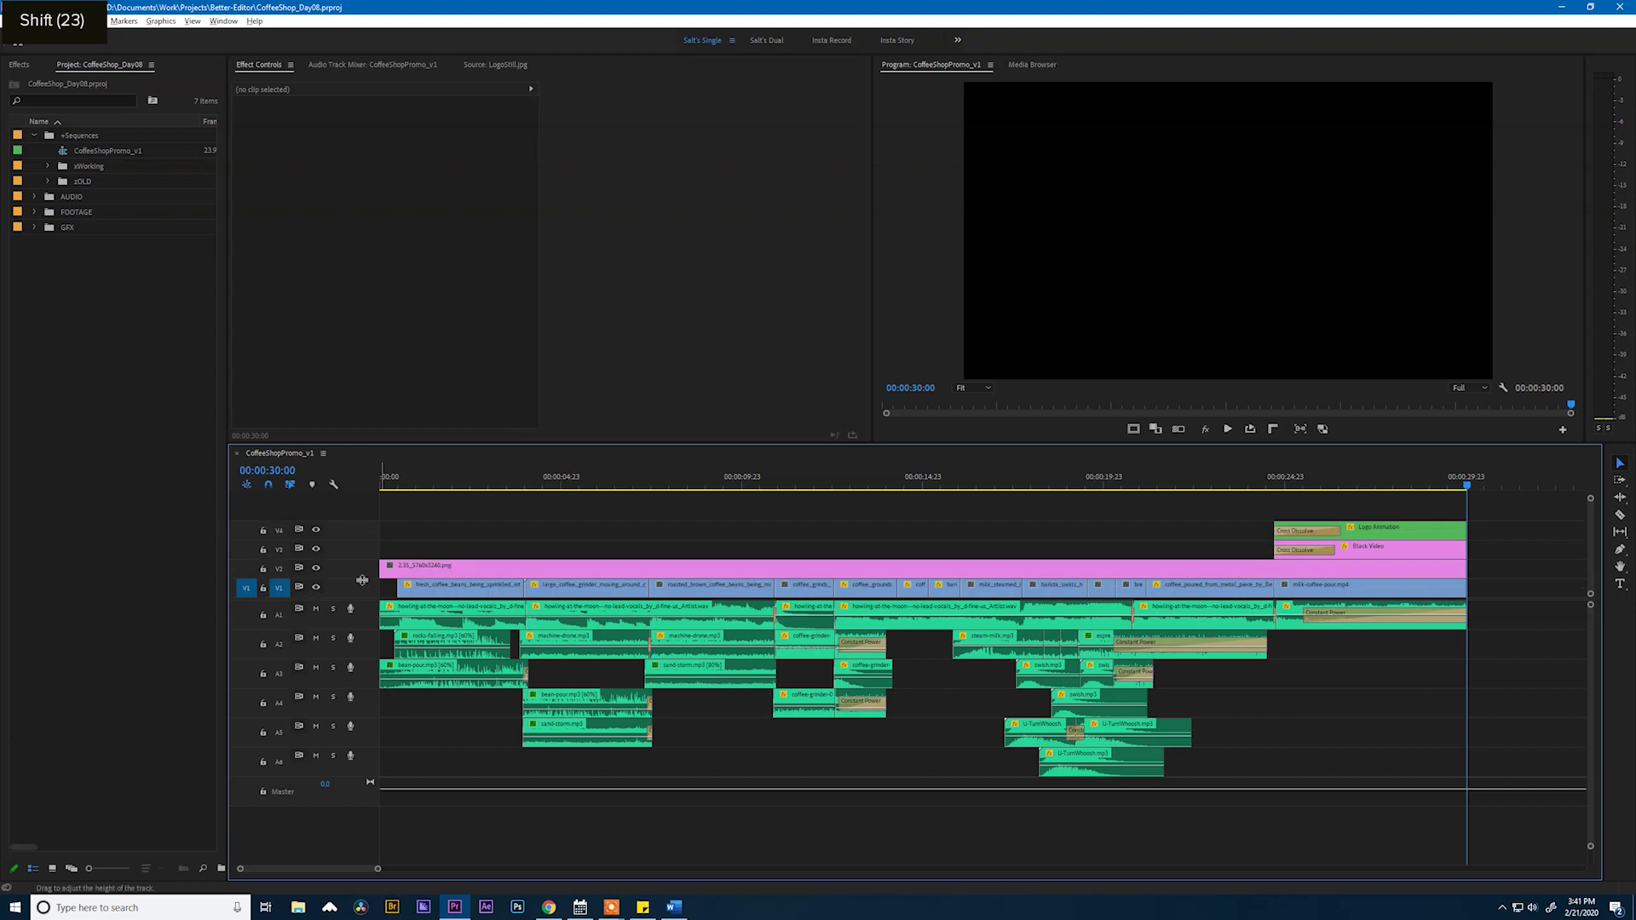
pyautogui.moveTo(474, 483); pyautogui.dragTo(356, 487)
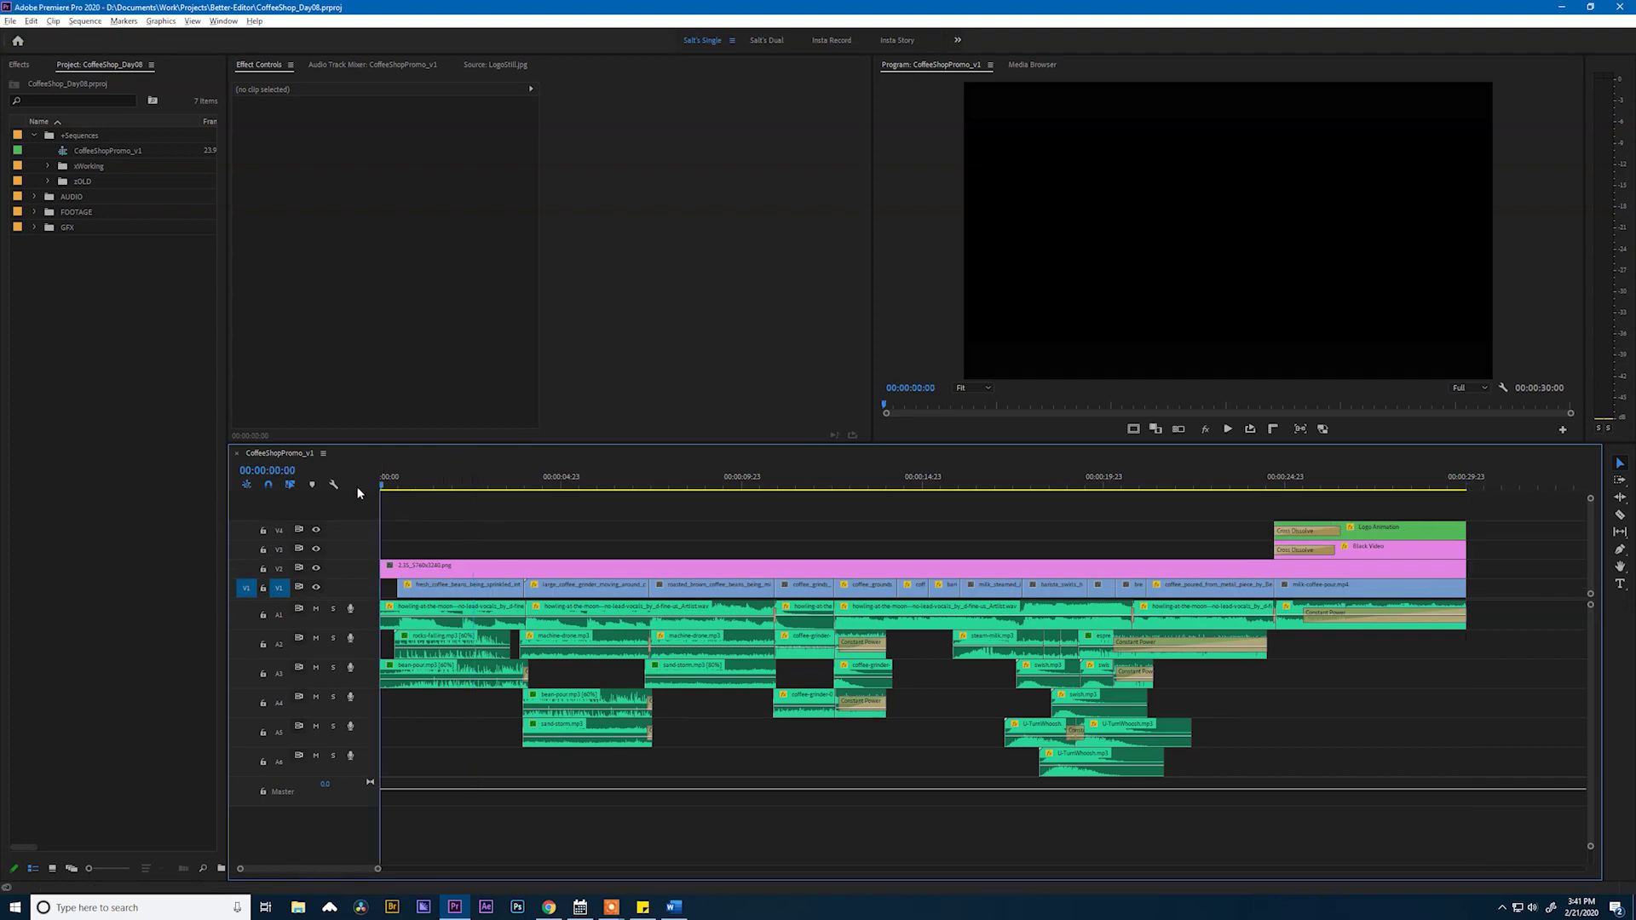
# Untarget V1, enable Selection Follows Playhead, and scrub to 00:00:02:07 on the coffee-beans clip
pyautogui.click(278, 589)
pyautogui.click(88, 20)
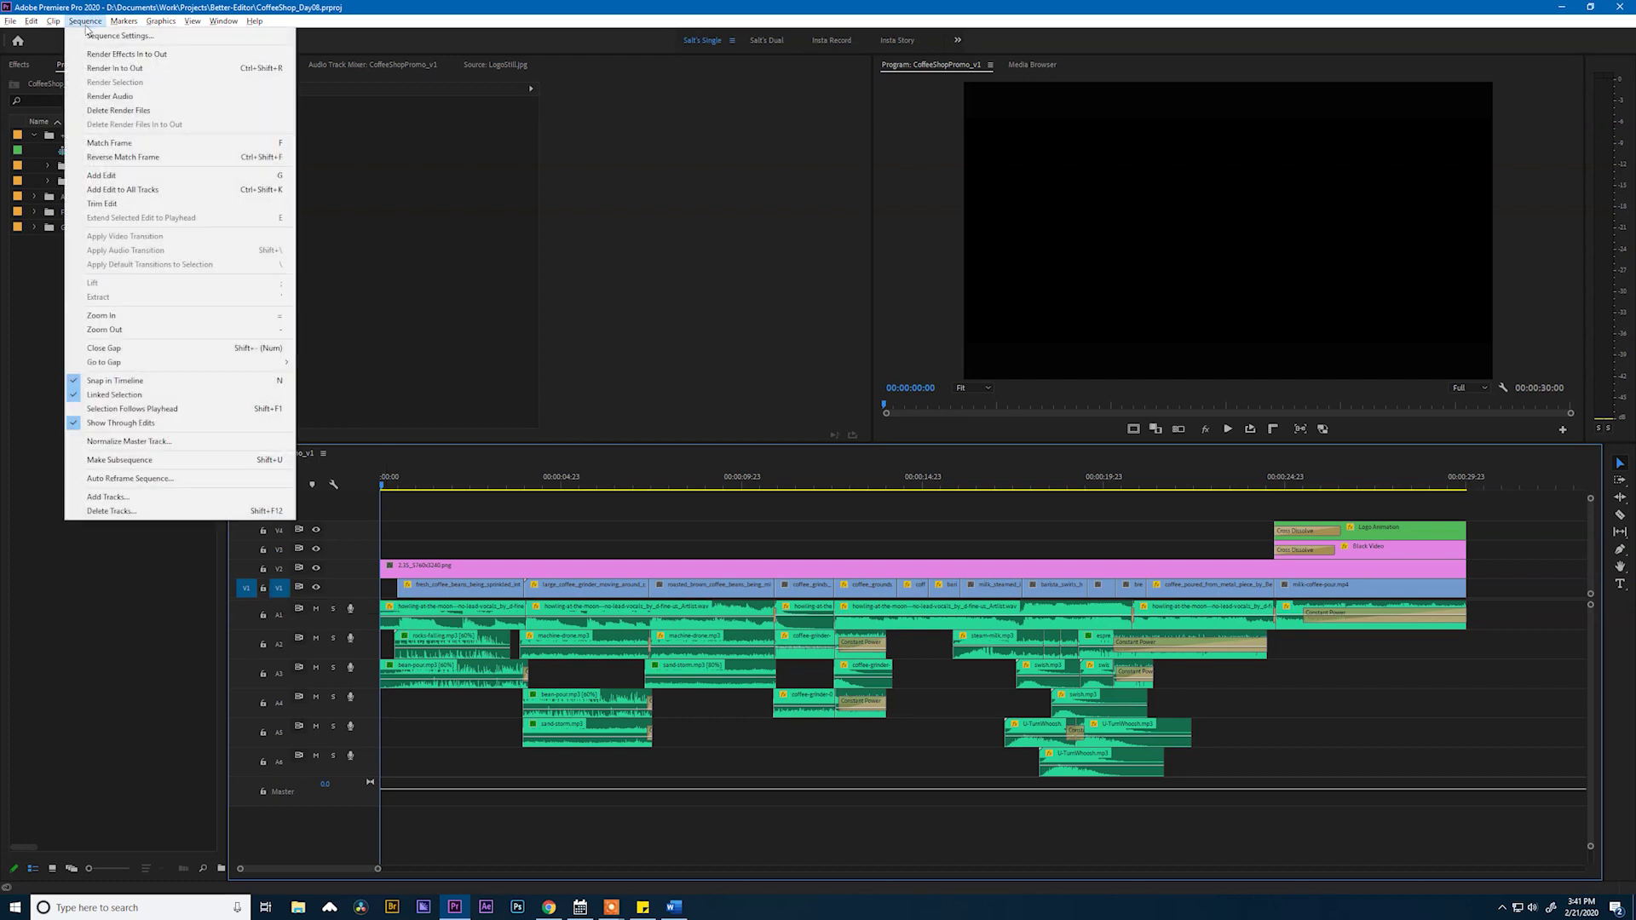
pyautogui.click(148, 409)
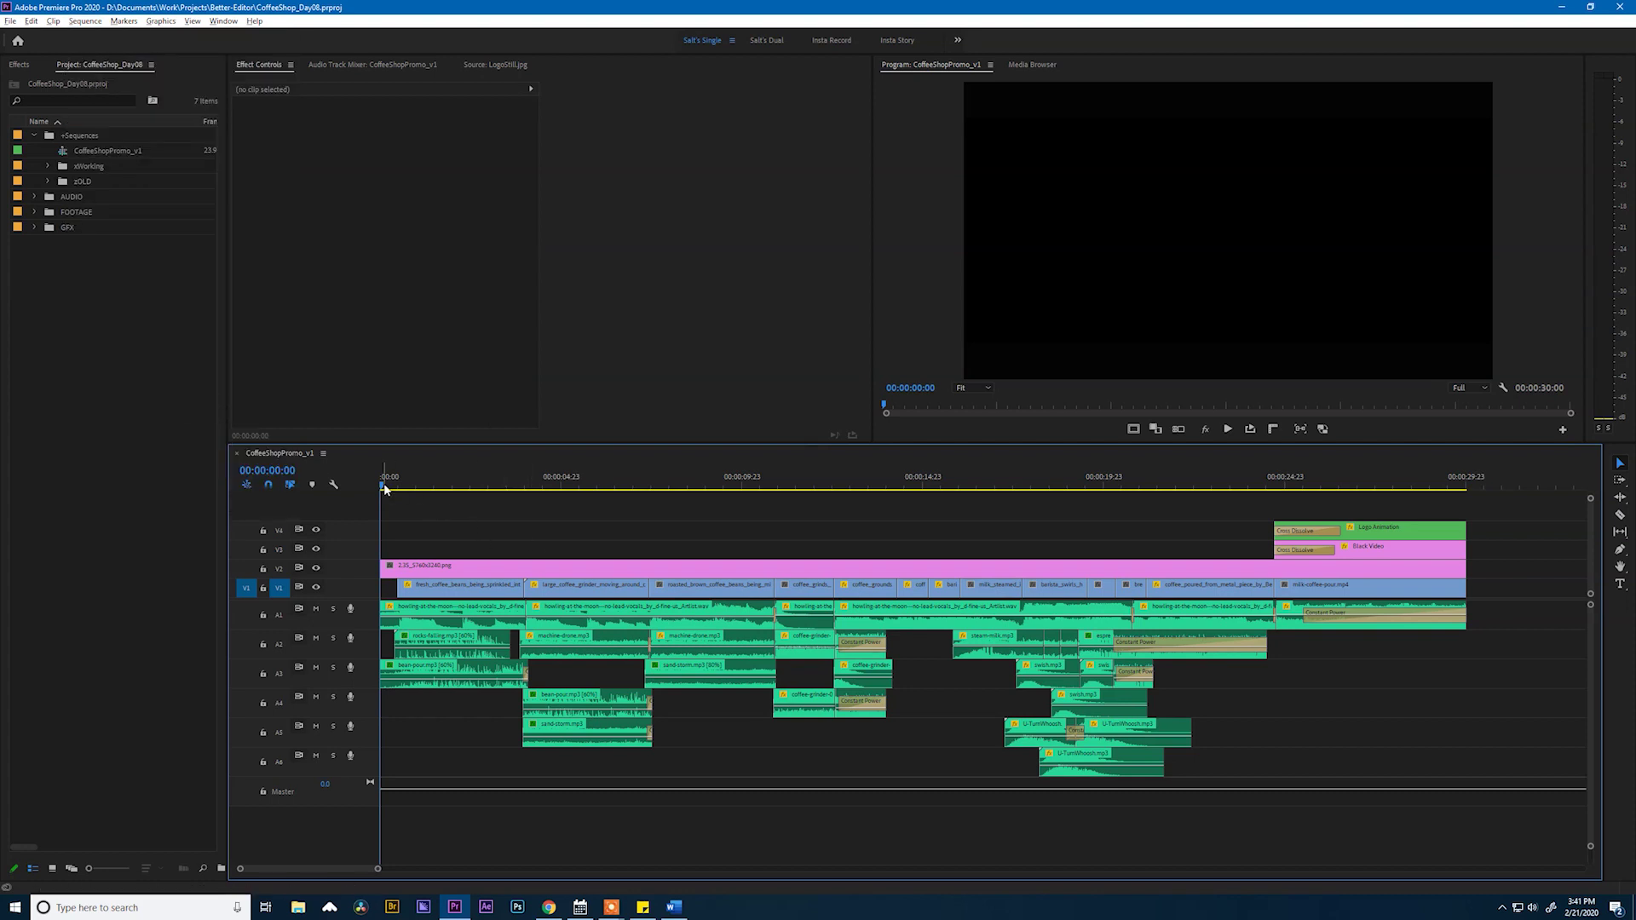
pyautogui.moveTo(400, 487); pyautogui.dragTo(465, 499)
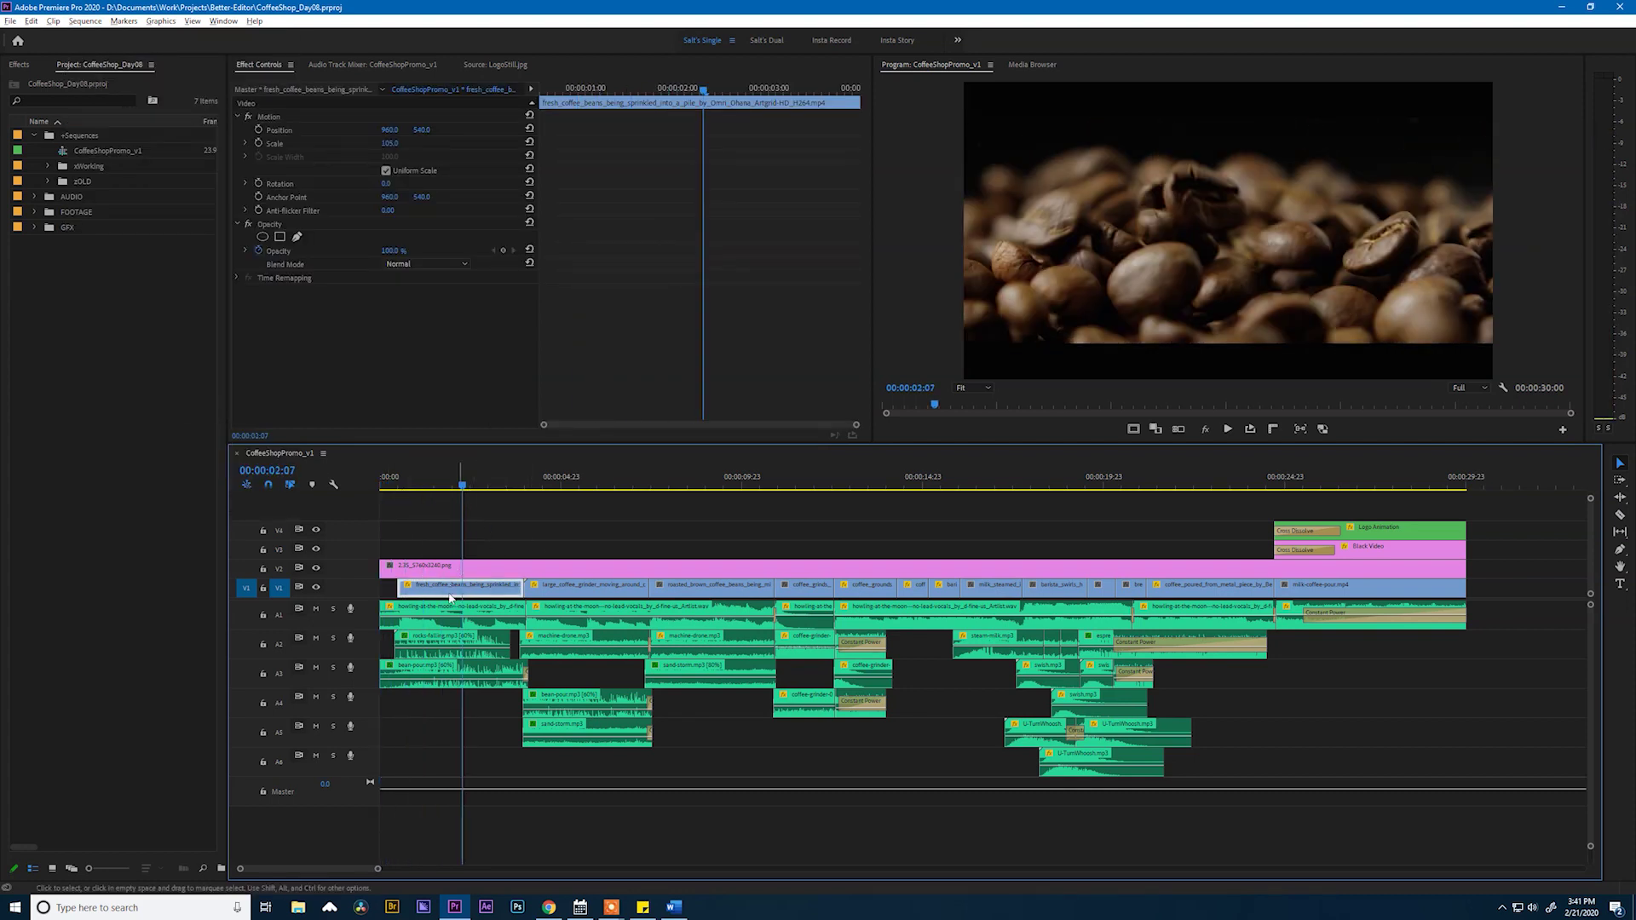
# Open Lumetri Color, dock it with the Project panel, widen it, and expand Basic Correction
pyautogui.click(223, 22)
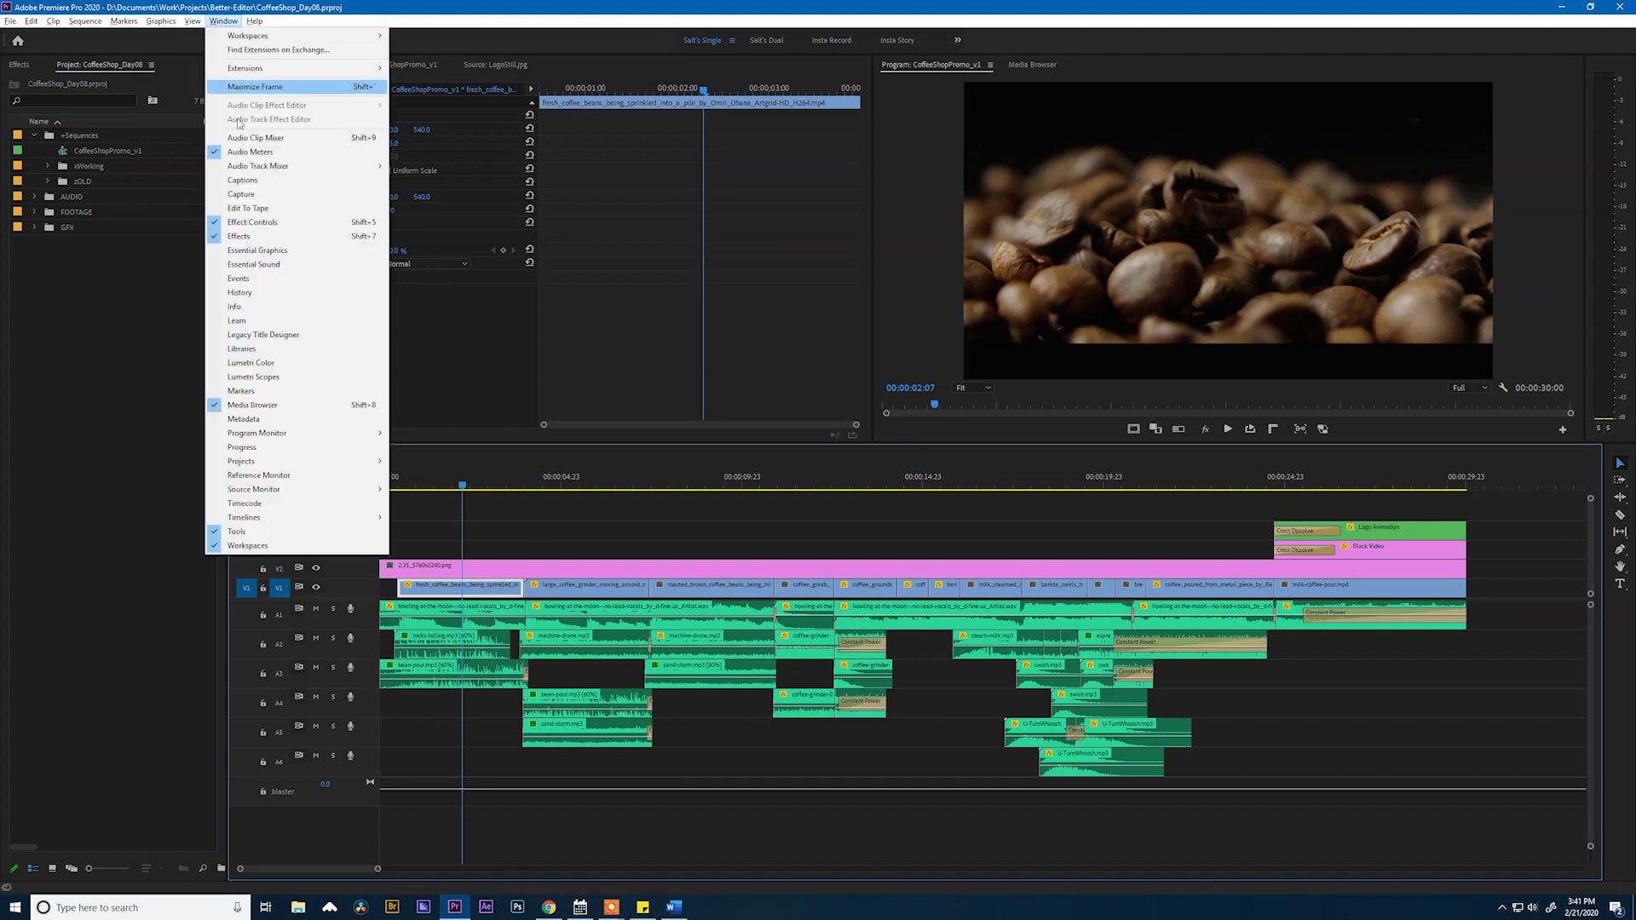
pyautogui.click(279, 364)
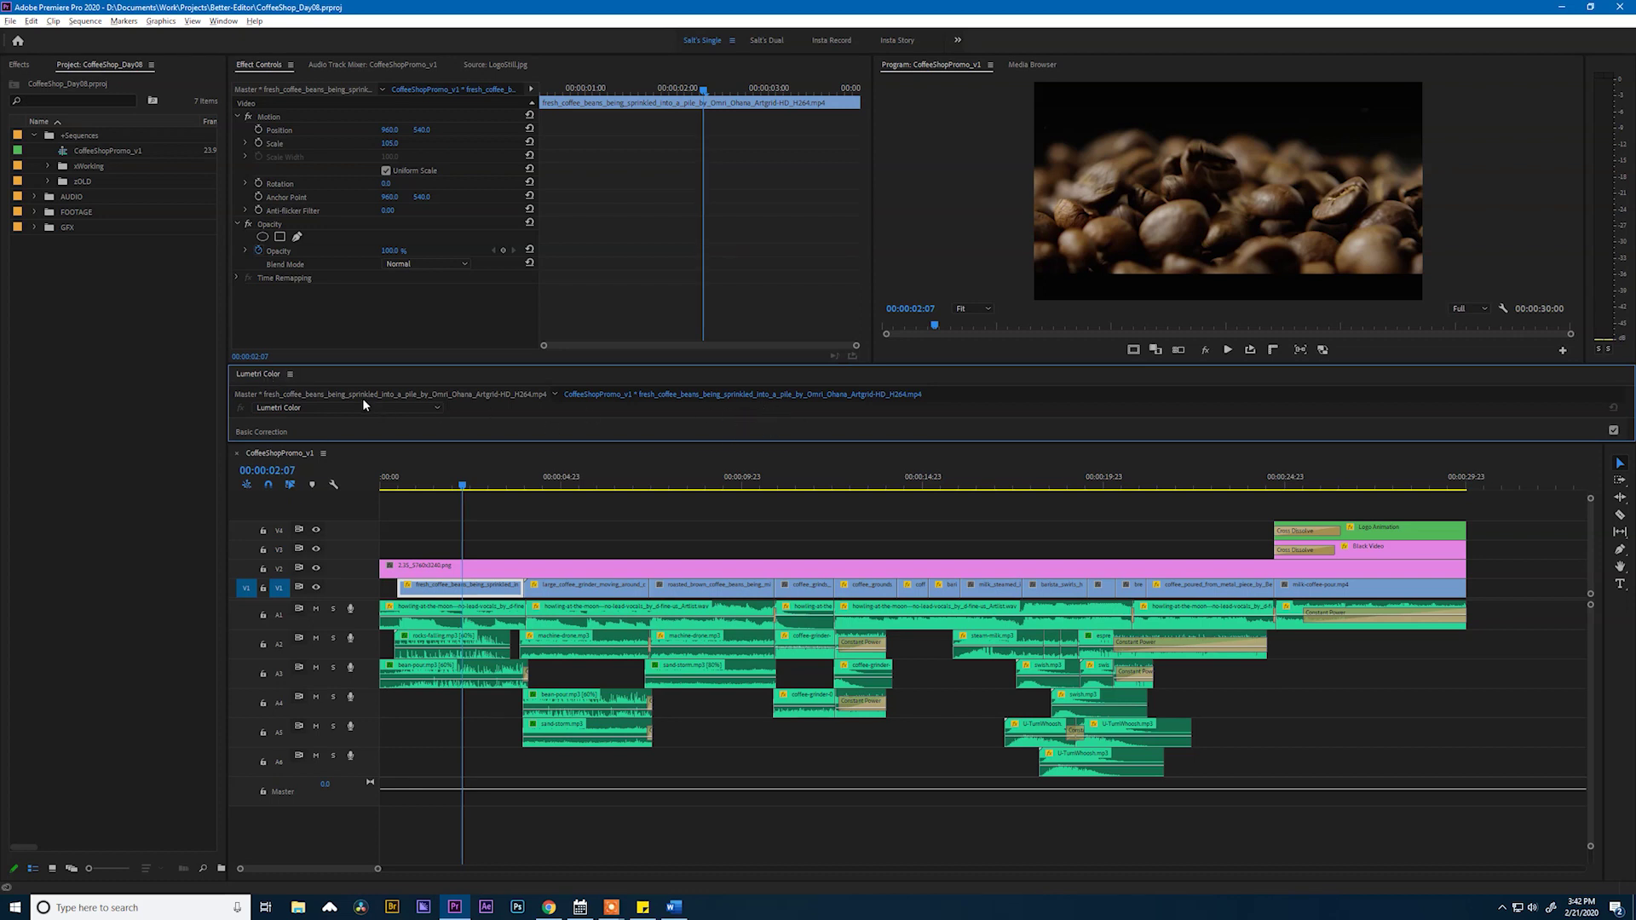
pyautogui.moveTo(252, 371); pyautogui.dragTo(193, 68)
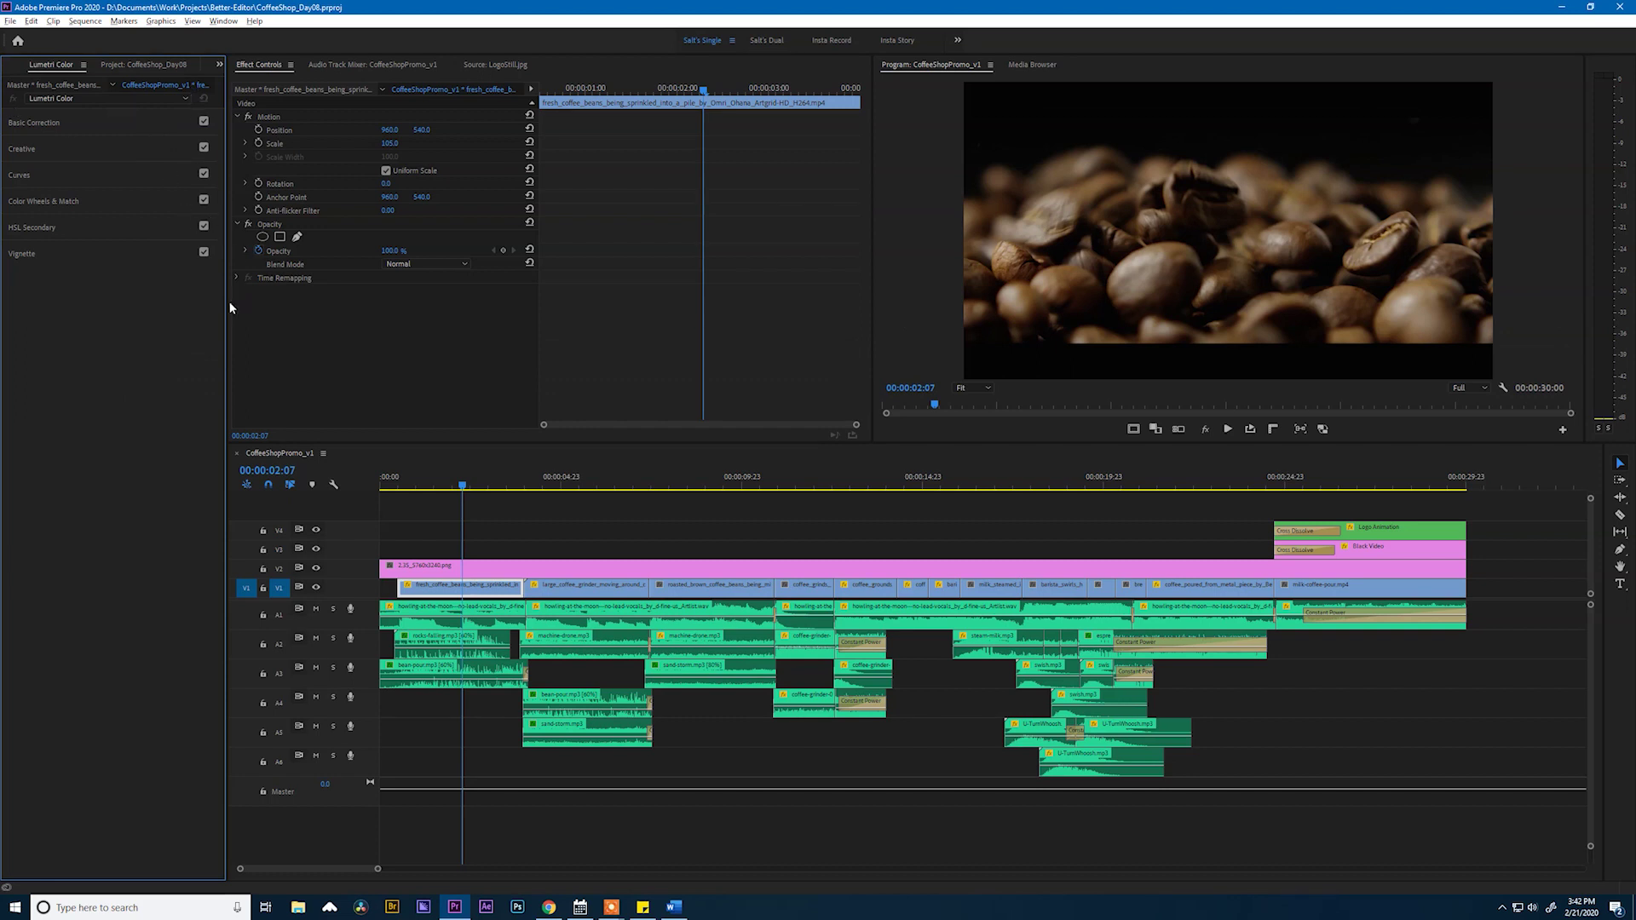
pyautogui.moveTo(227, 308); pyautogui.dragTo(277, 311)
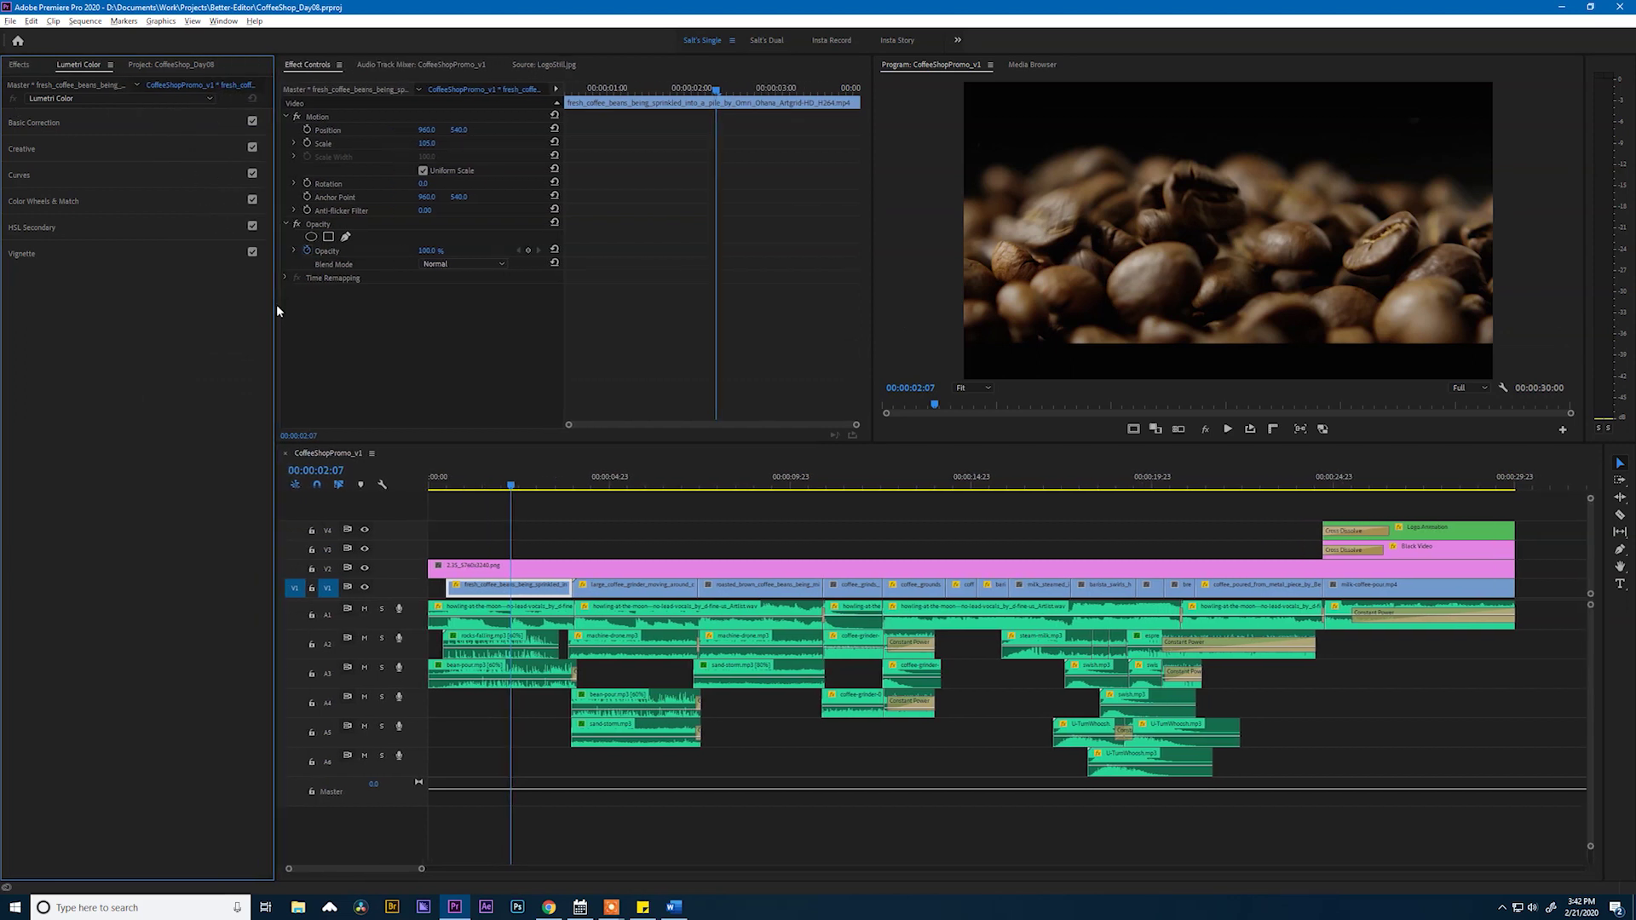
pyautogui.click(89, 123)
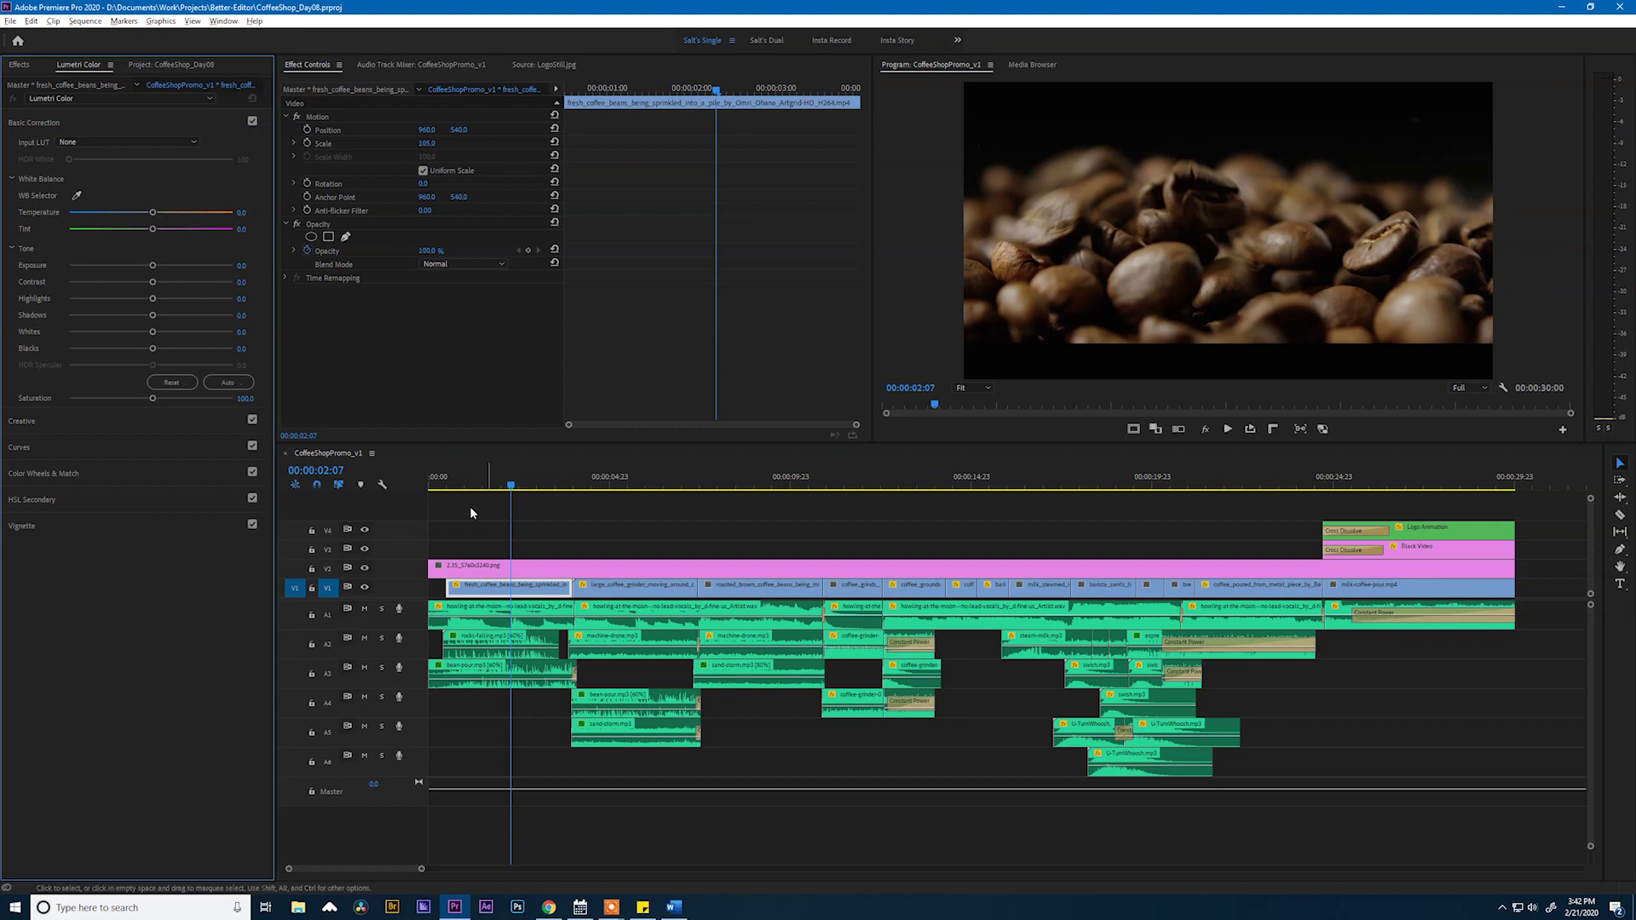
# Set Exposure to 0.4 and add a vignette with Amount -1.2 and Feather 66.5, comparing on and off
pyautogui.moveTo(512, 486); pyautogui.dragTo(490, 494)
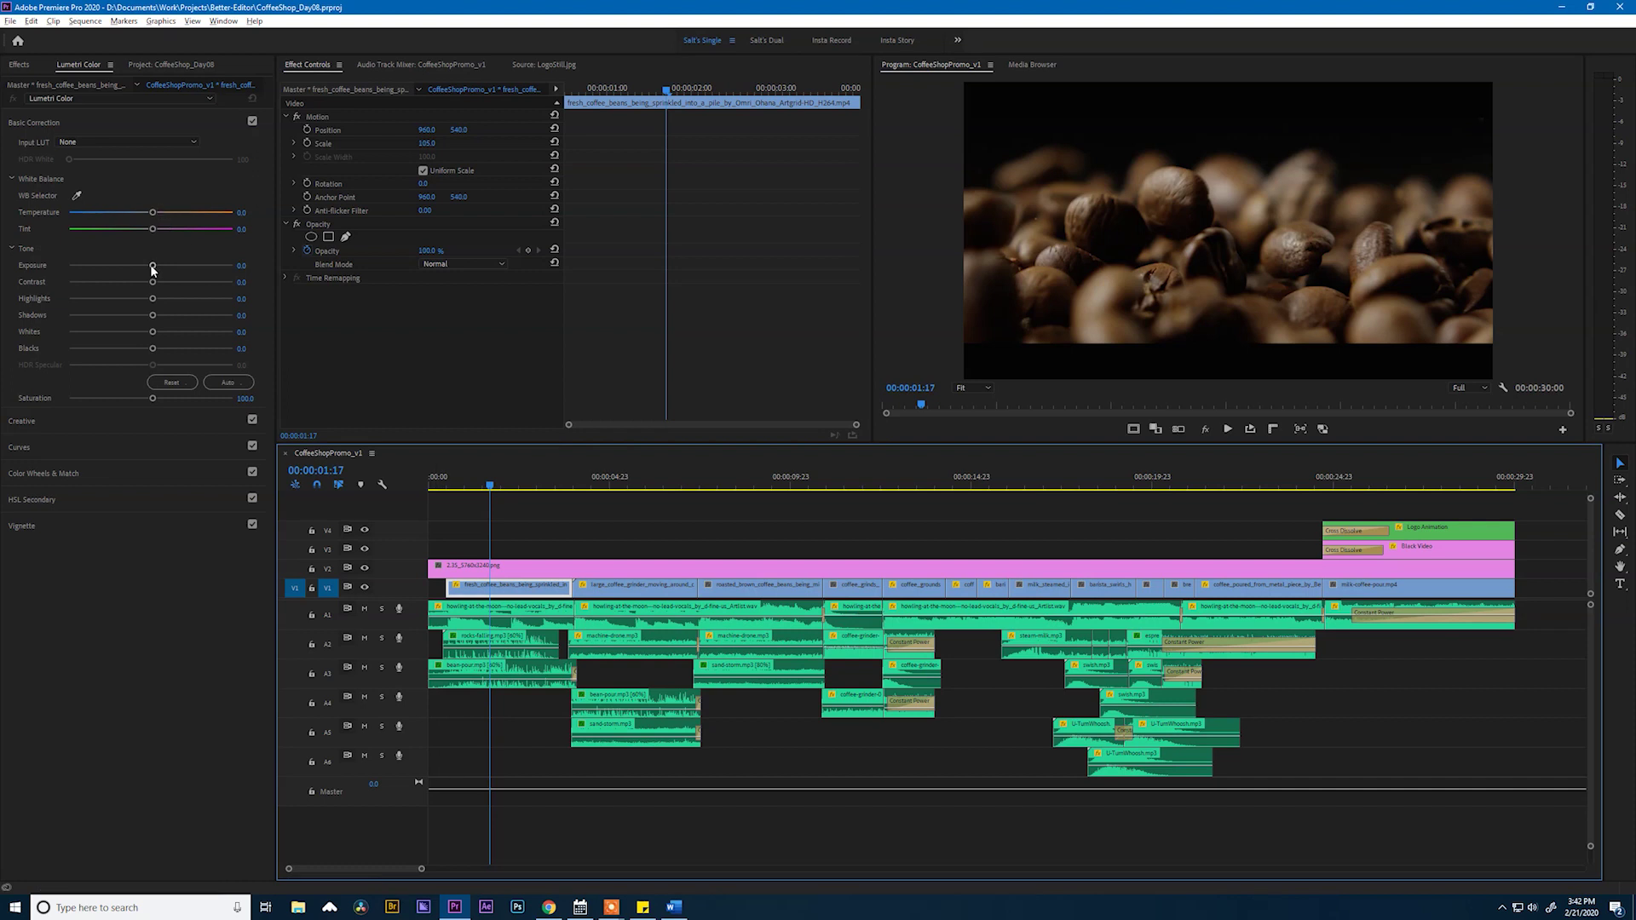
pyautogui.moveTo(153, 269); pyautogui.dragTo(168, 269)
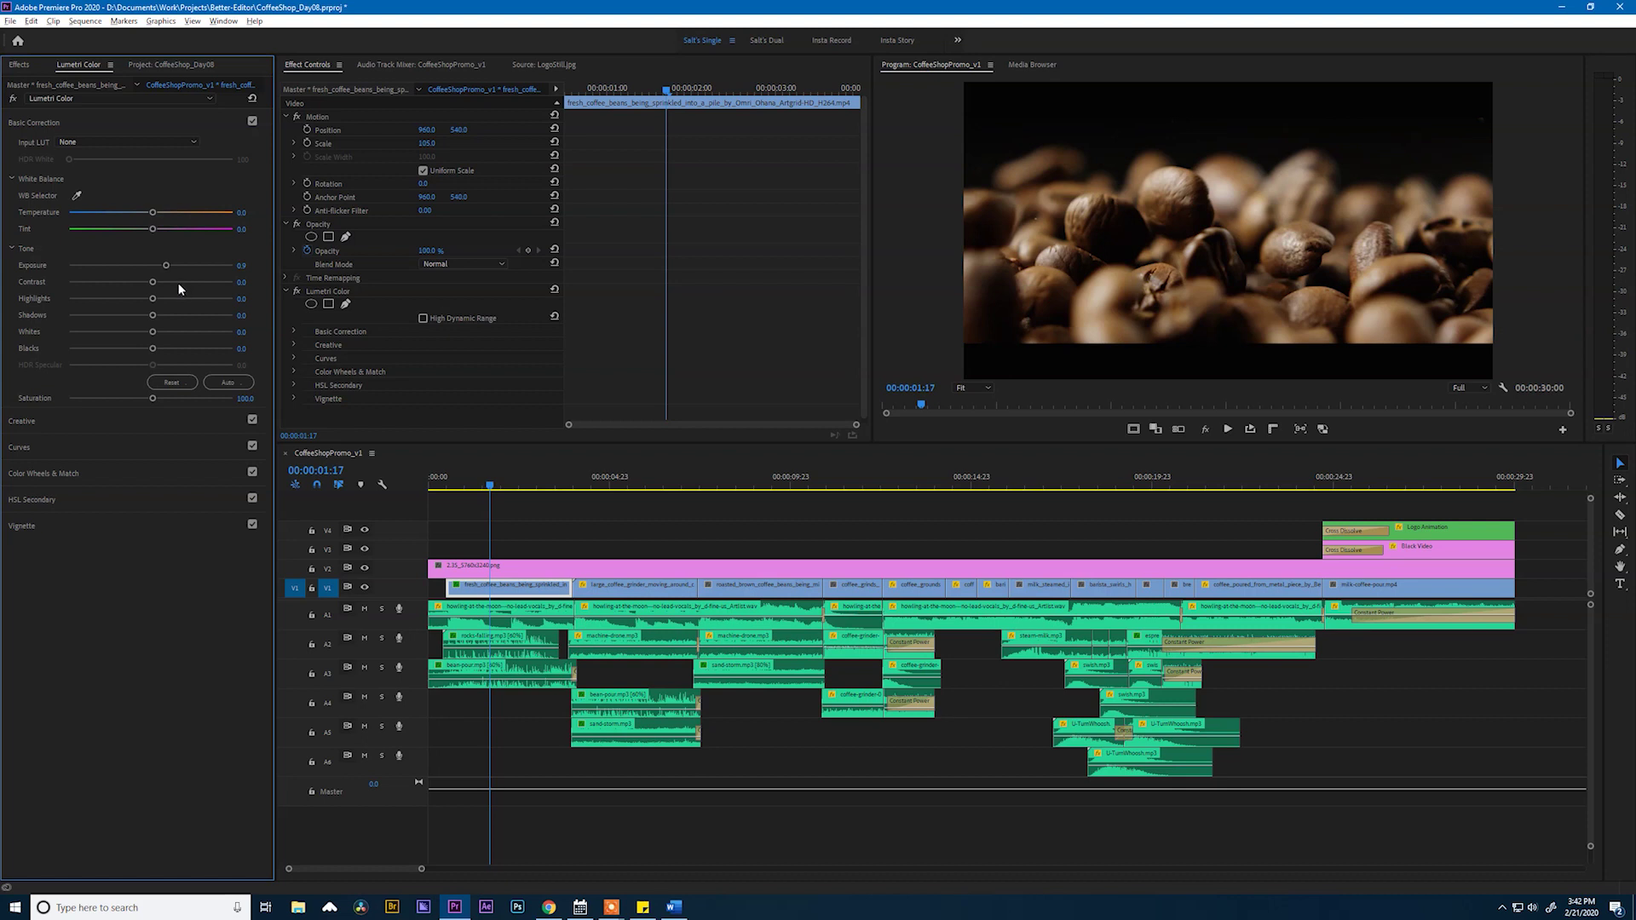
pyautogui.click(65, 530)
pyautogui.moveTo(151, 274); pyautogui.dragTo(82, 289)
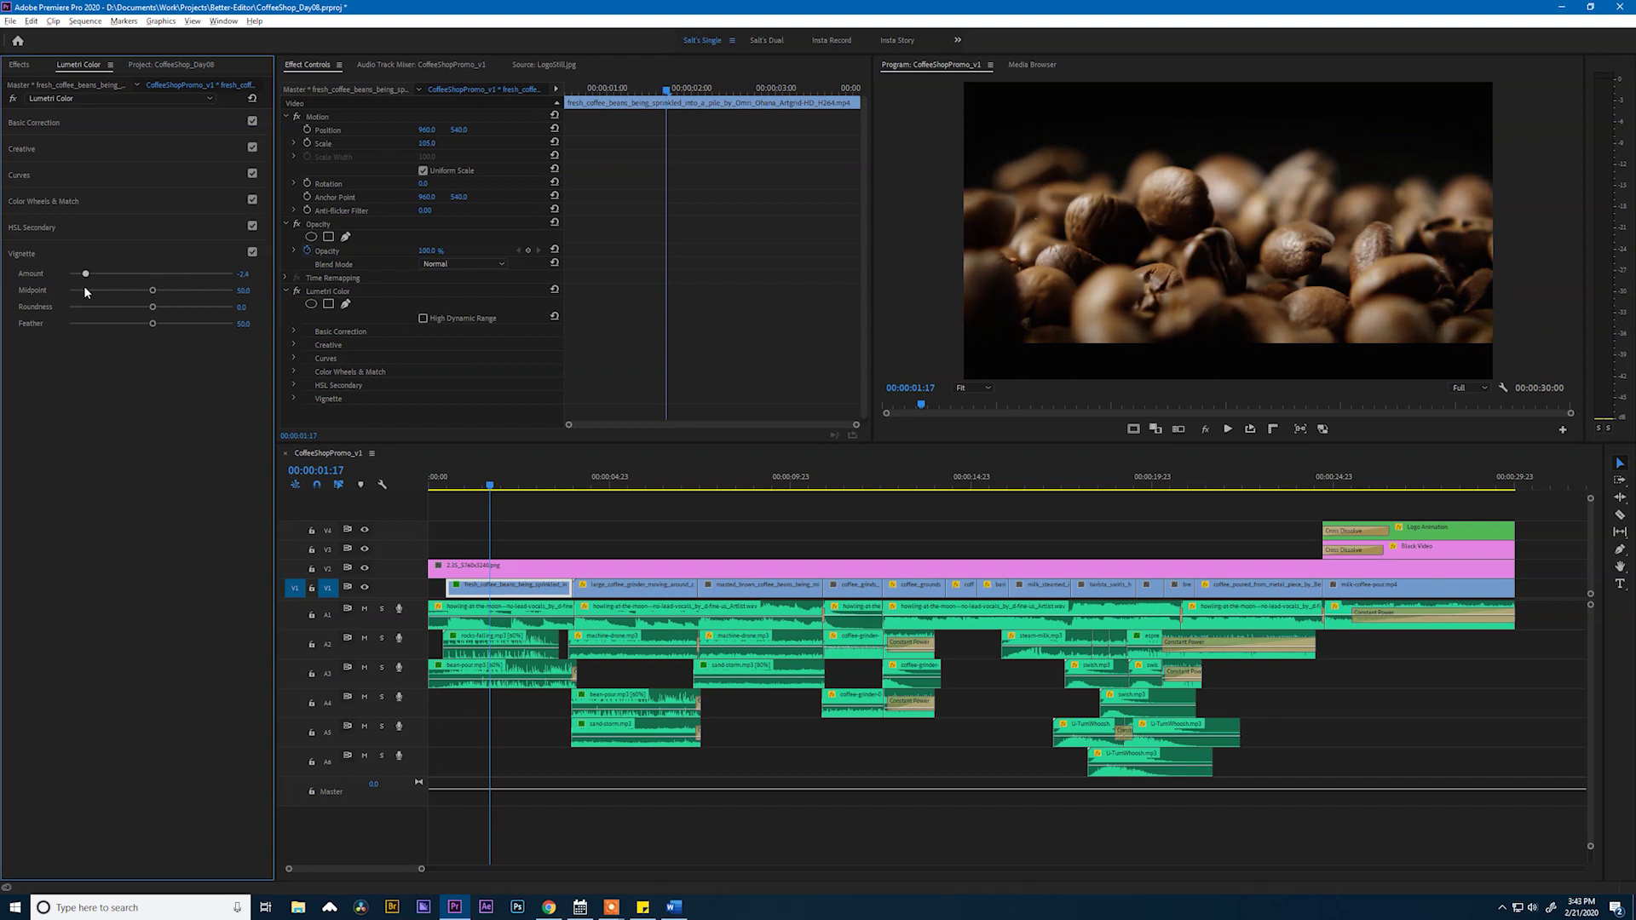
pyautogui.moveTo(153, 326); pyautogui.dragTo(179, 325)
pyautogui.click(252, 252)
pyautogui.click(252, 253)
pyautogui.click(252, 252)
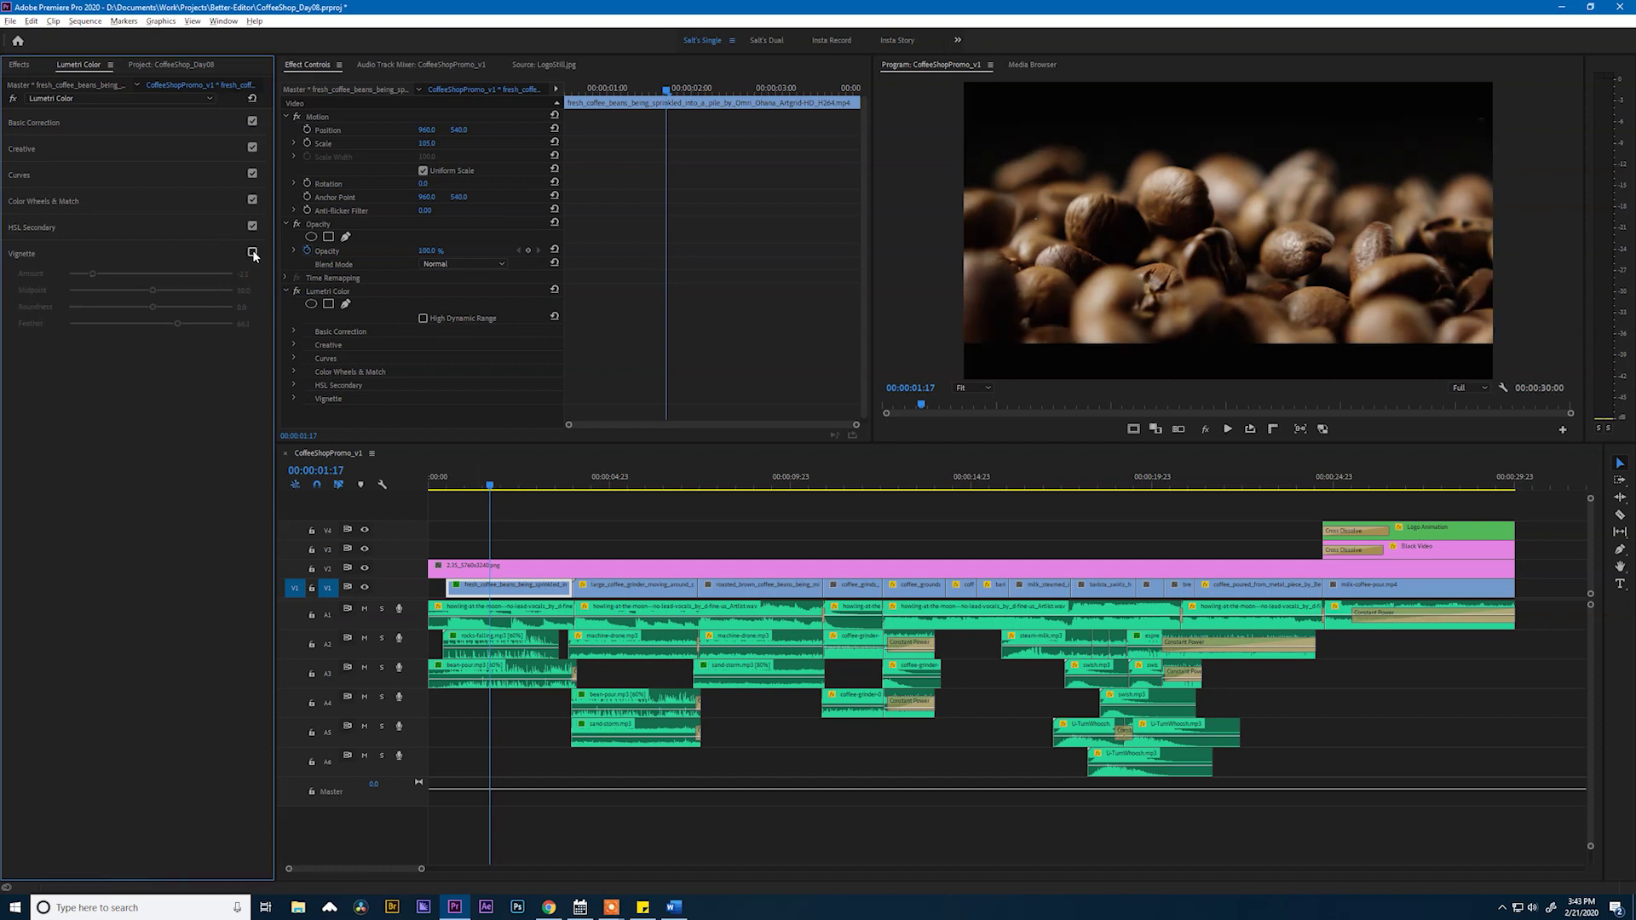
pyautogui.click(252, 252)
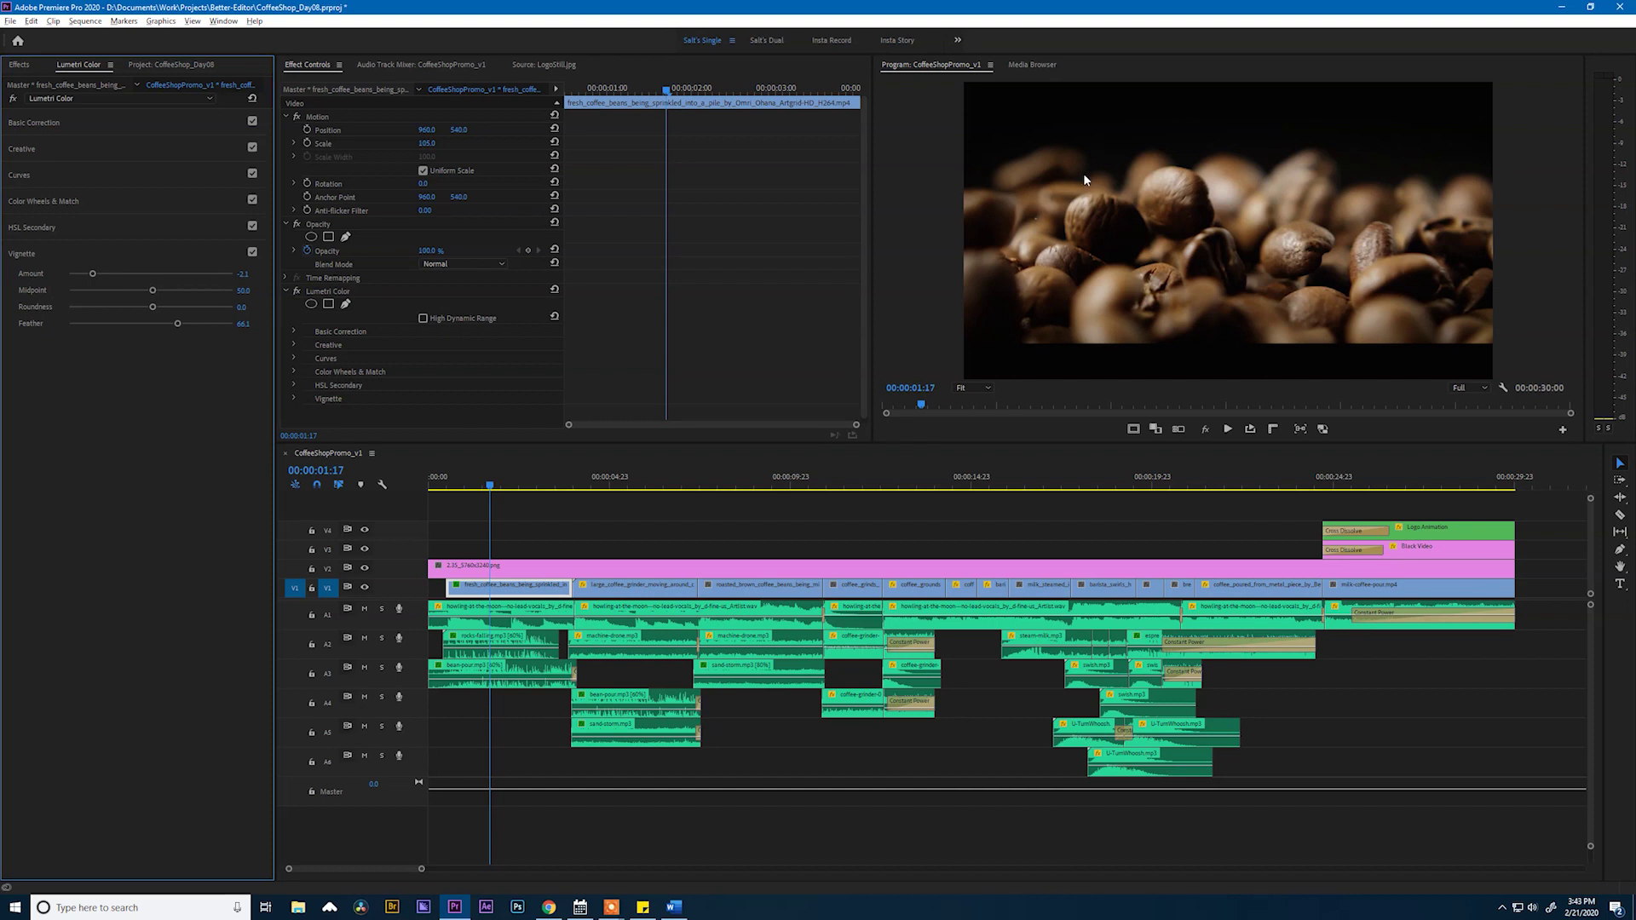
pyautogui.moveTo(93, 274); pyautogui.dragTo(116, 275)
pyautogui.click(97, 127)
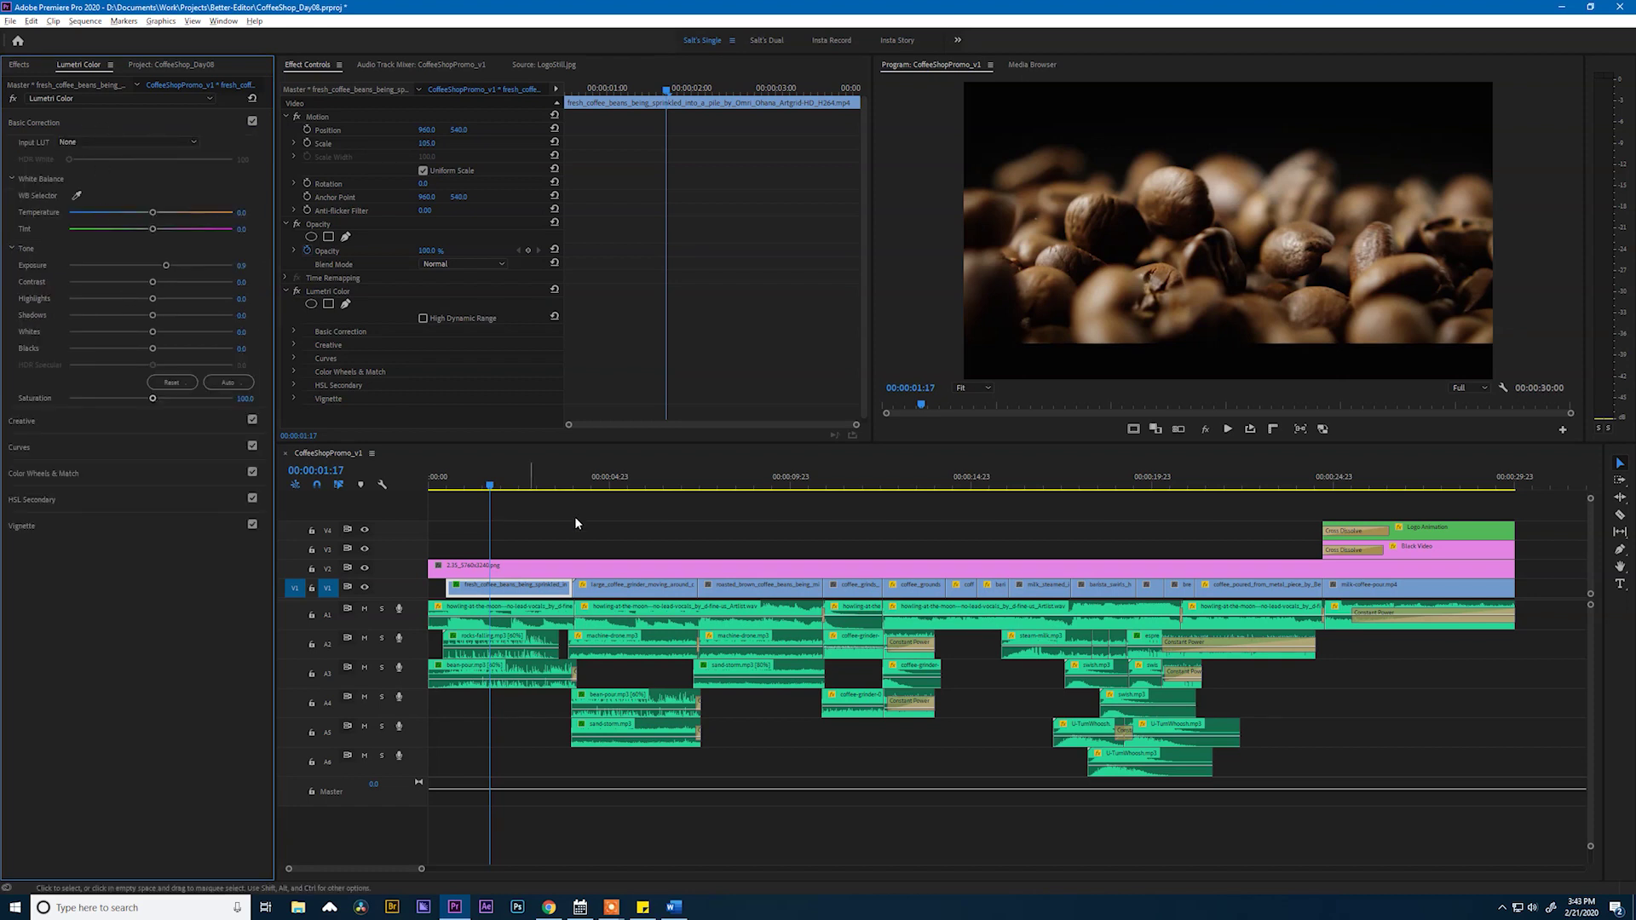
pyautogui.moveTo(497, 486); pyautogui.dragTo(586, 515)
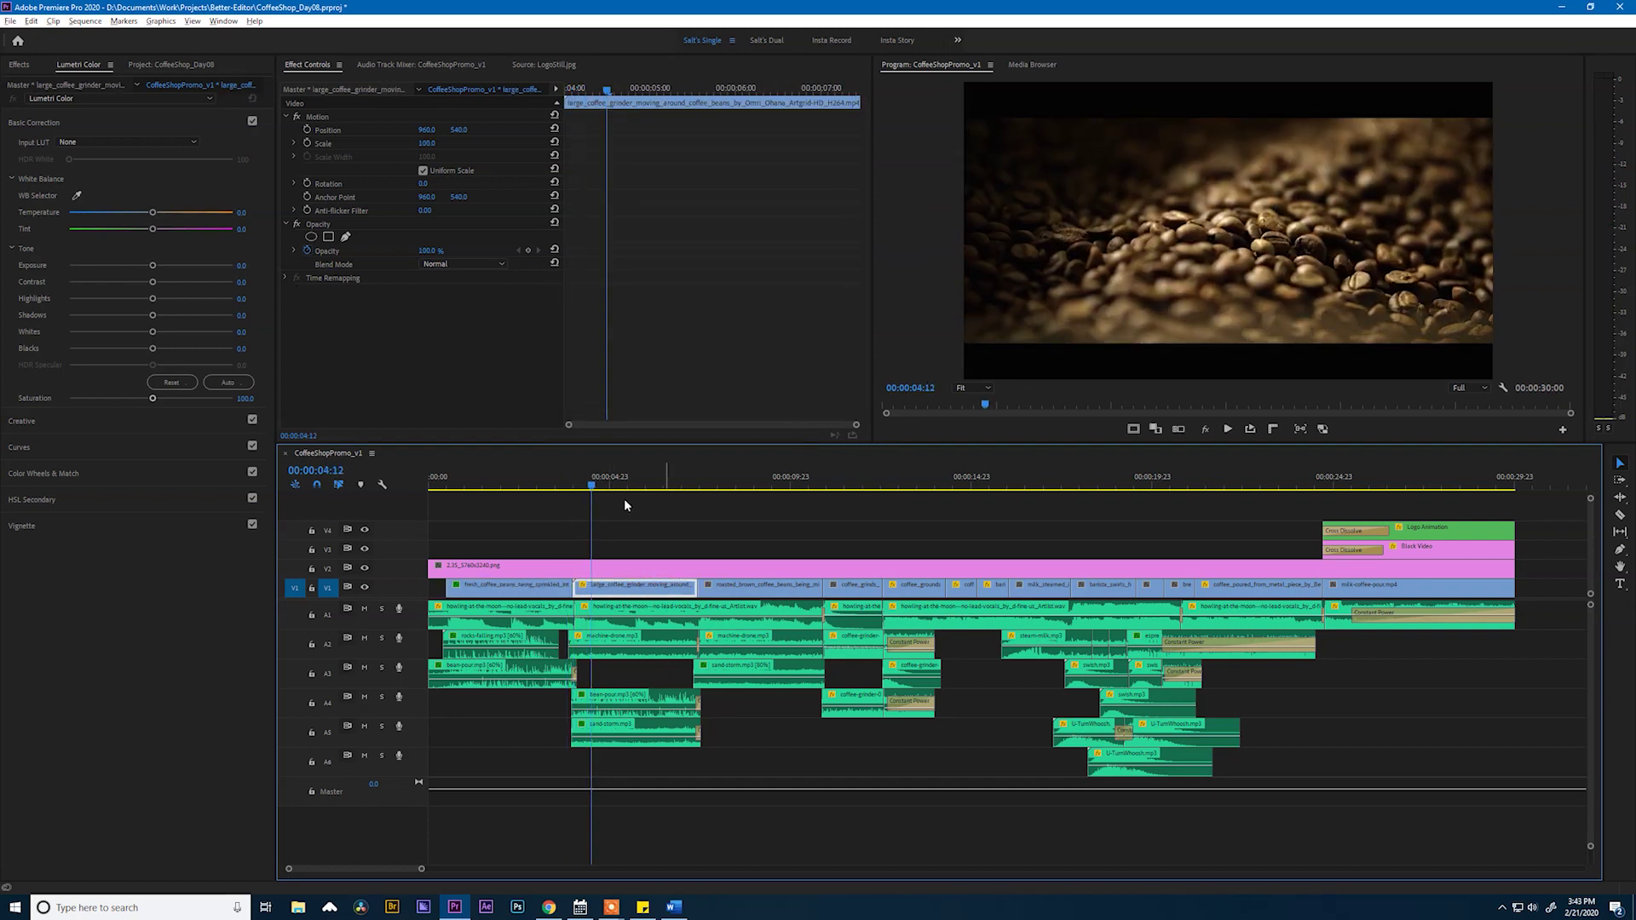
# Move to the coffee grinder clip at 5:01 and apply a Lumetri colour match in Comparison View
pyautogui.moveTo(628, 500); pyautogui.dragTo(537, 498)
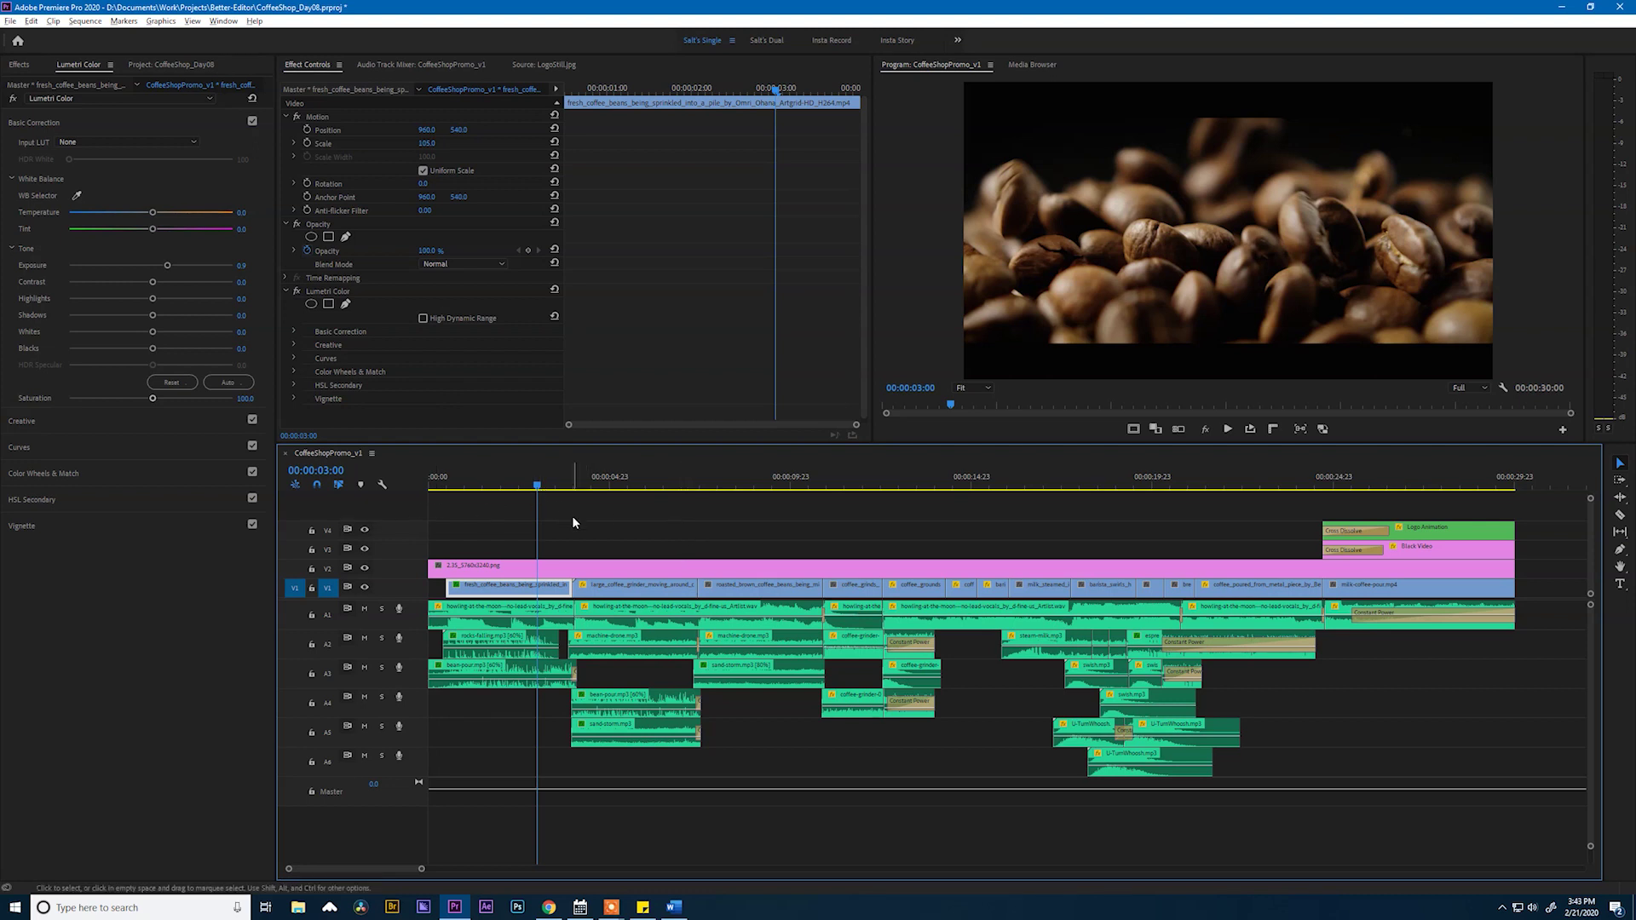
pyautogui.click(610, 484)
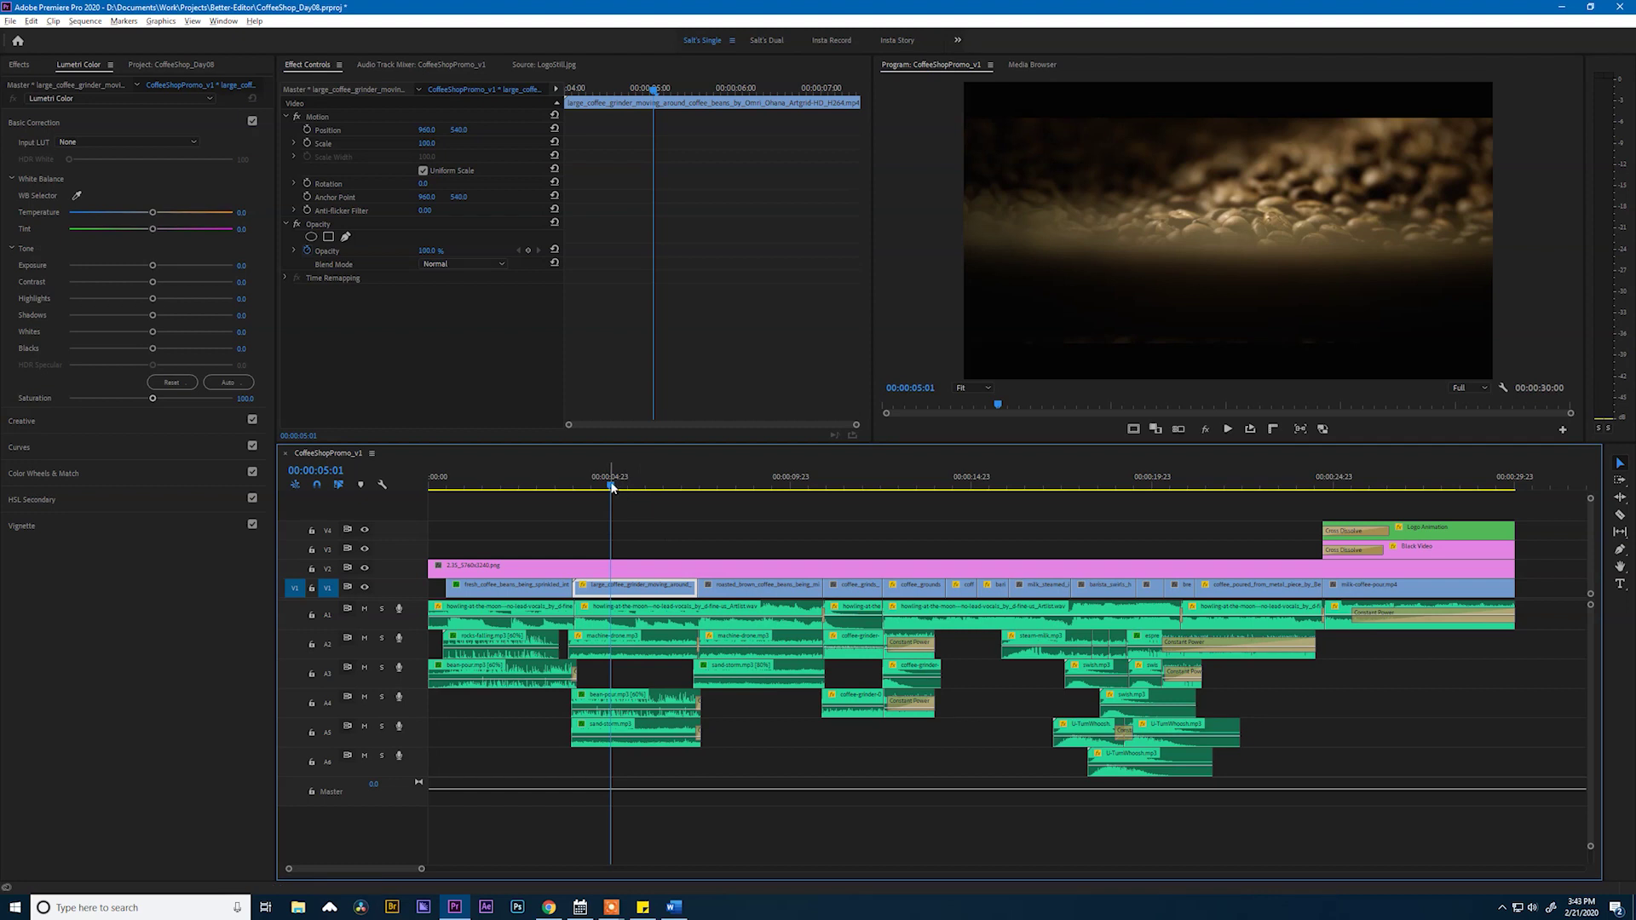
pyautogui.moveTo(610, 485)
pyautogui.mouseDown()
pyautogui.moveTo(656, 488)
pyautogui.moveTo(599, 487)
pyautogui.mouseUp()
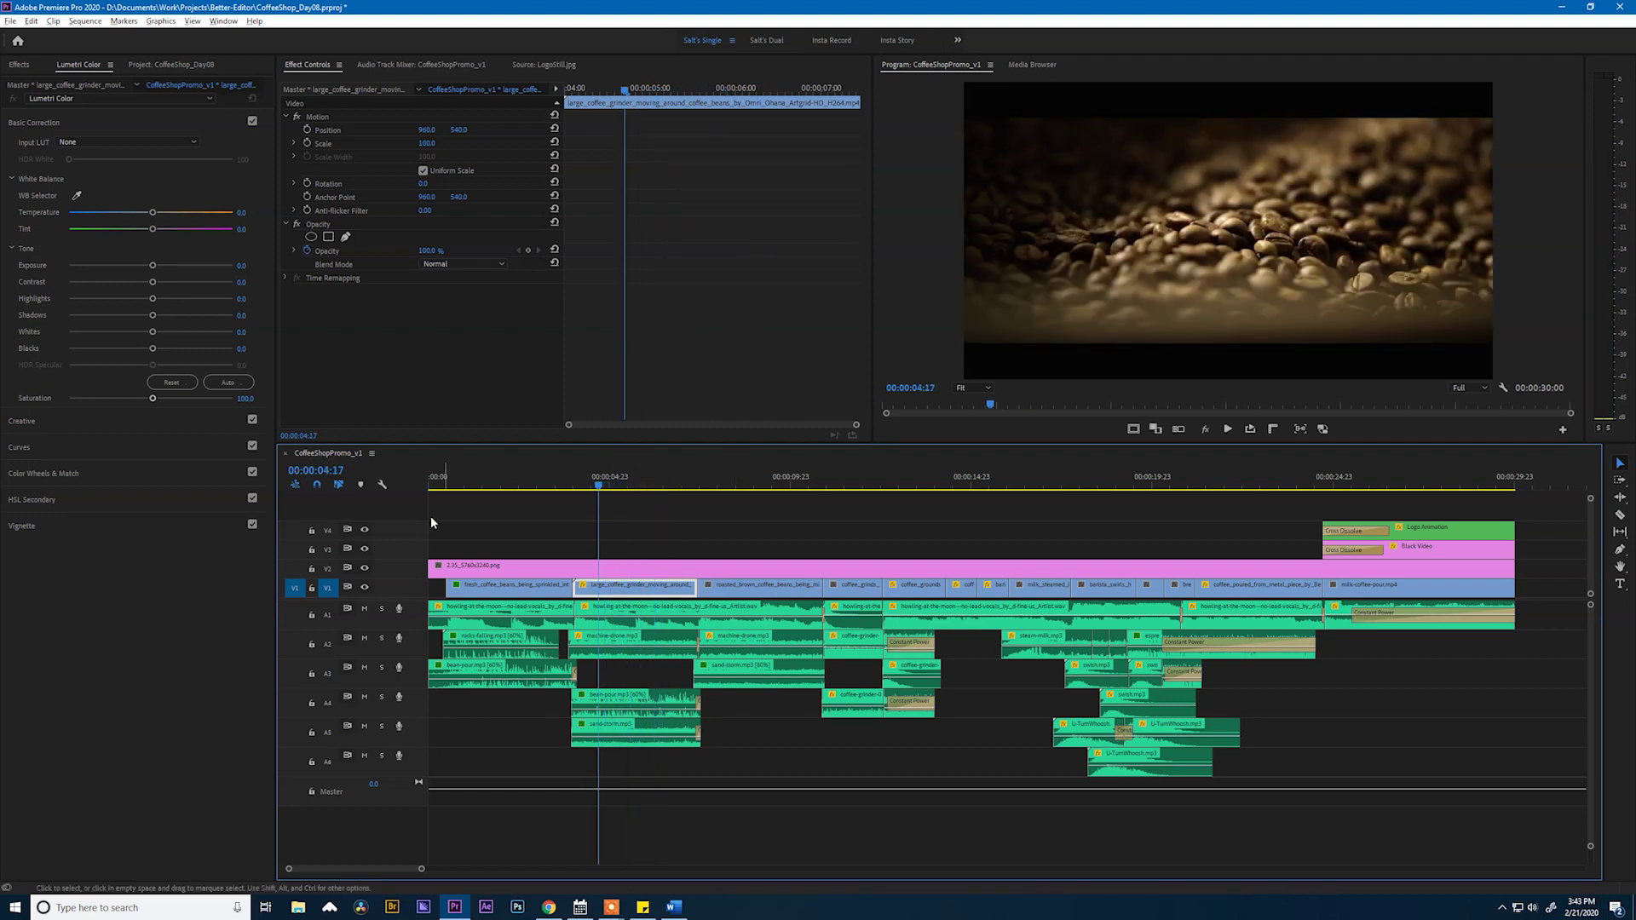
pyautogui.click(99, 471)
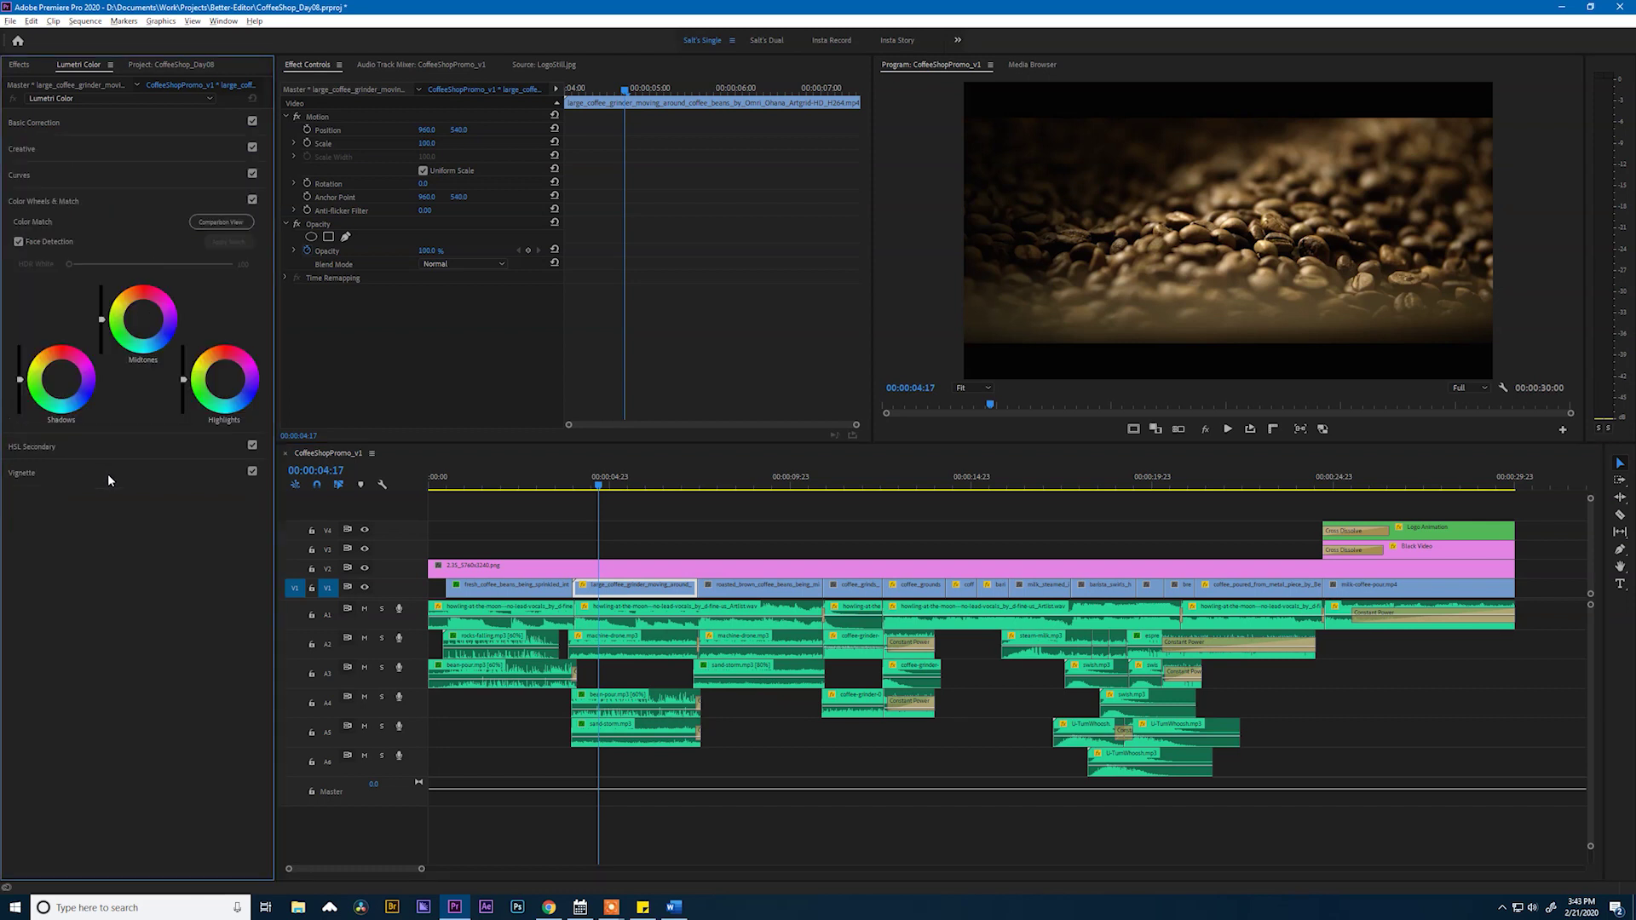
pyautogui.click(220, 221)
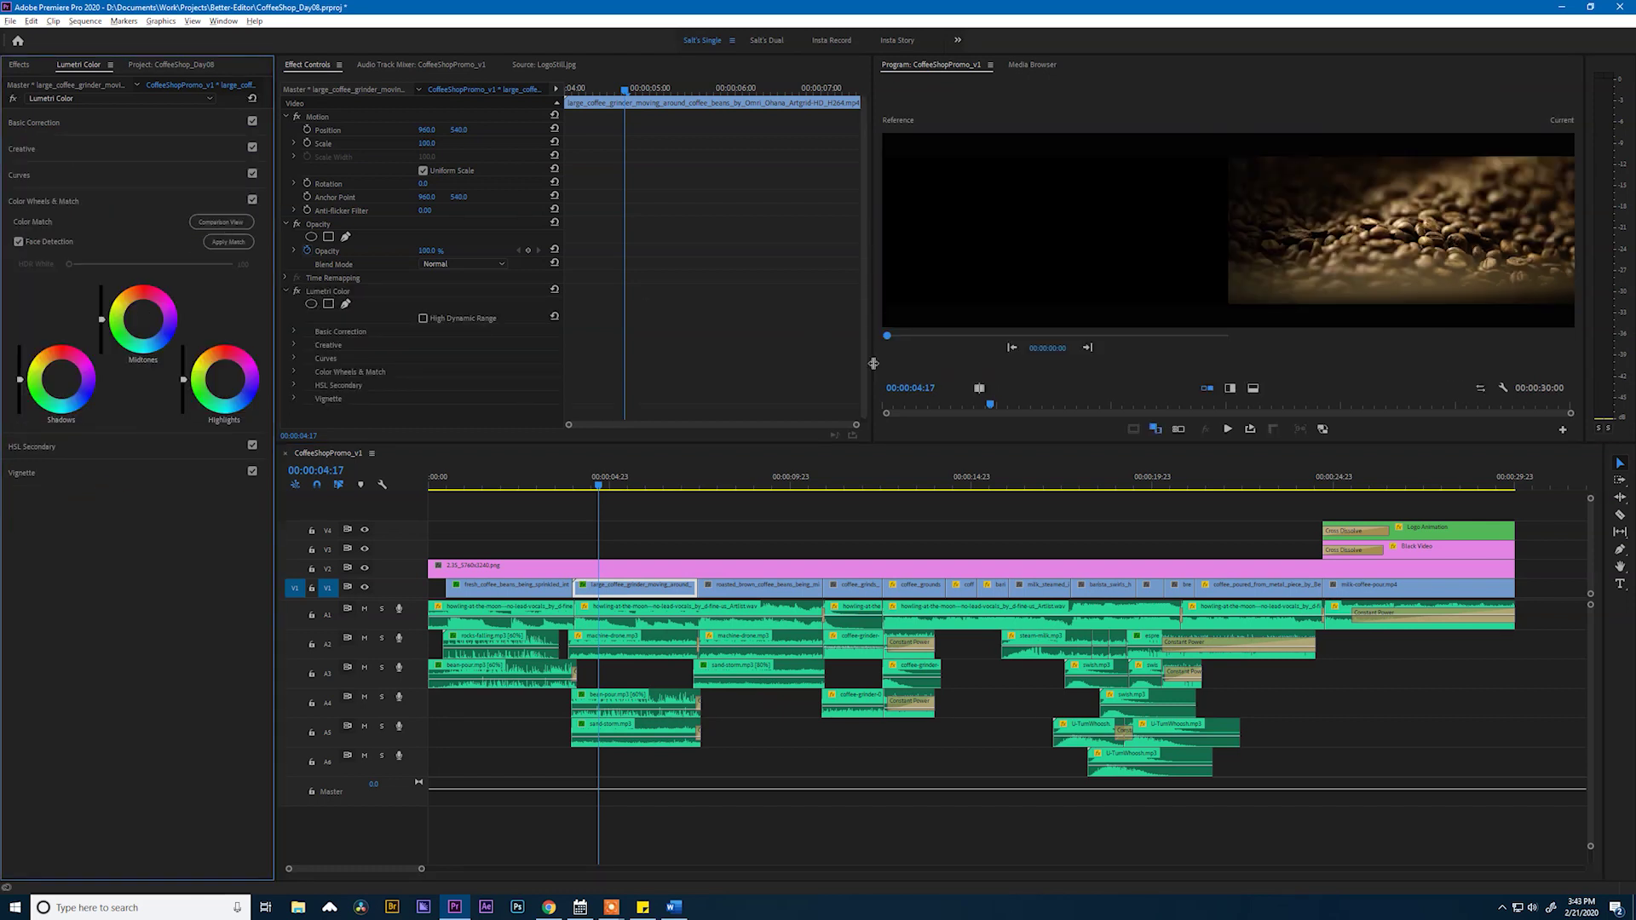
pyautogui.moveTo(876, 370); pyautogui.dragTo(757, 361)
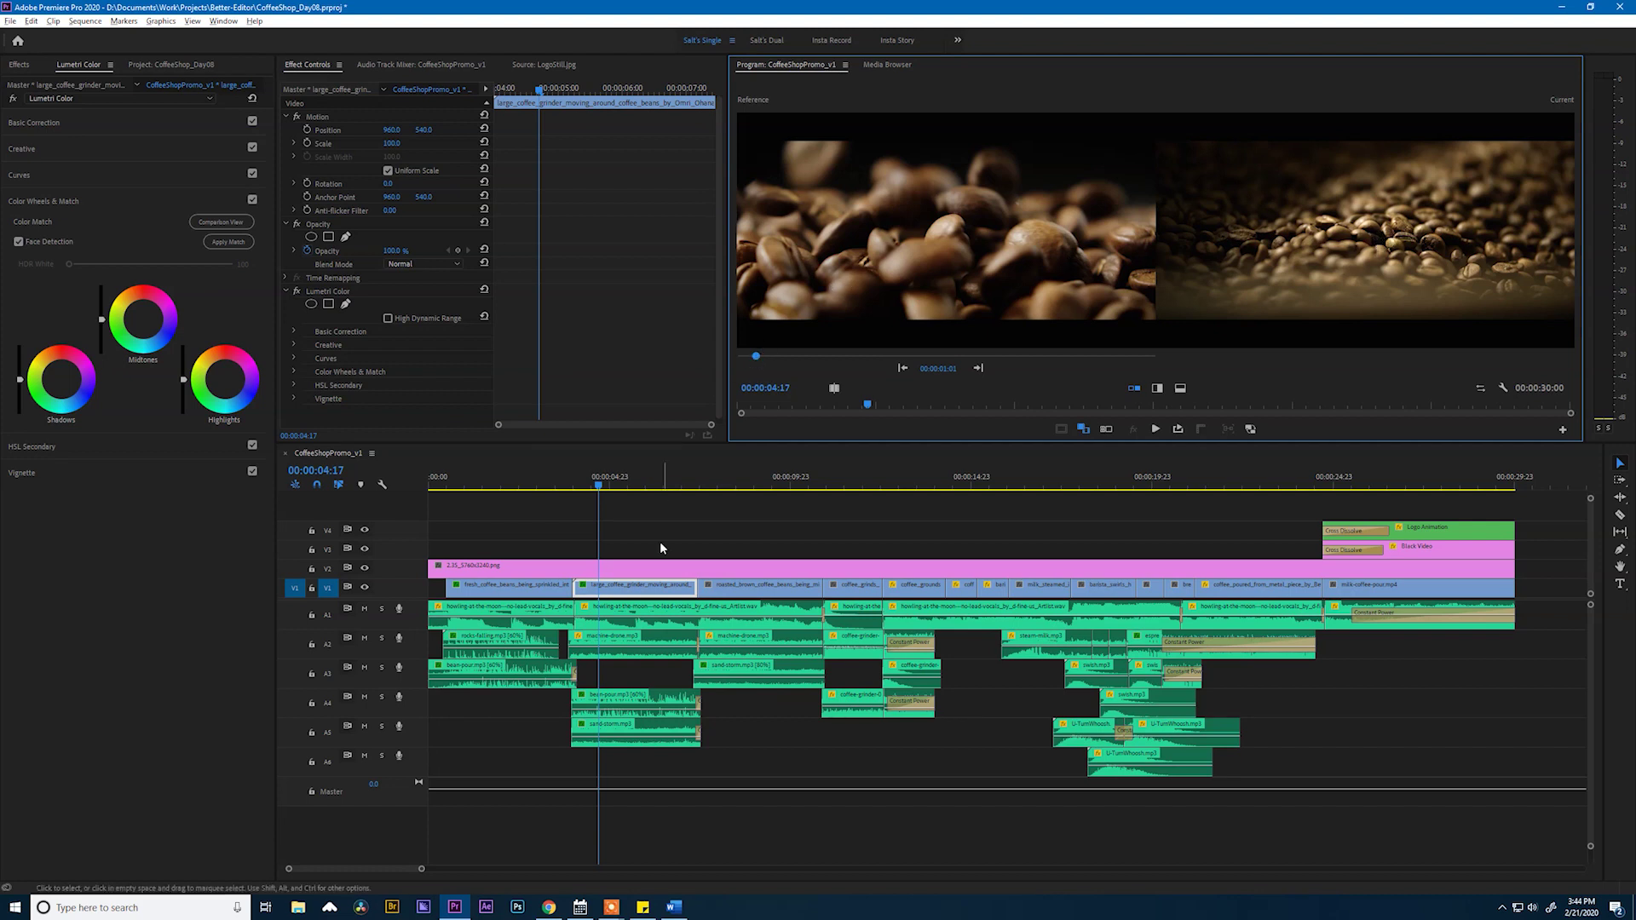
pyautogui.click(228, 245)
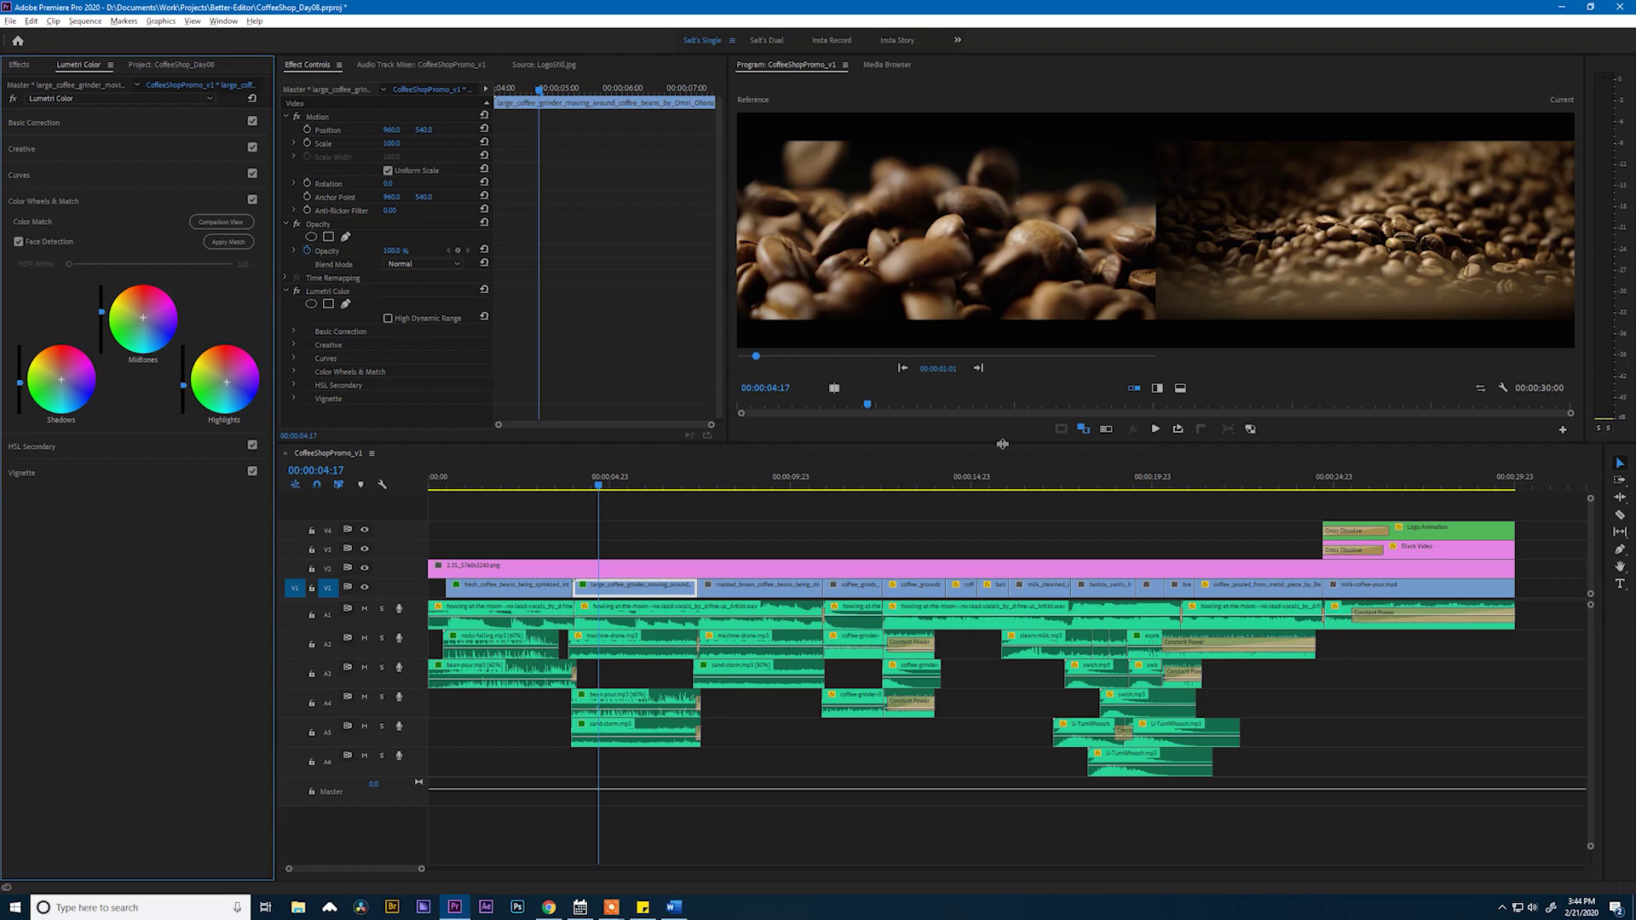
# Return the monitor to single-frame view and scrub to the roasted beans clip at 00:00:09:10
pyautogui.click(1084, 430)
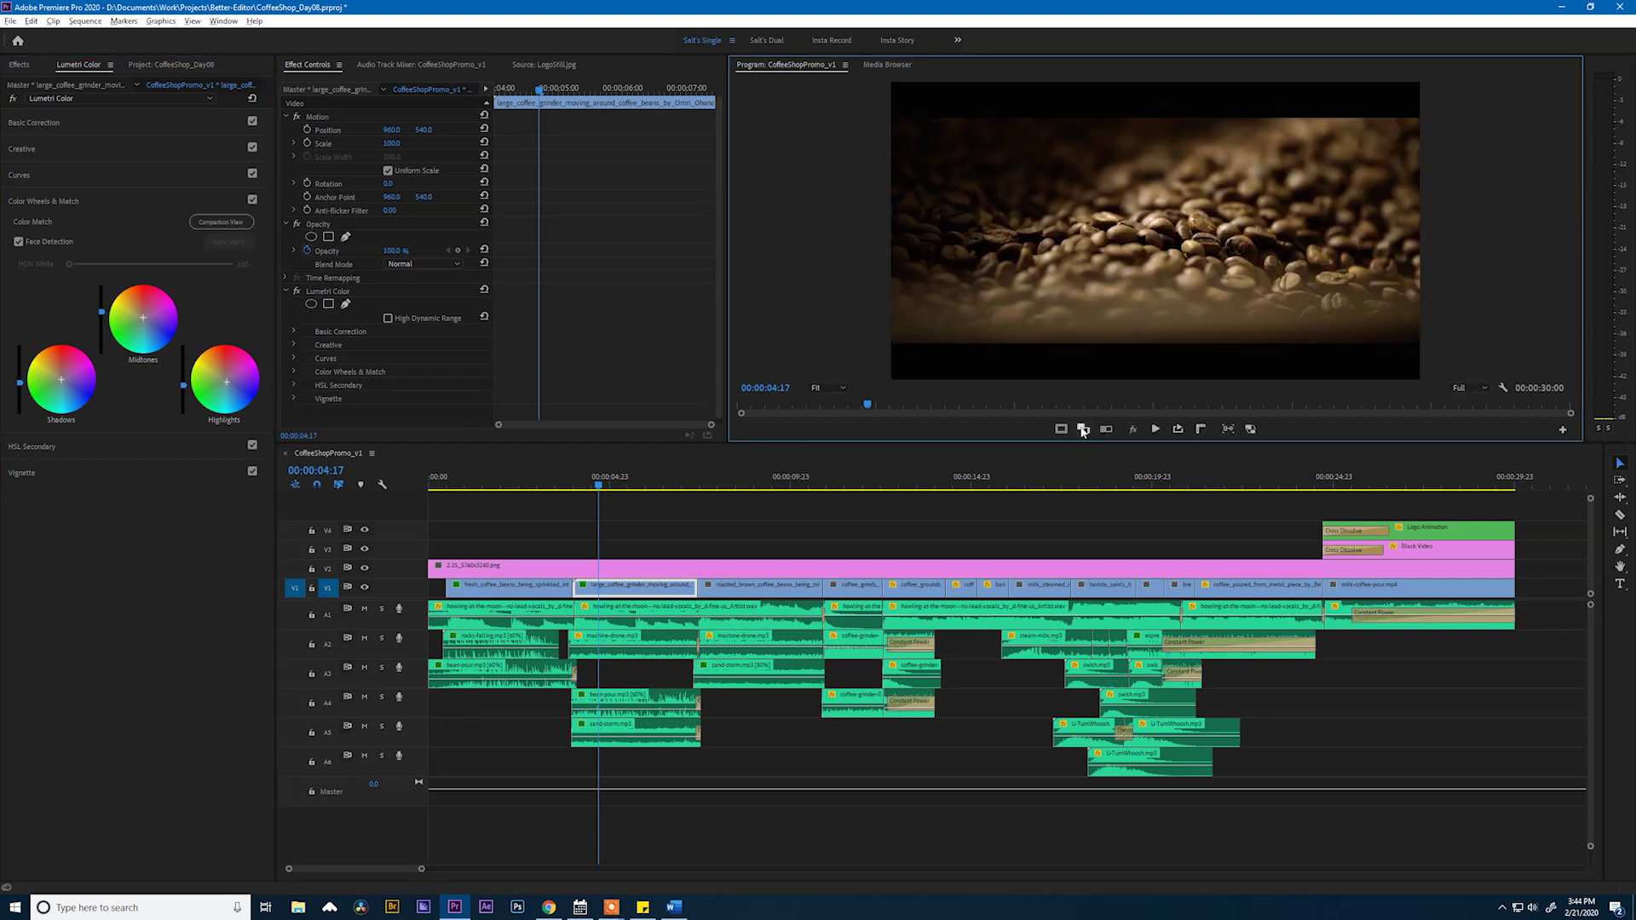
pyautogui.click(227, 224)
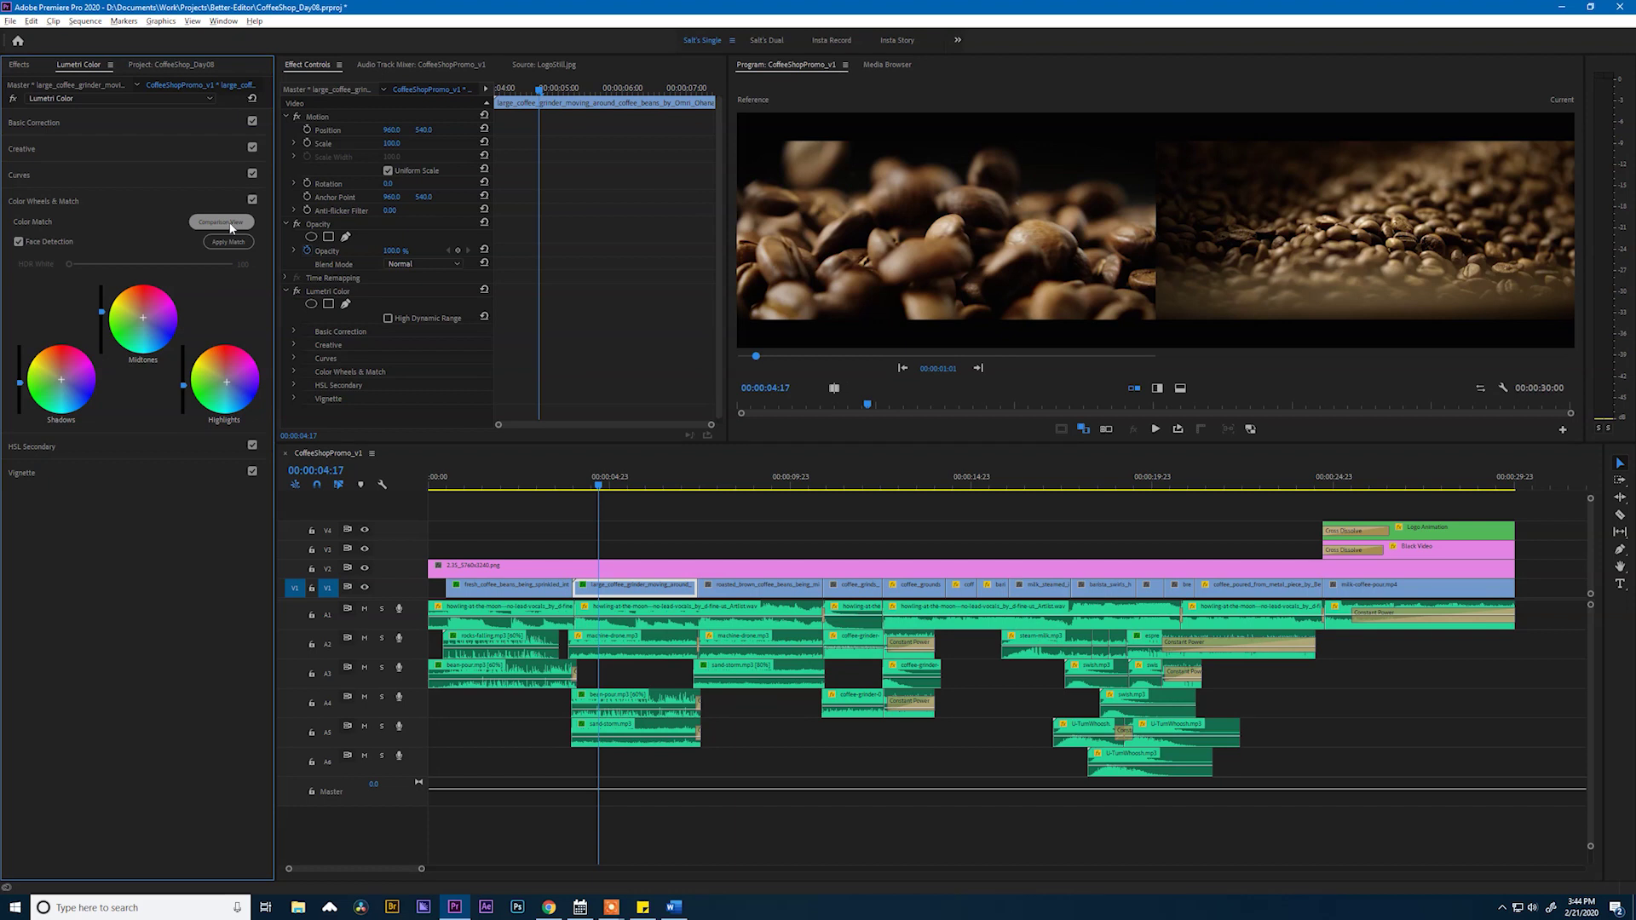
pyautogui.click(228, 223)
pyautogui.click(597, 488)
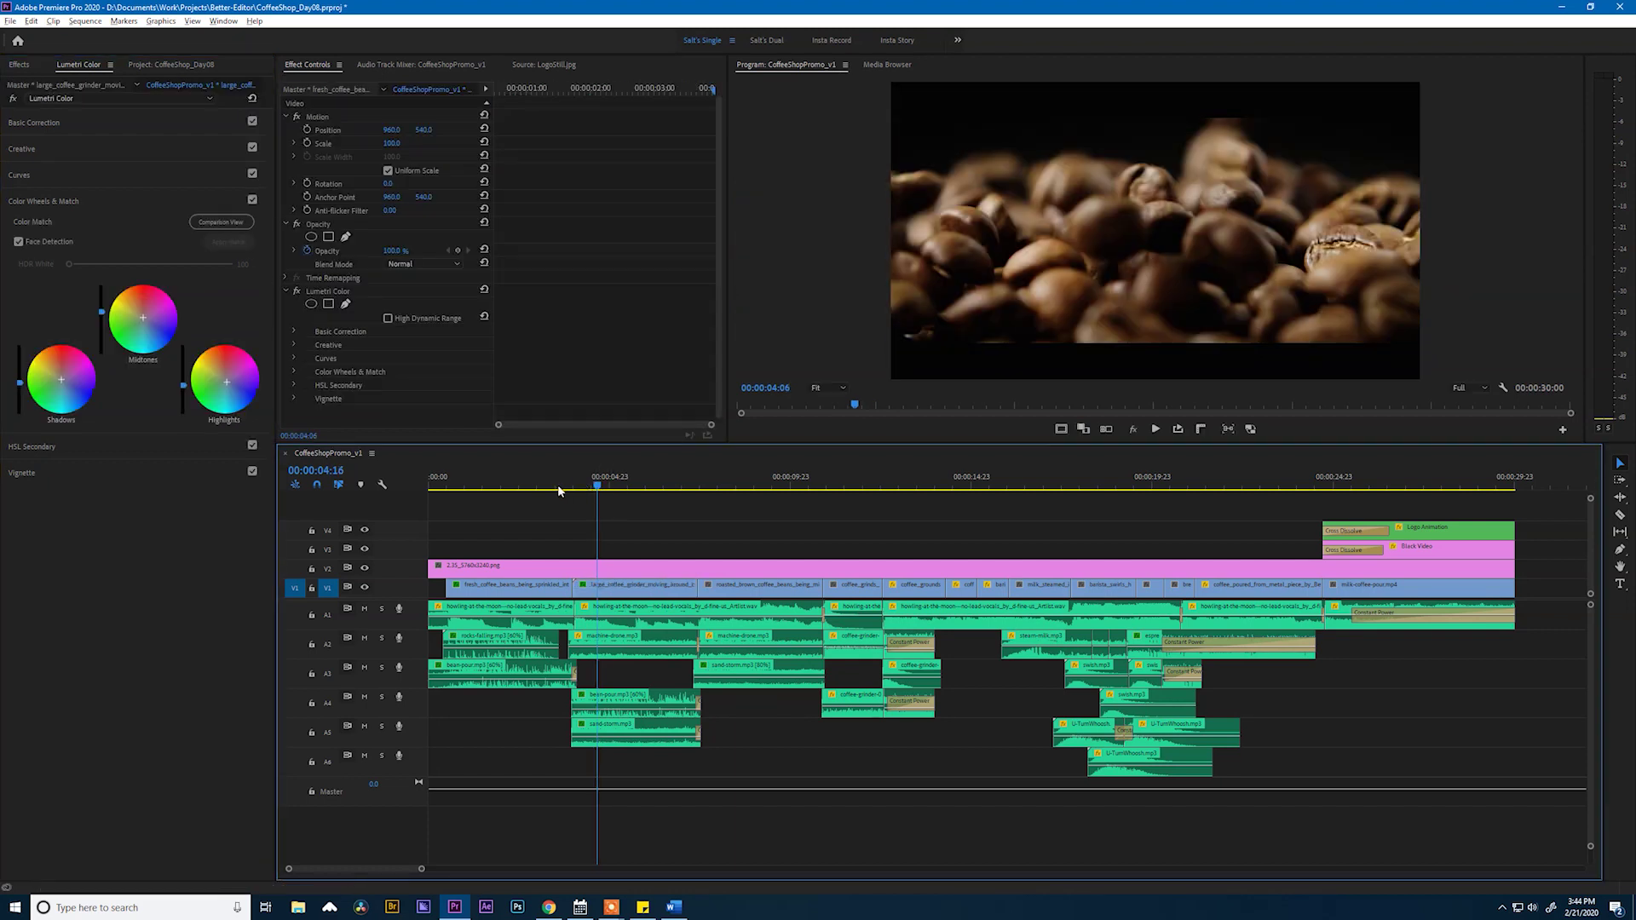
pyautogui.moveTo(559, 490); pyautogui.dragTo(770, 494)
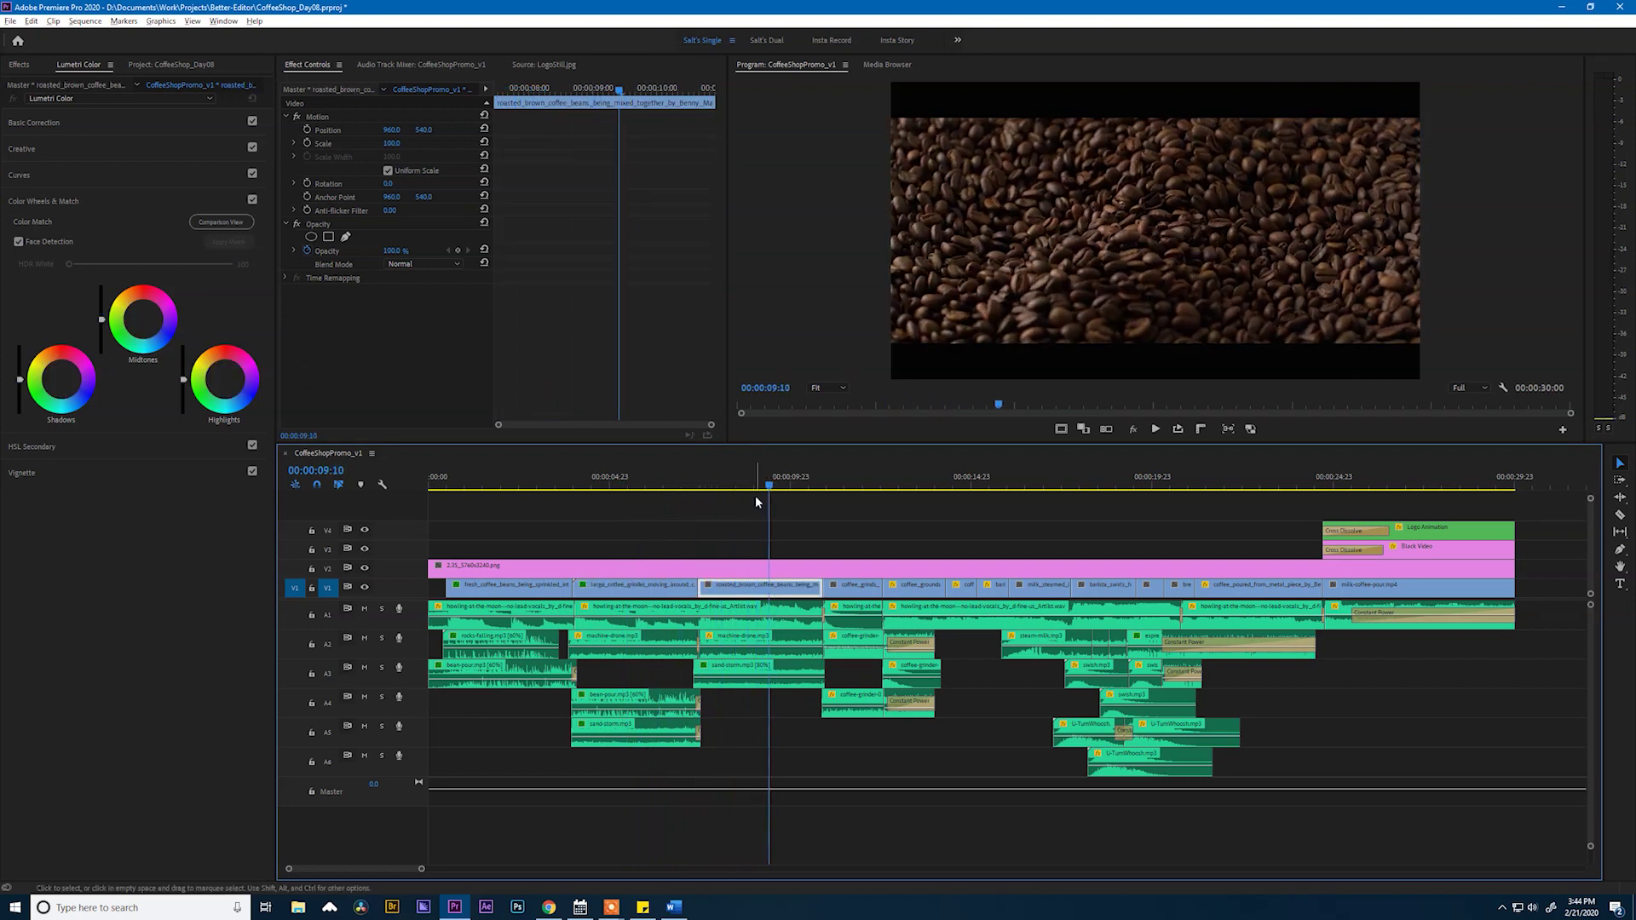
# Match the roasted beans clip to the 00:00:03:16 reference frame and review the result
pyautogui.click(221, 221)
pyautogui.moveTo(755, 358); pyautogui.dragTo(804, 363)
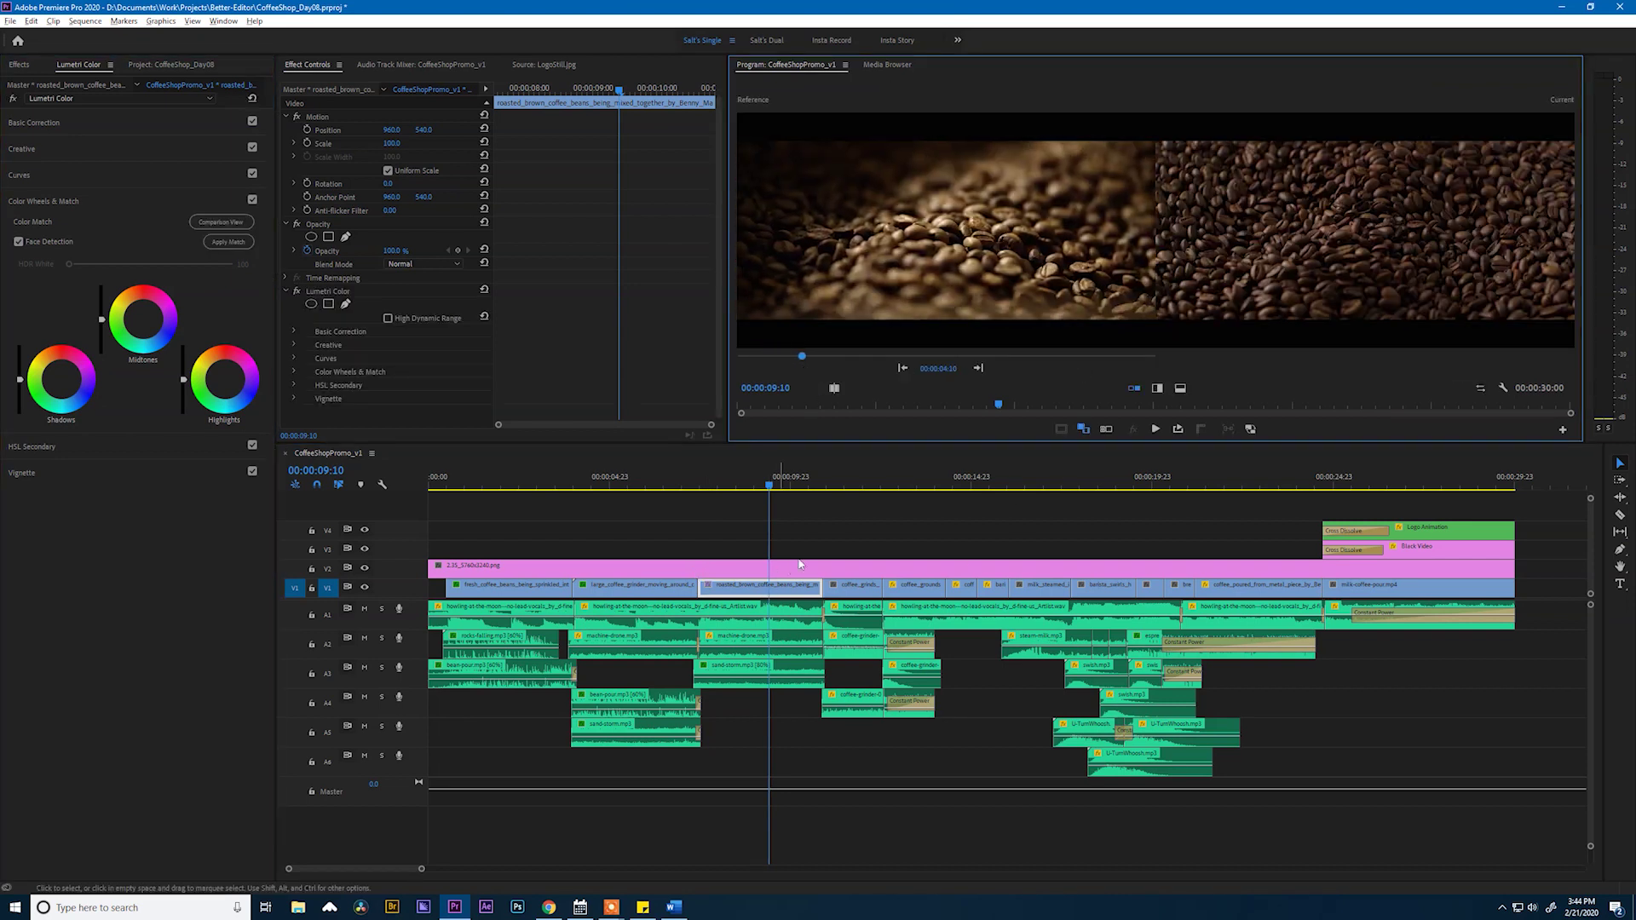
pyautogui.click(228, 242)
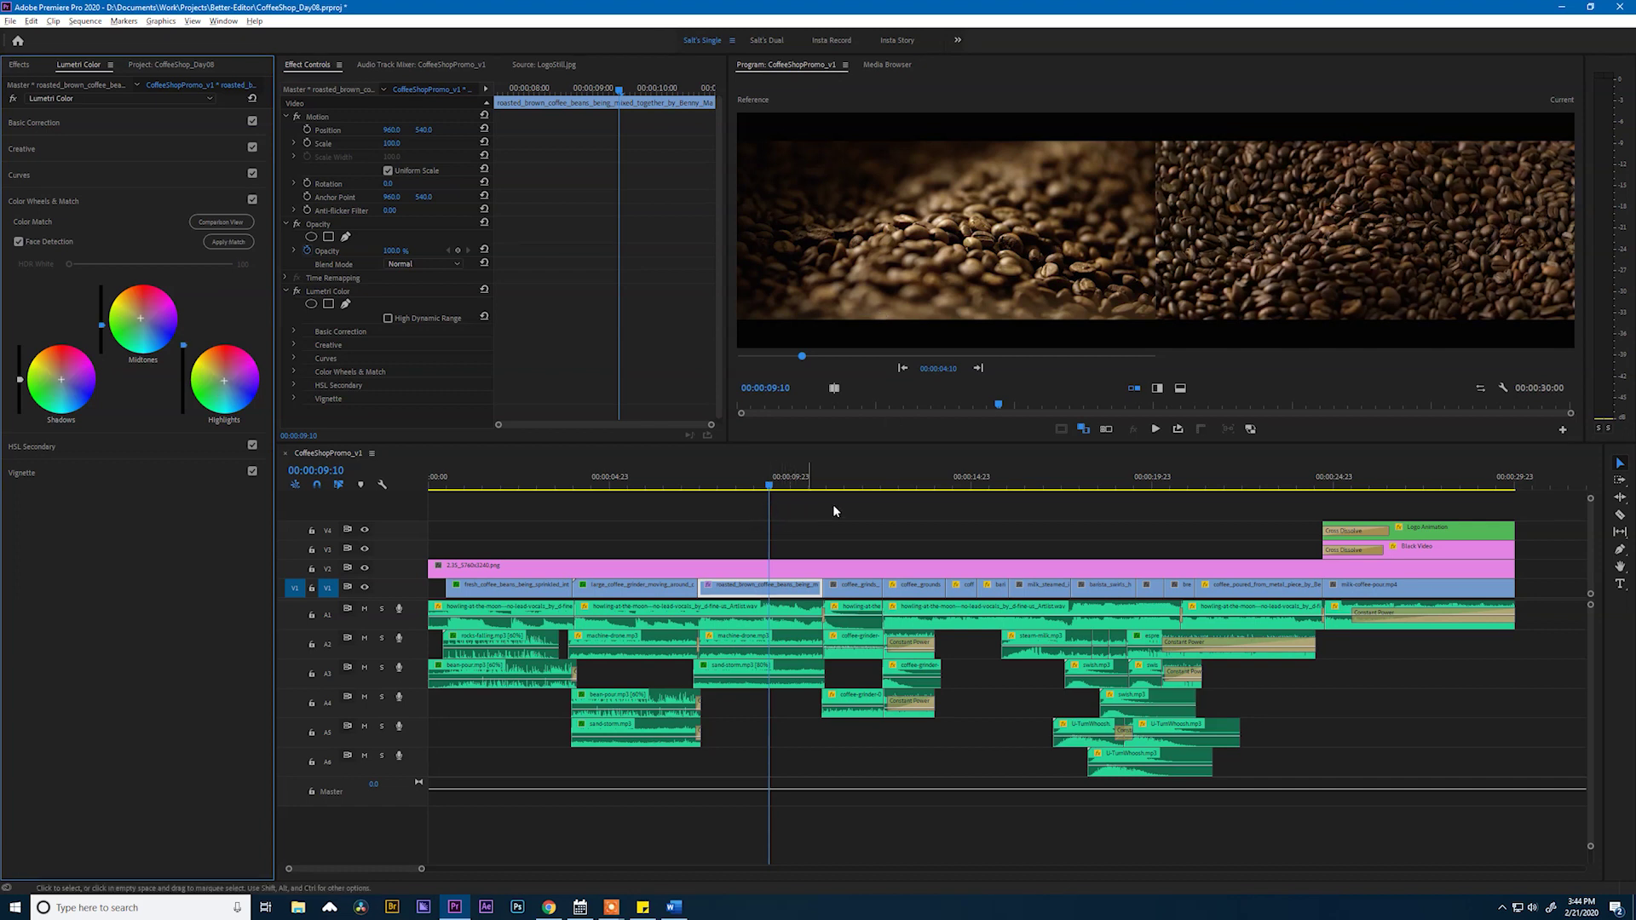
pyautogui.click(243, 224)
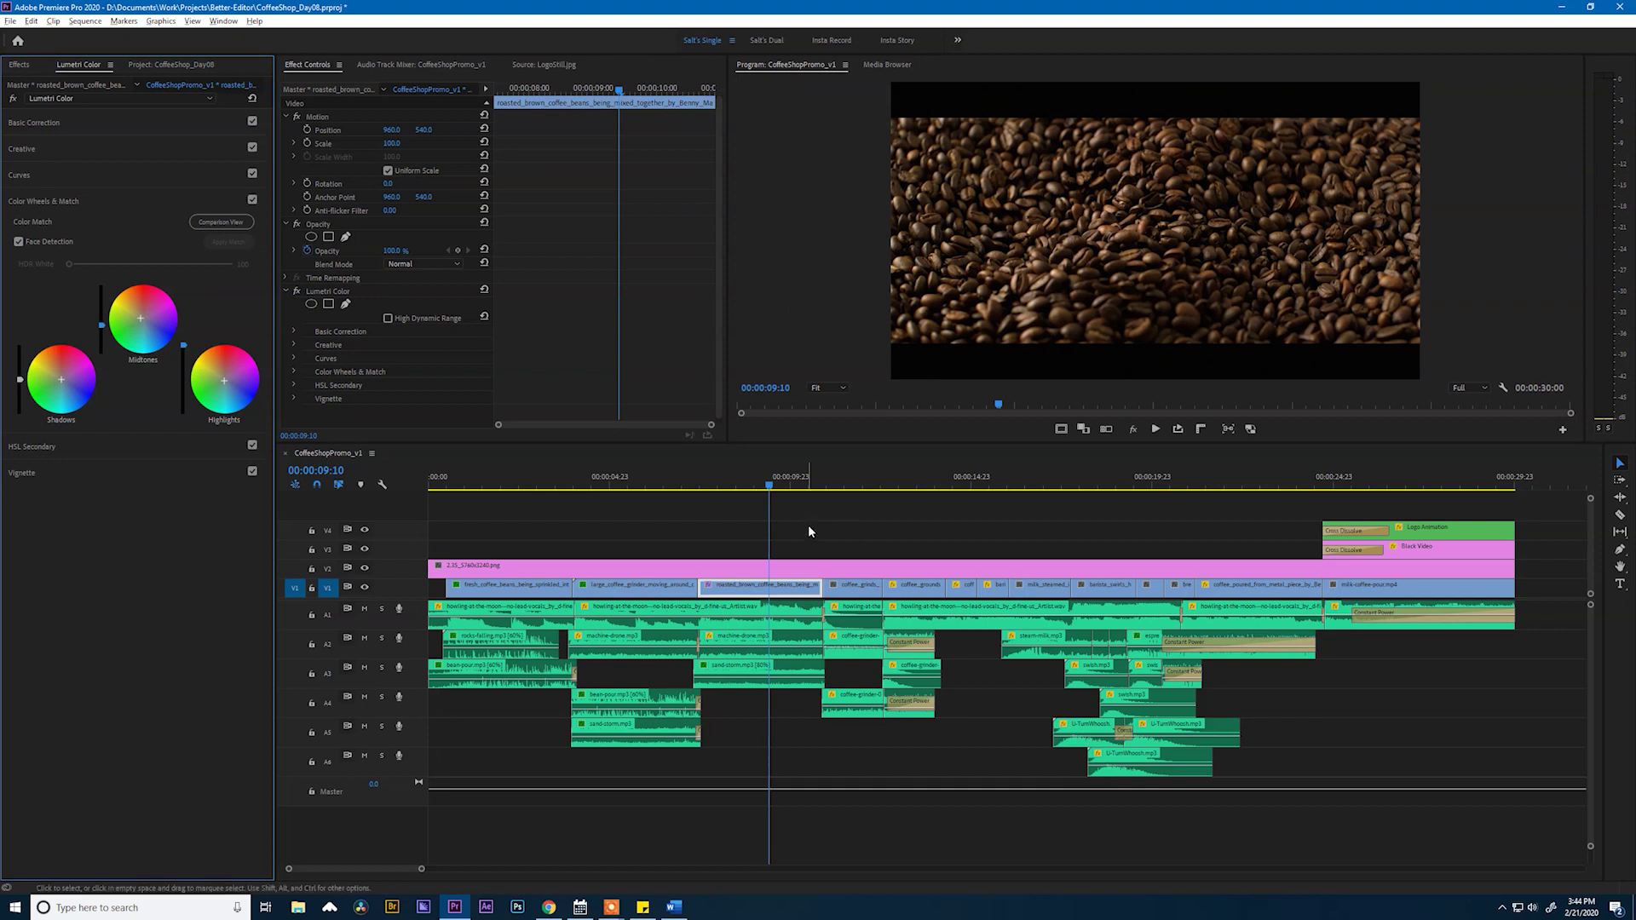
pyautogui.moveTo(769, 486)
pyautogui.mouseDown()
pyautogui.moveTo(693, 488)
pyautogui.moveTo(751, 497)
pyautogui.mouseUp()
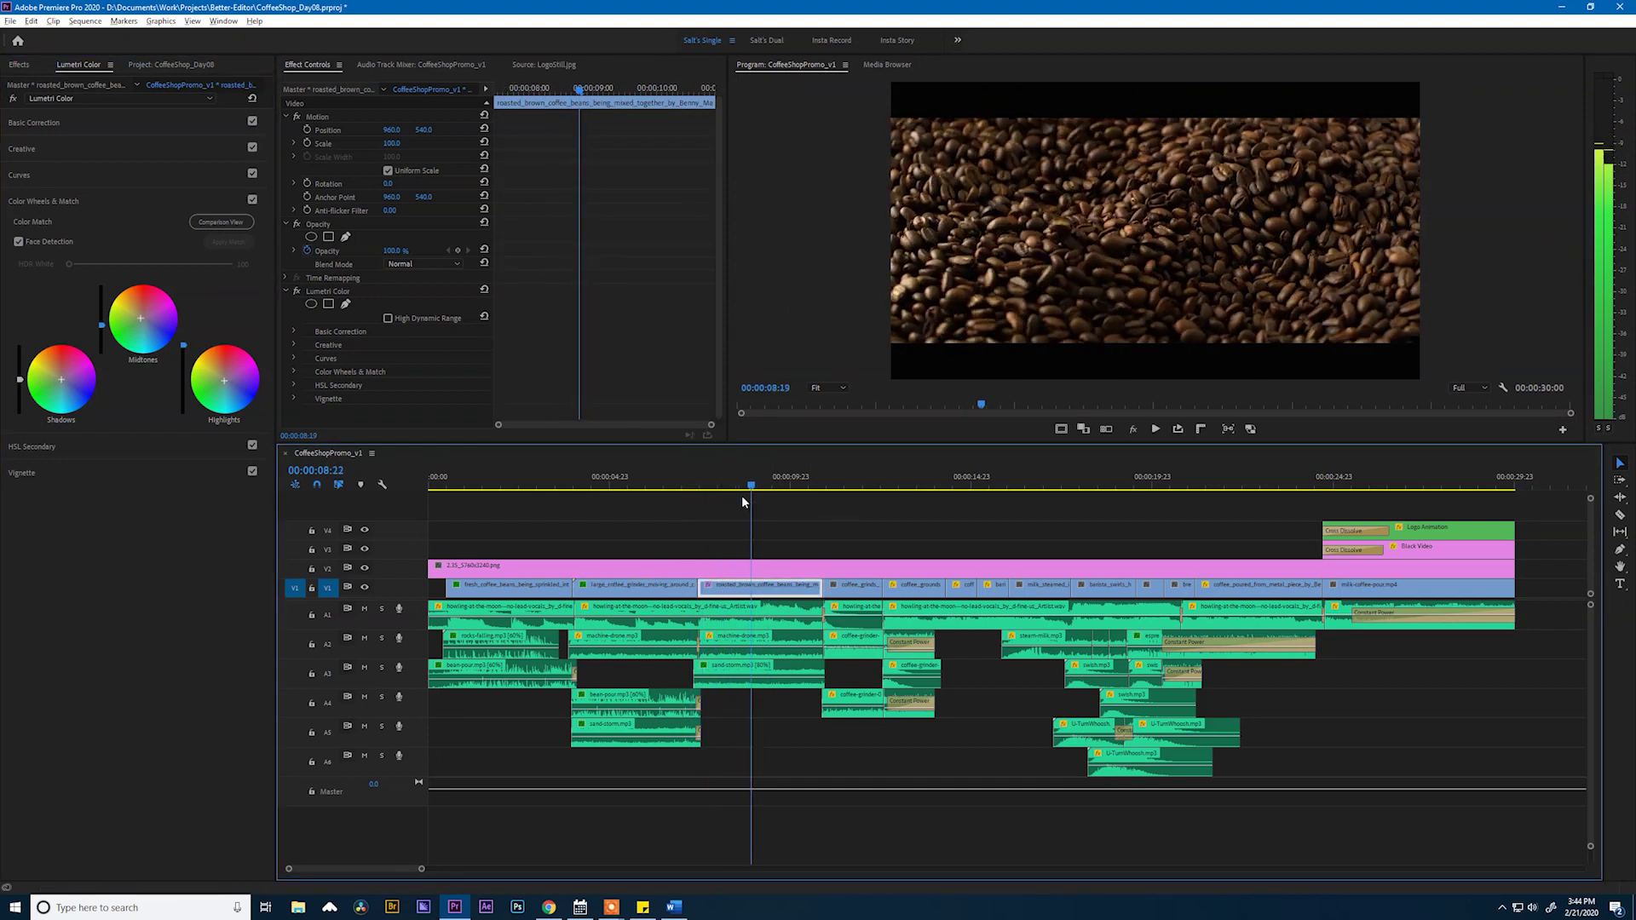
pyautogui.moveTo(743, 501)
pyautogui.mouseDown()
pyautogui.moveTo(668, 509)
pyautogui.moveTo(740, 511)
pyautogui.mouseUp()
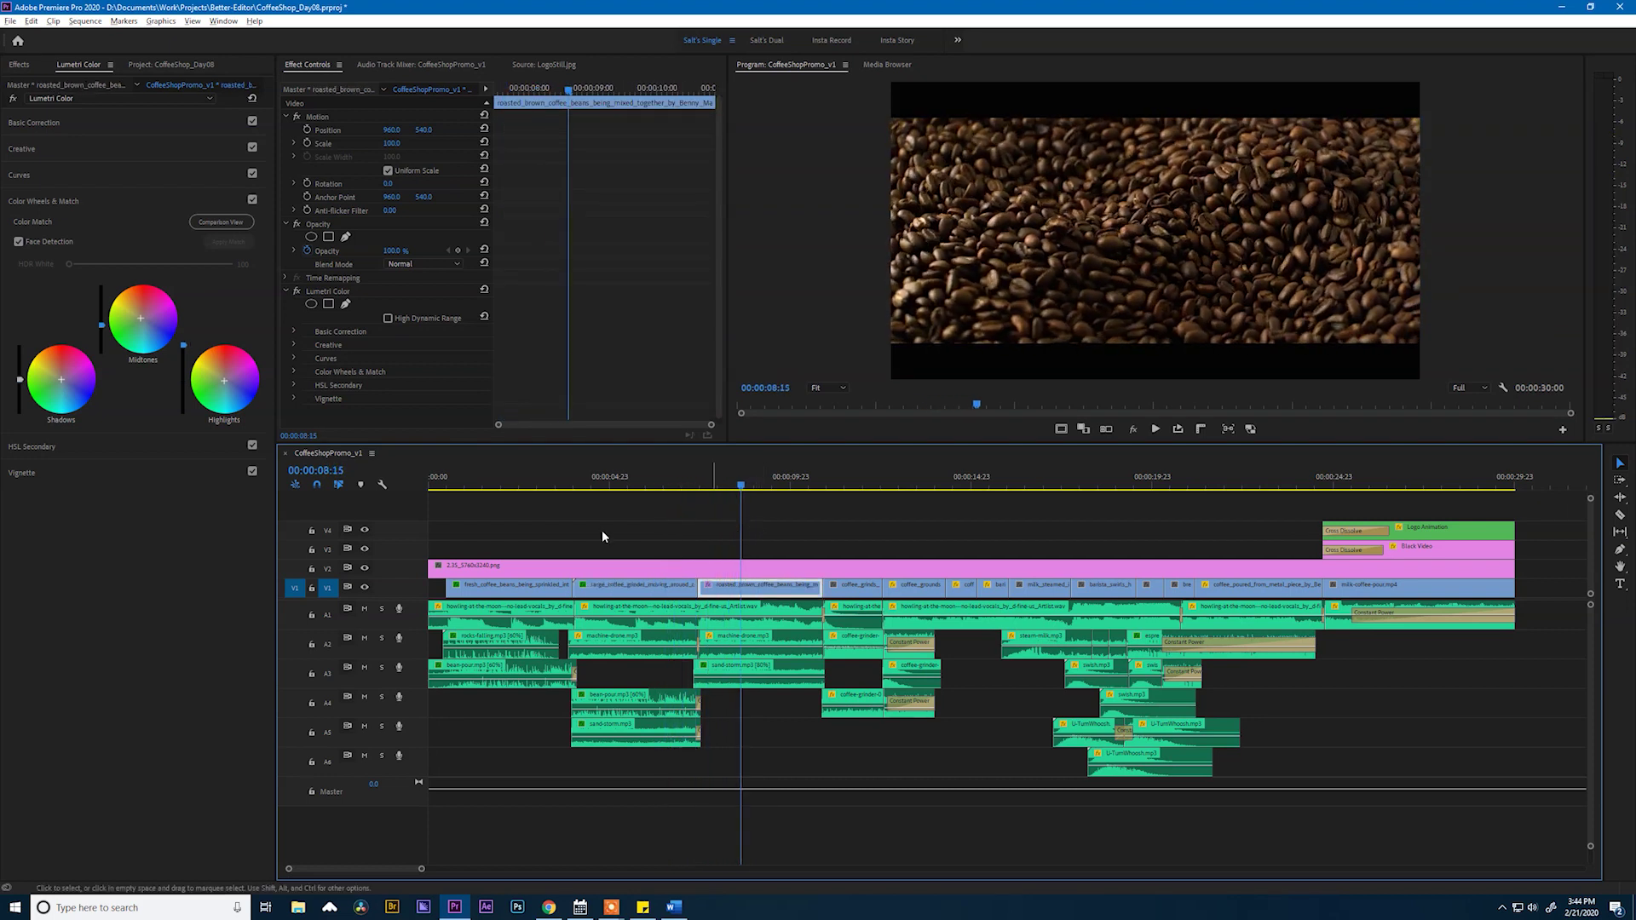
# Add a vignette with Amount -1.9 and Feather 93.4, toggling it to compare
pyautogui.click(78, 474)
pyautogui.moveTo(153, 277); pyautogui.dragTo(275, 324)
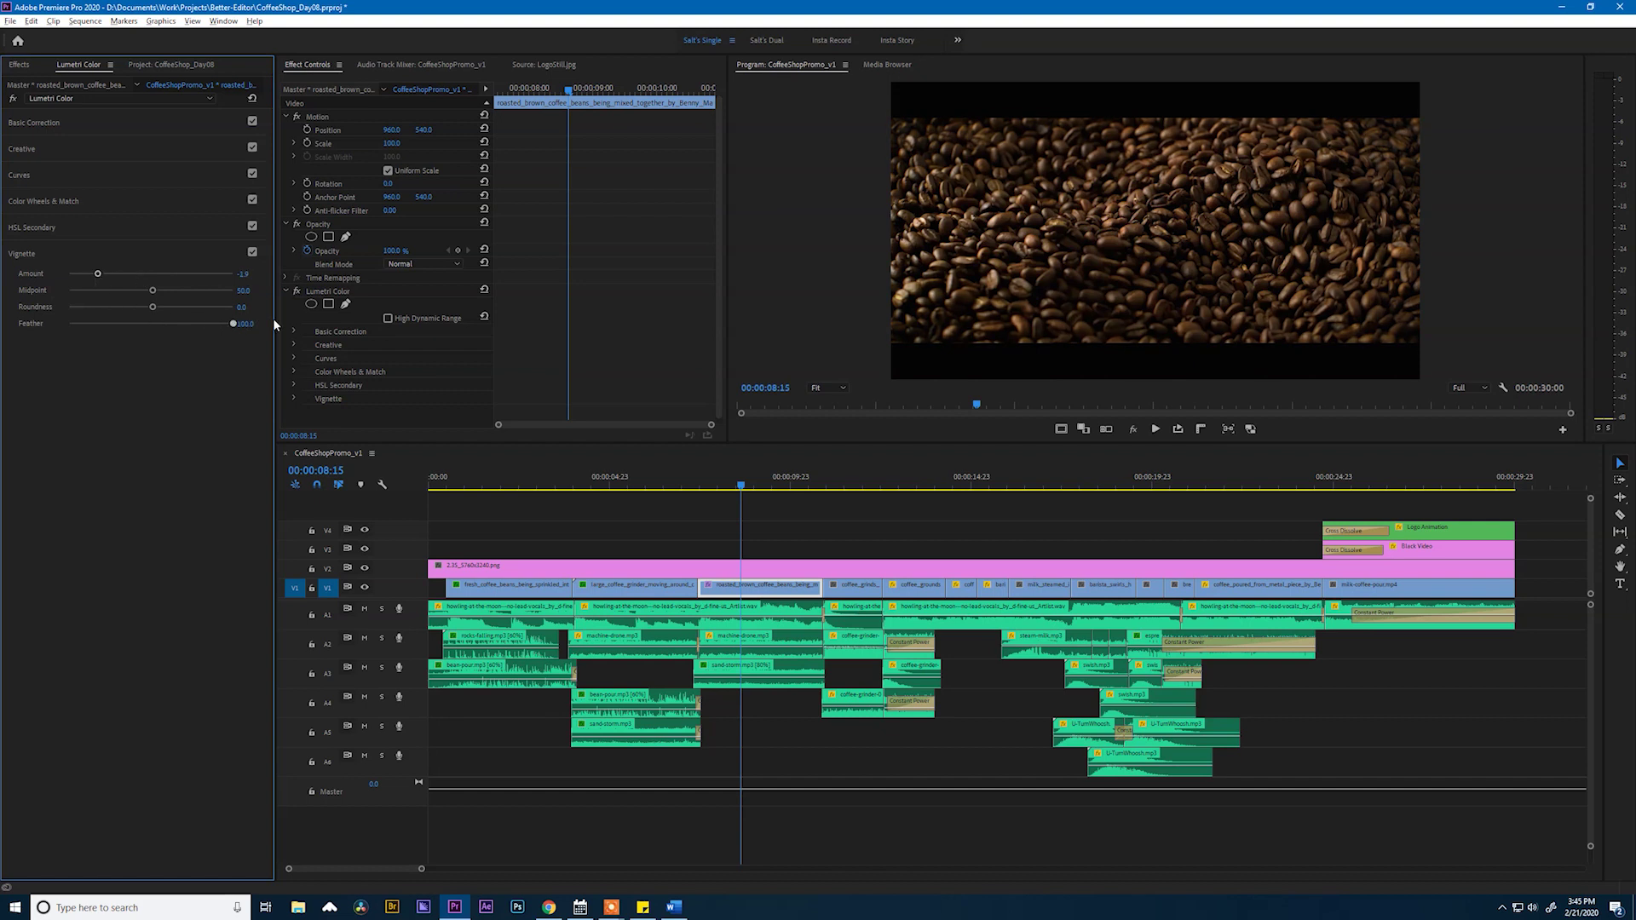
pyautogui.click(253, 253)
pyautogui.click(253, 253)
pyautogui.click(253, 254)
pyautogui.click(256, 253)
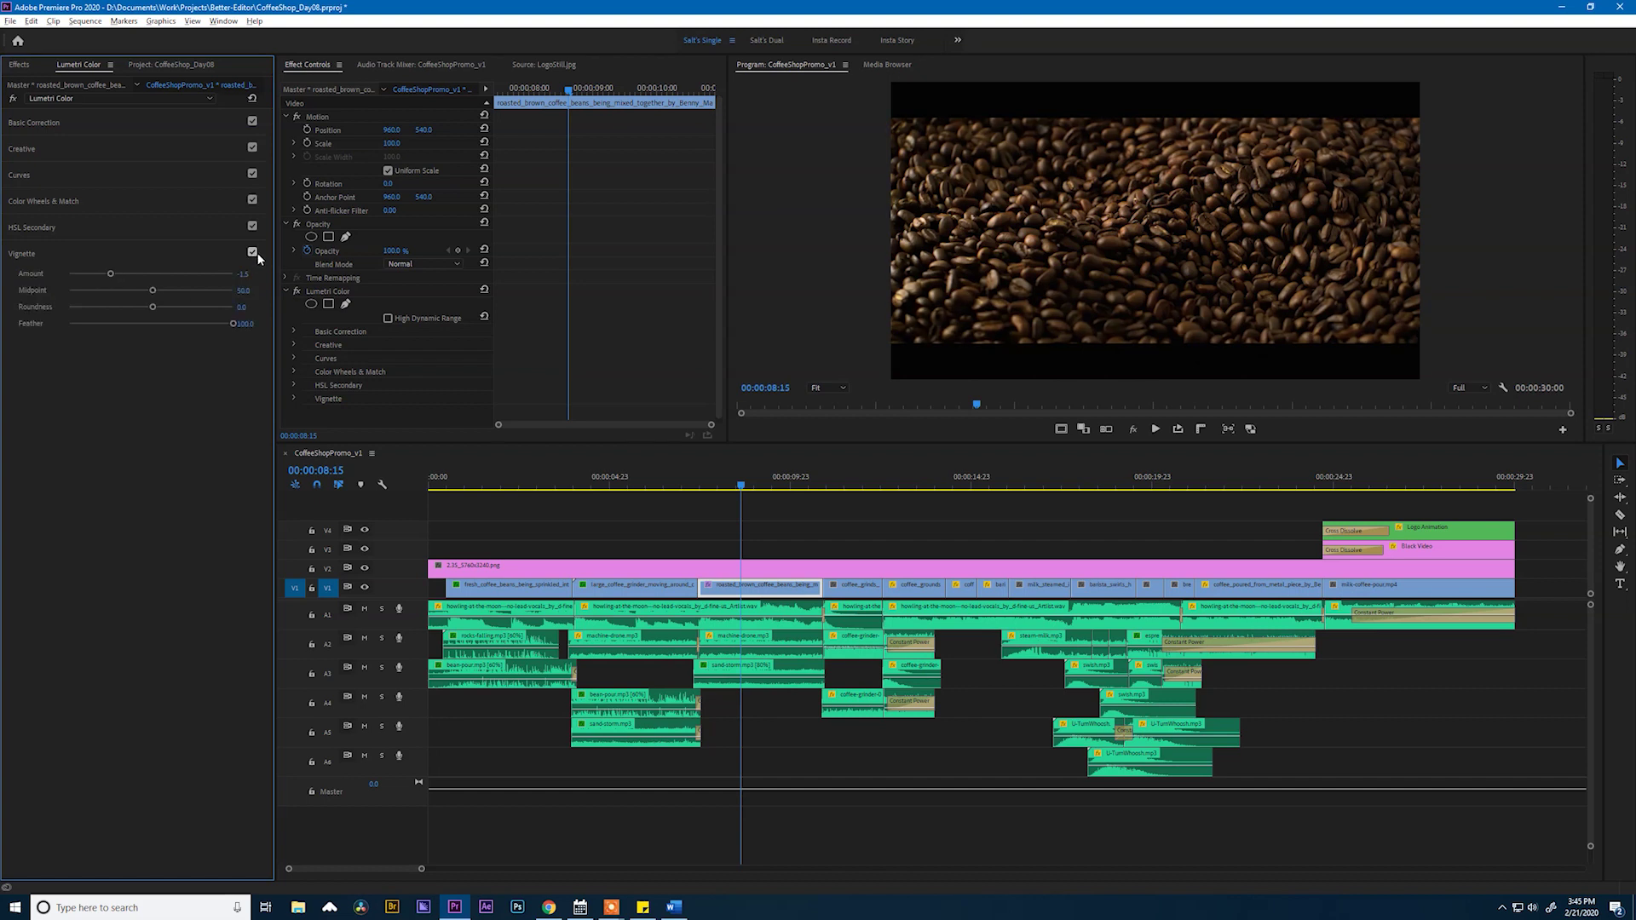
pyautogui.click(223, 323)
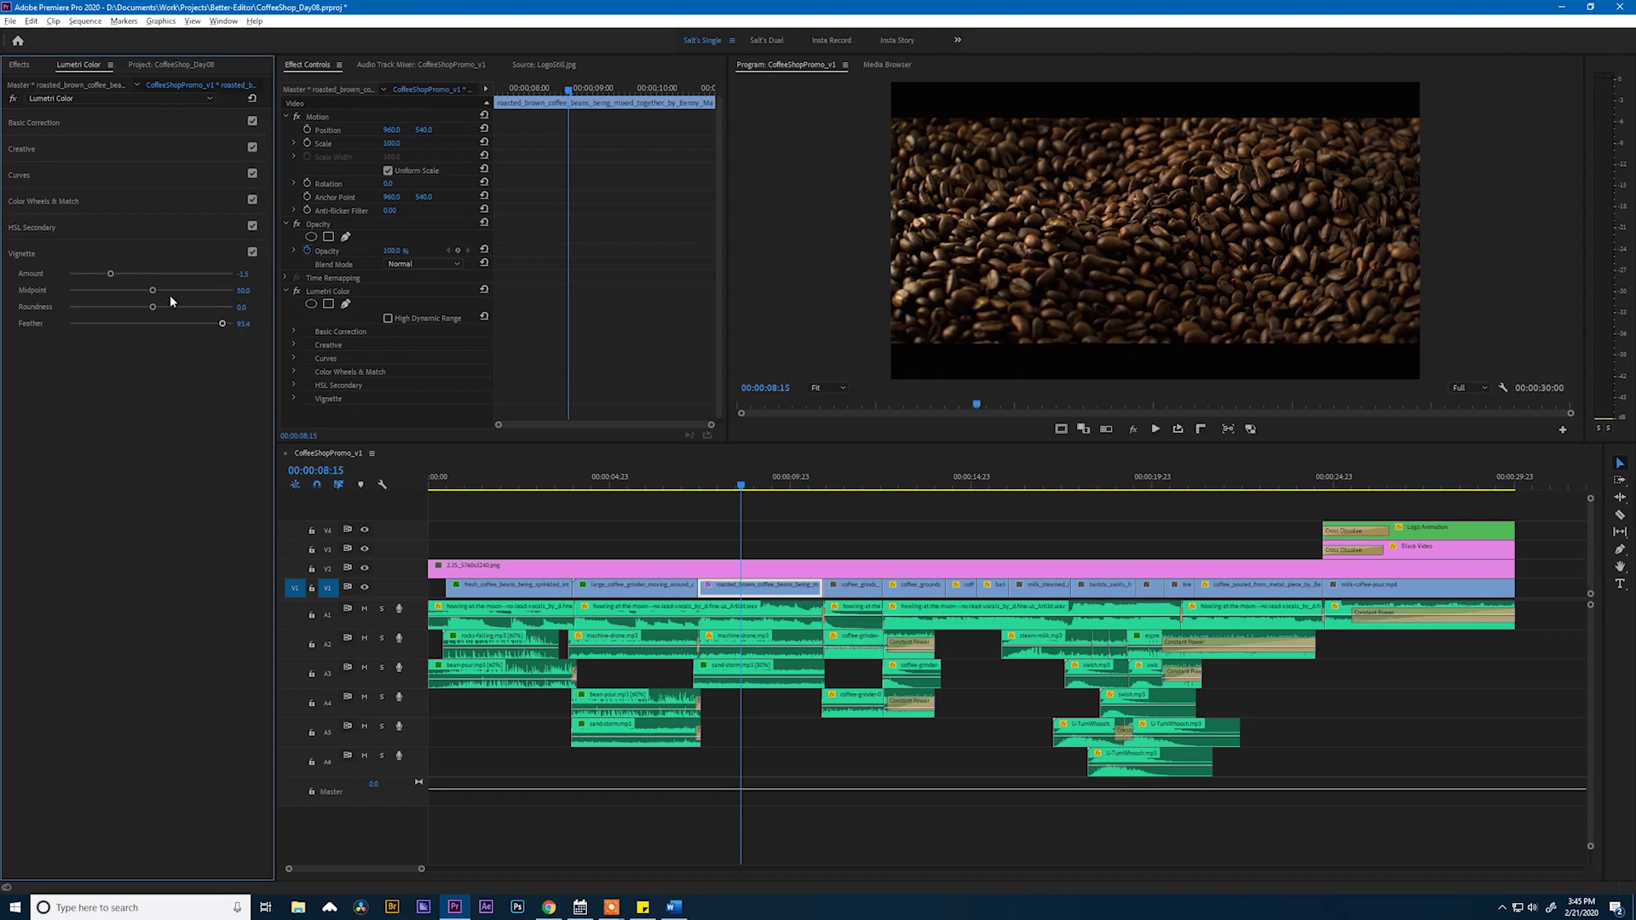
pyautogui.click(253, 254)
pyautogui.click(252, 252)
pyautogui.moveTo(742, 486); pyautogui.dragTo(853, 508)
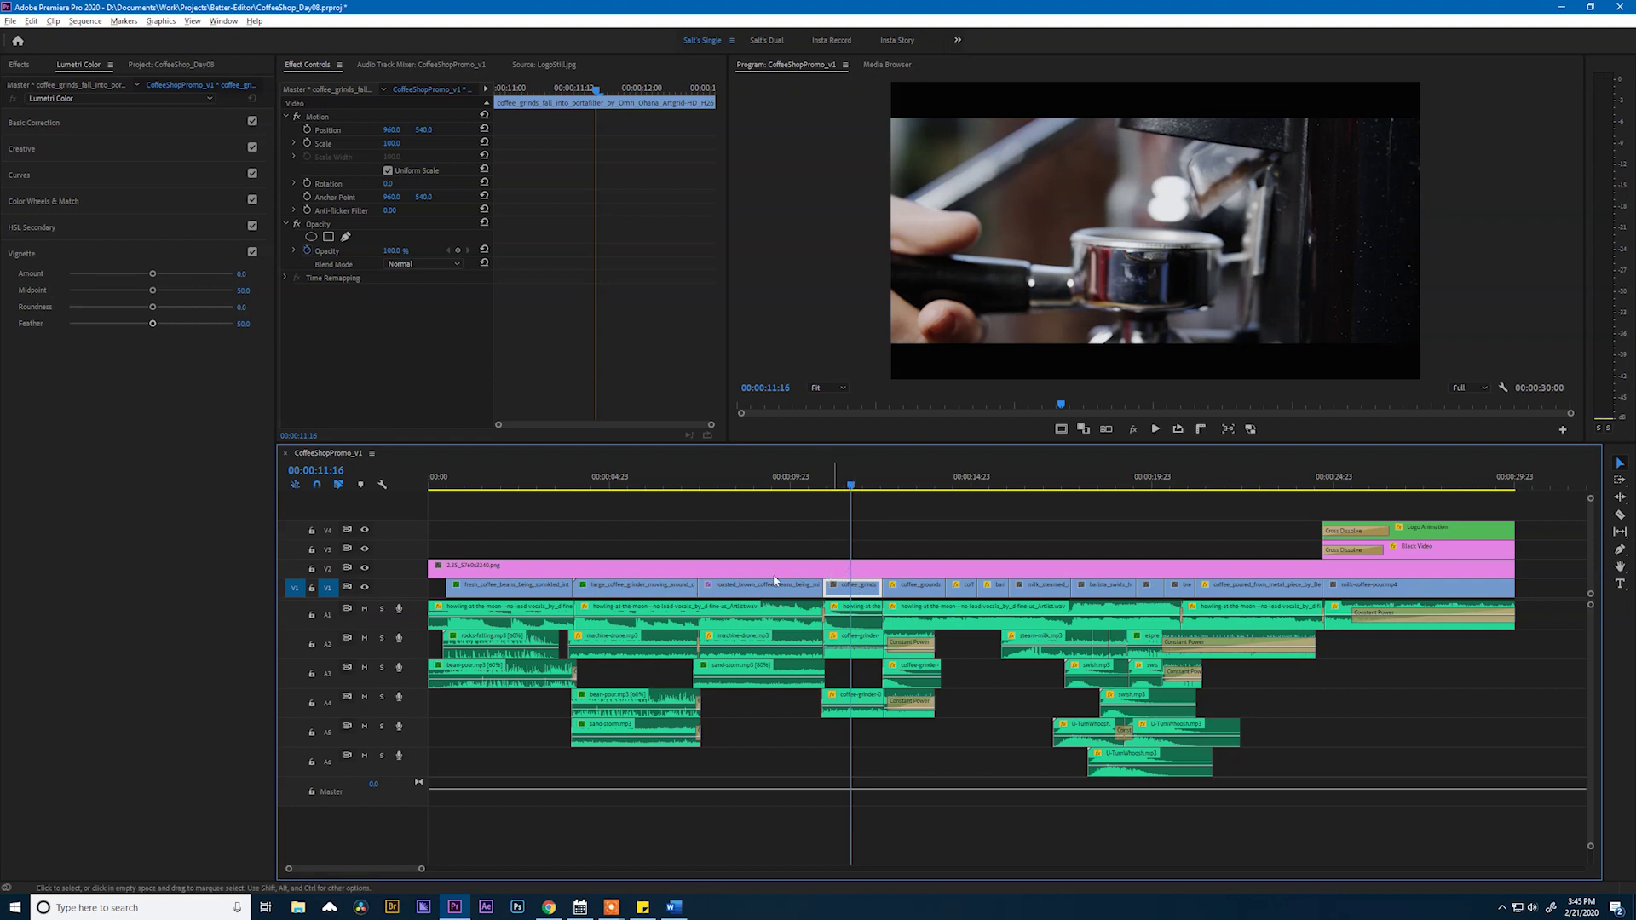
# In Basic Correction, drag the portafilter shot's Highlights and Shadows sliders up
pyautogui.click(77, 123)
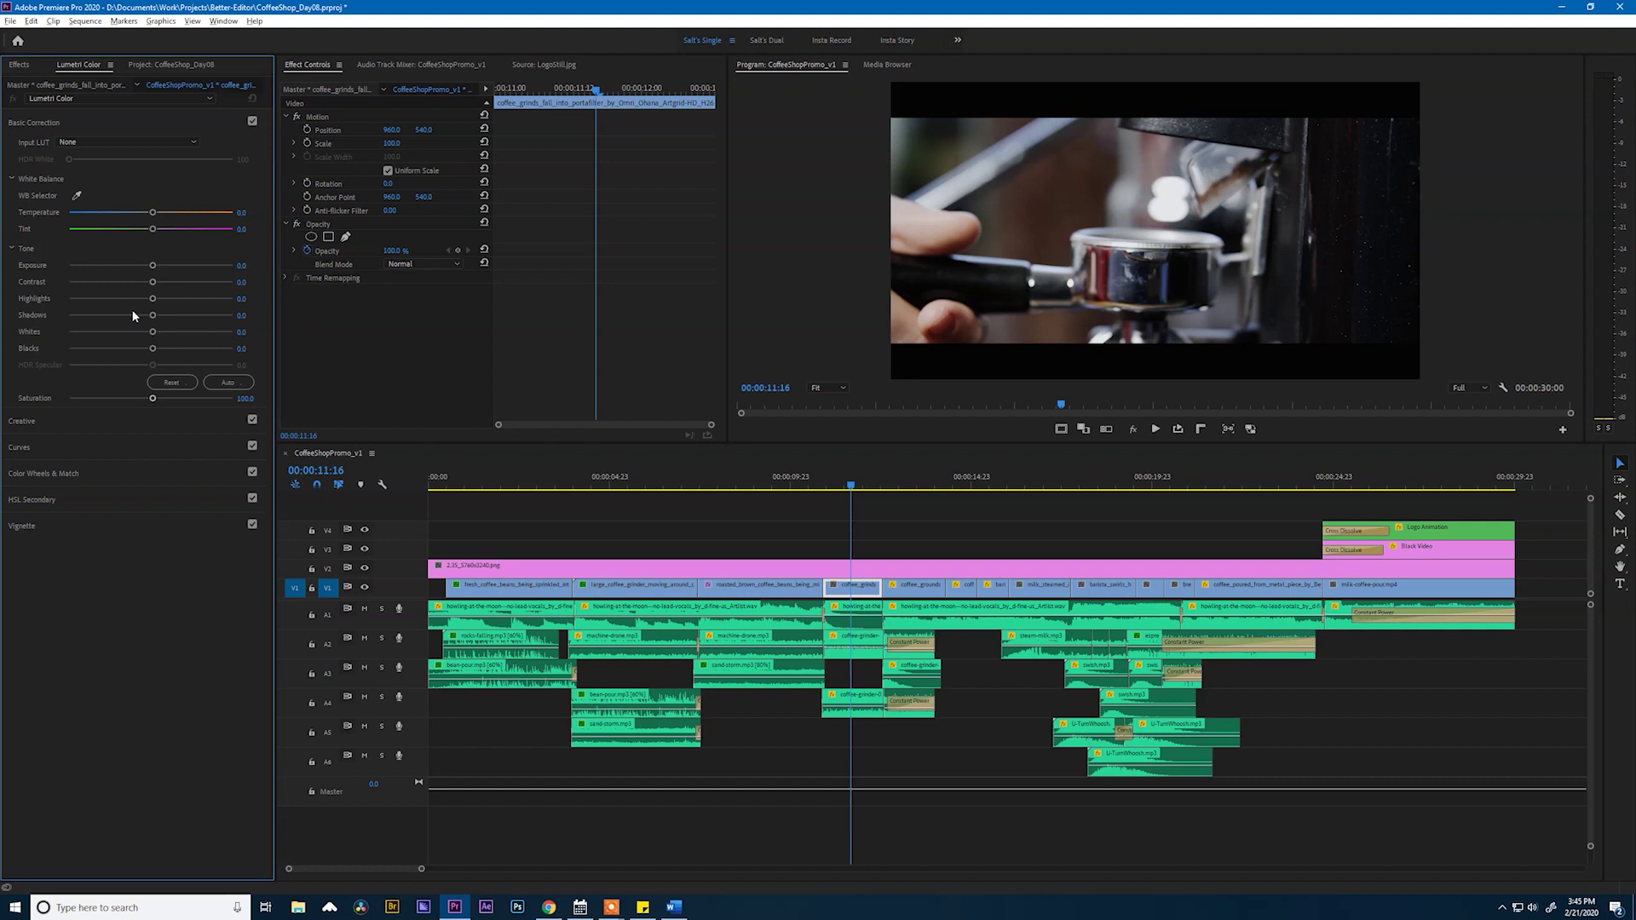
pyautogui.moveTo(153, 299)
pyautogui.mouseDown()
pyautogui.moveTo(192, 300)
pyautogui.moveTo(170, 319)
pyautogui.mouseUp()
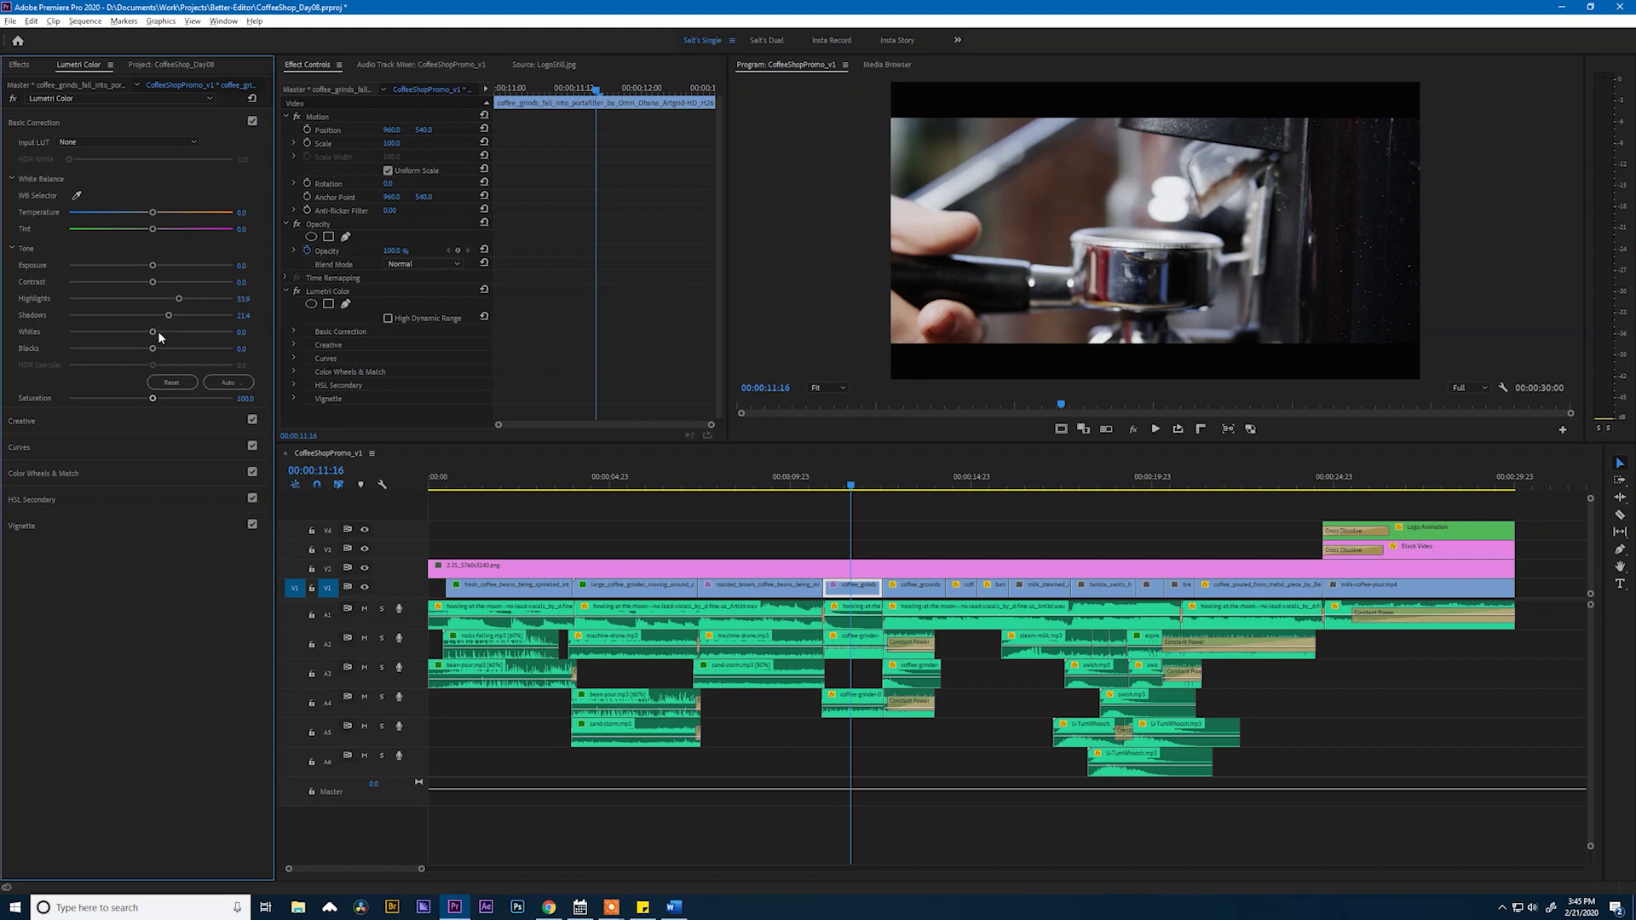
pyautogui.moveTo(169, 315)
pyautogui.mouseDown()
pyautogui.moveTo(68, 316)
pyautogui.moveTo(169, 321)
pyautogui.moveTo(184, 302)
pyautogui.mouseUp()
# On the coffee grounds clip at 00:00:13:07, raise Highlights and Shadows and lower Temperature slightly
pyautogui.moveTo(852, 483); pyautogui.dragTo(909, 487)
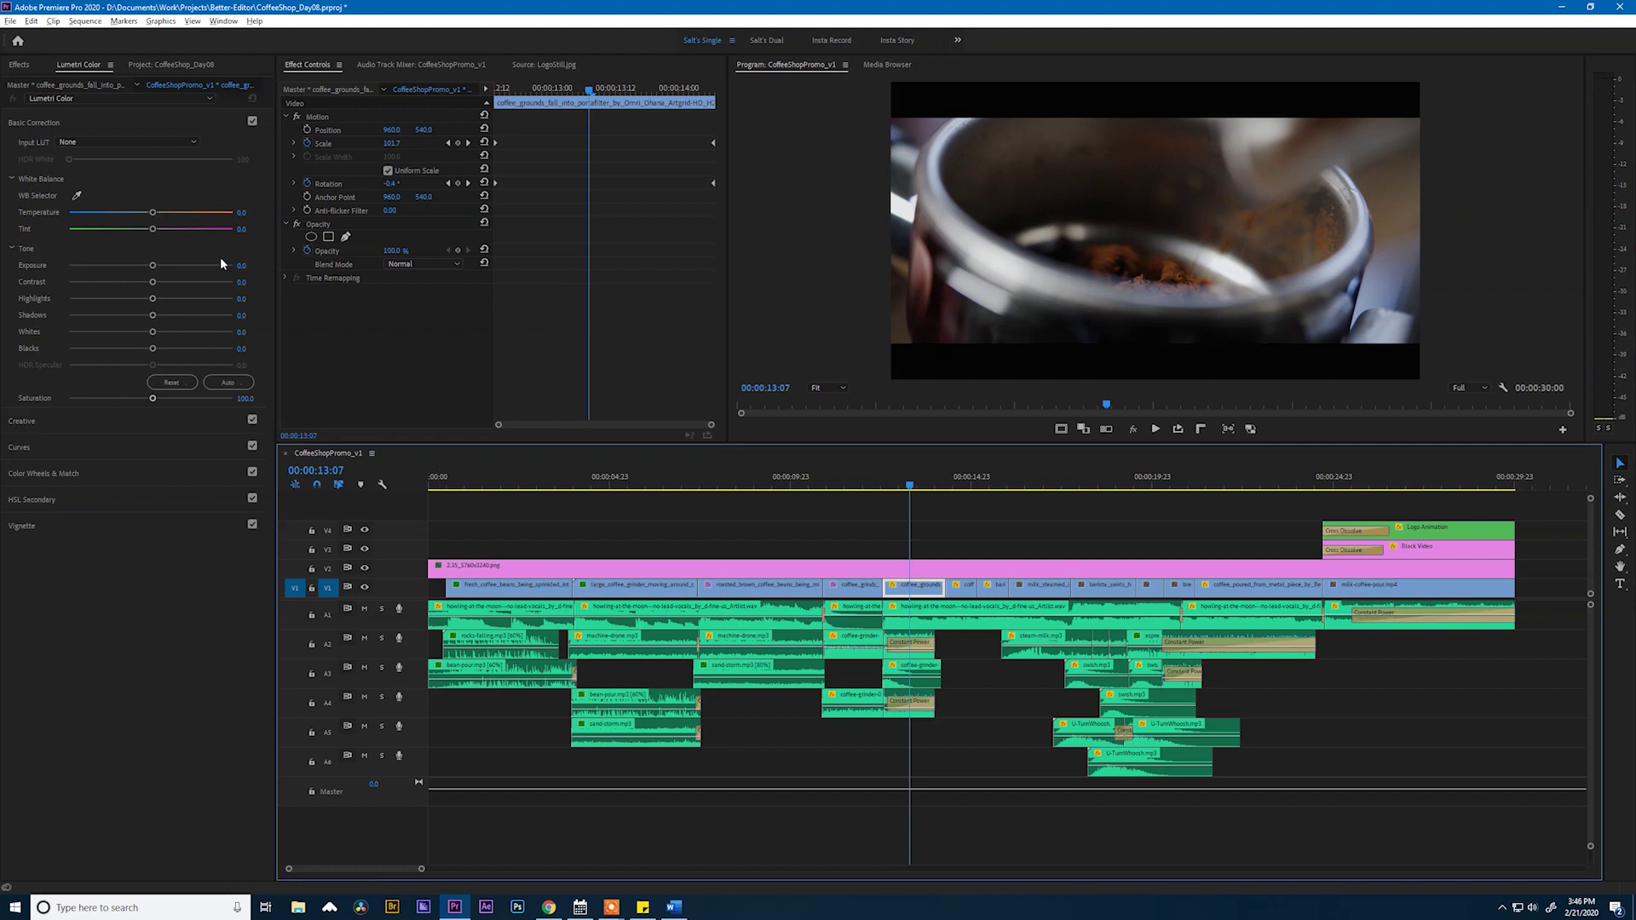
pyautogui.moveTo(153, 300); pyautogui.dragTo(189, 316)
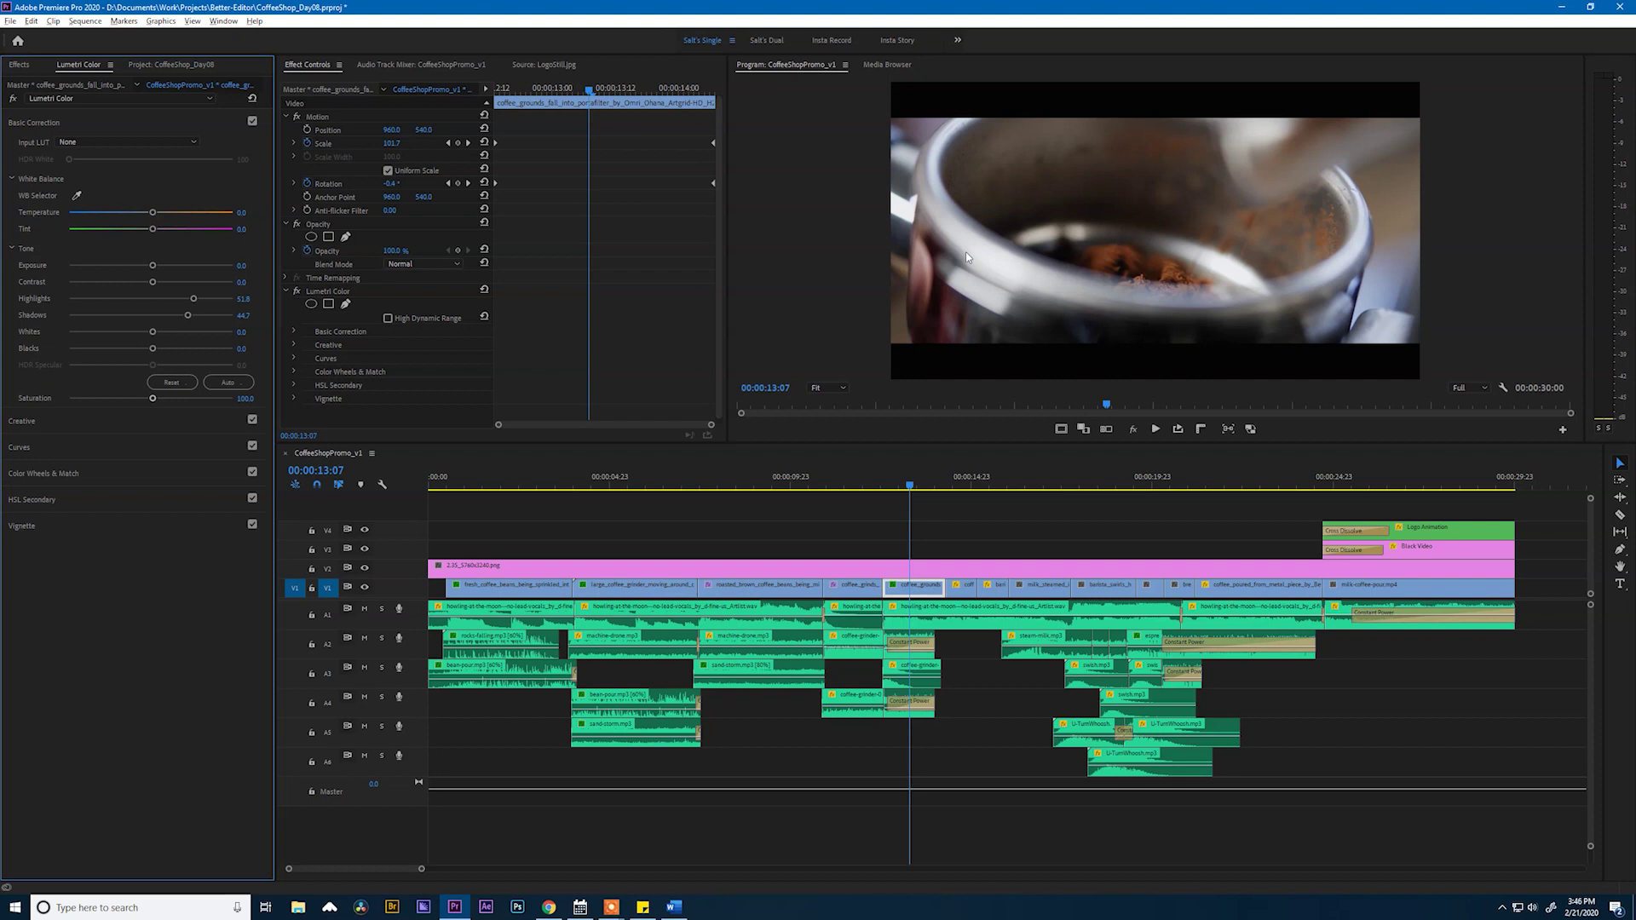
pyautogui.click(154, 215)
pyautogui.moveTo(153, 216); pyautogui.dragTo(152, 219)
pyautogui.click(920, 486)
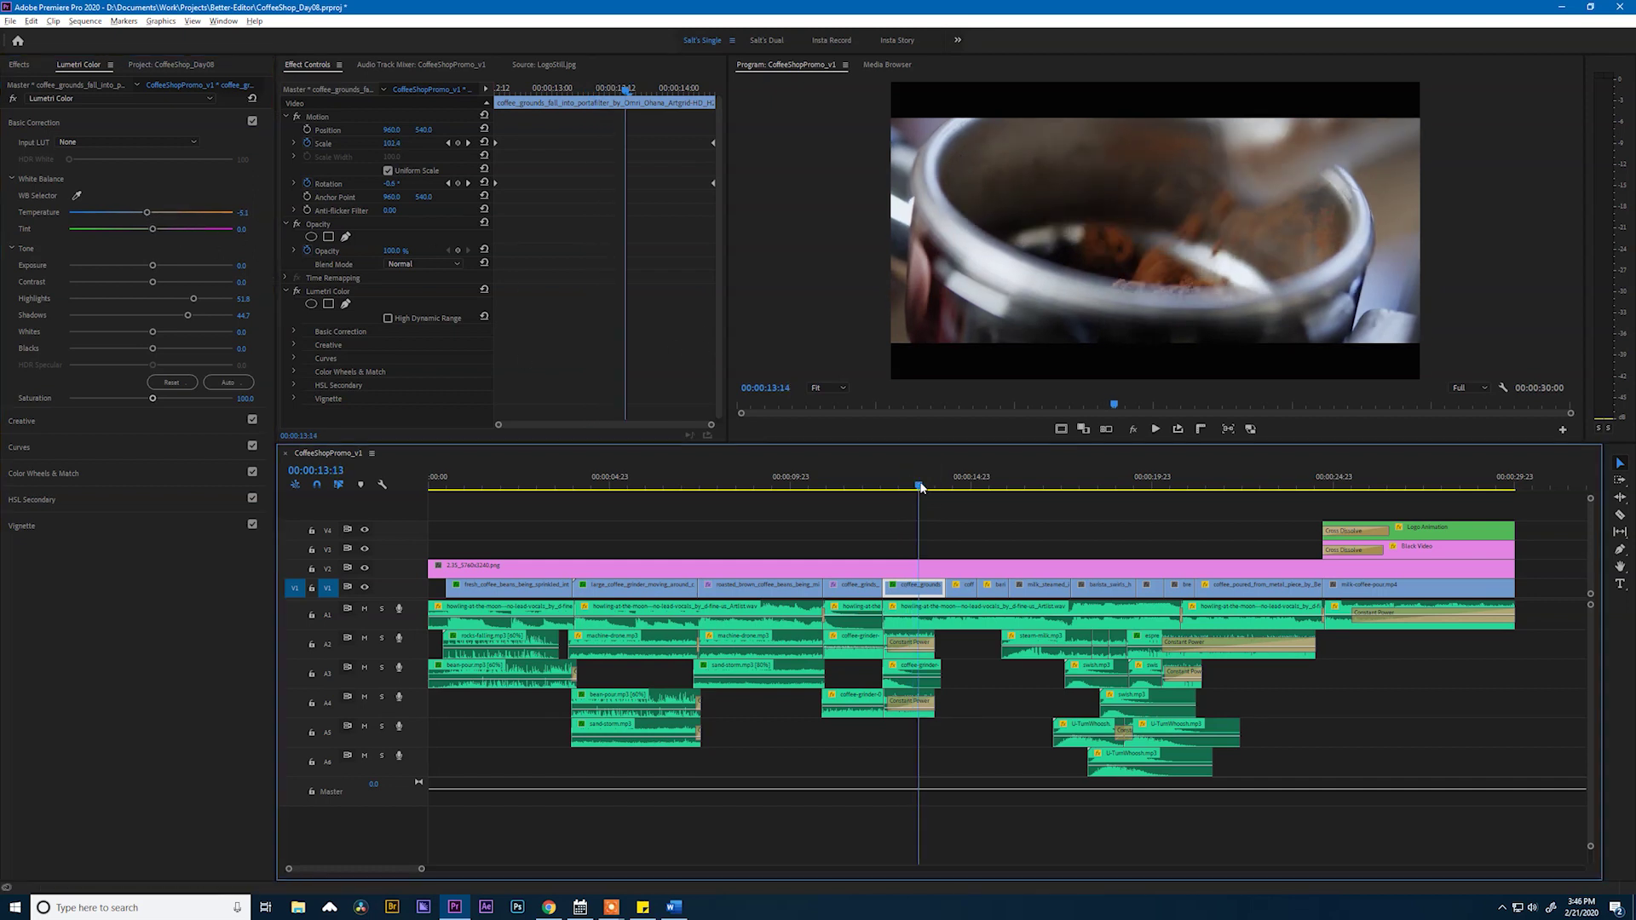
pyautogui.moveTo(920, 485); pyautogui.dragTo(958, 491)
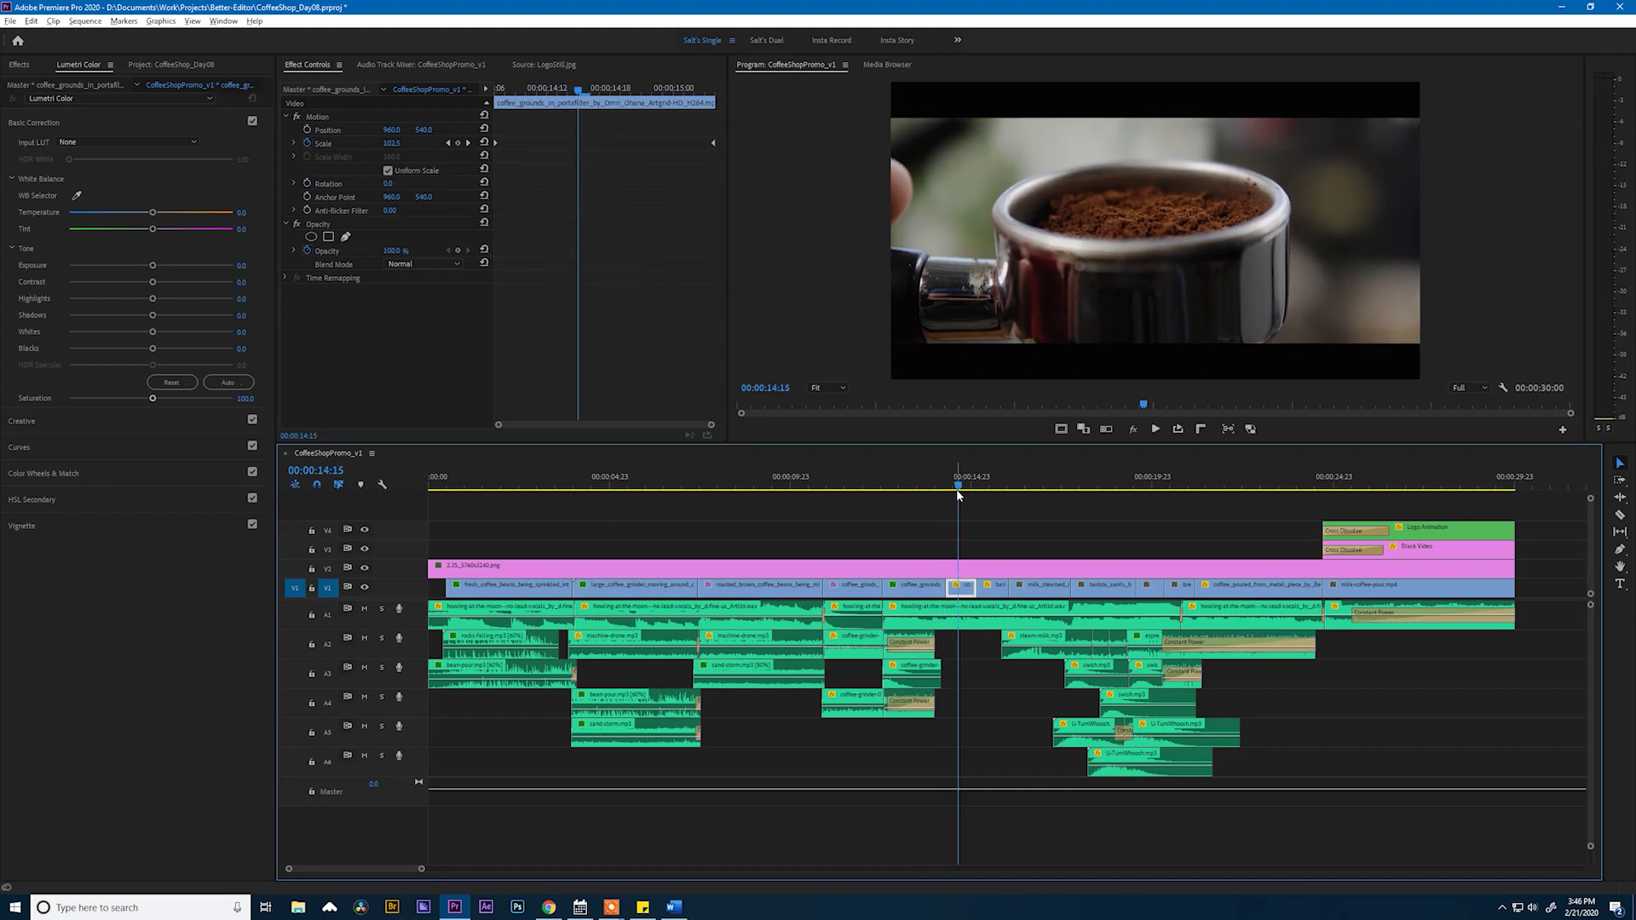
# Copy the grounds clip's Lumetri Color effect onto the next portafilter clip and cool it slightly
pyautogui.click(917, 584)
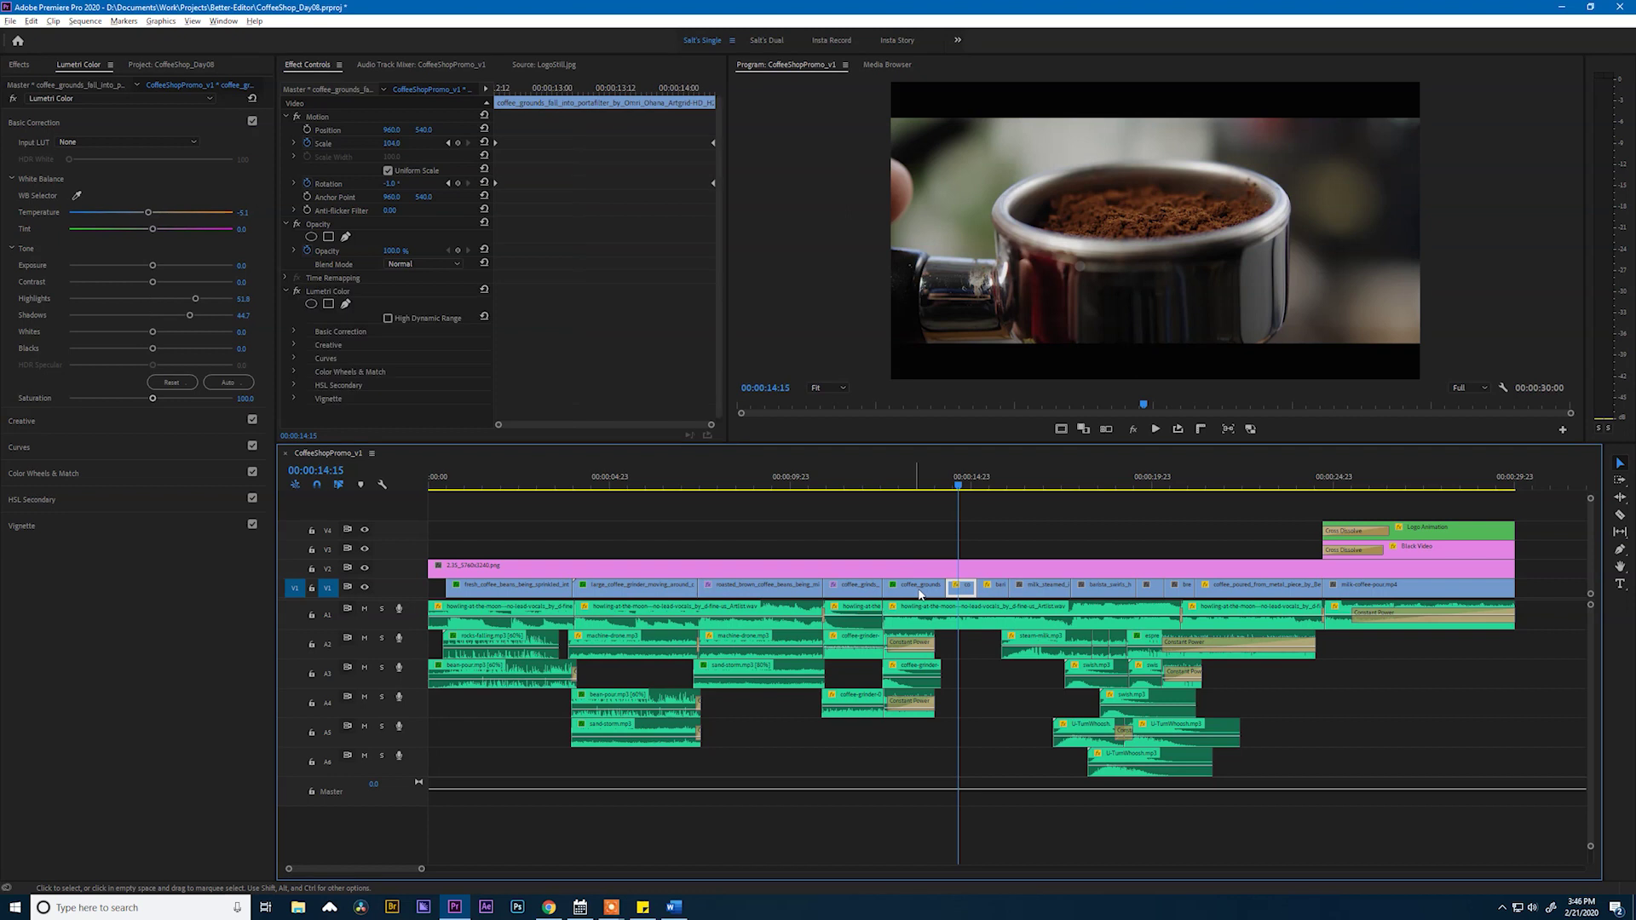
pyautogui.click(339, 292)
pyautogui.hotkey('ctrl', 'c')
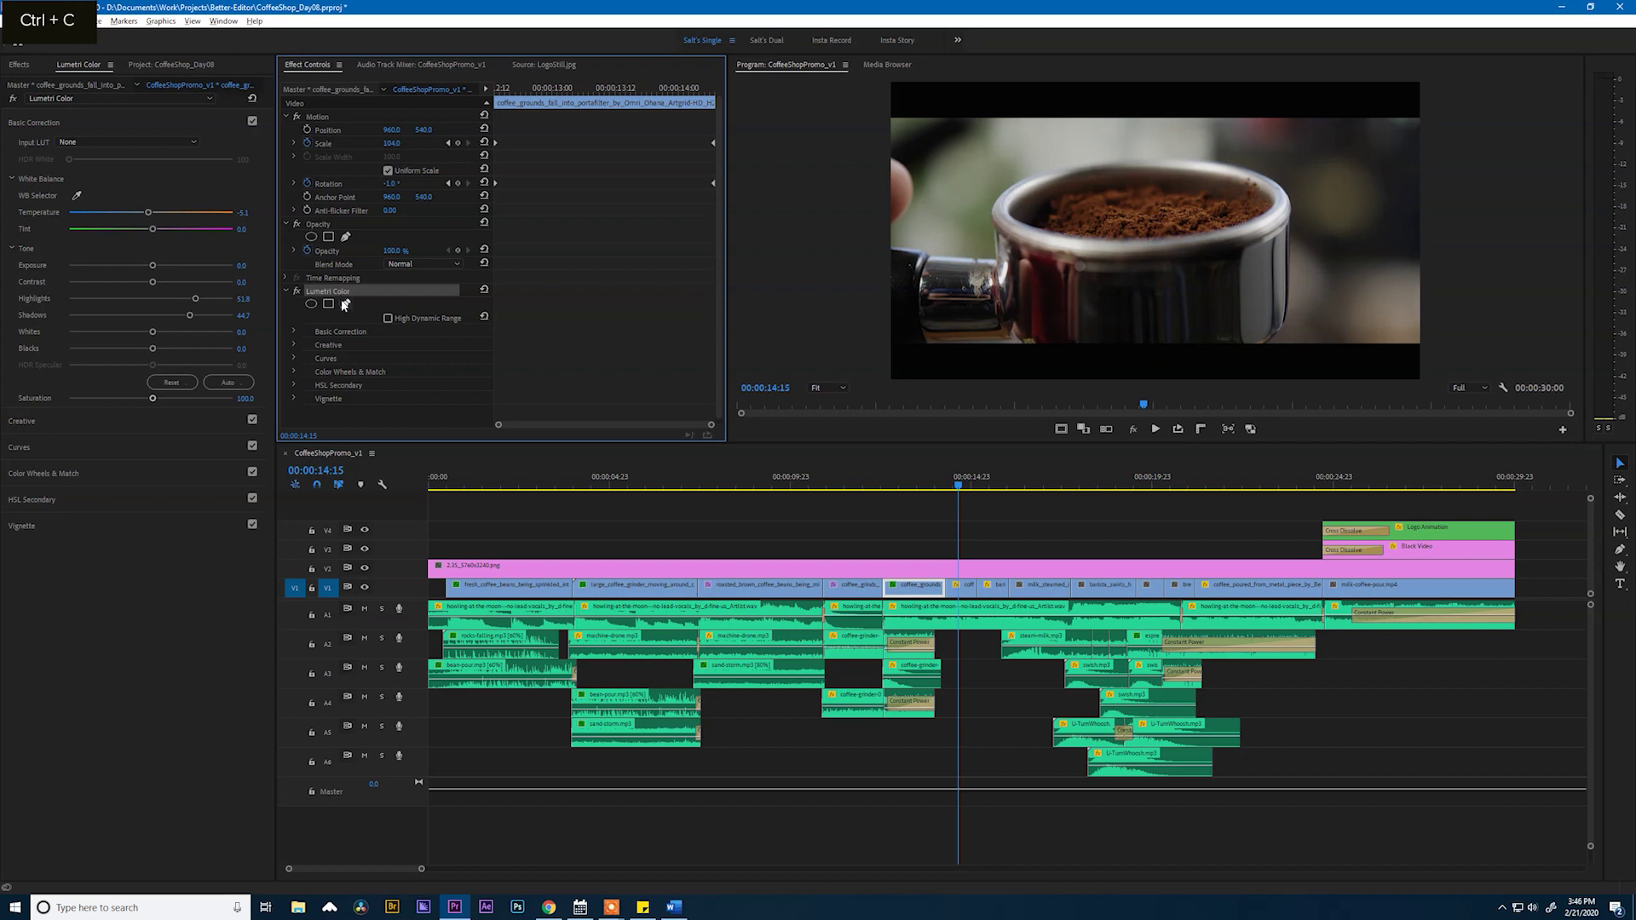
pyautogui.click(969, 590)
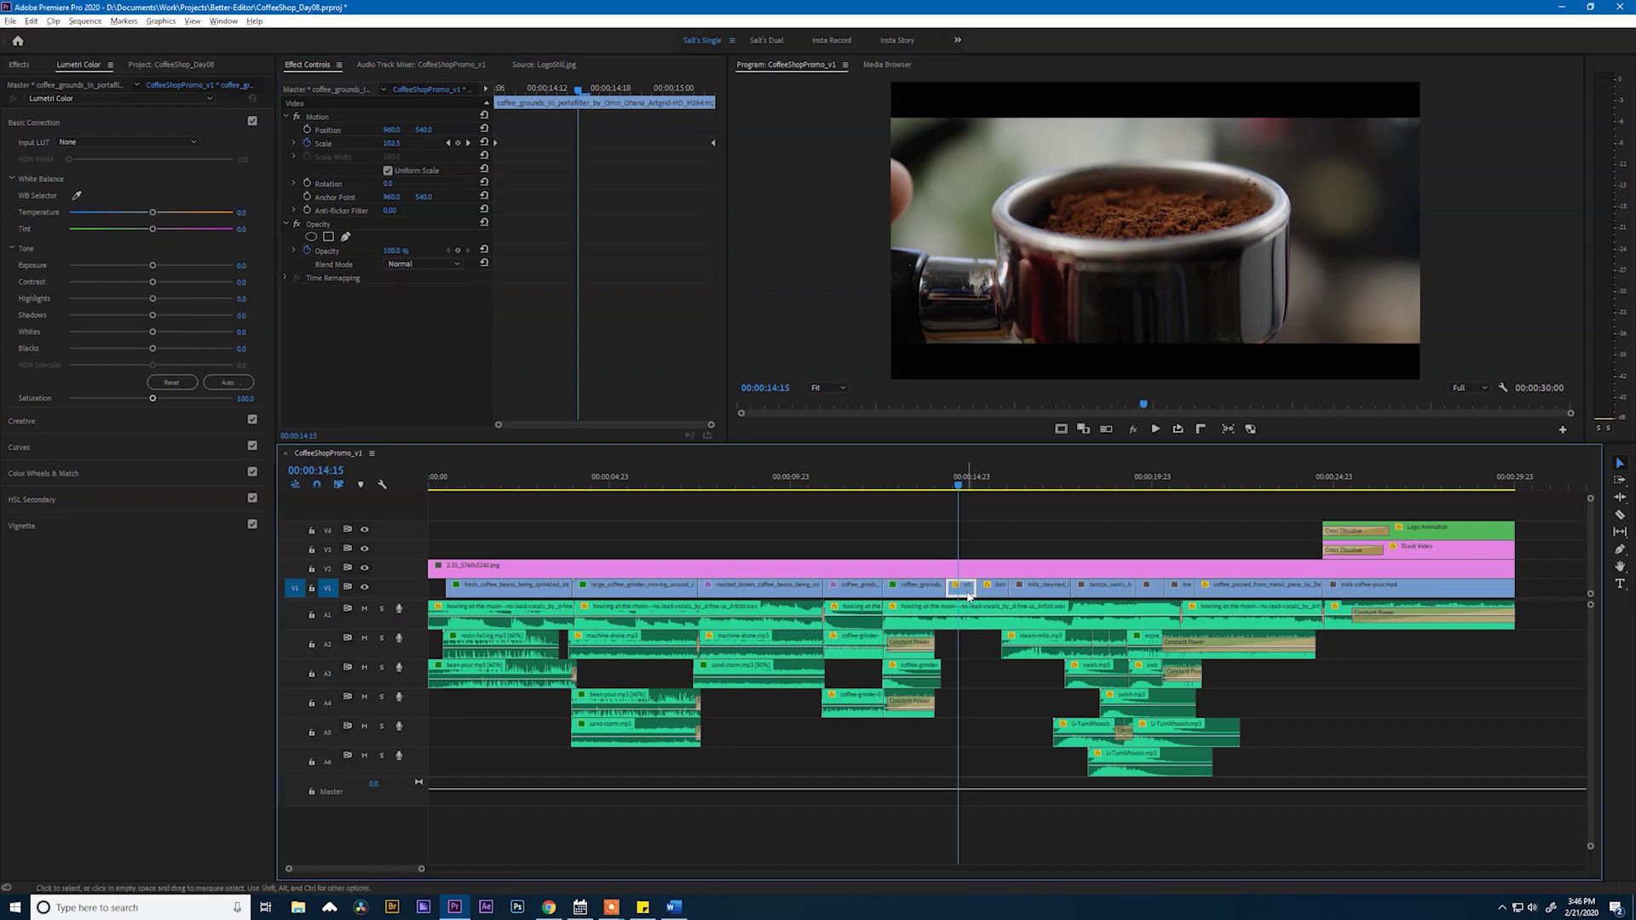
pyautogui.hotkey('ctrl', 'v')
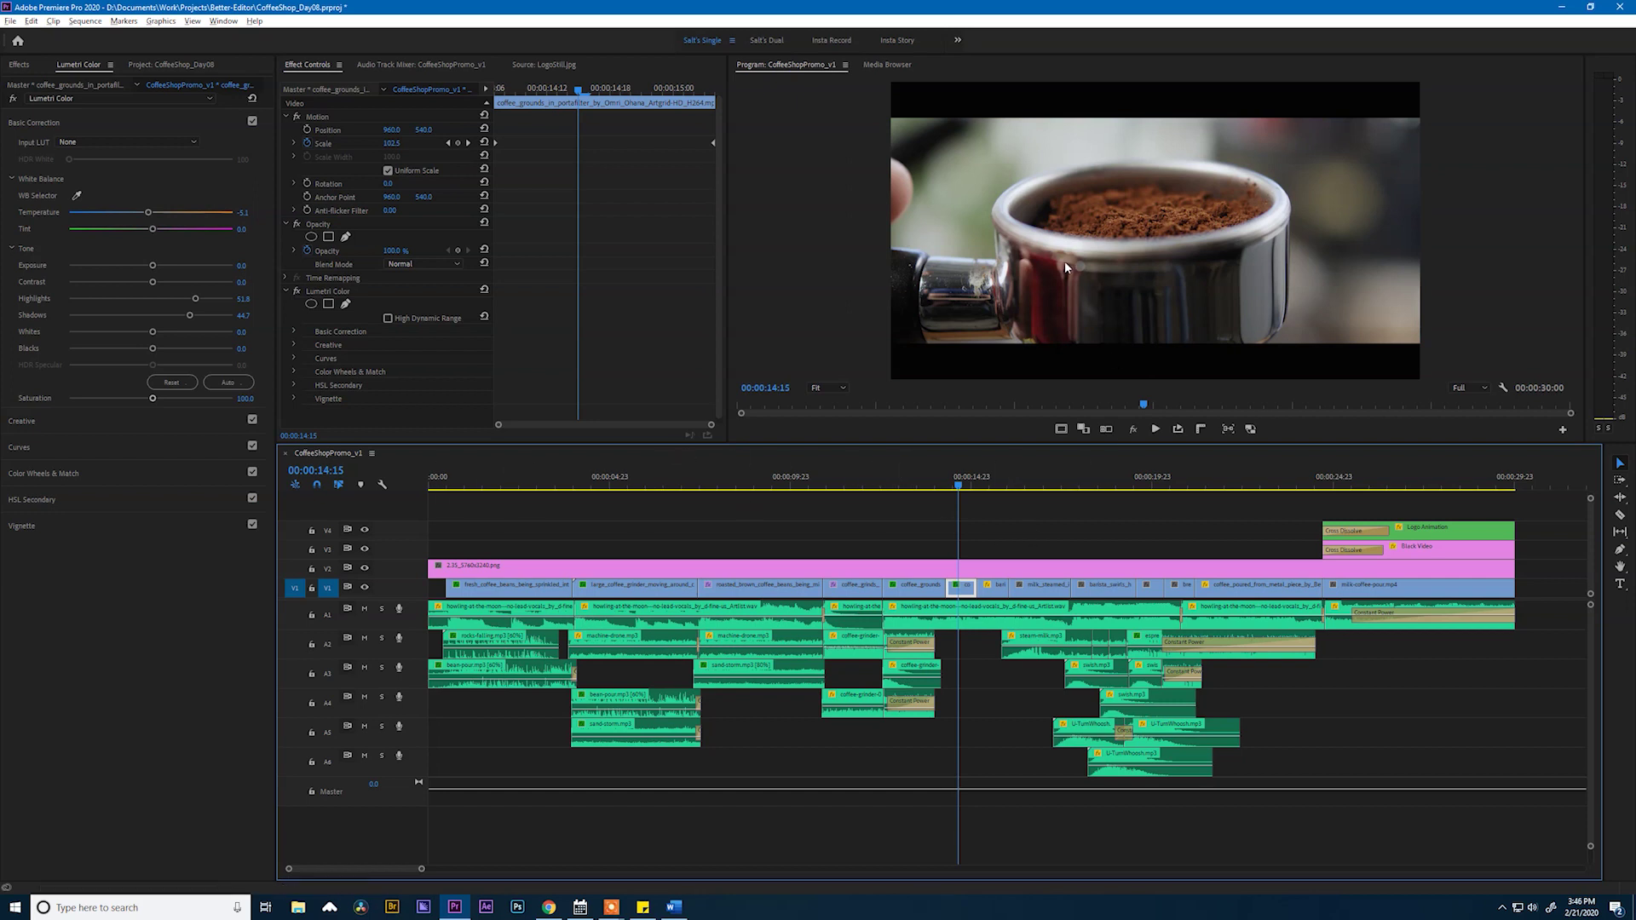
pyautogui.moveTo(150, 214); pyautogui.dragTo(144, 219)
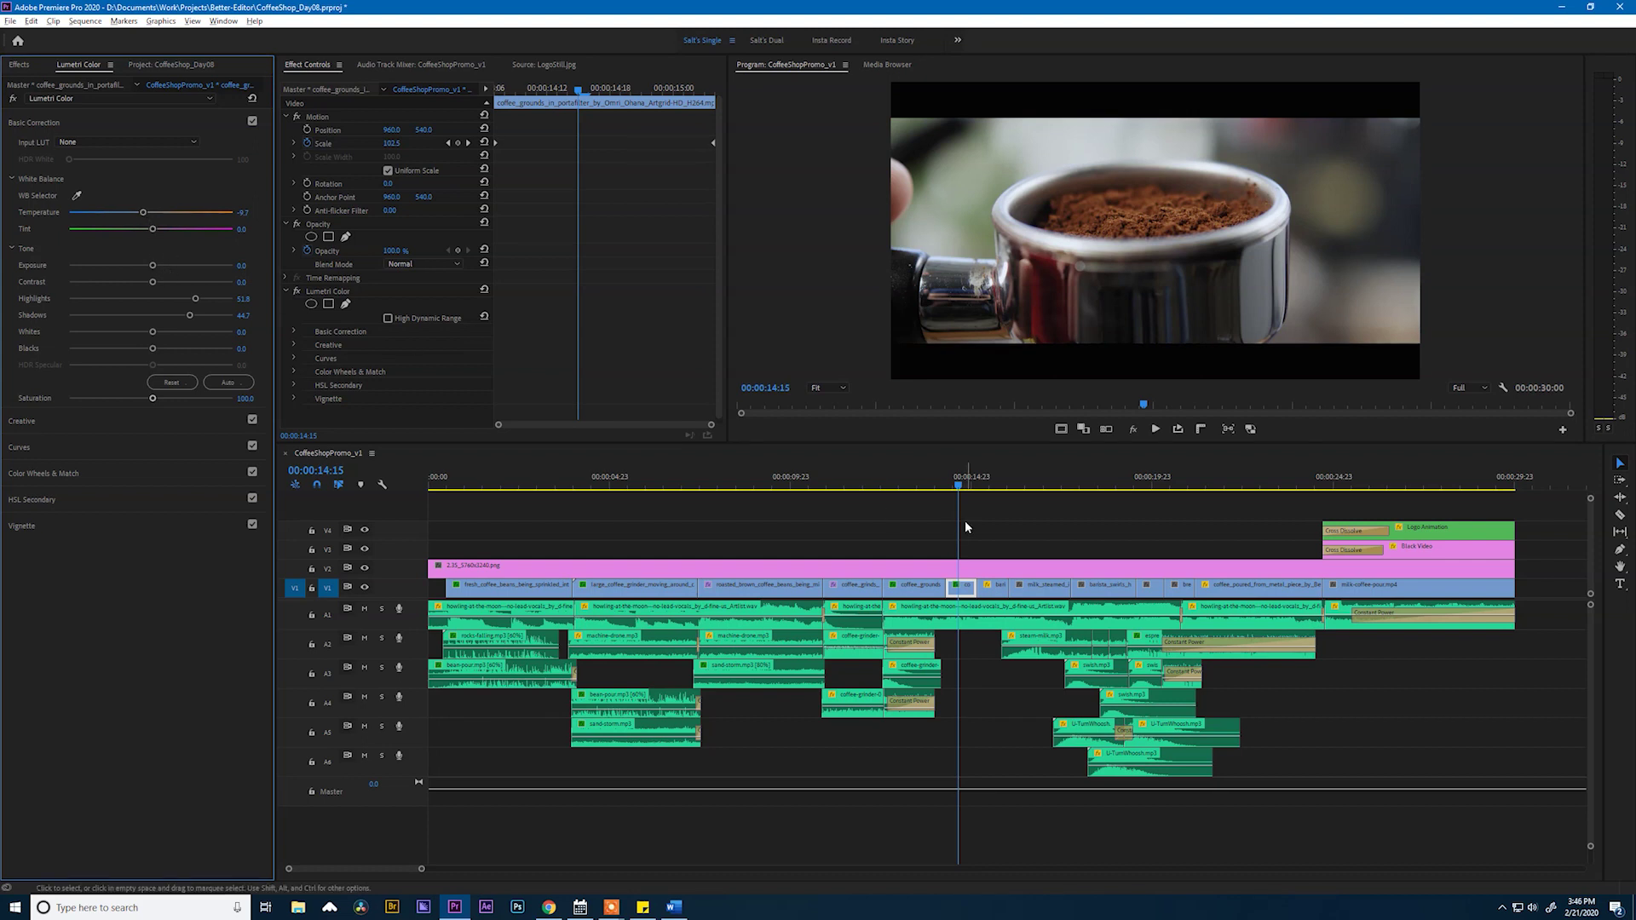
# Paste the grade onto the tamper clip and lower its Temperature to -11.3
pyautogui.moveTo(959, 486); pyautogui.dragTo(987, 488)
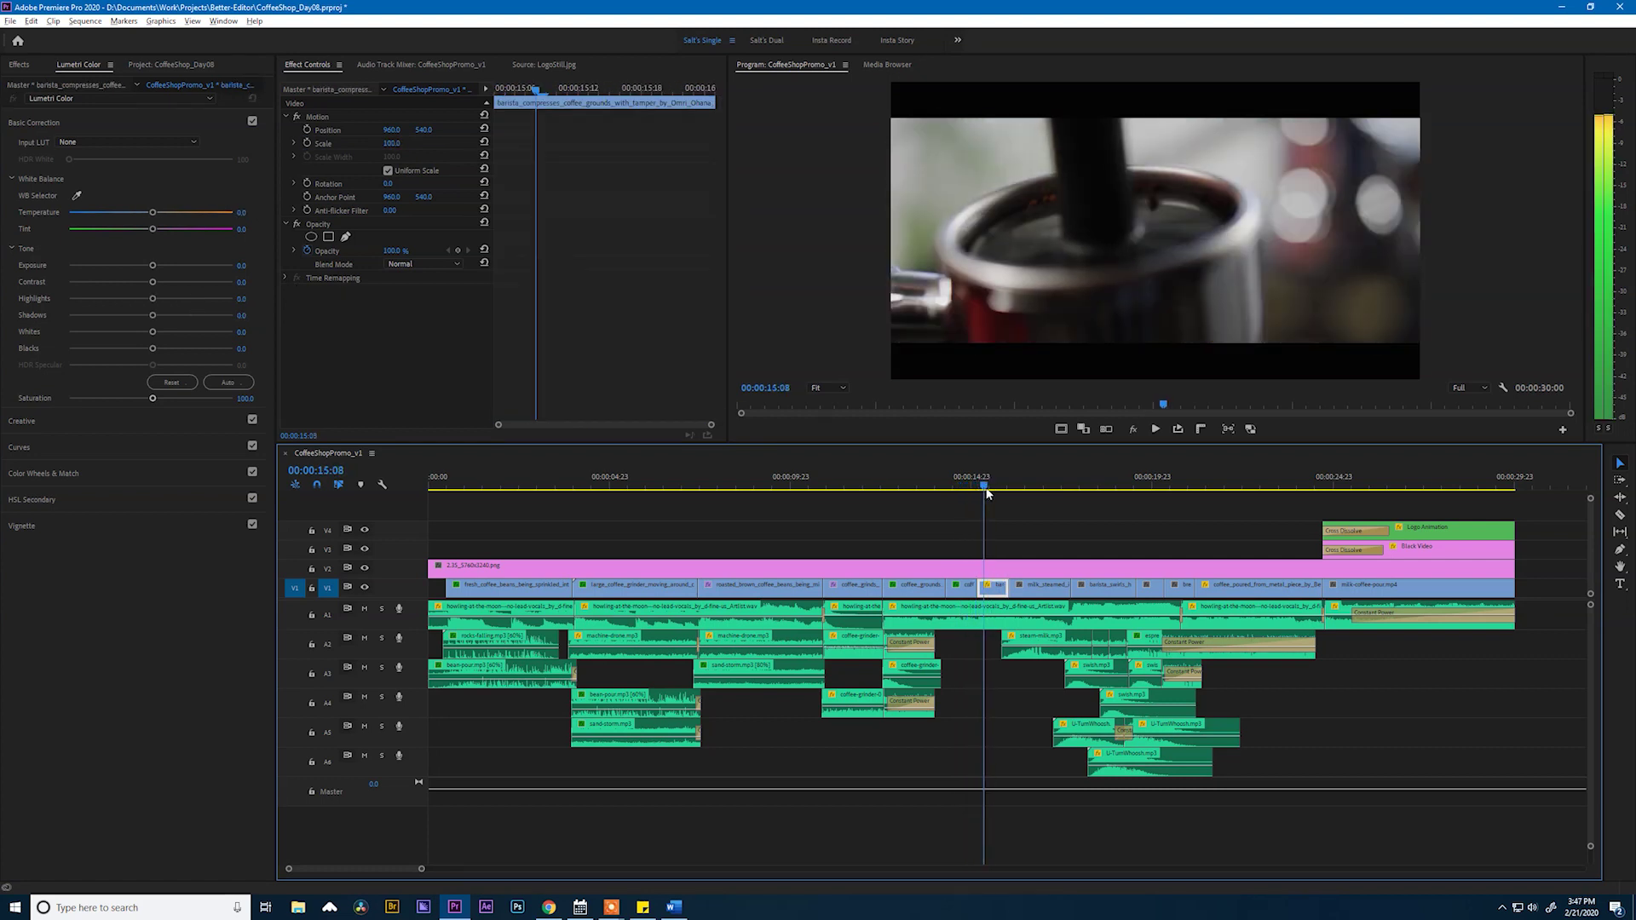
pyautogui.hotkey('ctrl', 'v')
pyautogui.hotkey('ctrl', 'v')
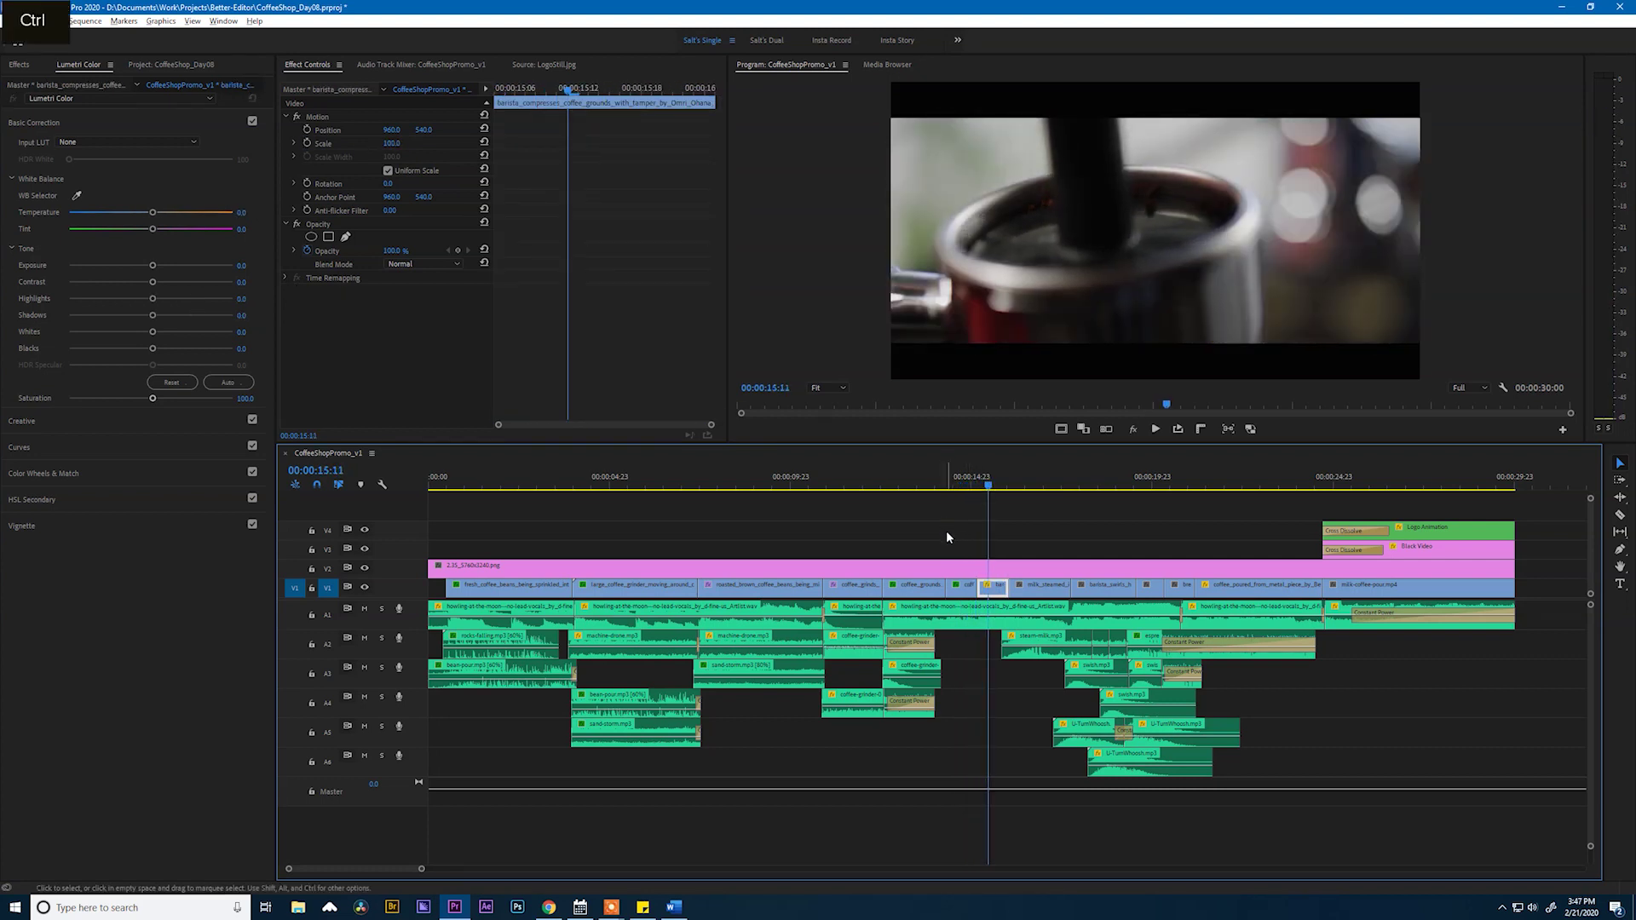
pyautogui.click(989, 486)
pyautogui.moveTo(148, 213); pyautogui.dragTo(142, 219)
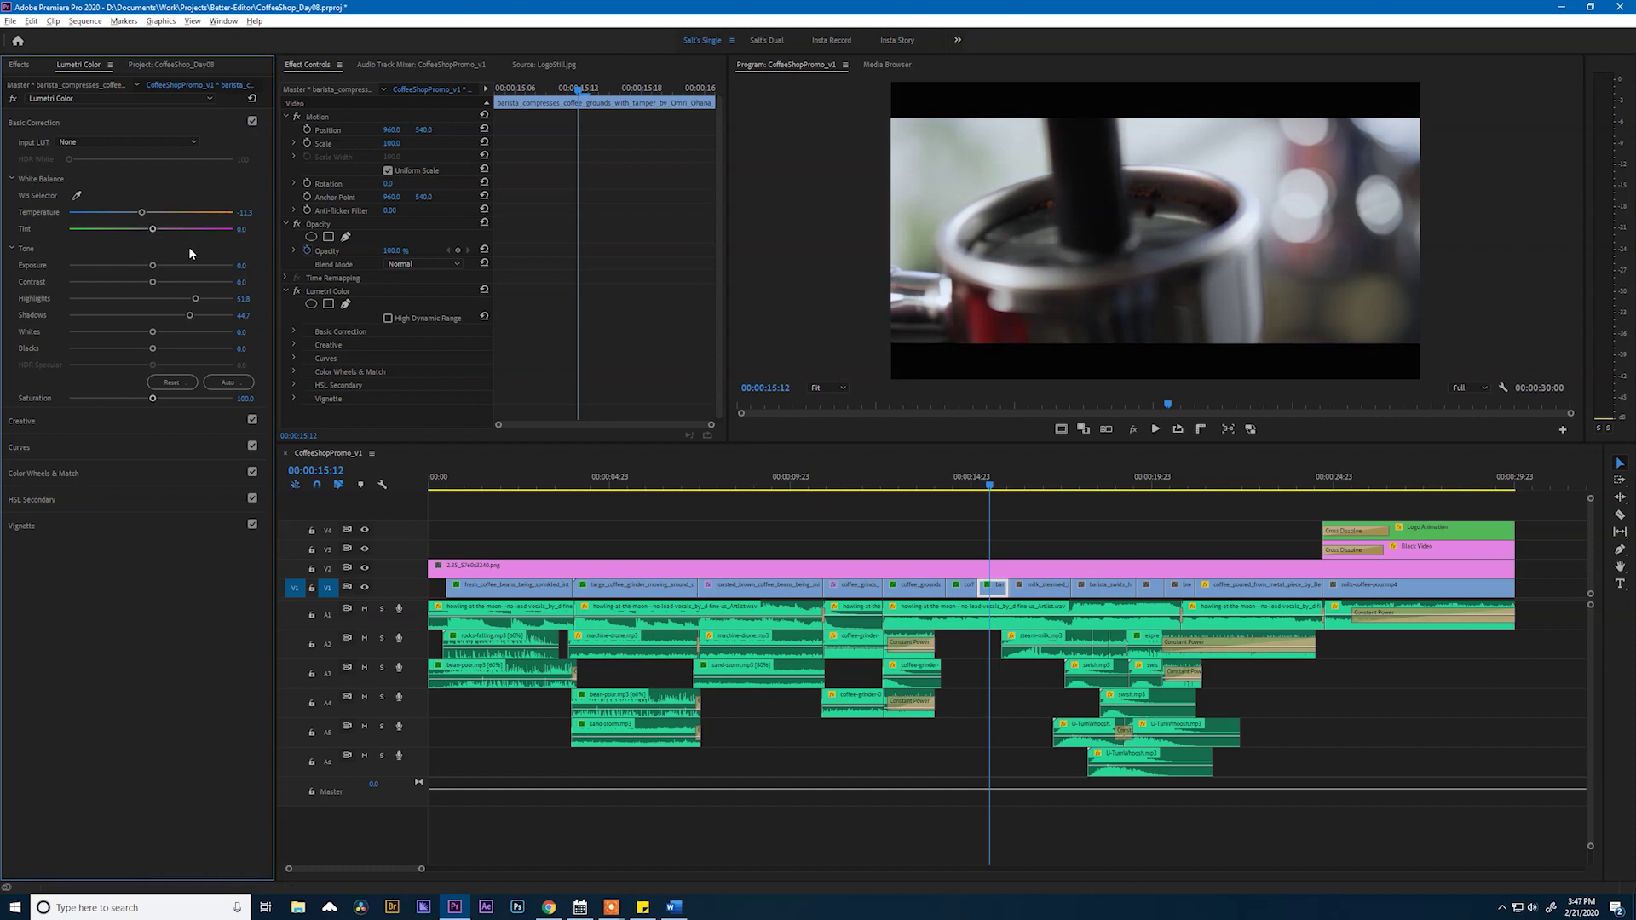
pyautogui.moveTo(1014, 487)
pyautogui.mouseDown()
pyautogui.moveTo(912, 486)
pyautogui.moveTo(1040, 494)
pyautogui.mouseUp()
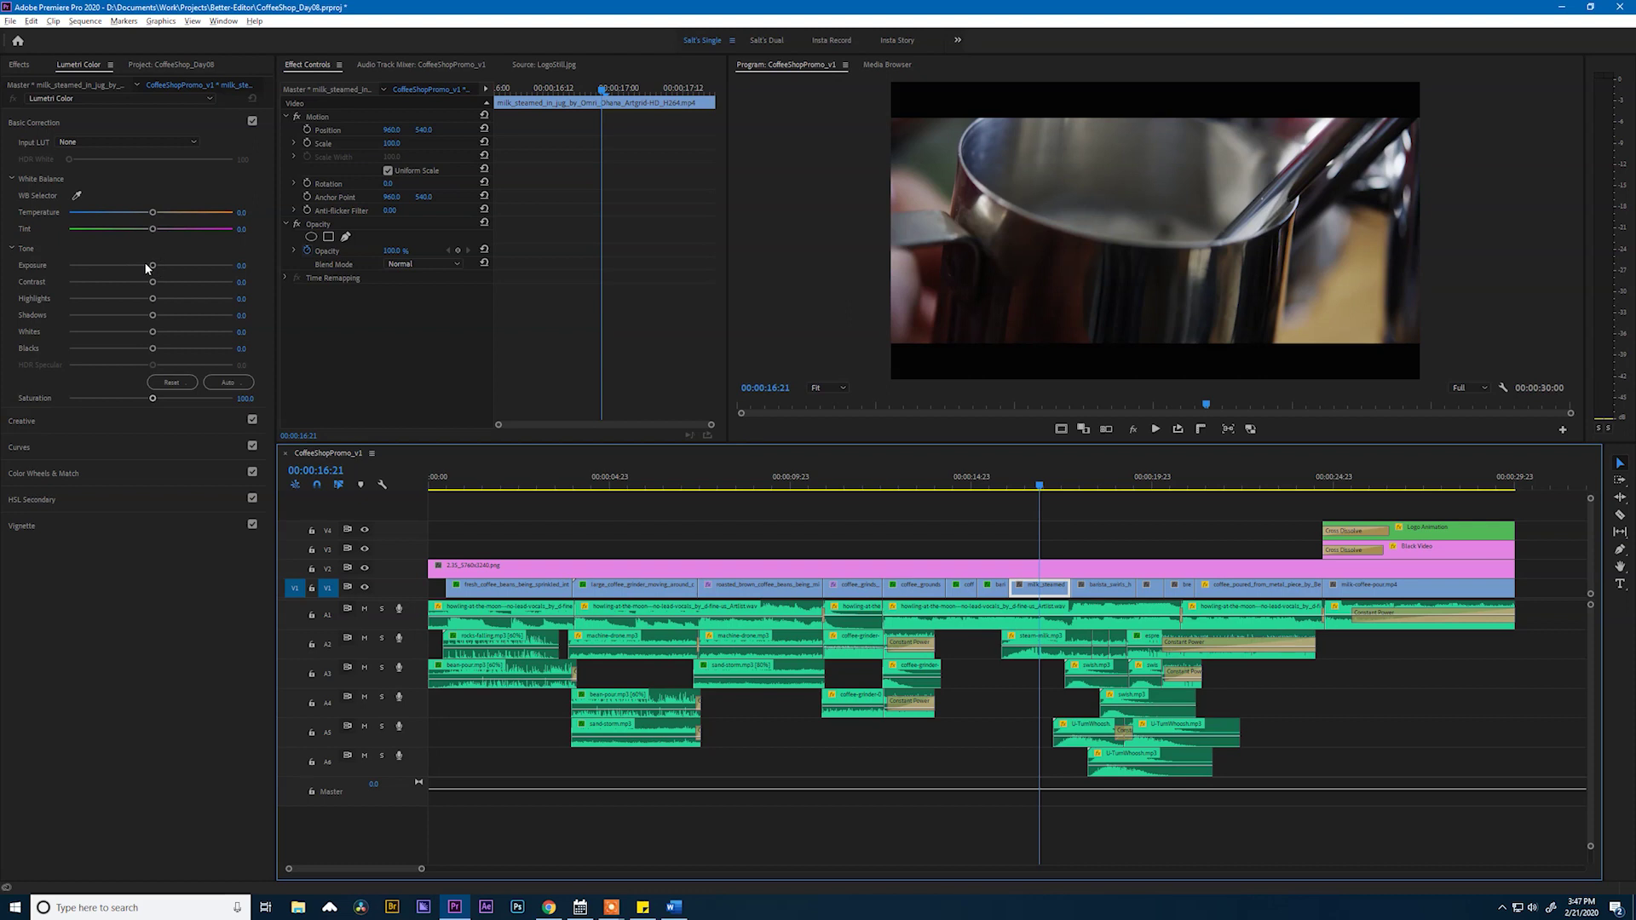
# Set the milk-steaming clip's exposure to about 0.9, highlights to 30.7 and shadows to 27.6
pyautogui.moveTo(150, 266); pyautogui.dragTo(172, 269)
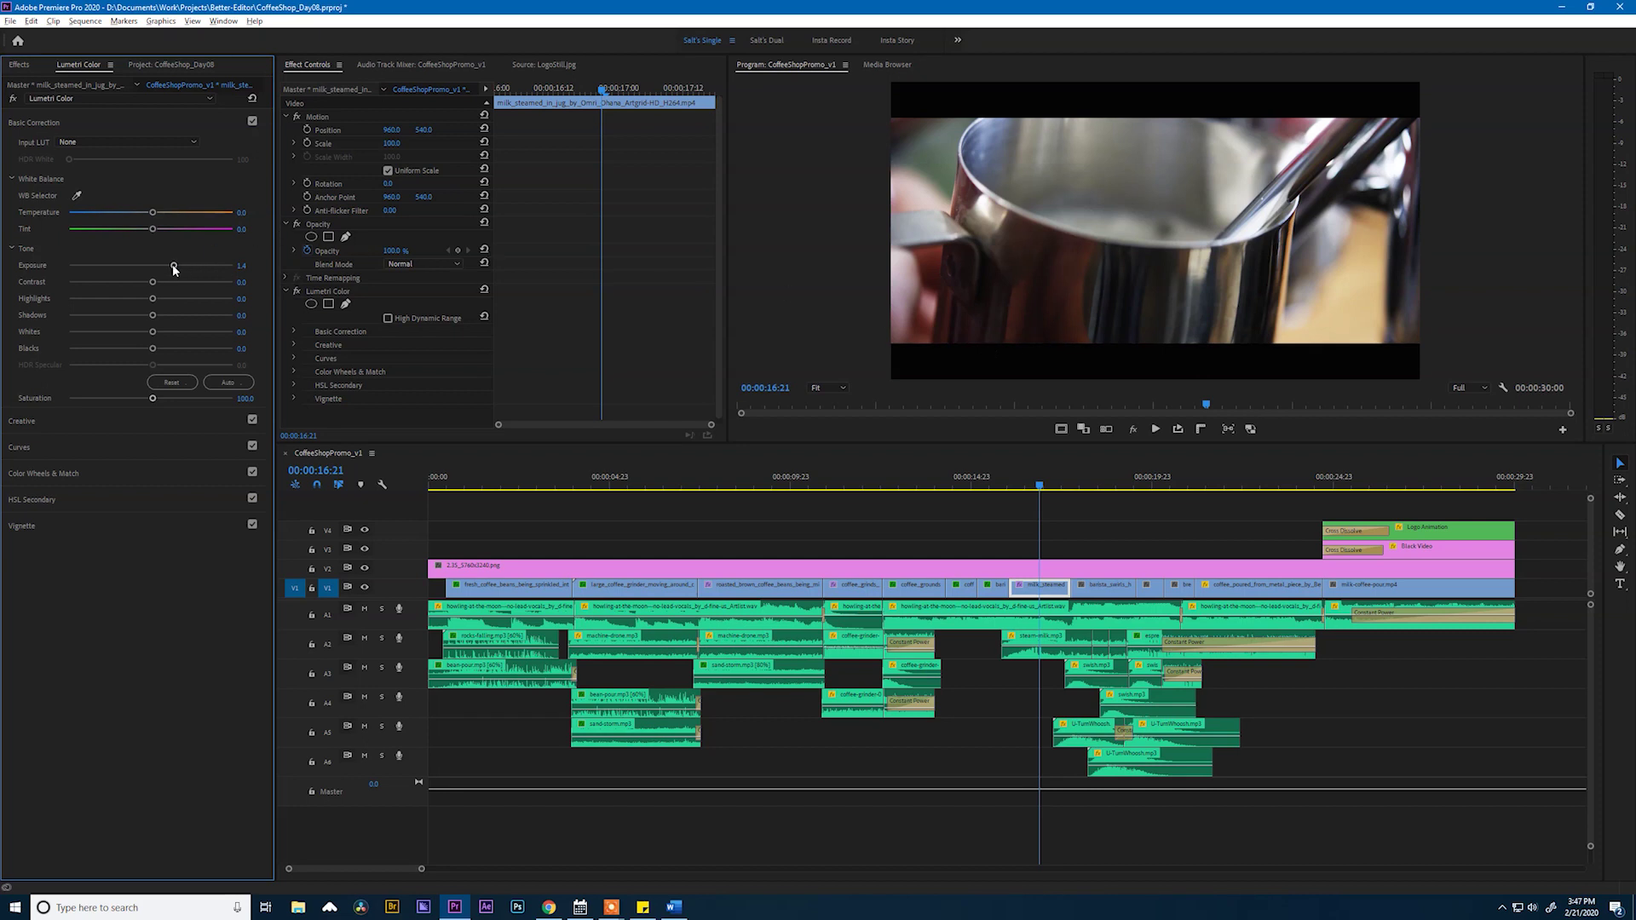
pyautogui.moveTo(174, 270); pyautogui.dragTo(214, 267)
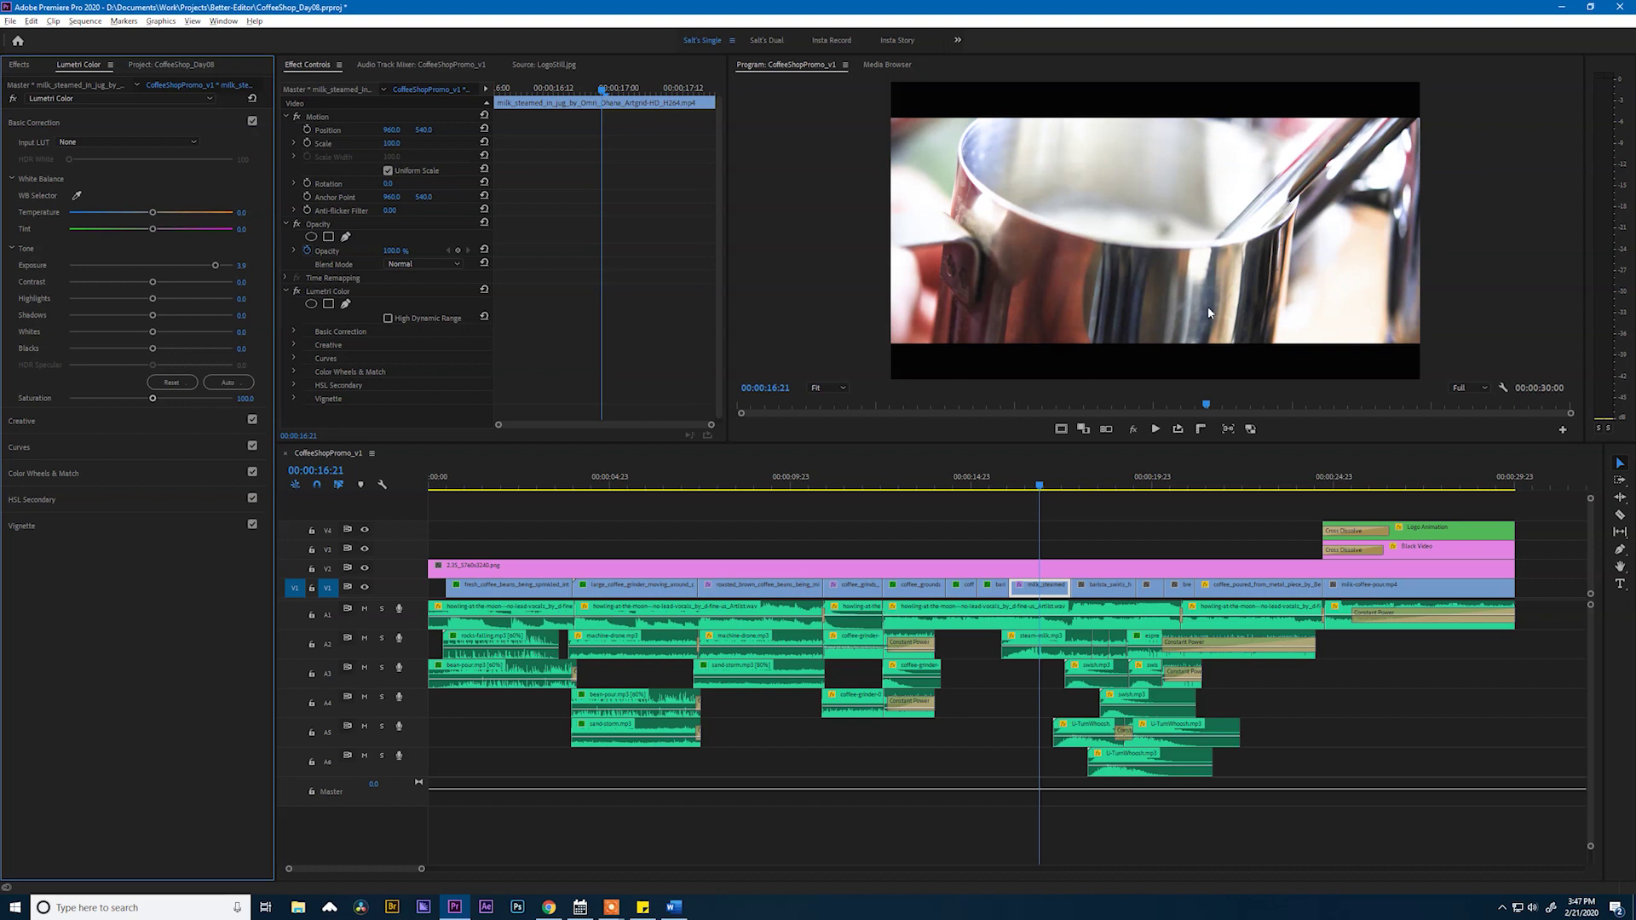
pyautogui.moveTo(217, 266); pyautogui.dragTo(172, 269)
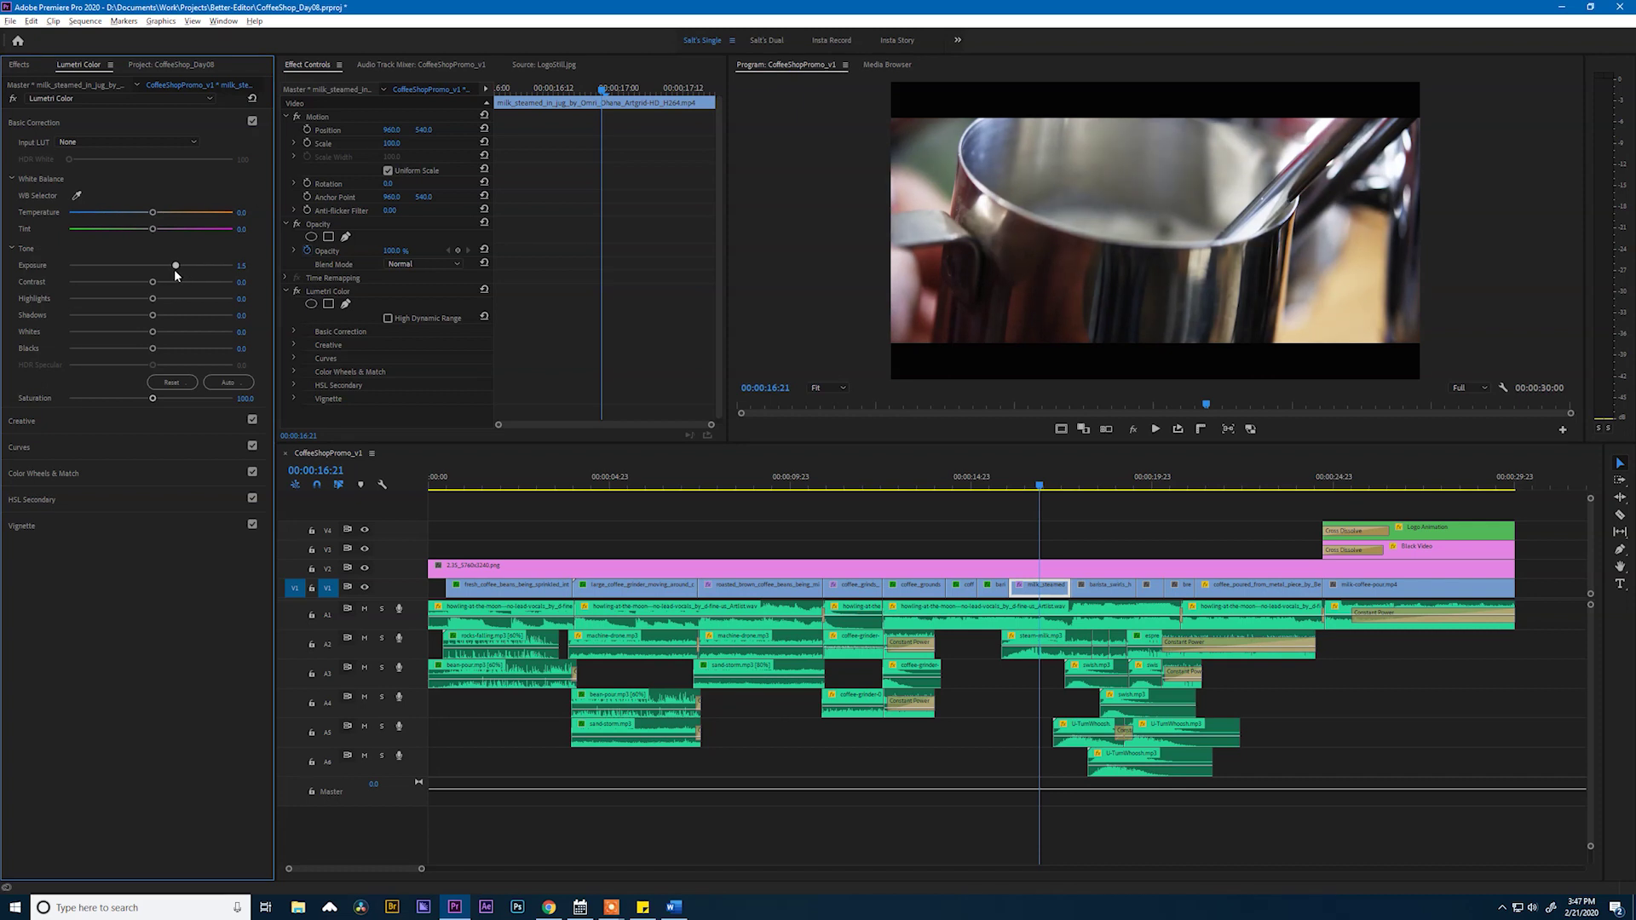
pyautogui.moveTo(179, 271)
pyautogui.mouseDown()
pyautogui.moveTo(155, 300)
pyautogui.moveTo(168, 299)
pyautogui.mouseUp()
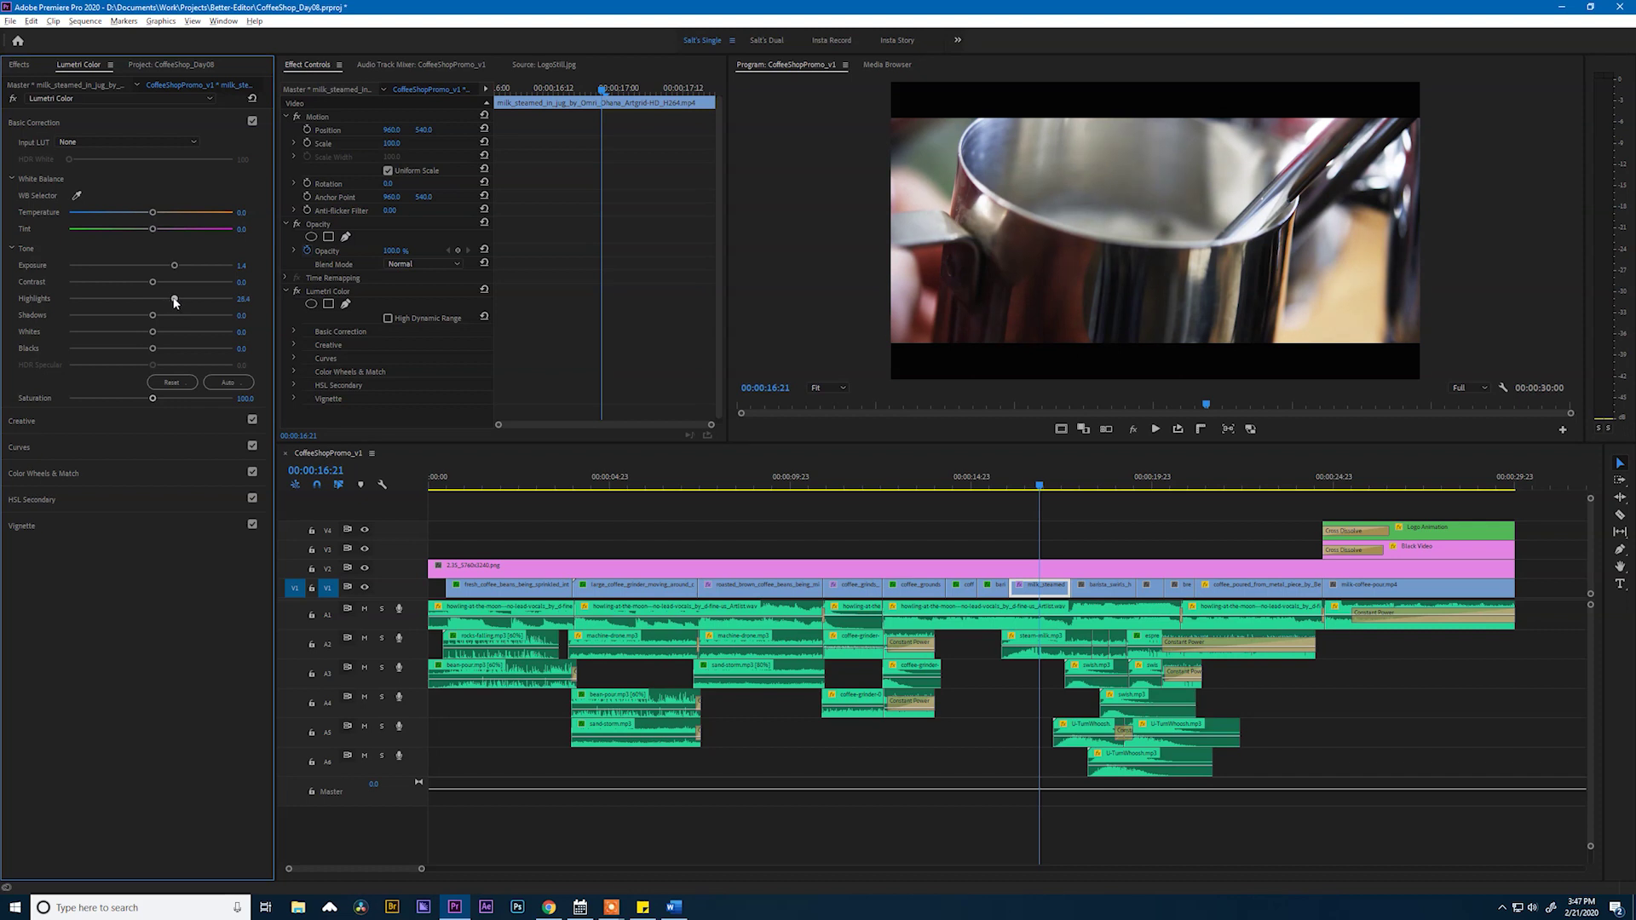
pyautogui.moveTo(153, 315)
pyautogui.mouseDown()
pyautogui.moveTo(181, 303)
pyautogui.moveTo(174, 317)
pyautogui.mouseUp()
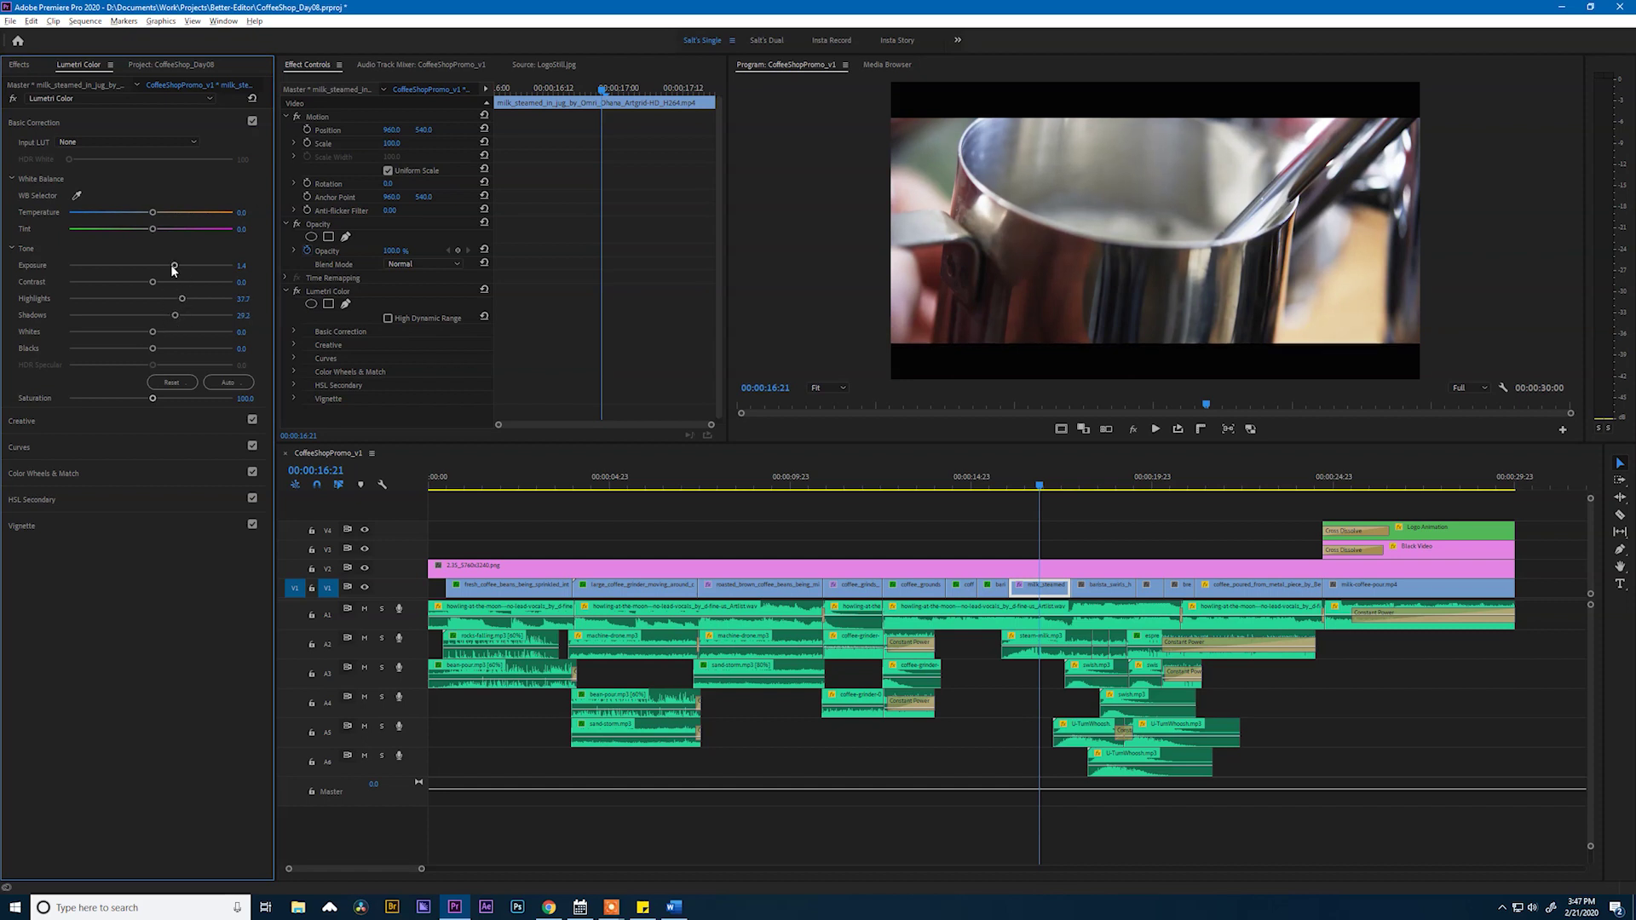
pyautogui.moveTo(170, 265); pyautogui.dragTo(168, 269)
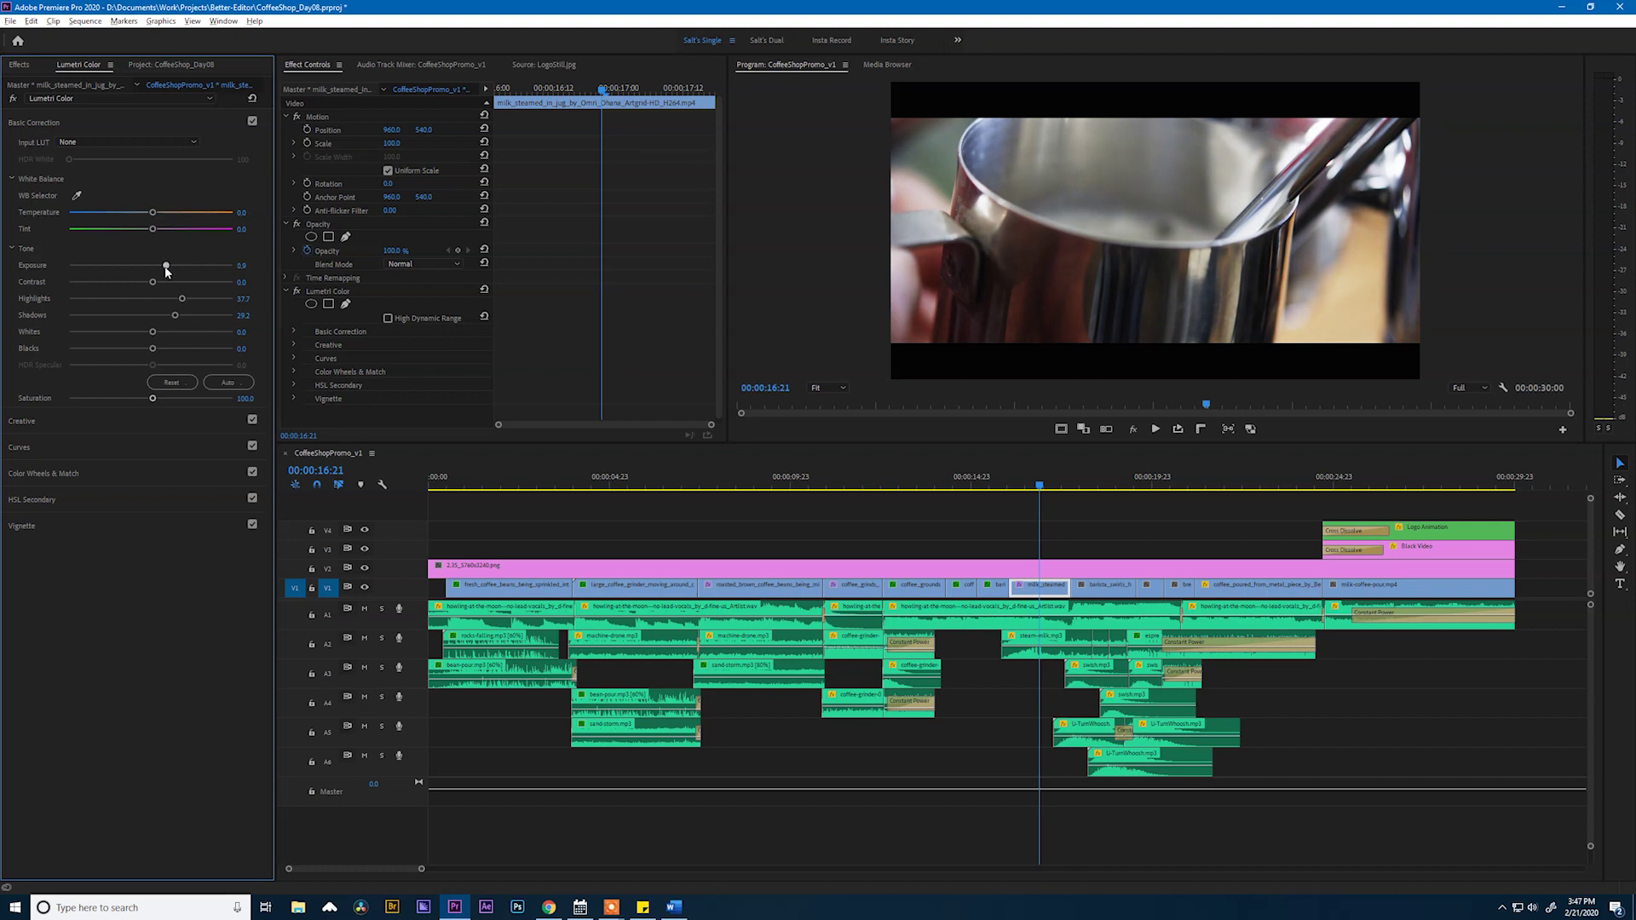
pyautogui.moveTo(182, 298); pyautogui.dragTo(175, 321)
pyautogui.moveTo(1033, 482); pyautogui.dragTo(1095, 494)
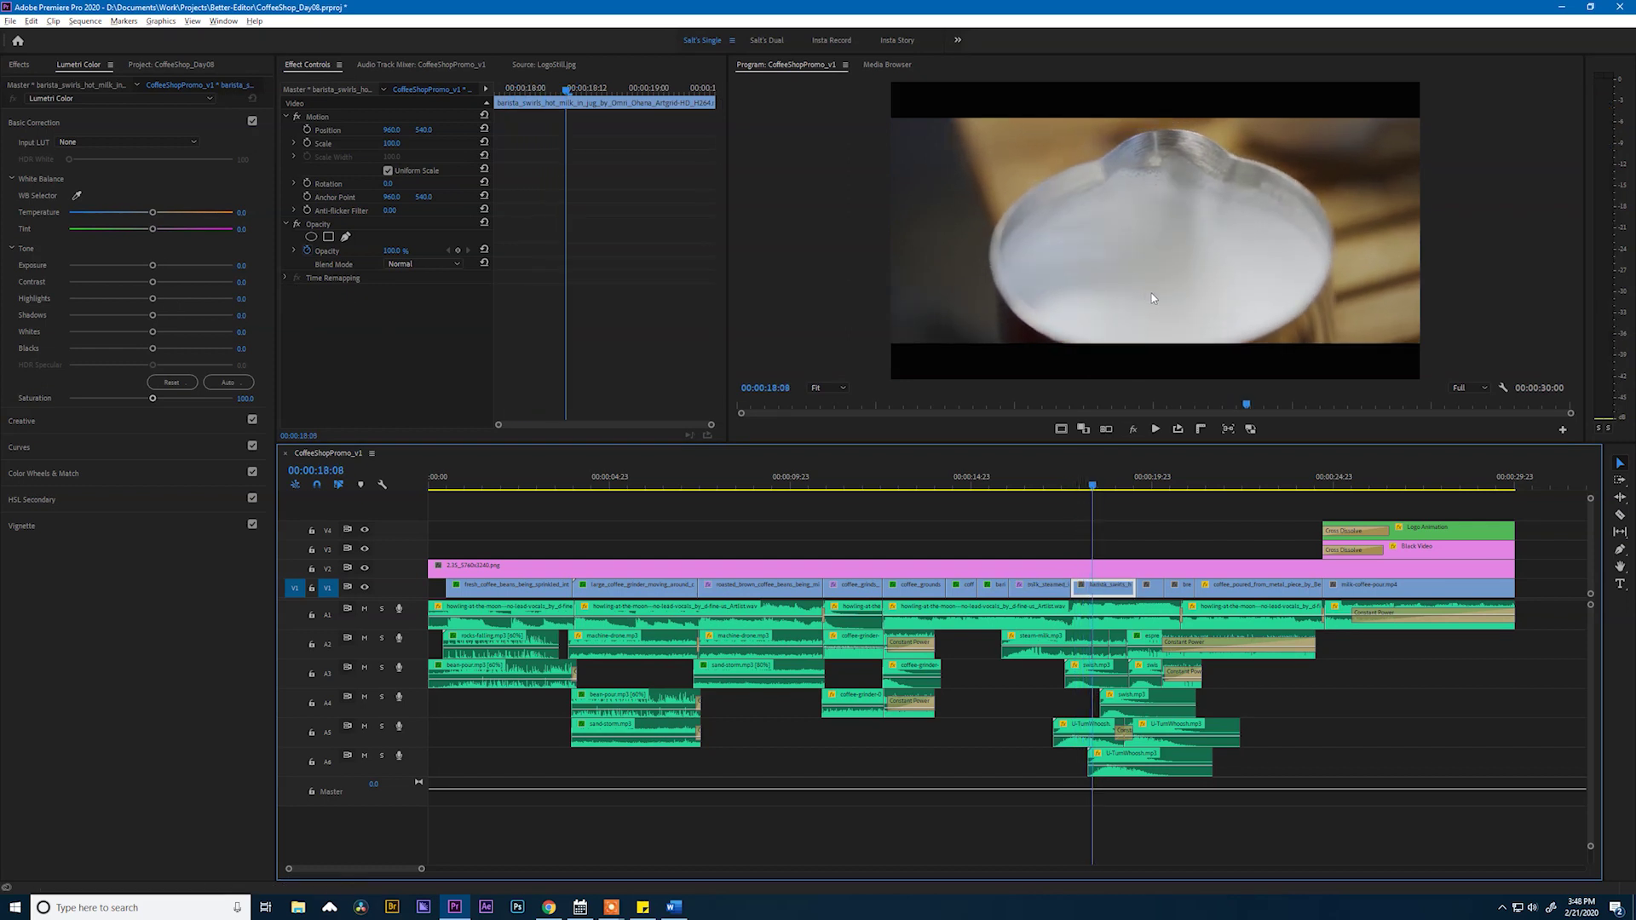
# Raise the barista clip's highlights and shadows, settle whites near 33.9, and compare before/after
pyautogui.moveTo(152, 299); pyautogui.dragTo(181, 316)
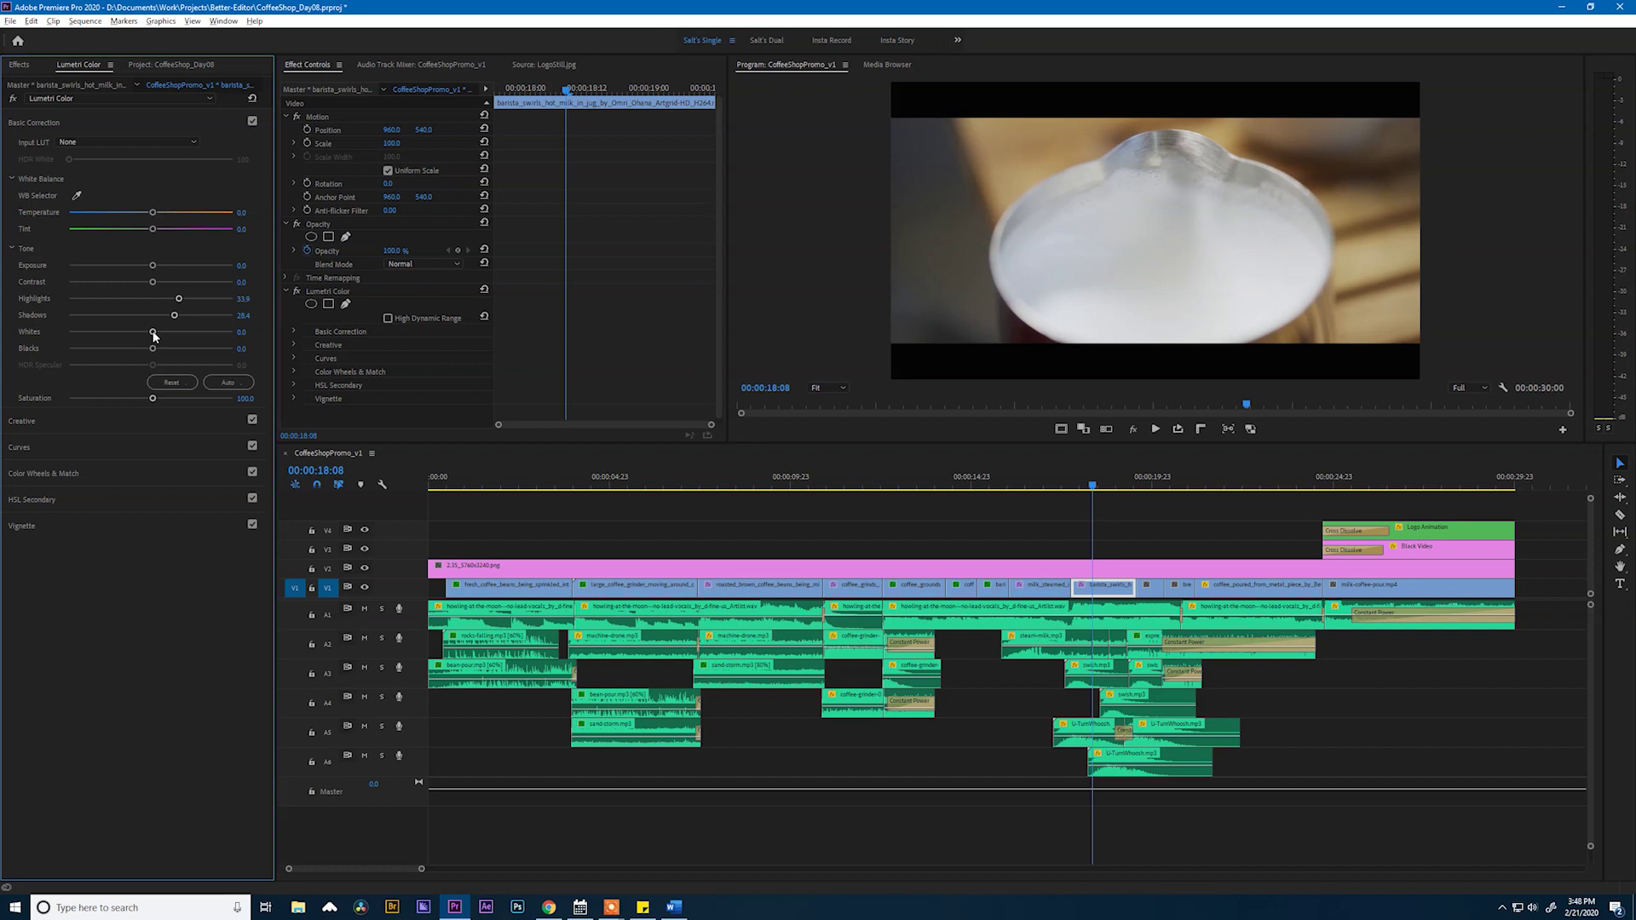
pyautogui.moveTo(155, 335); pyautogui.dragTo(169, 335)
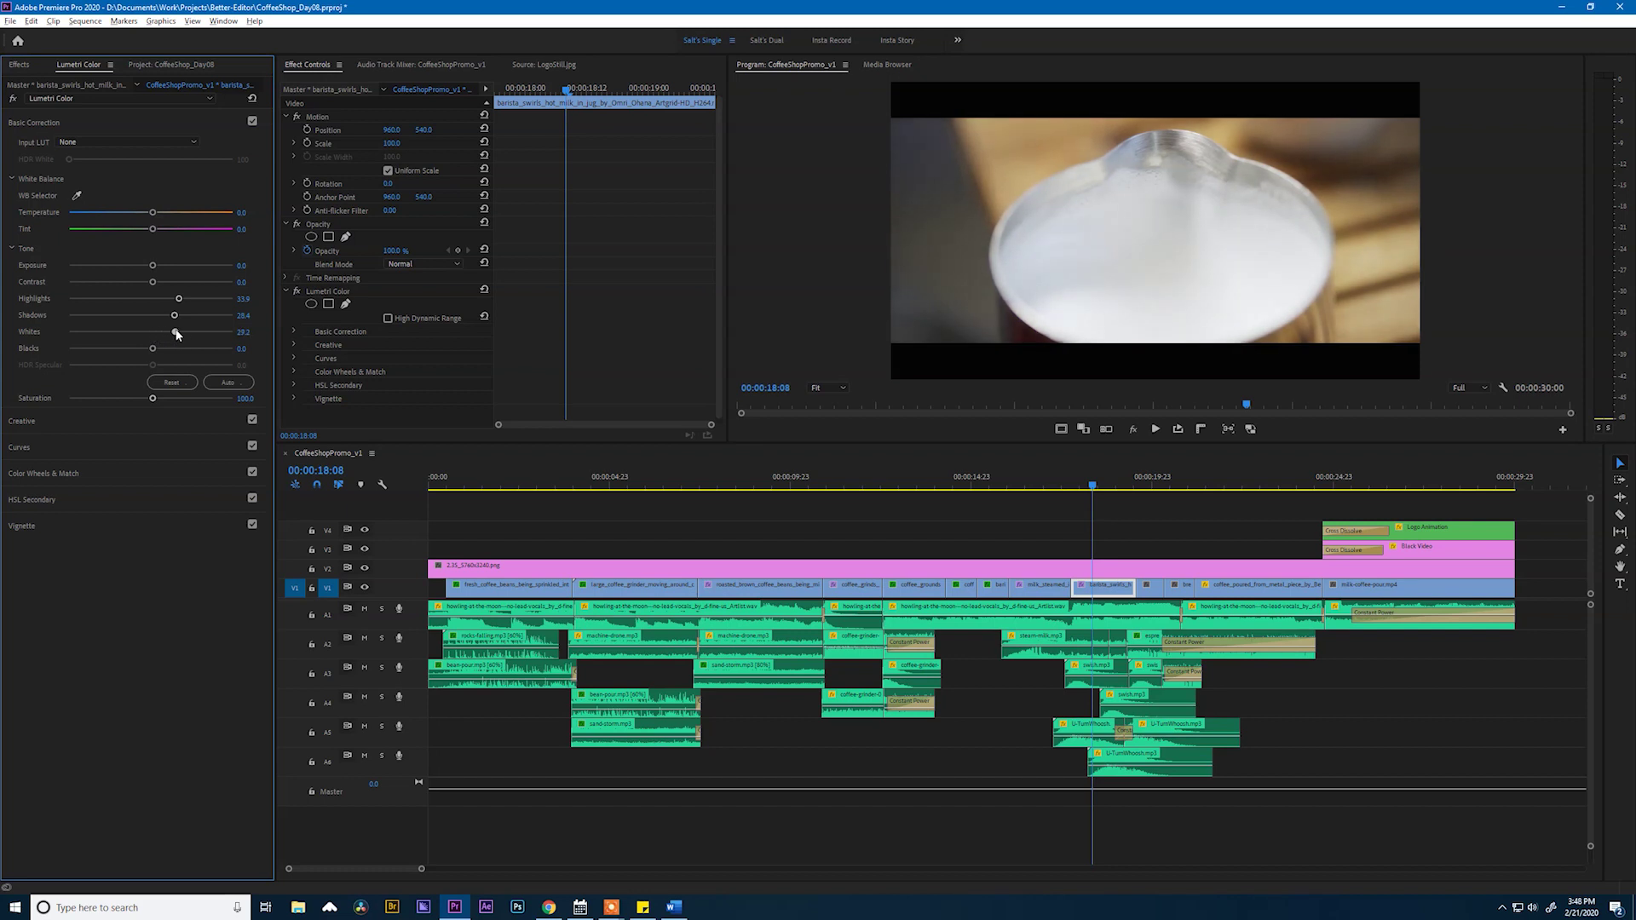
pyautogui.moveTo(176, 334); pyautogui.dragTo(218, 335)
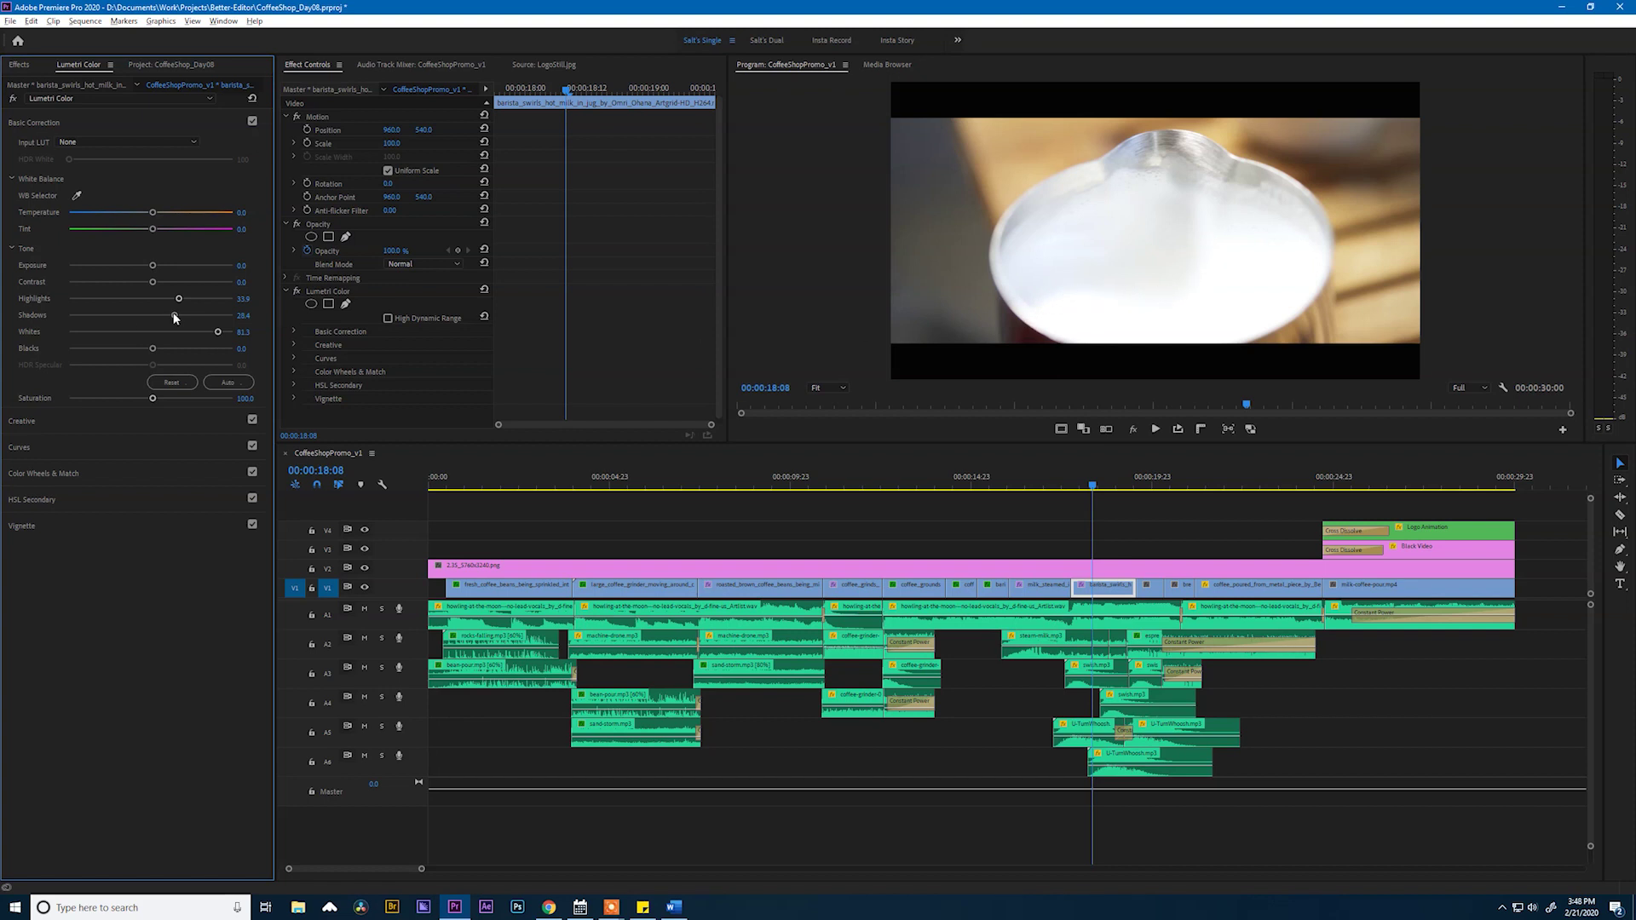
pyautogui.moveTo(217, 332); pyautogui.dragTo(186, 331)
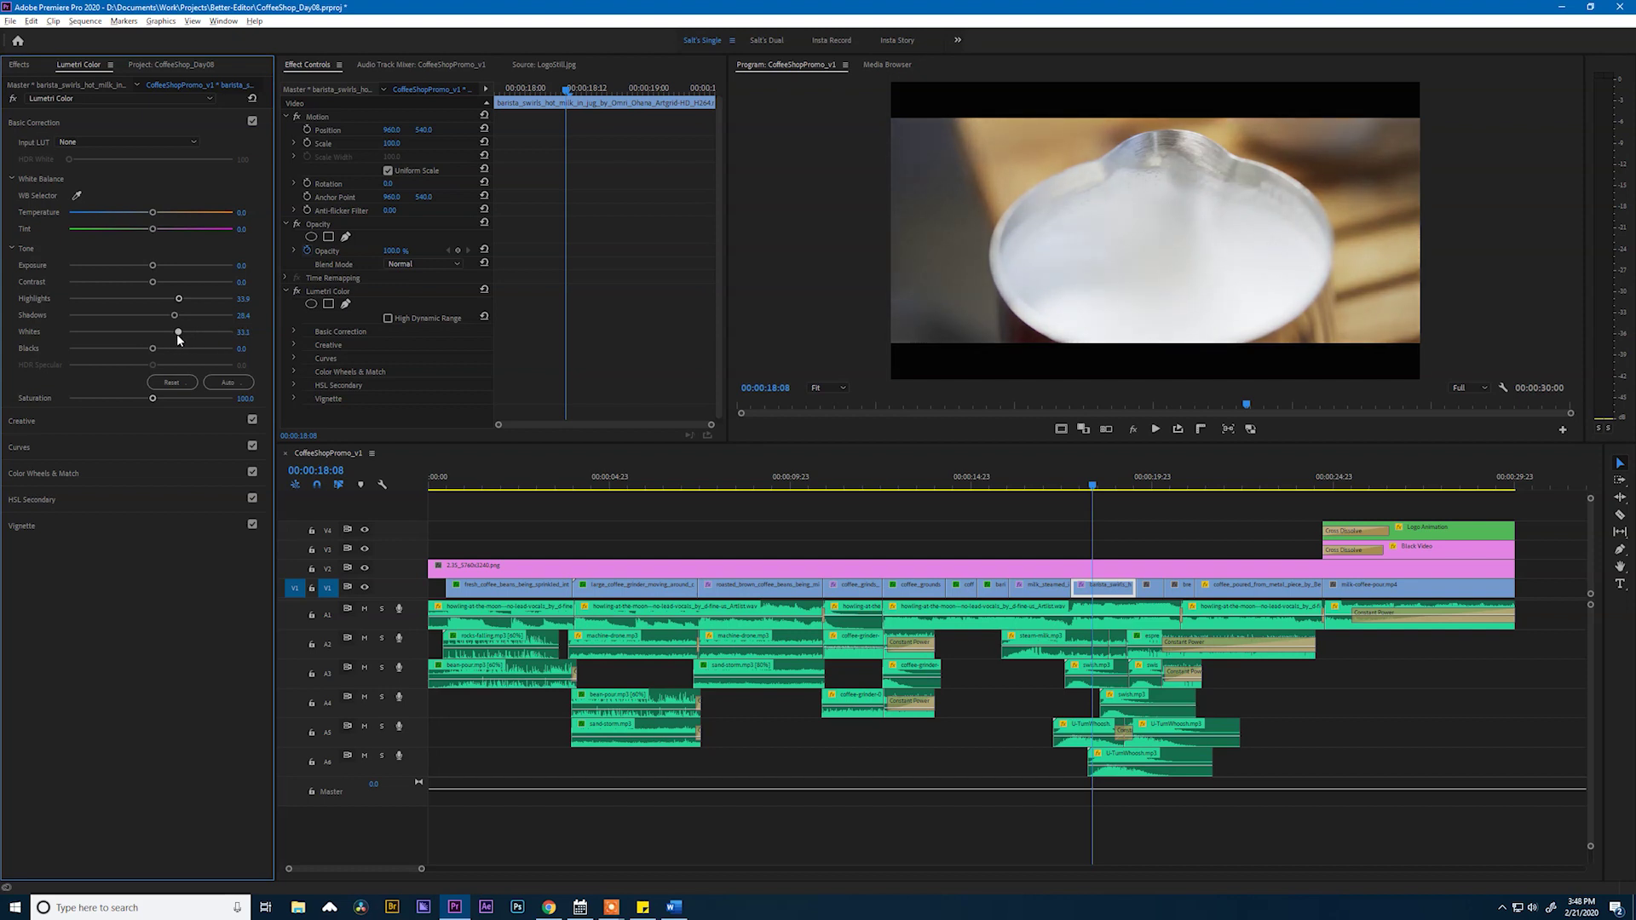
pyautogui.moveTo(180, 339); pyautogui.dragTo(177, 337)
pyautogui.click(252, 122)
pyautogui.click(251, 122)
pyautogui.moveTo(1088, 485); pyautogui.dragTo(1153, 489)
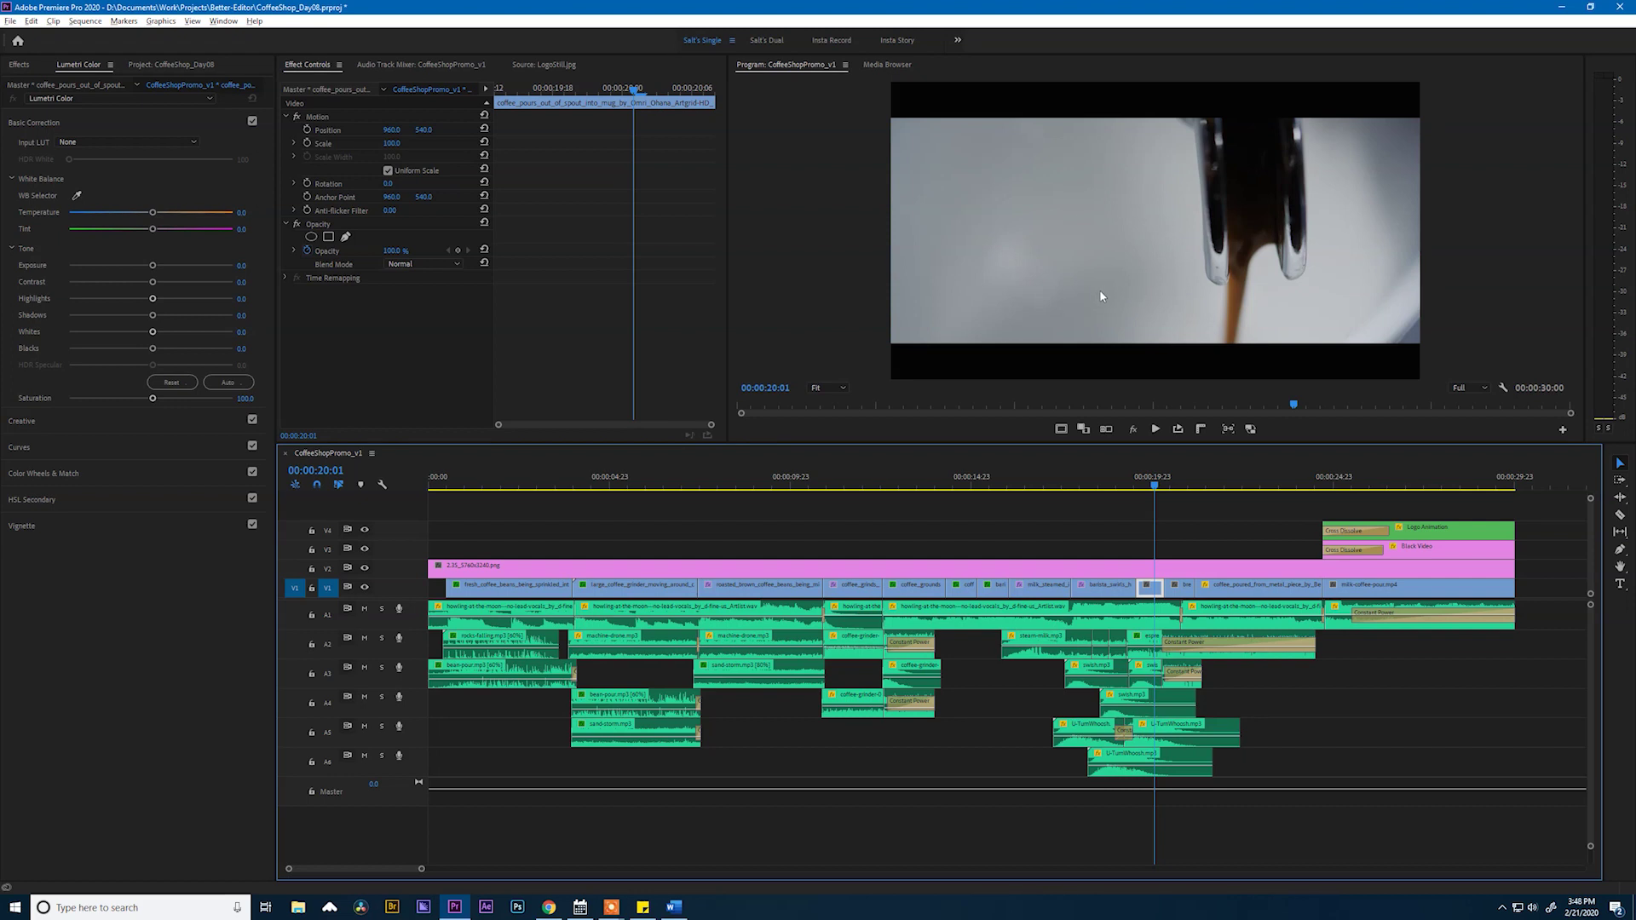
# White-balance the coffee-pour clip off its grey background and shift the tint toward magenta
pyautogui.click(75, 197)
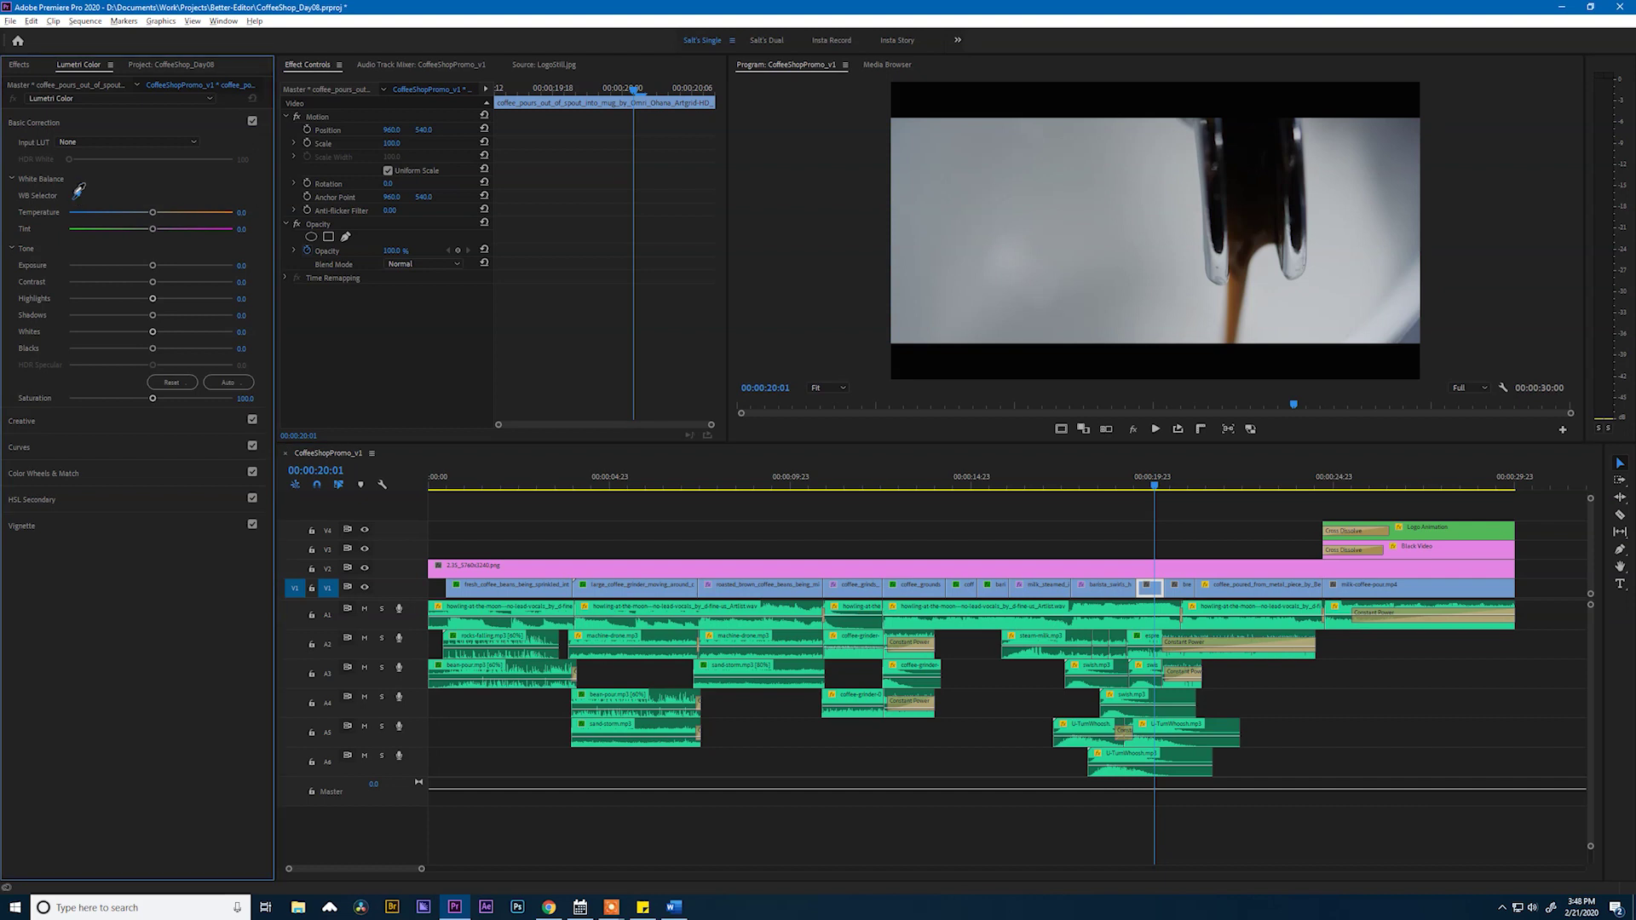
pyautogui.click(1265, 326)
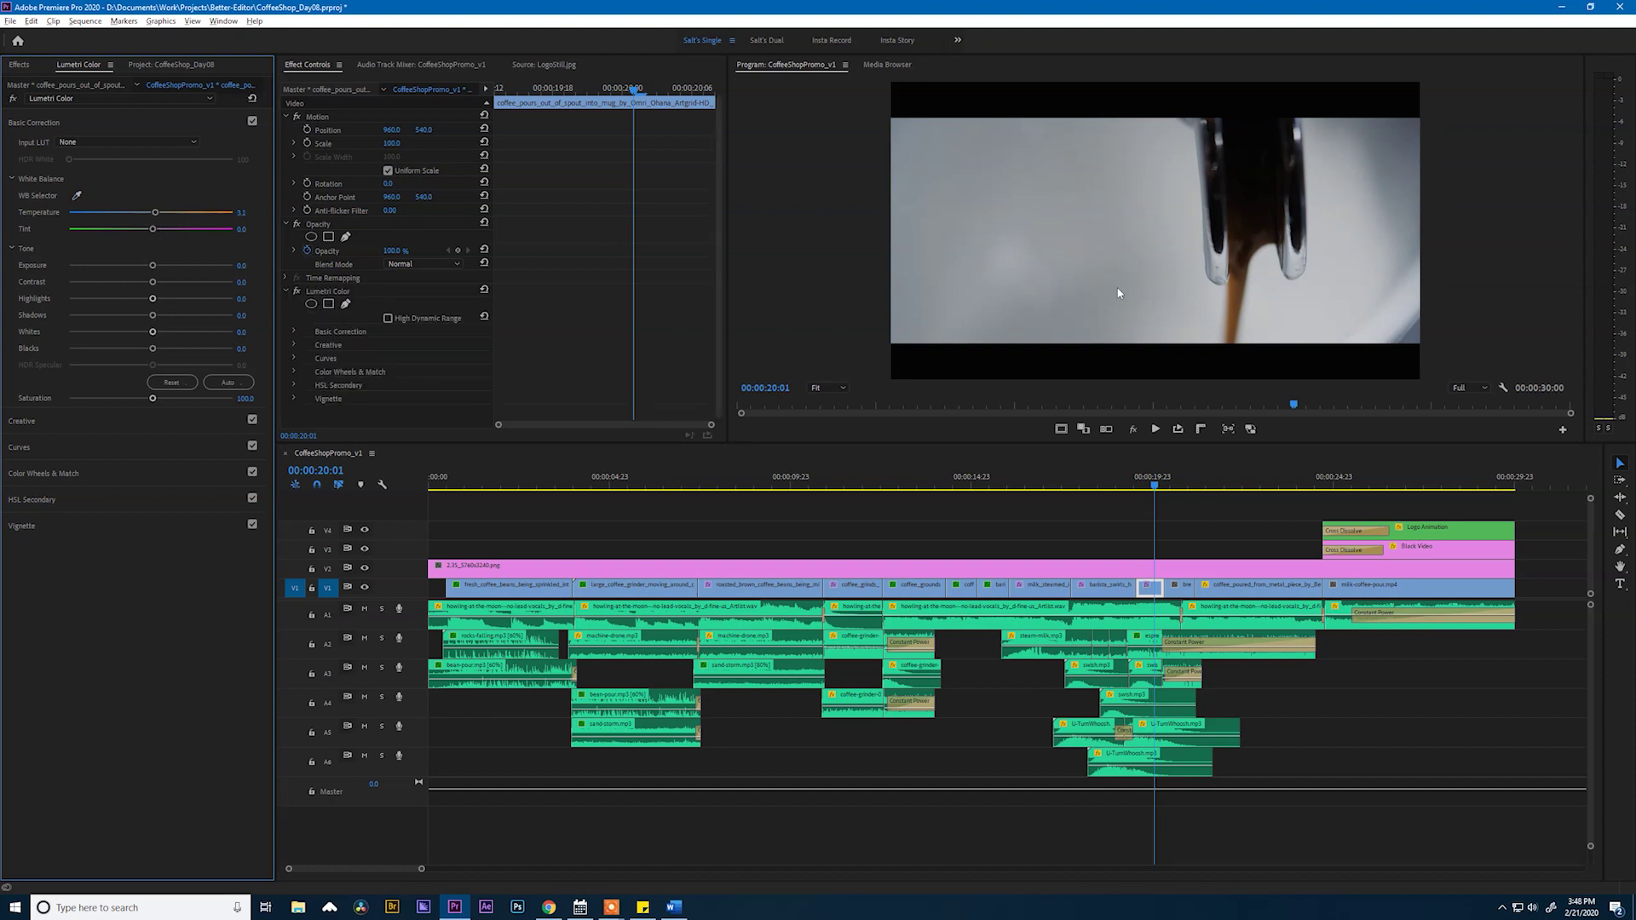
pyautogui.moveTo(152, 229); pyautogui.dragTo(205, 316)
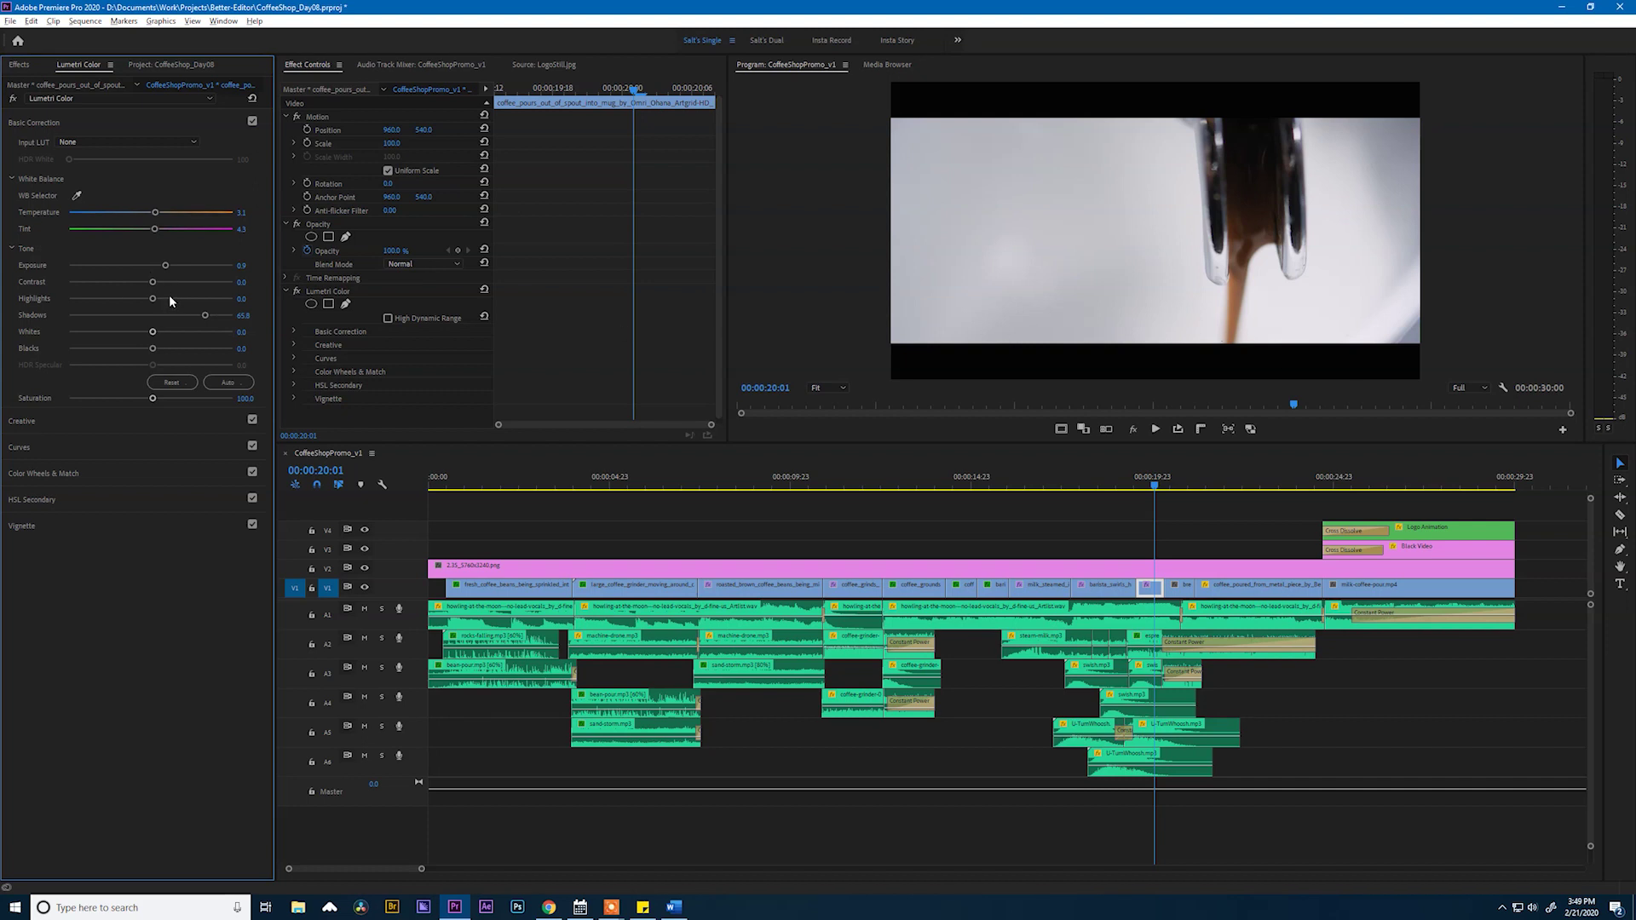
# Lower the coffee-pour clip's exposure and lift its shadows to 47.3
pyautogui.moveTo(165, 272); pyautogui.dragTo(157, 300)
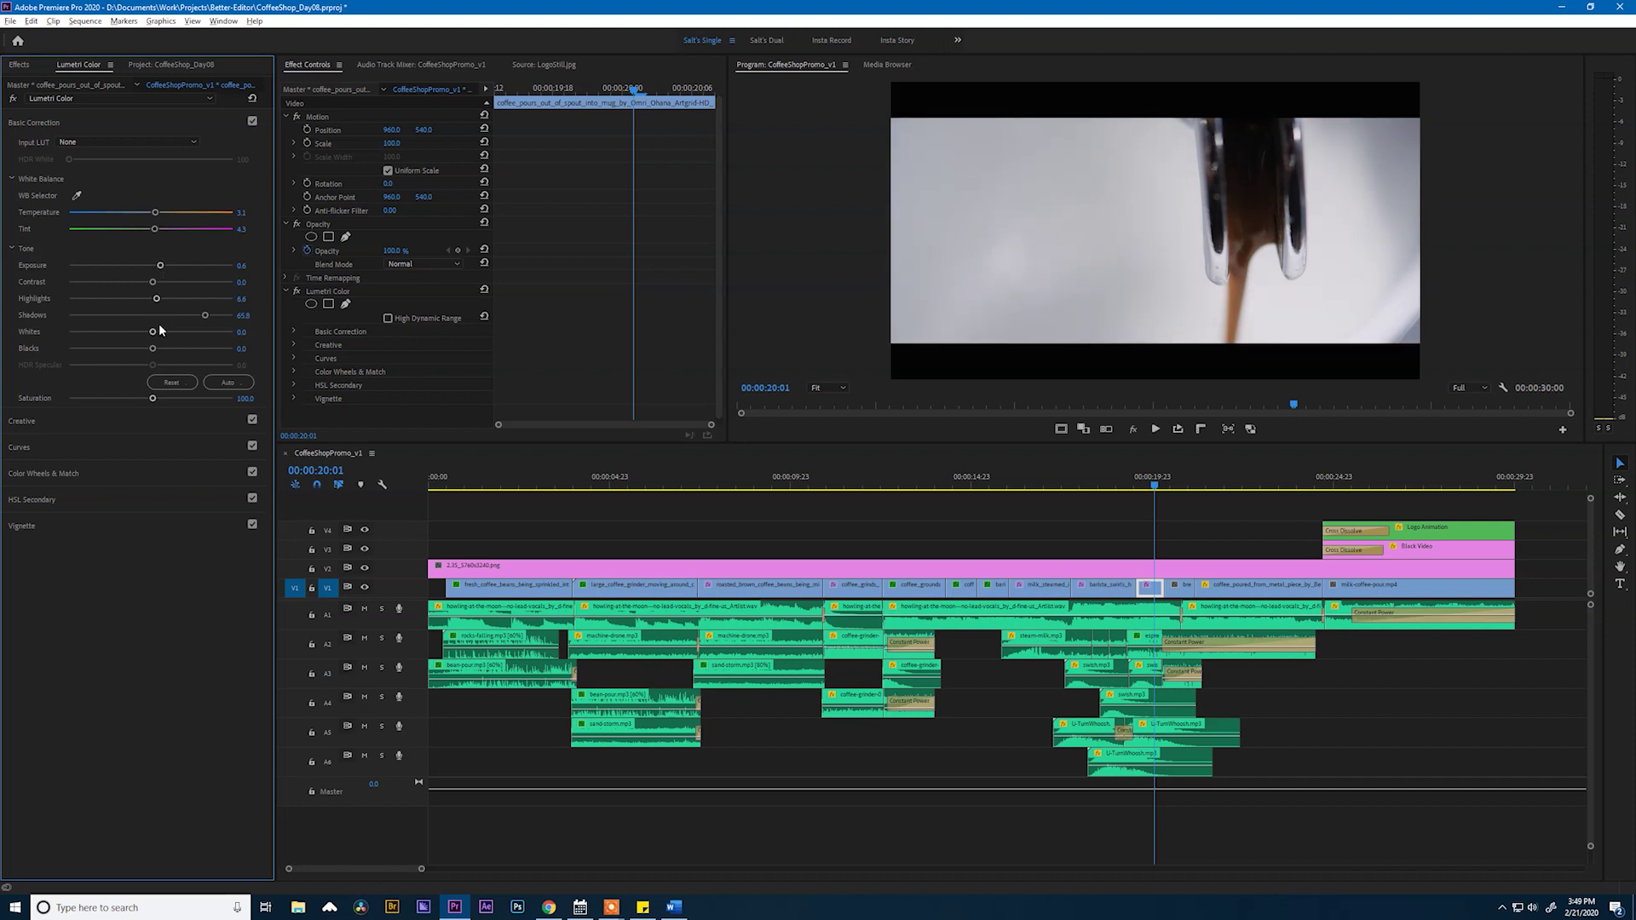
pyautogui.moveTo(204, 315); pyautogui.dragTo(206, 319)
pyautogui.click(1137, 493)
pyautogui.moveTo(1137, 492)
pyautogui.mouseDown()
pyautogui.moveTo(1114, 492)
pyautogui.moveTo(1150, 494)
pyautogui.mouseUp()
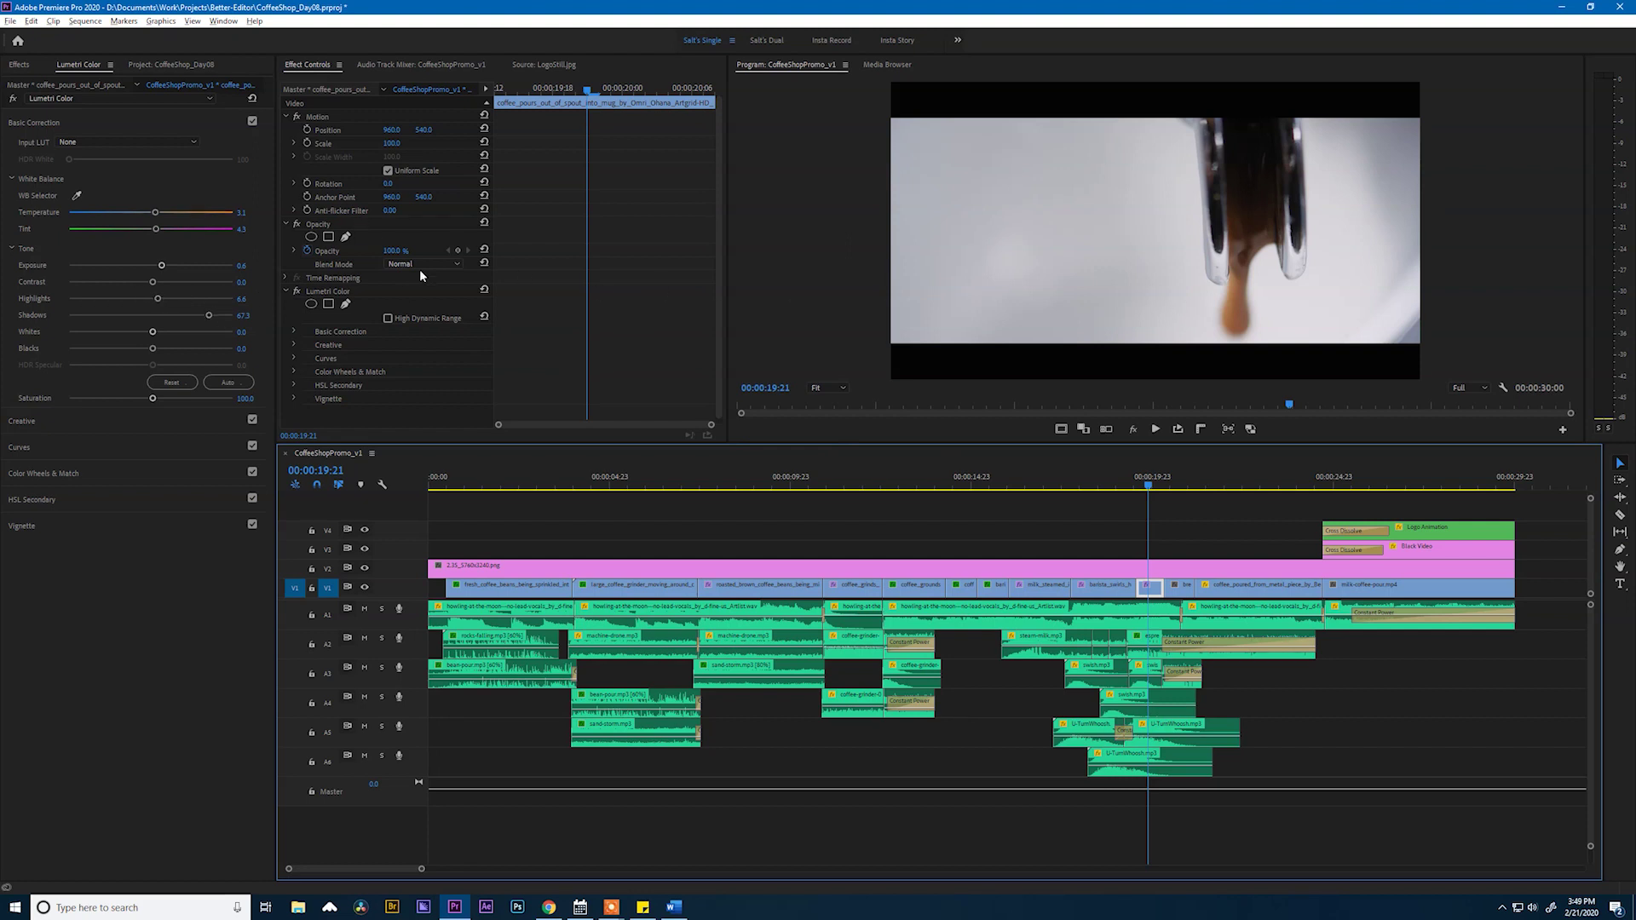
pyautogui.click(286, 291)
# Duplicate the clip's Lumetri Color effect and reset the copy to defaults
pyautogui.click(319, 290)
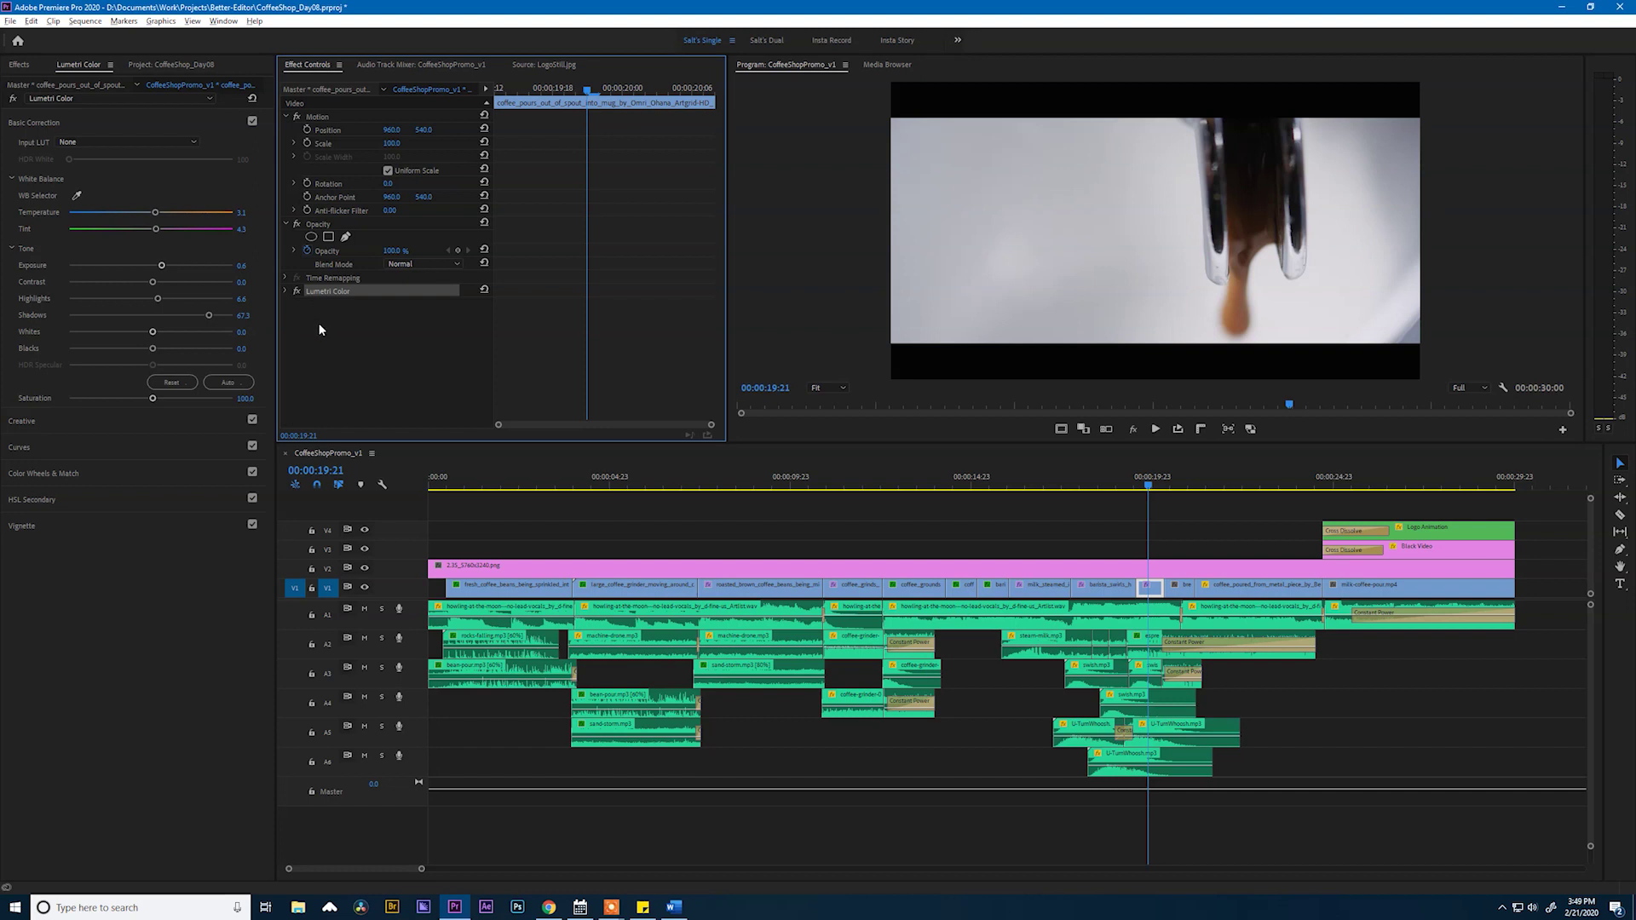
pyautogui.hotkey('ctrl', 'c')
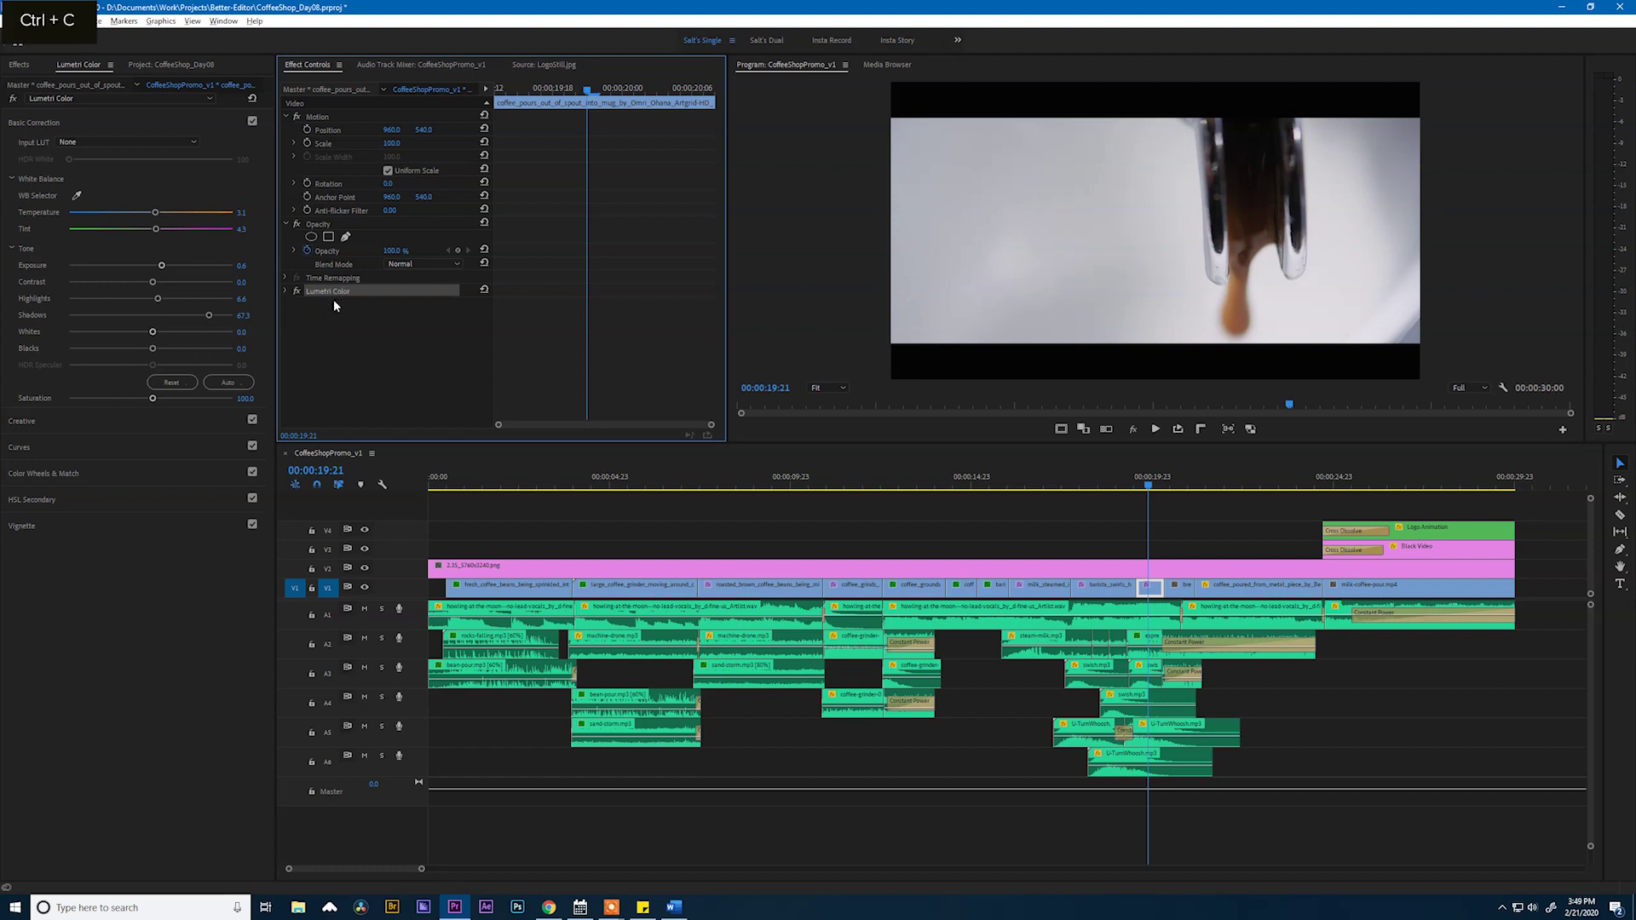
pyautogui.hotkey('ctrl', 'v')
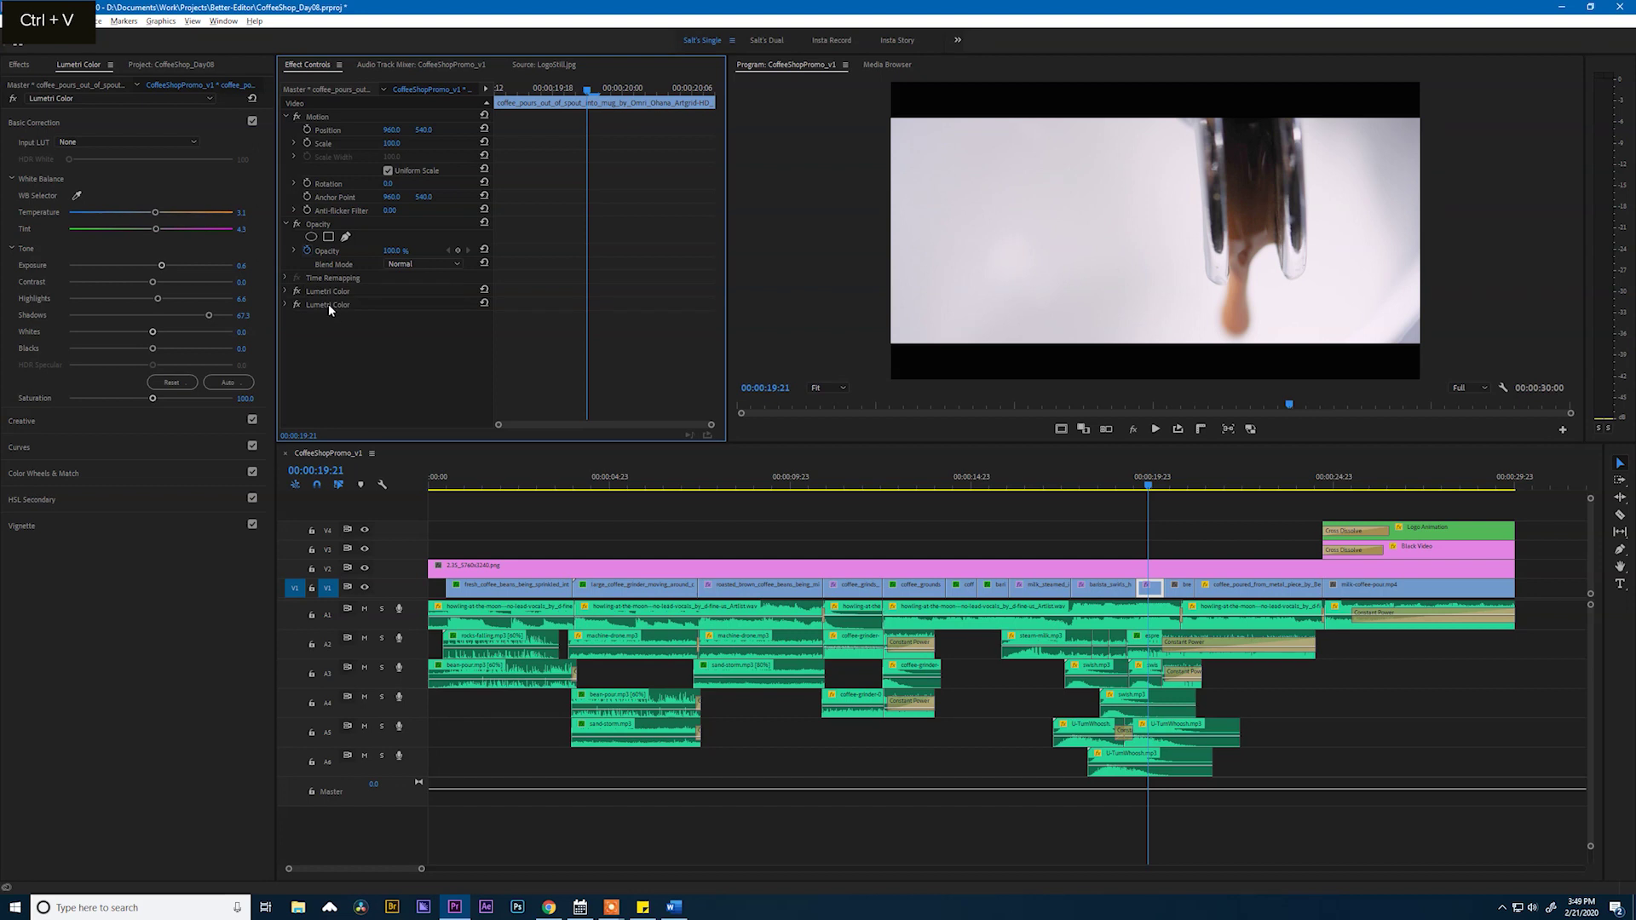
pyautogui.click(484, 303)
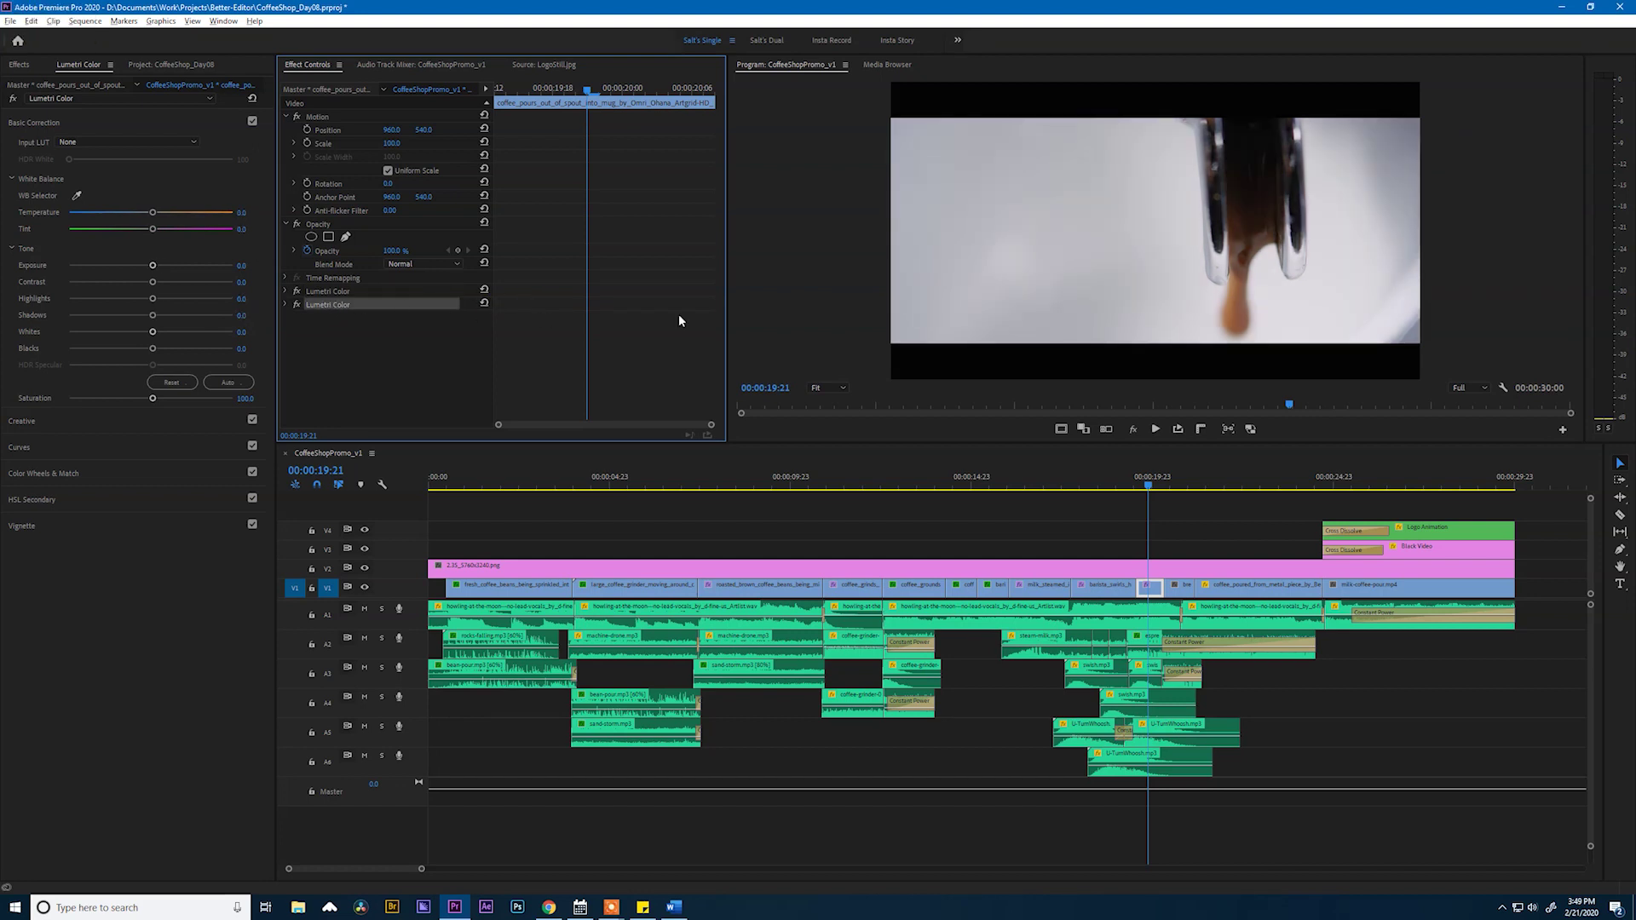
# Set the monitor zoom to 25% and add a freeform mask to the second Lumetri Color
pyautogui.click(818, 388)
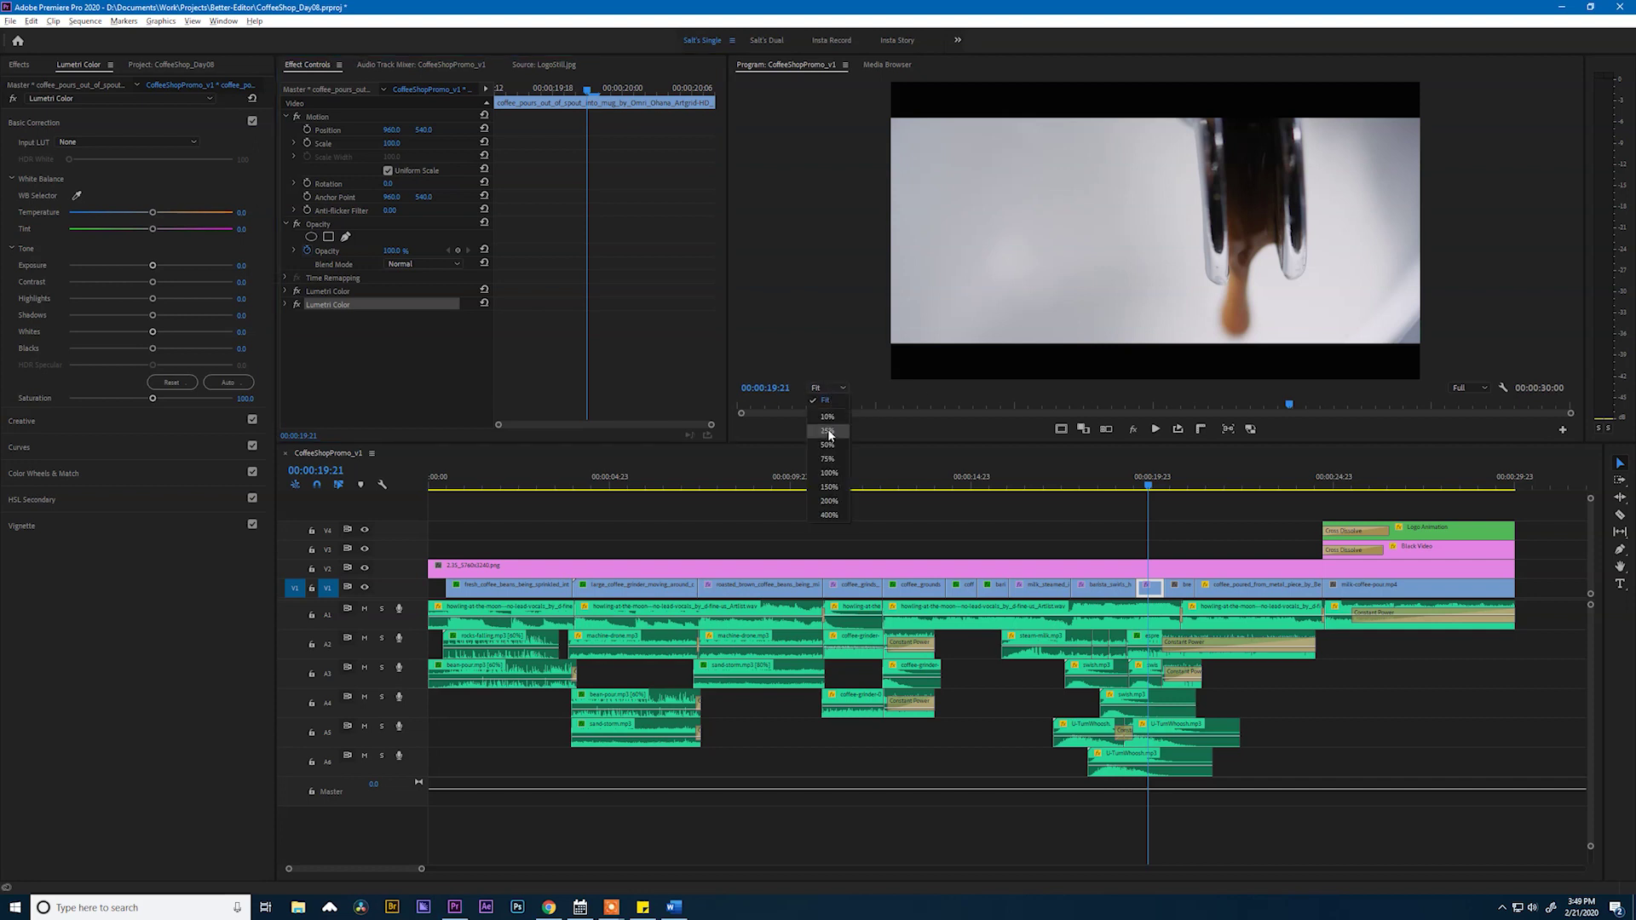
pyautogui.click(827, 430)
pyautogui.click(285, 304)
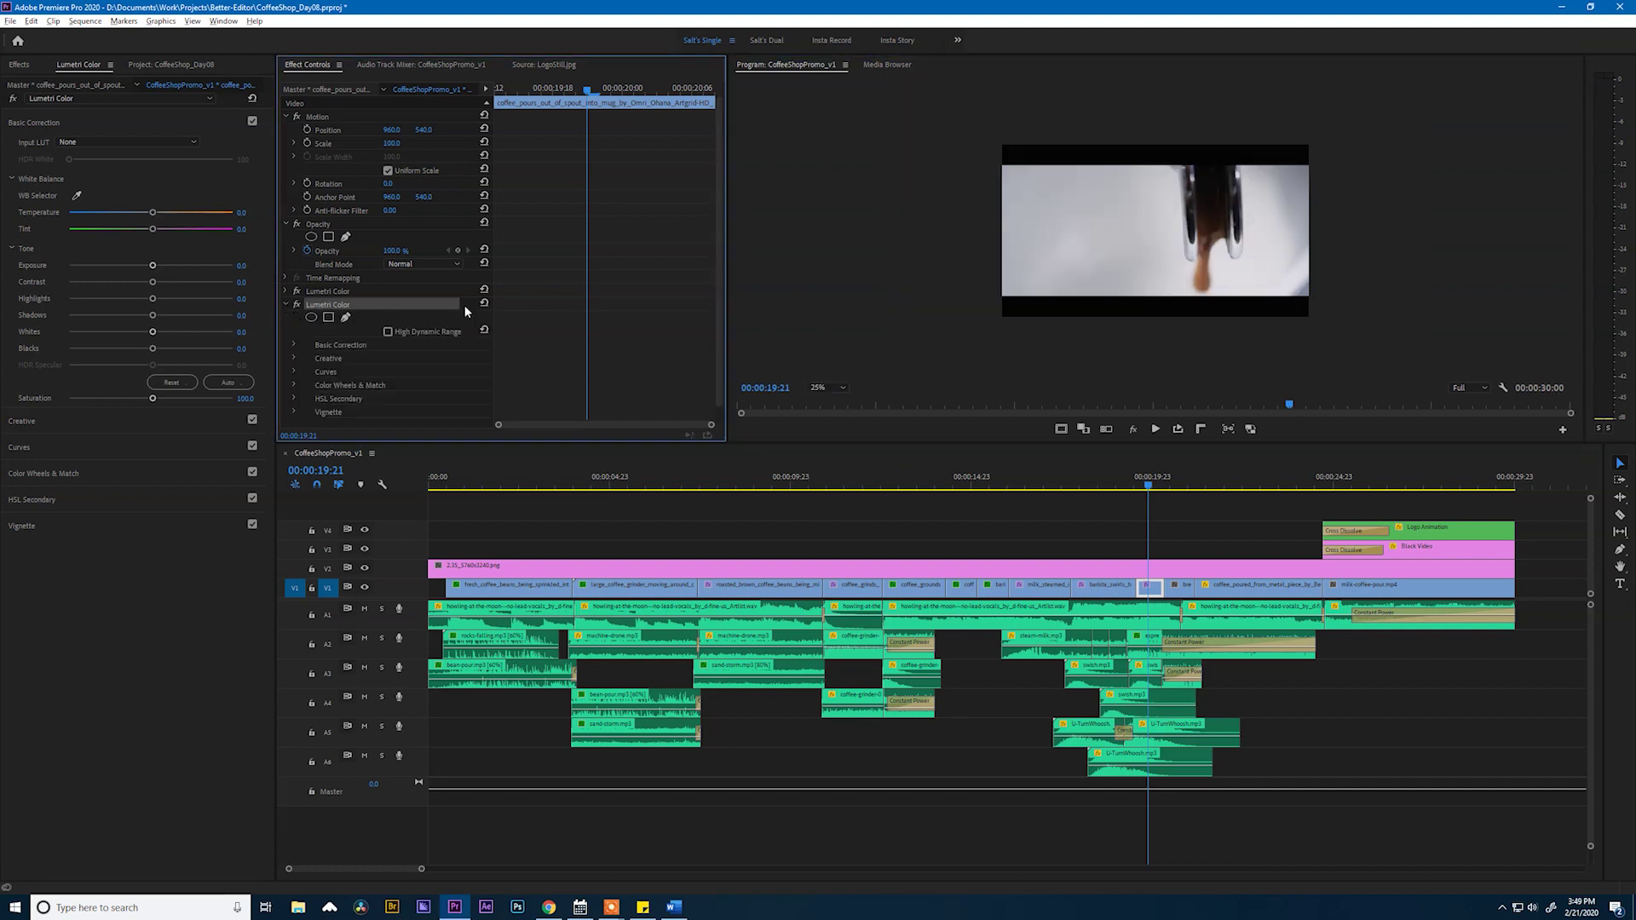
pyautogui.scroll(-1, 717, 267)
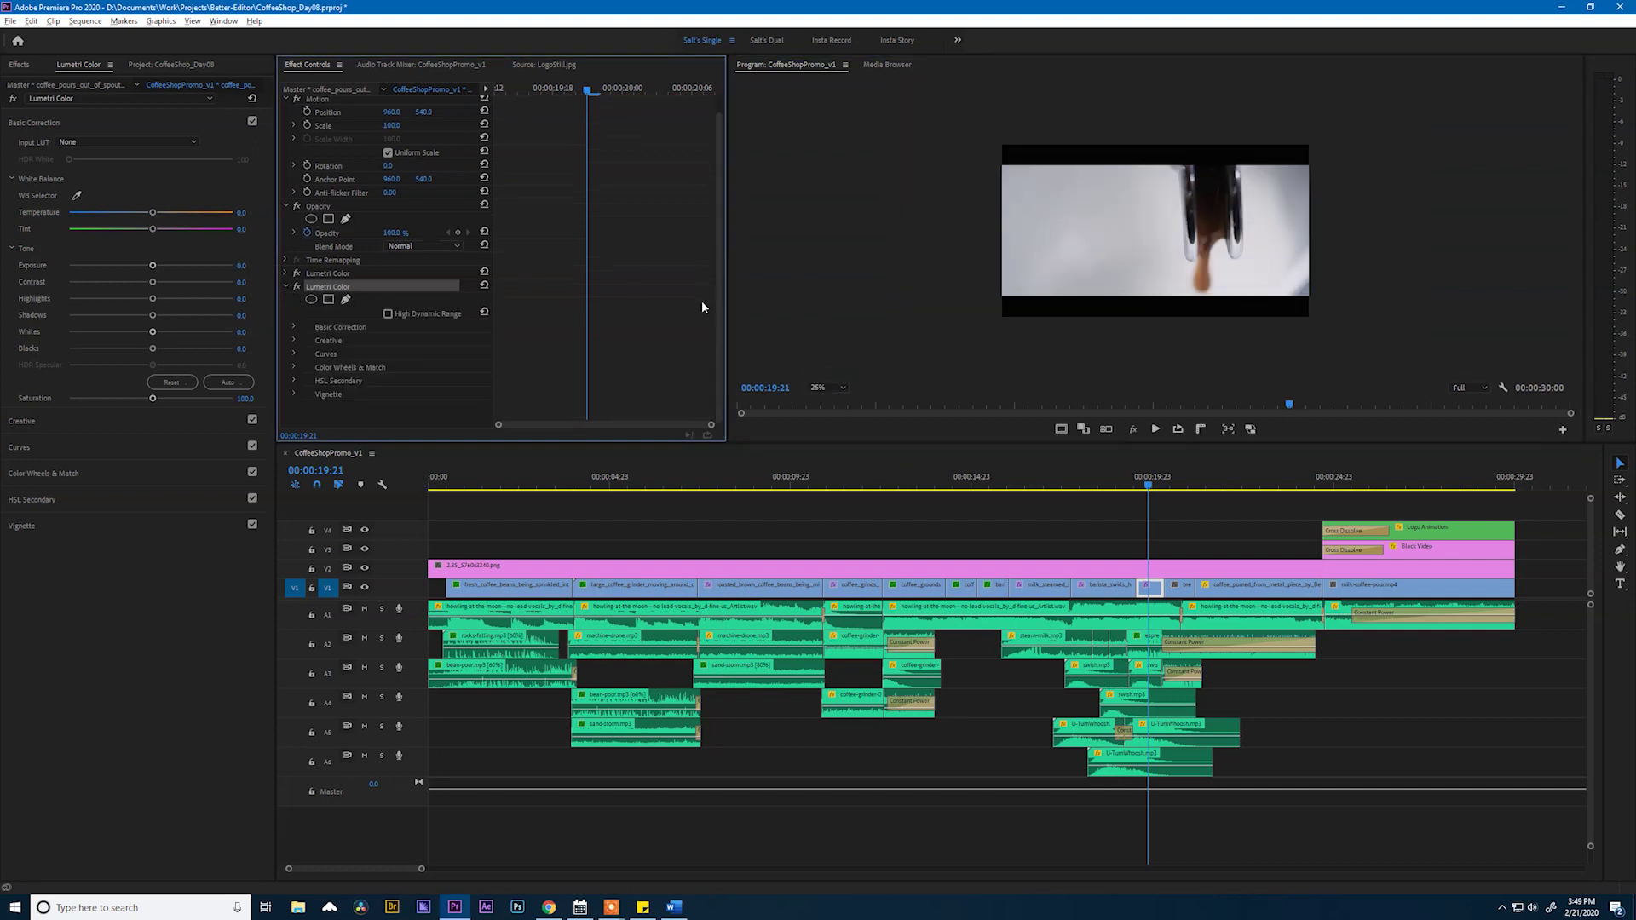
pyautogui.click(345, 300)
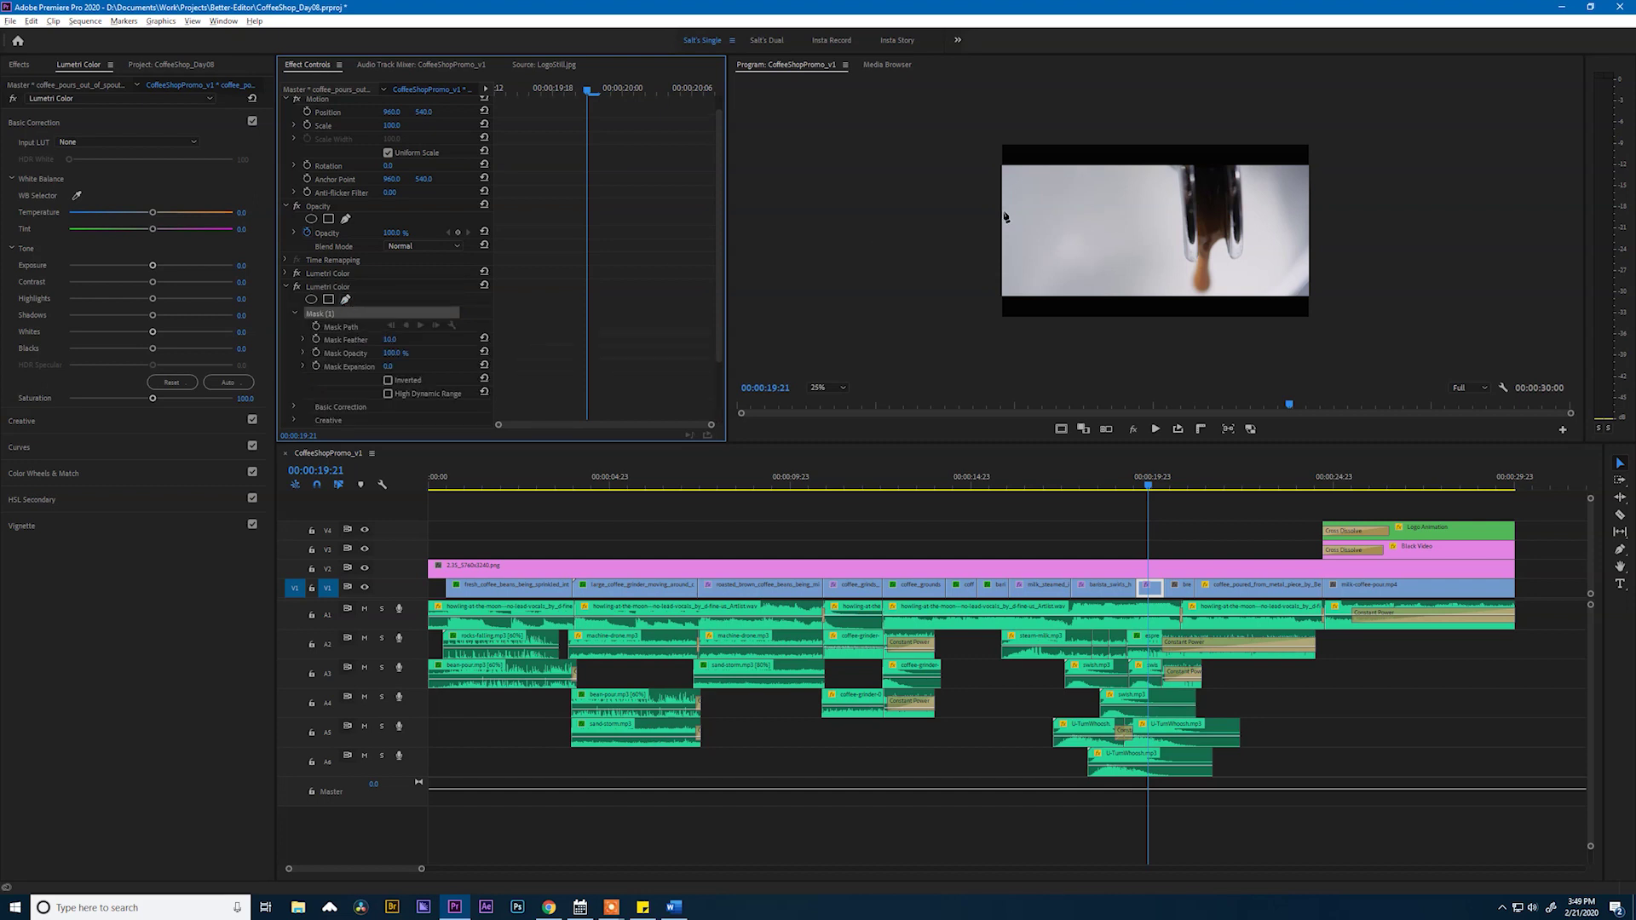
# Draw a closed four-point mask over the left area and feather it to about 276
pyautogui.click(954, 119)
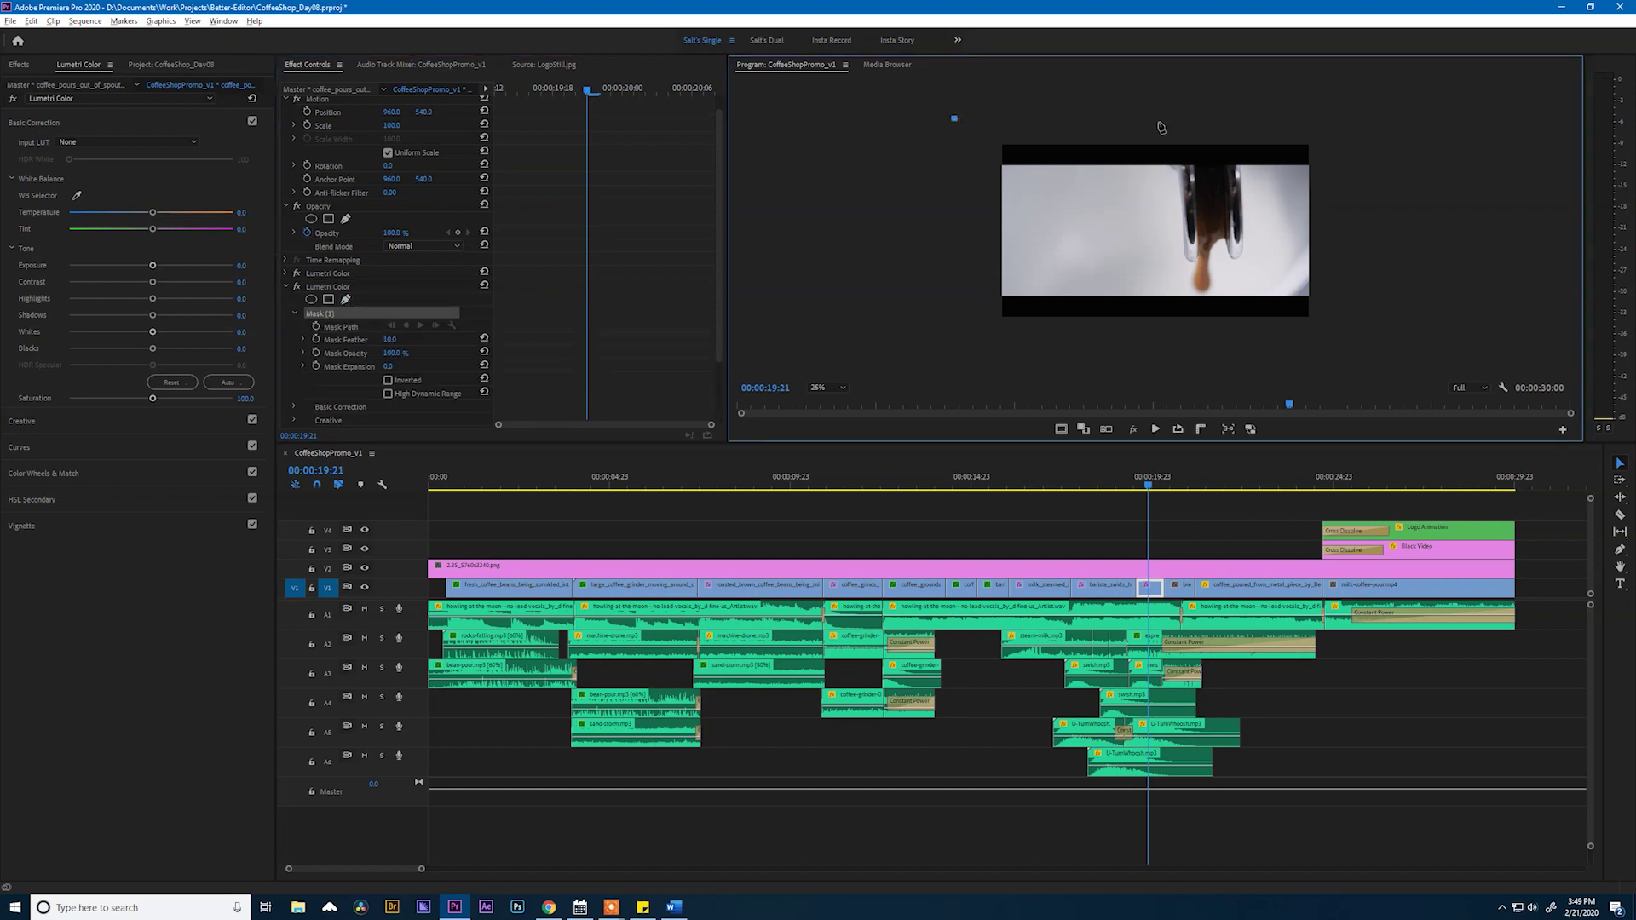
pyautogui.click(1156, 124)
pyautogui.click(1187, 336)
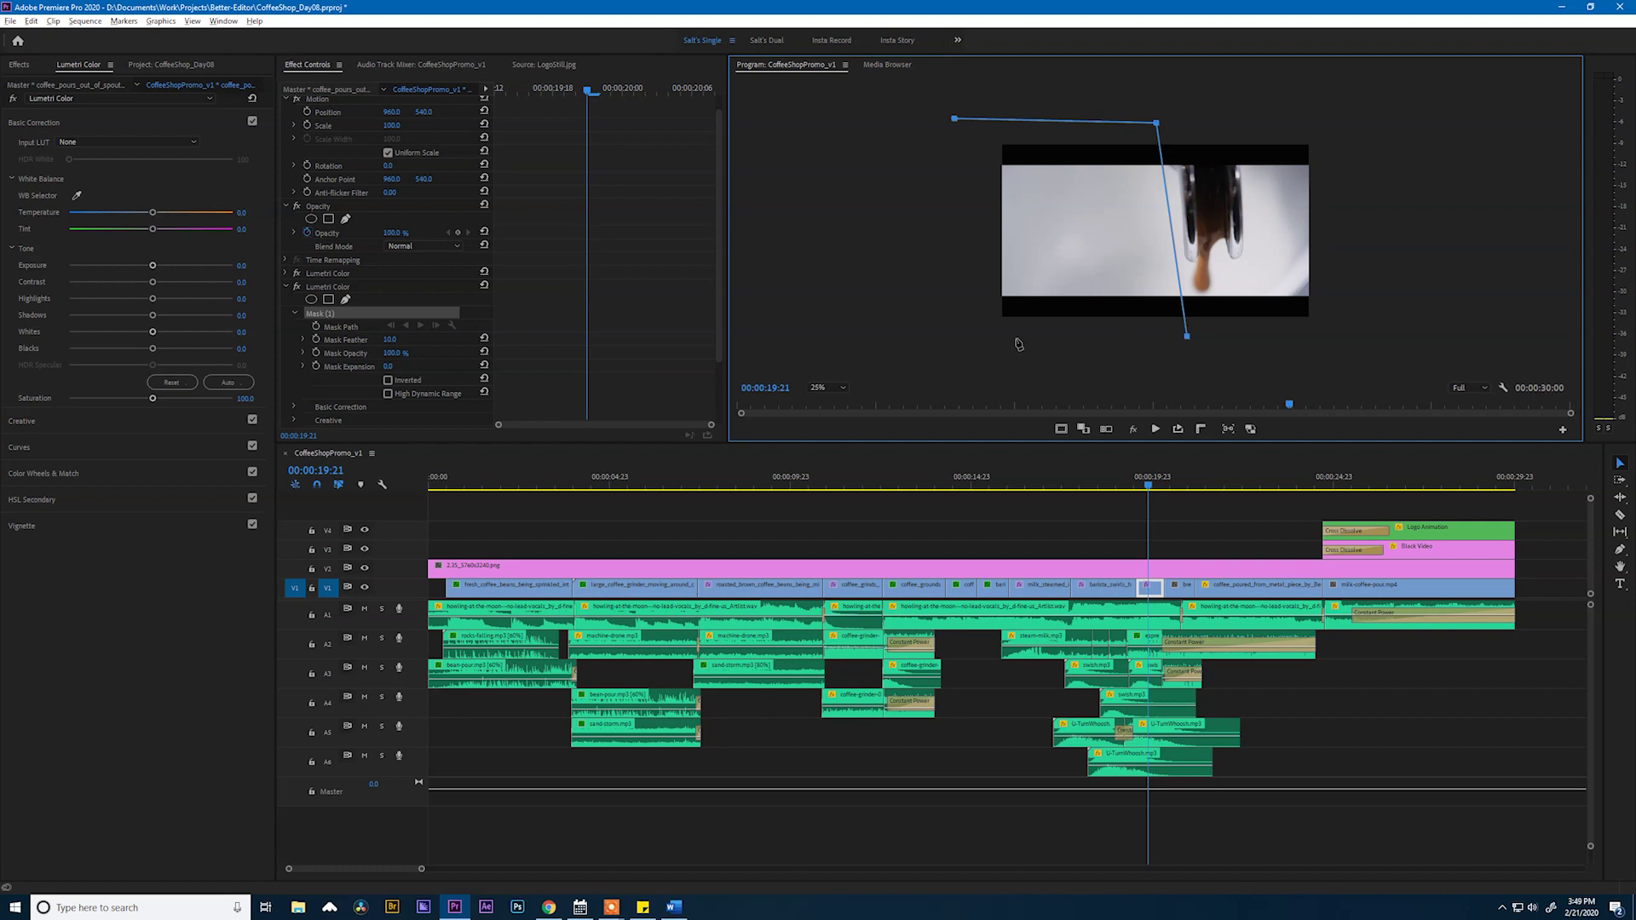
pyautogui.click(964, 347)
pyautogui.click(955, 119)
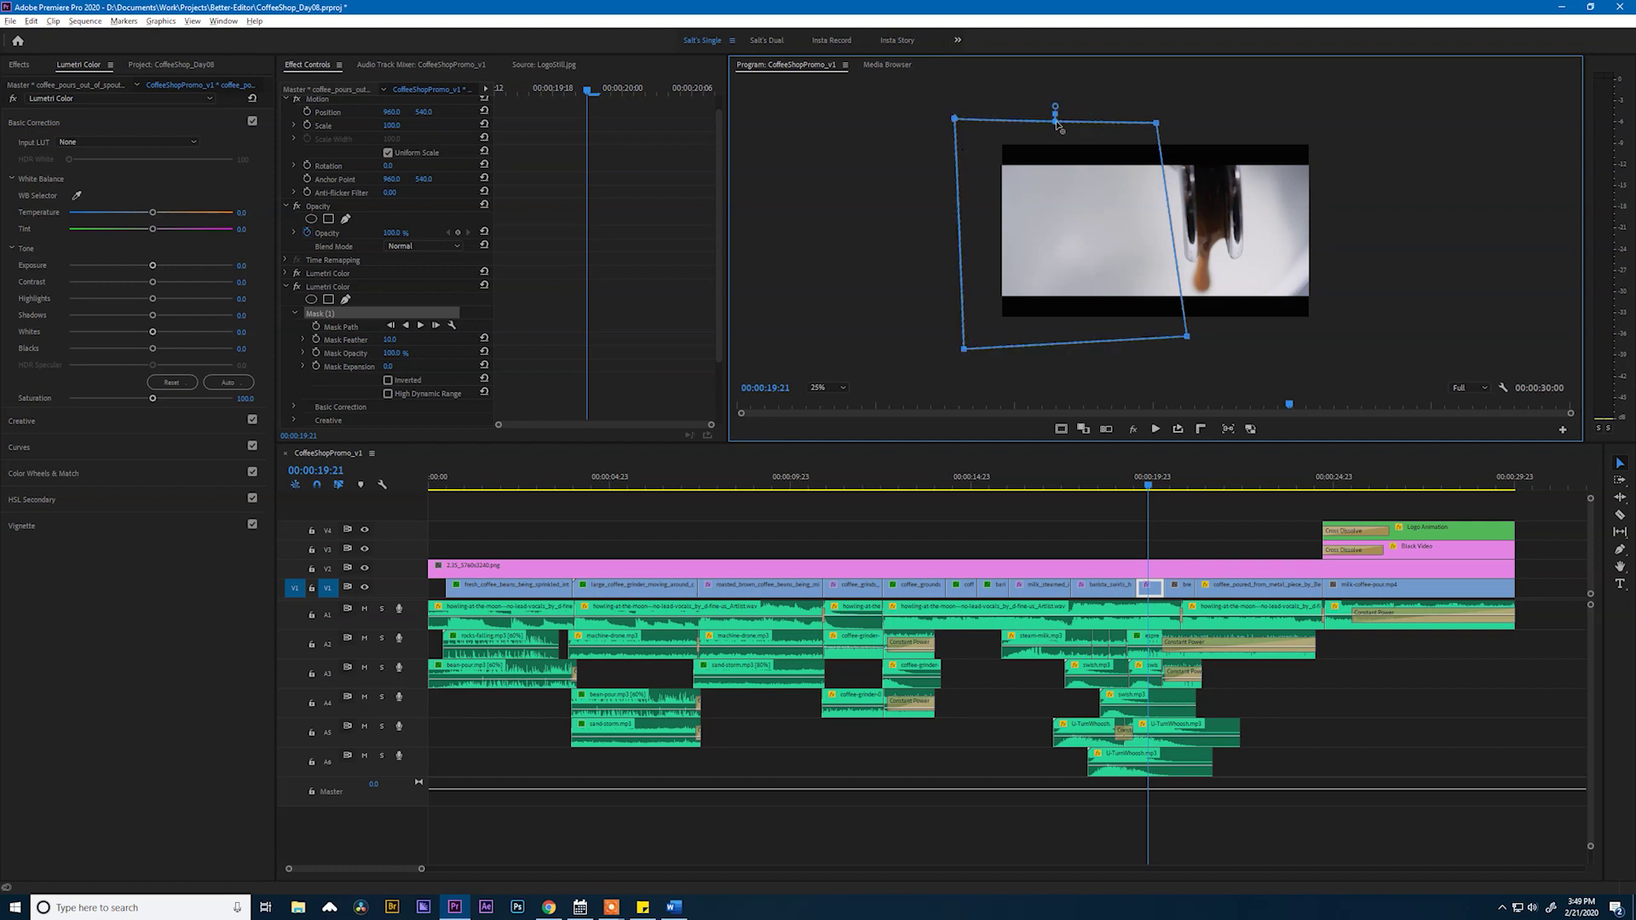
pyautogui.moveTo(1190, 239); pyautogui.dragTo(1215, 239)
pyautogui.click(322, 288)
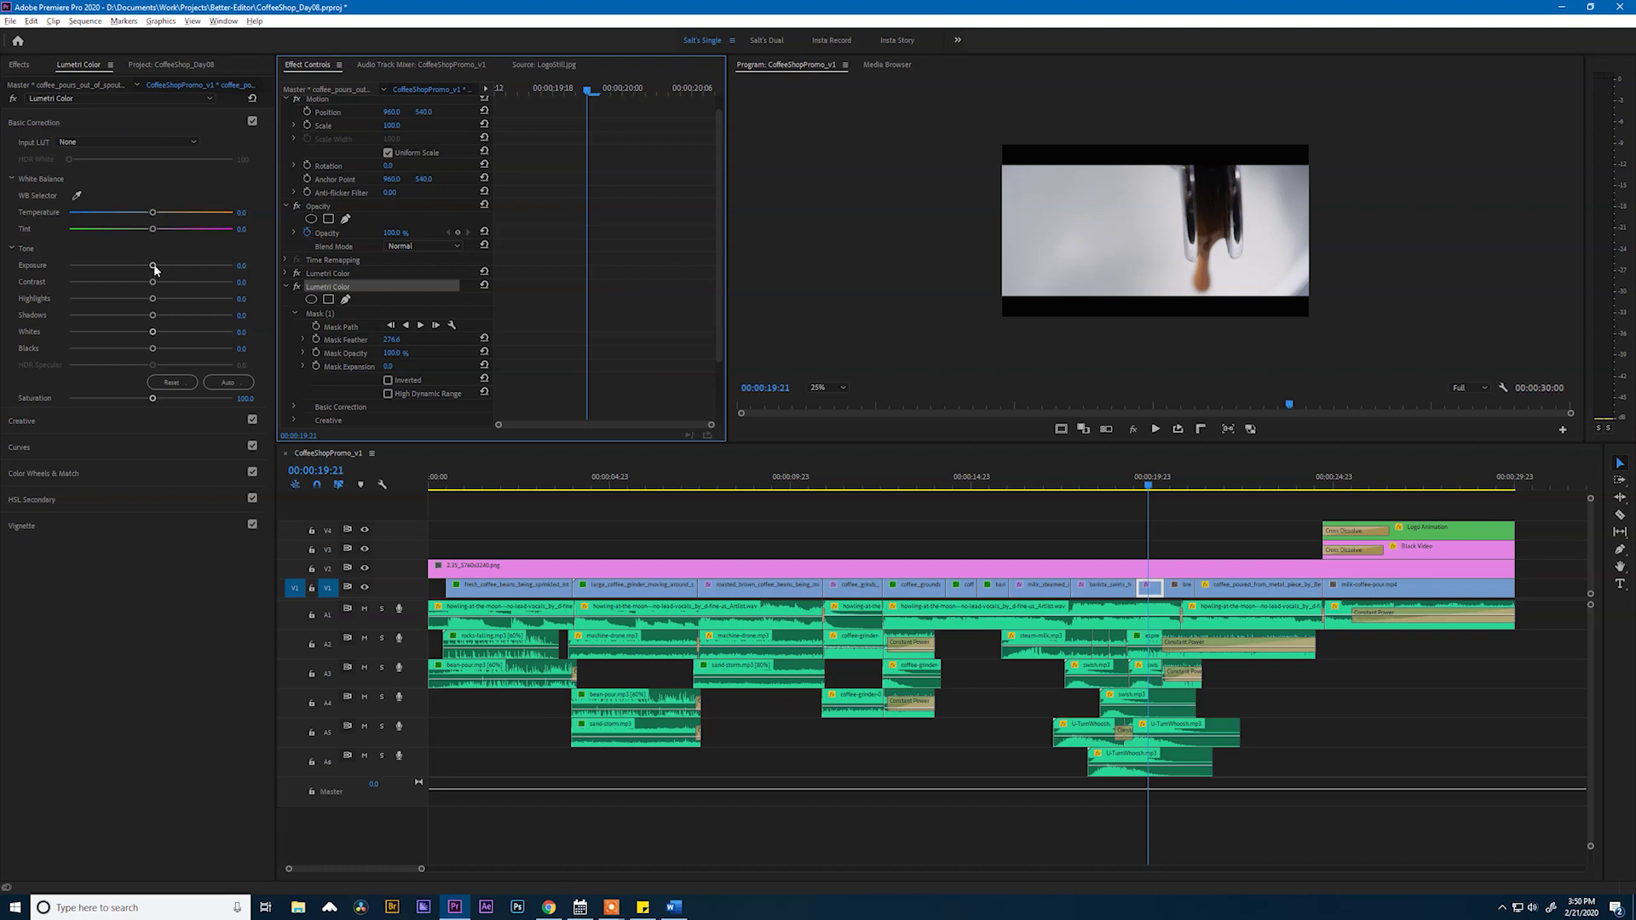
# Raise exposure inside the mask, compare with the effect off, and restore Fit zoom
pyautogui.moveTo(154, 266); pyautogui.dragTo(162, 269)
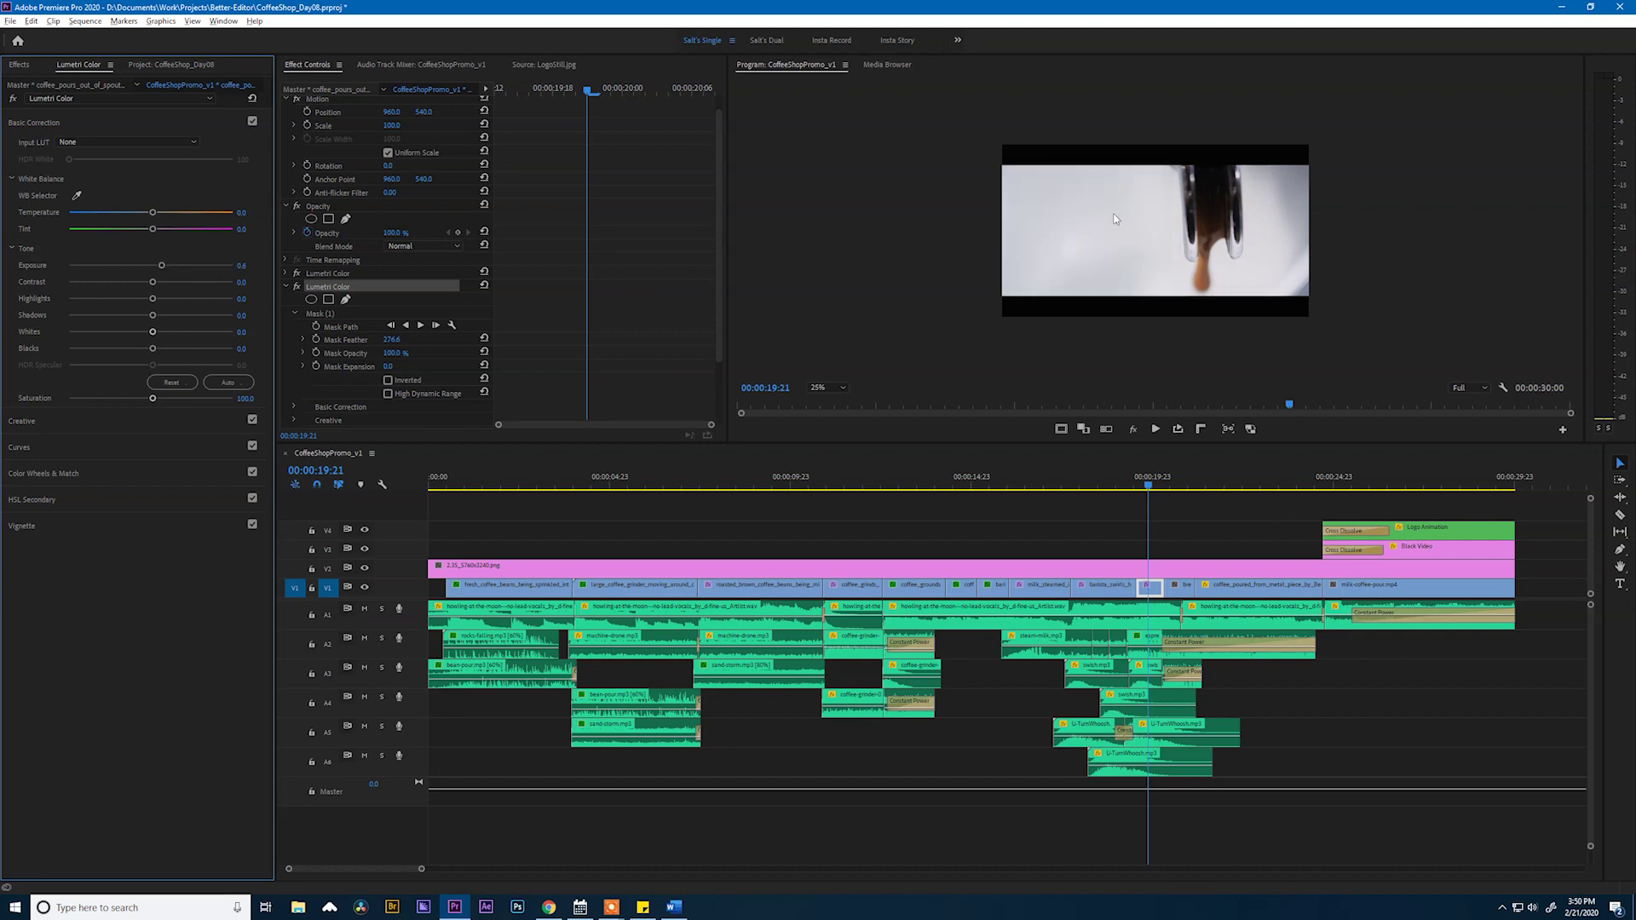
pyautogui.click(297, 287)
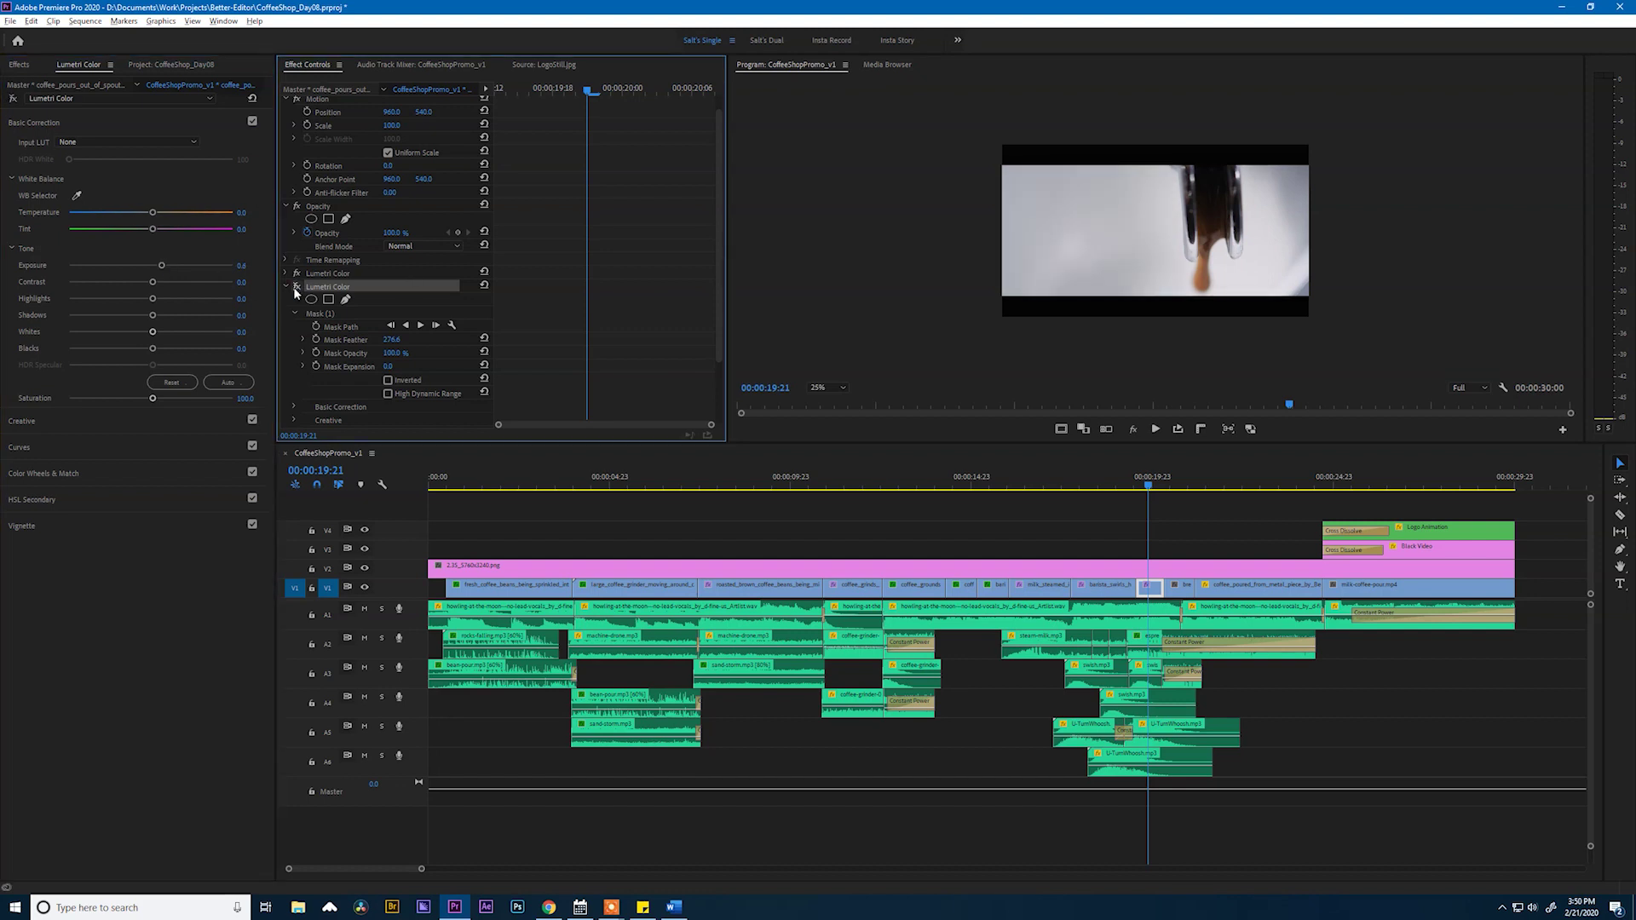
pyautogui.click(297, 287)
pyautogui.click(822, 387)
pyautogui.click(818, 399)
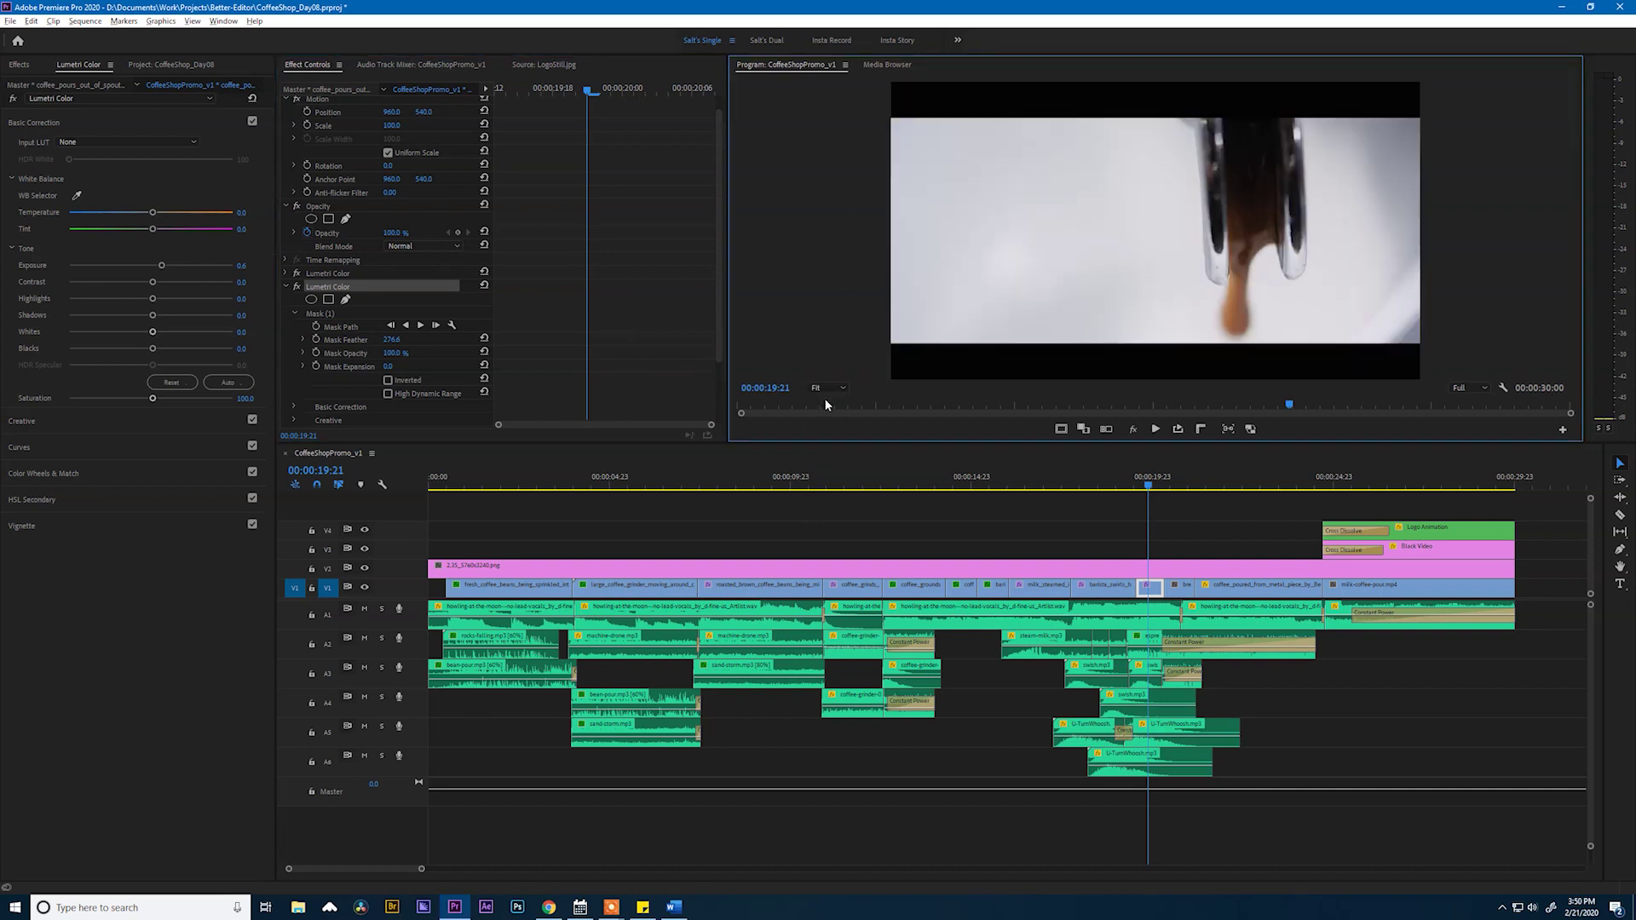
pyautogui.moveTo(1149, 482); pyautogui.dragTo(1150, 490)
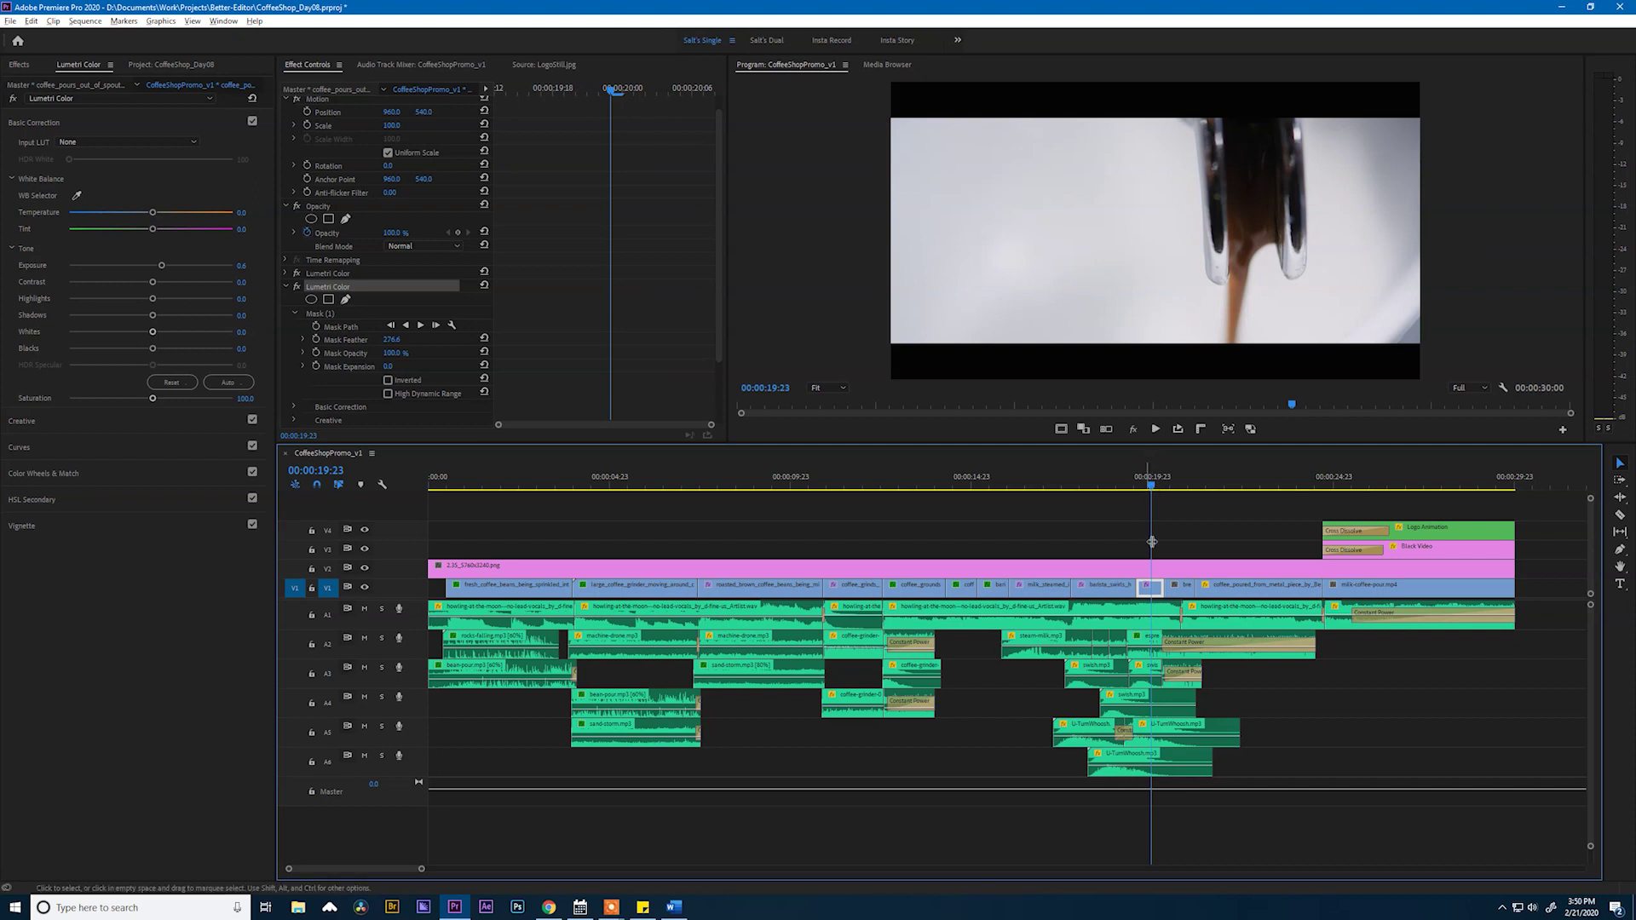
# Raise the brewed-coffee pour clip's Lumetri exposure to 1.0
pyautogui.click(1176, 484)
pyautogui.moveTo(1177, 482); pyautogui.dragTo(1181, 484)
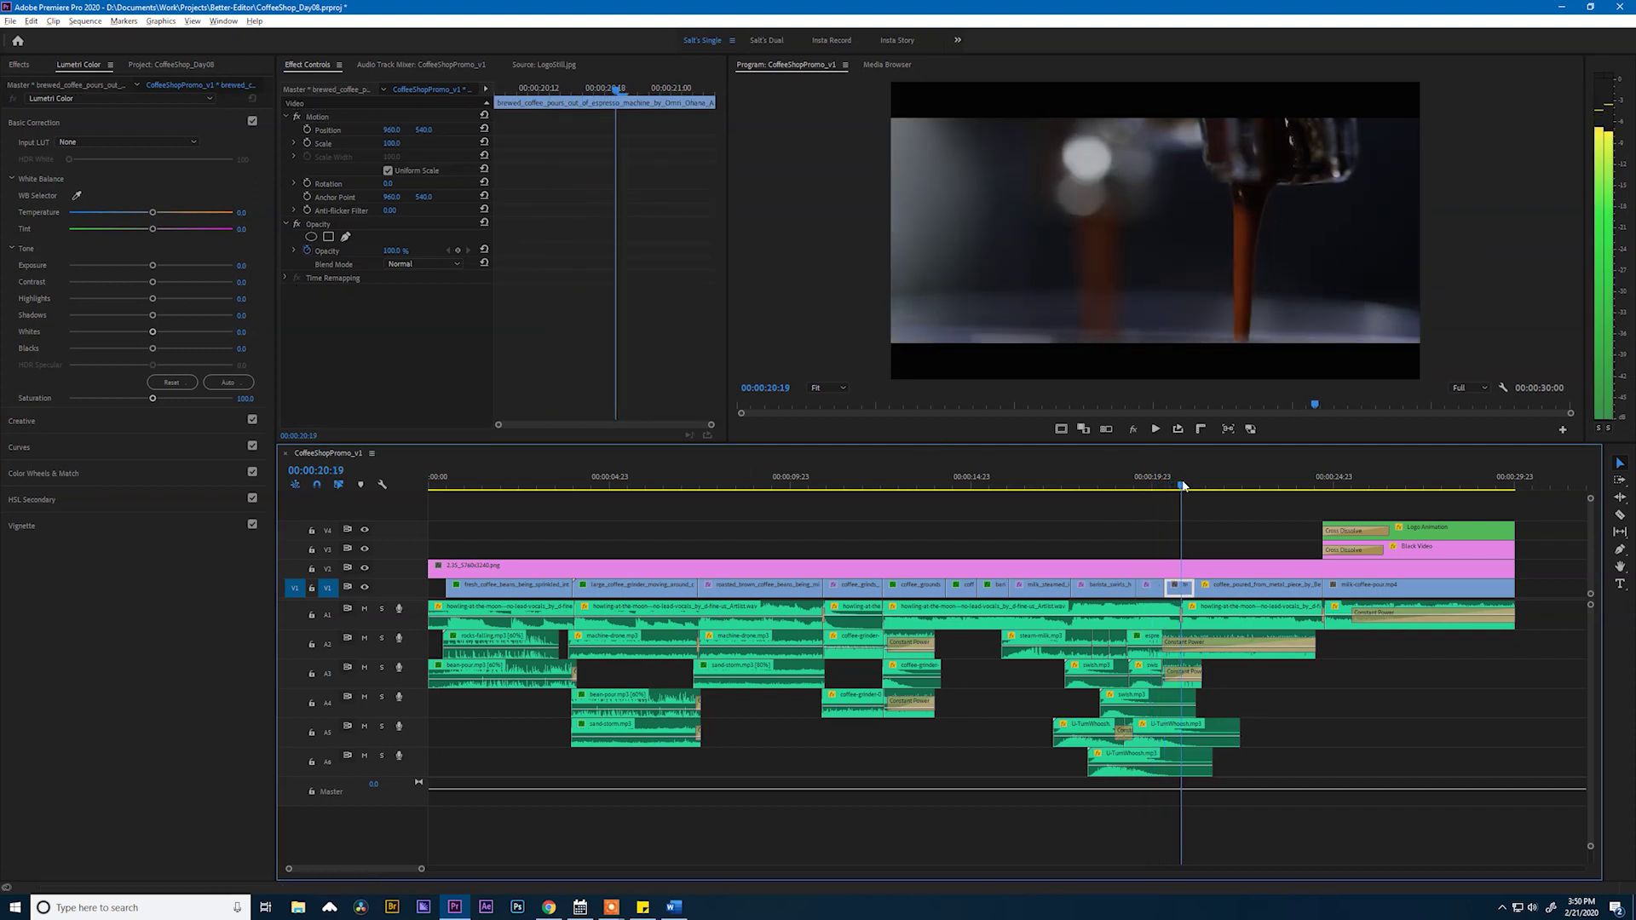
pyautogui.moveTo(157, 265); pyautogui.dragTo(168, 300)
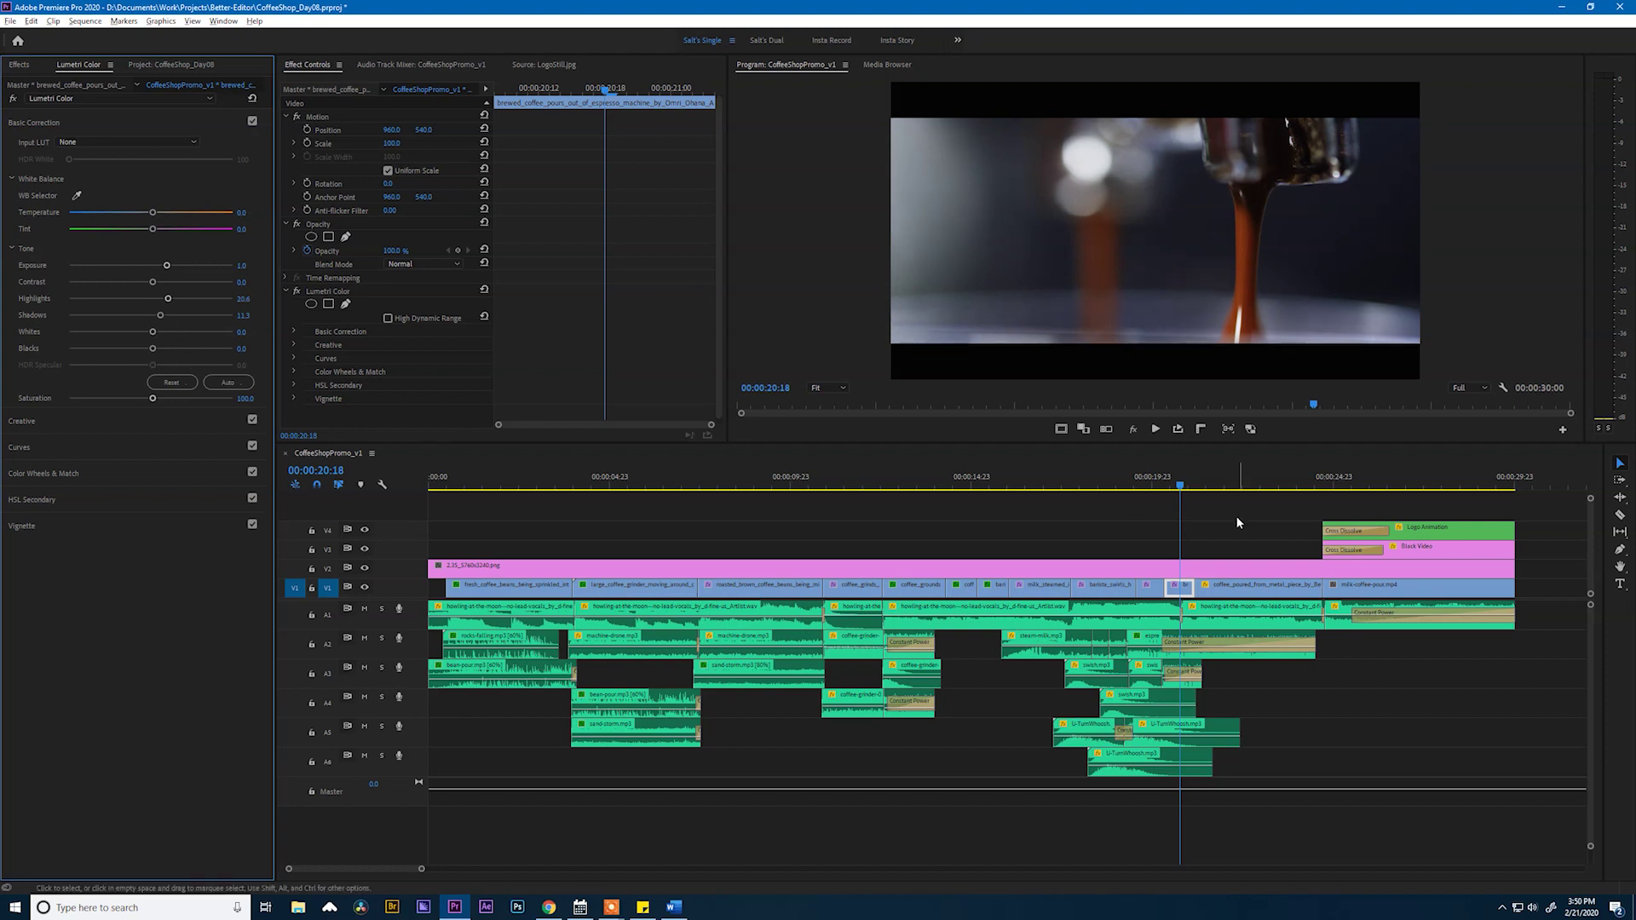
# Reset the masked espresso-drip clip's saturation to 100, then raise it to about 126.1
pyautogui.moveTo(1163, 484); pyautogui.dragTo(1153, 489)
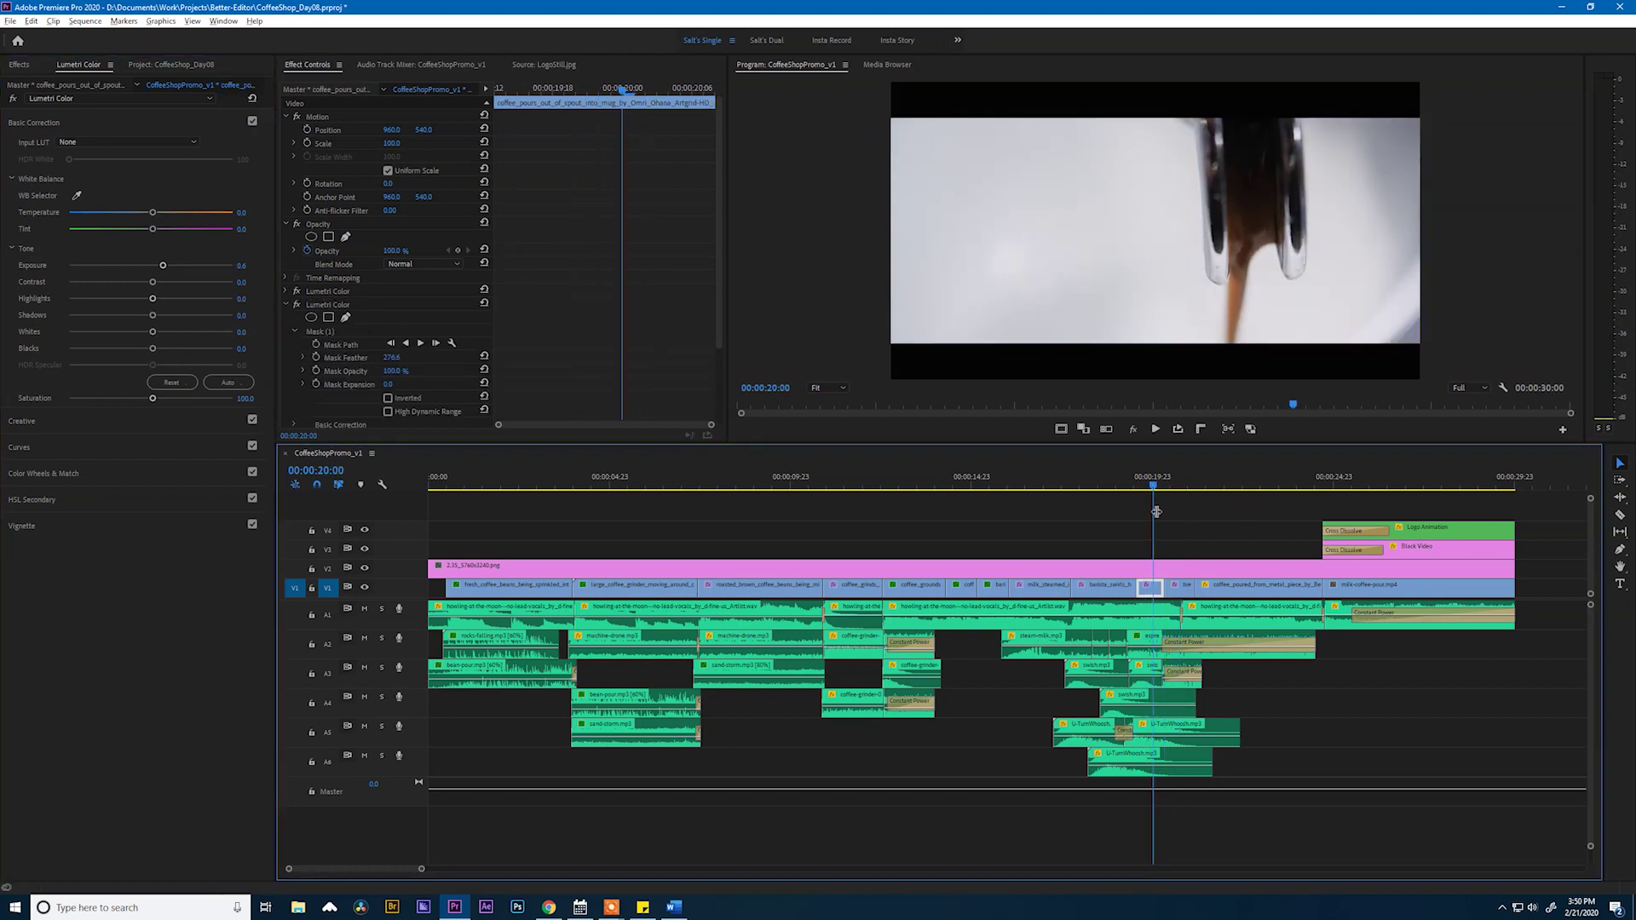
pyautogui.moveTo(154, 403); pyautogui.dragTo(173, 402)
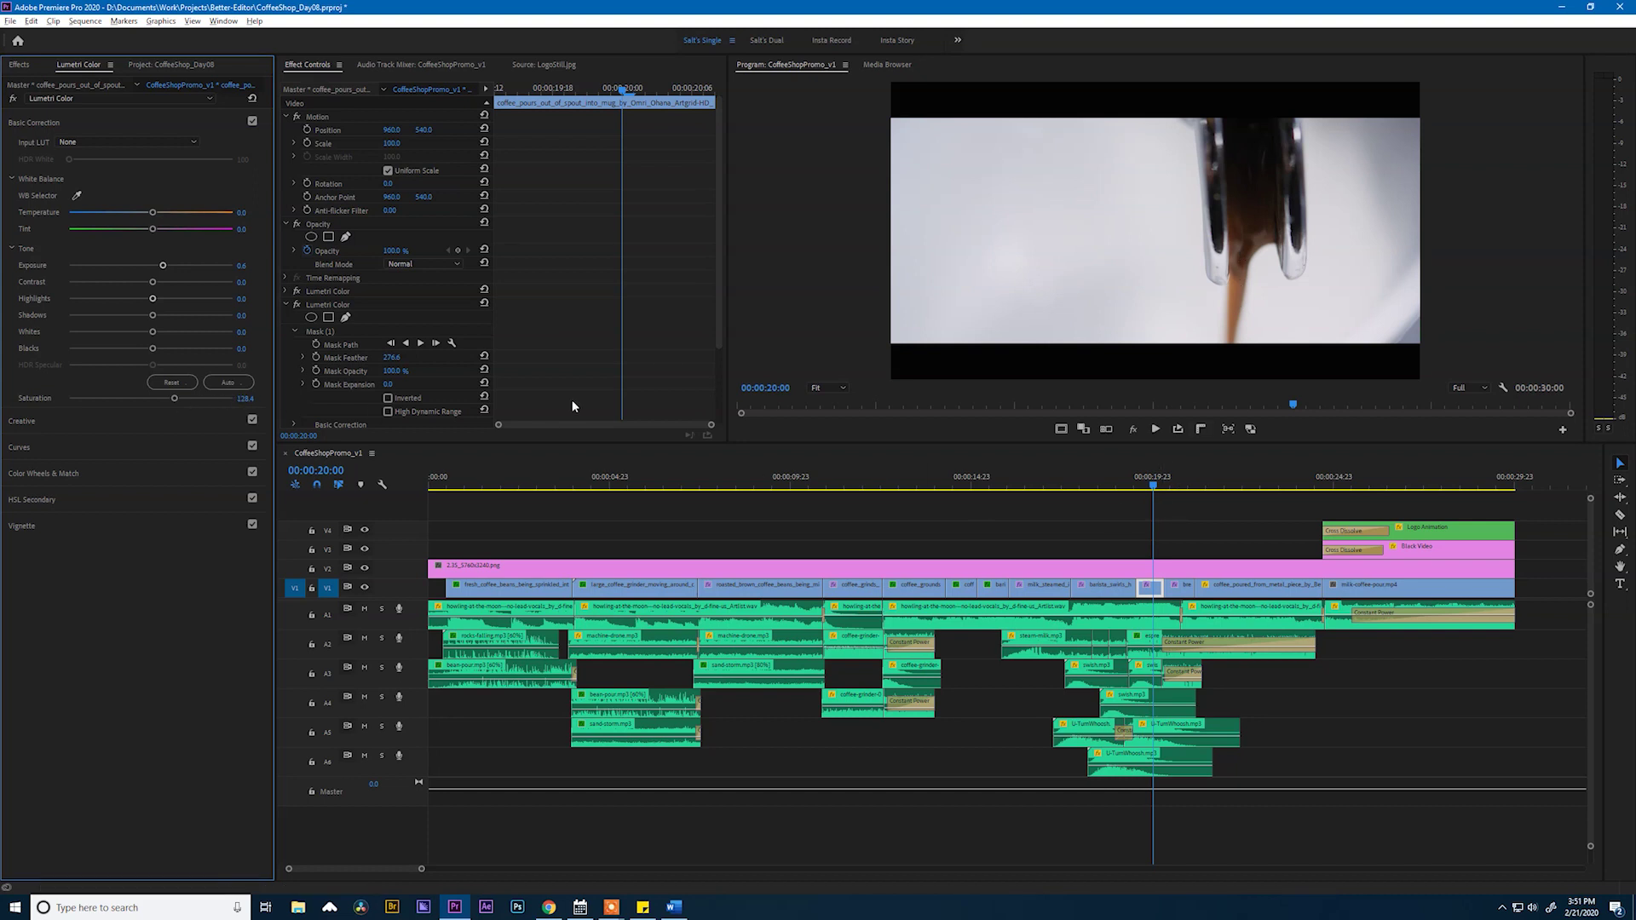
pyautogui.click(247, 398)
pyautogui.write('100')
pyautogui.press('Return')
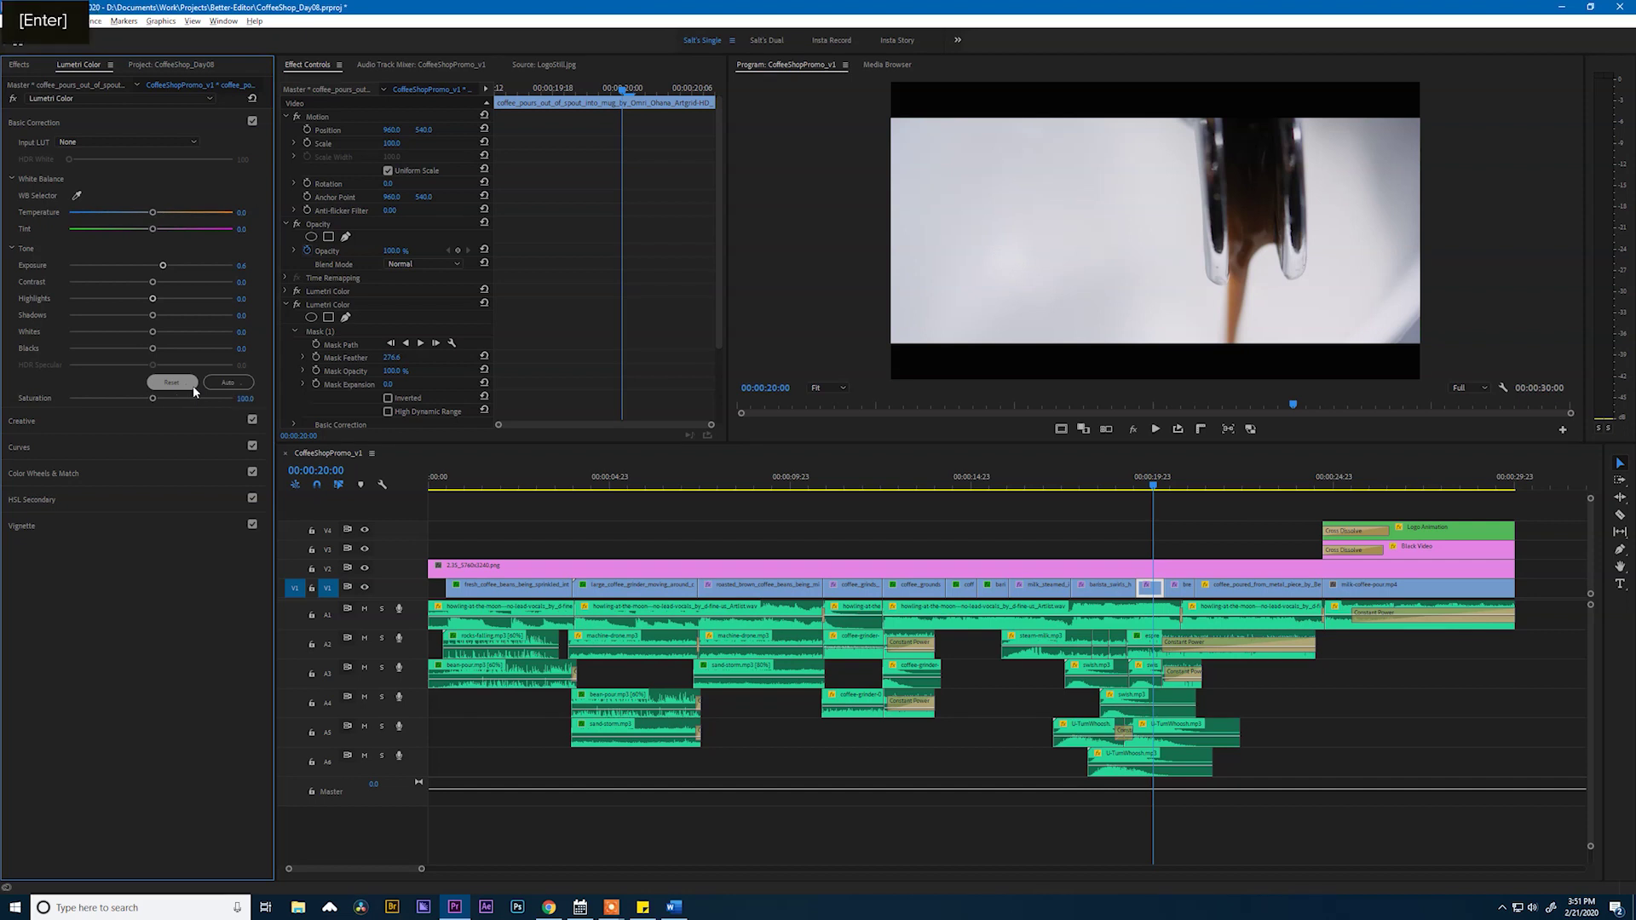
pyautogui.moveTo(154, 403); pyautogui.dragTo(171, 402)
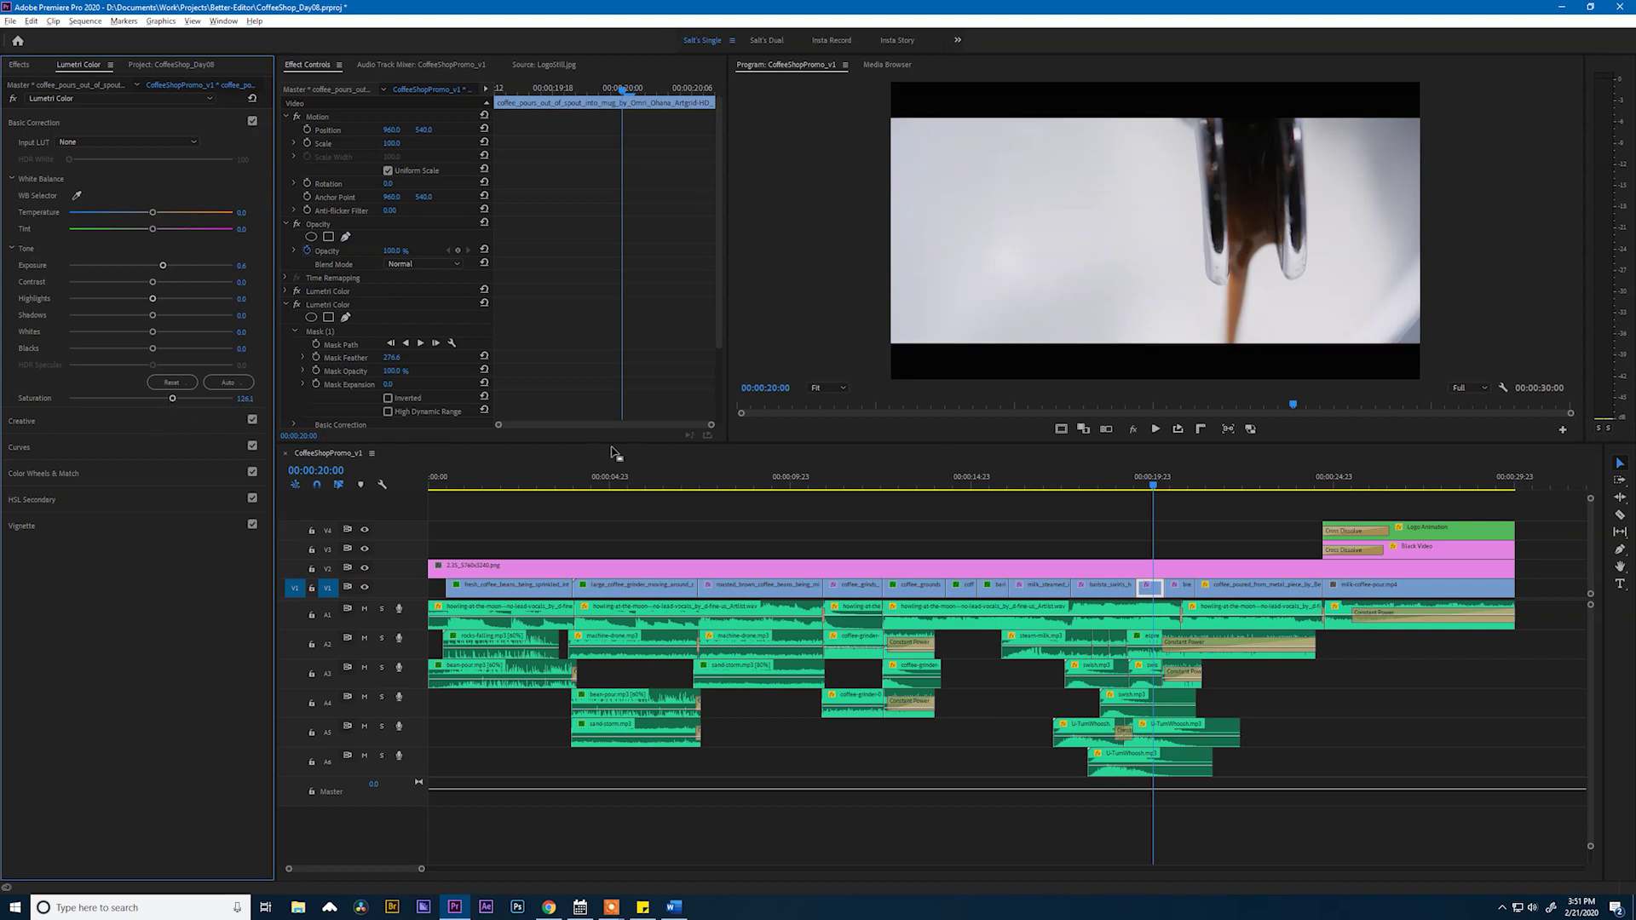
pyautogui.click(1173, 487)
# Grade the metal-spout pour clip with shadows -13.6, lowered highlights and saturation 105
pyautogui.moveTo(1176, 490); pyautogui.dragTo(1182, 488)
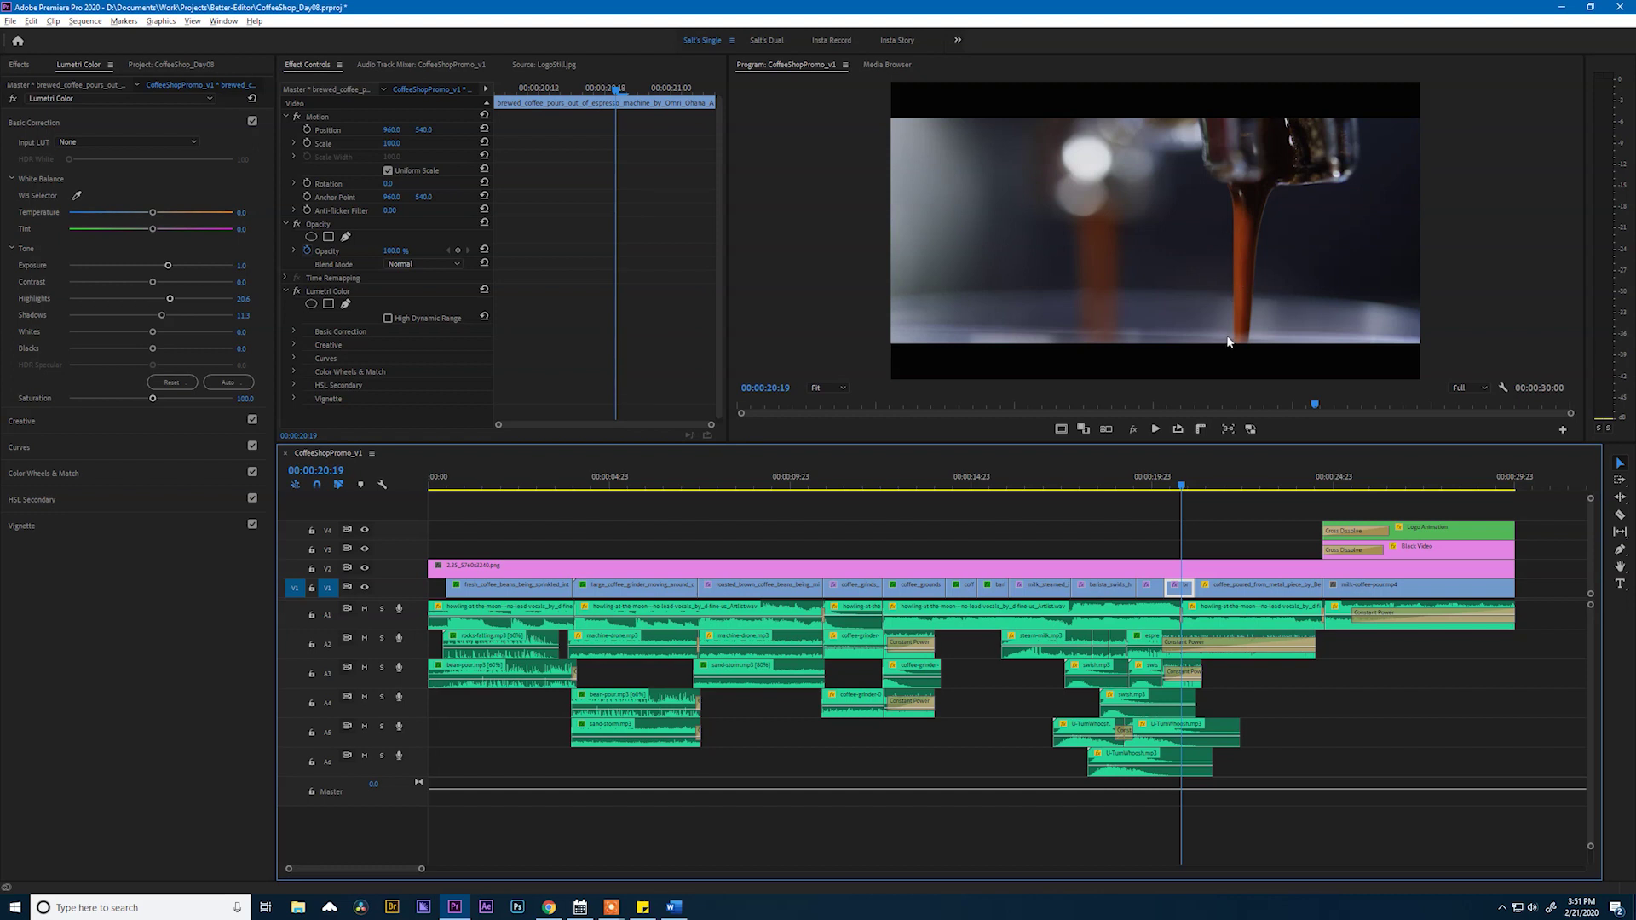
pyautogui.moveTo(1181, 487); pyautogui.dragTo(1277, 488)
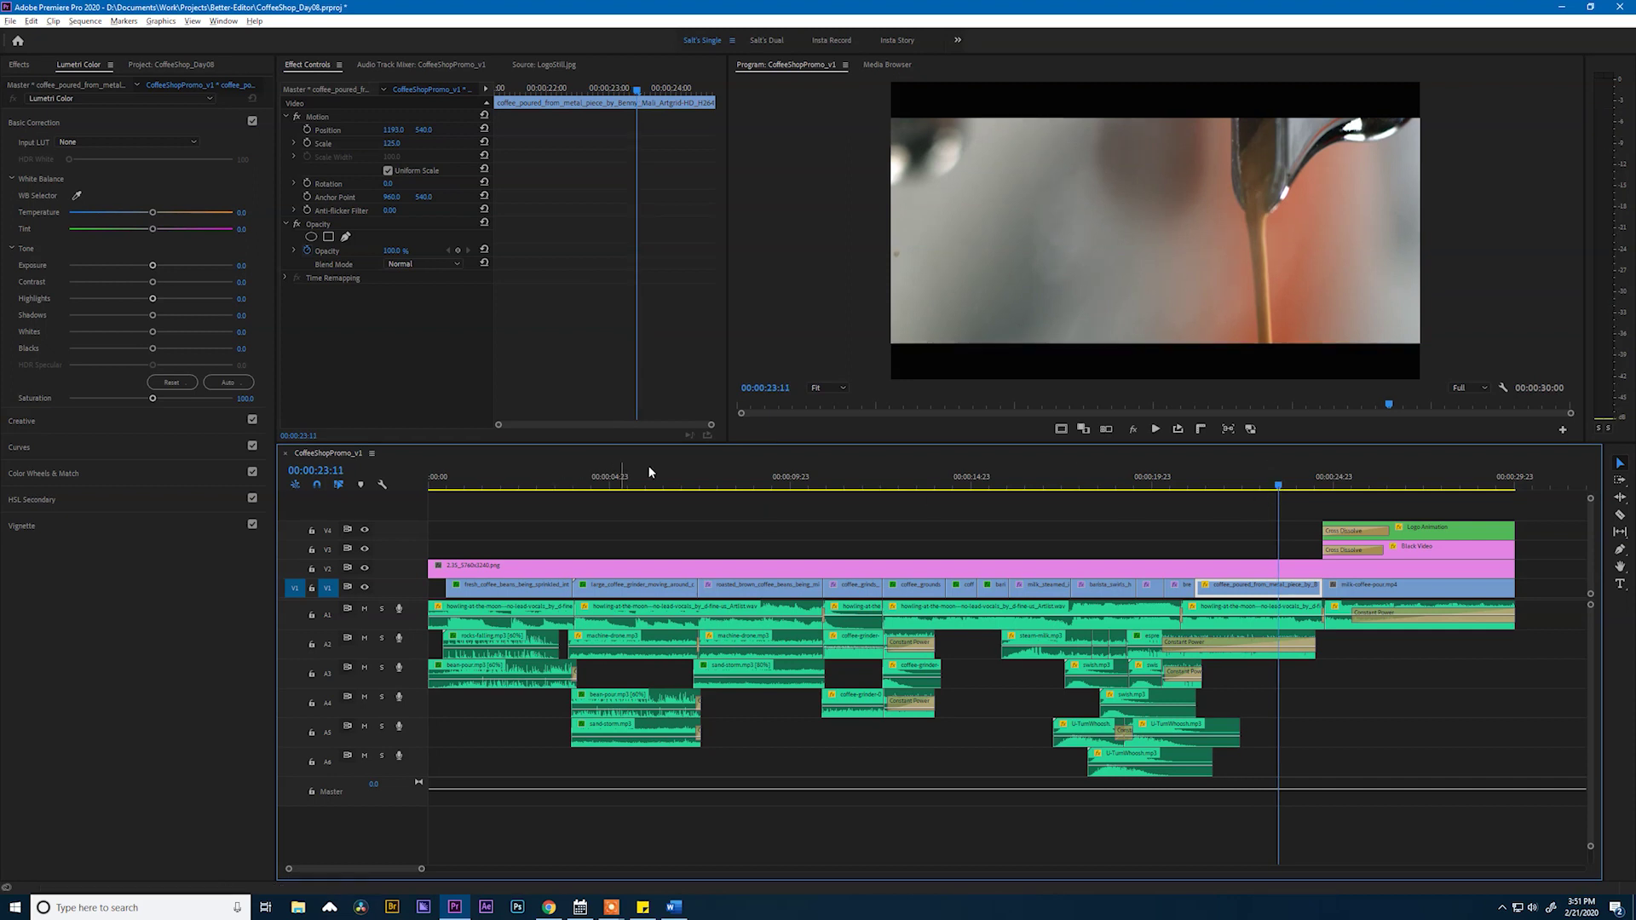
pyautogui.click(152, 282)
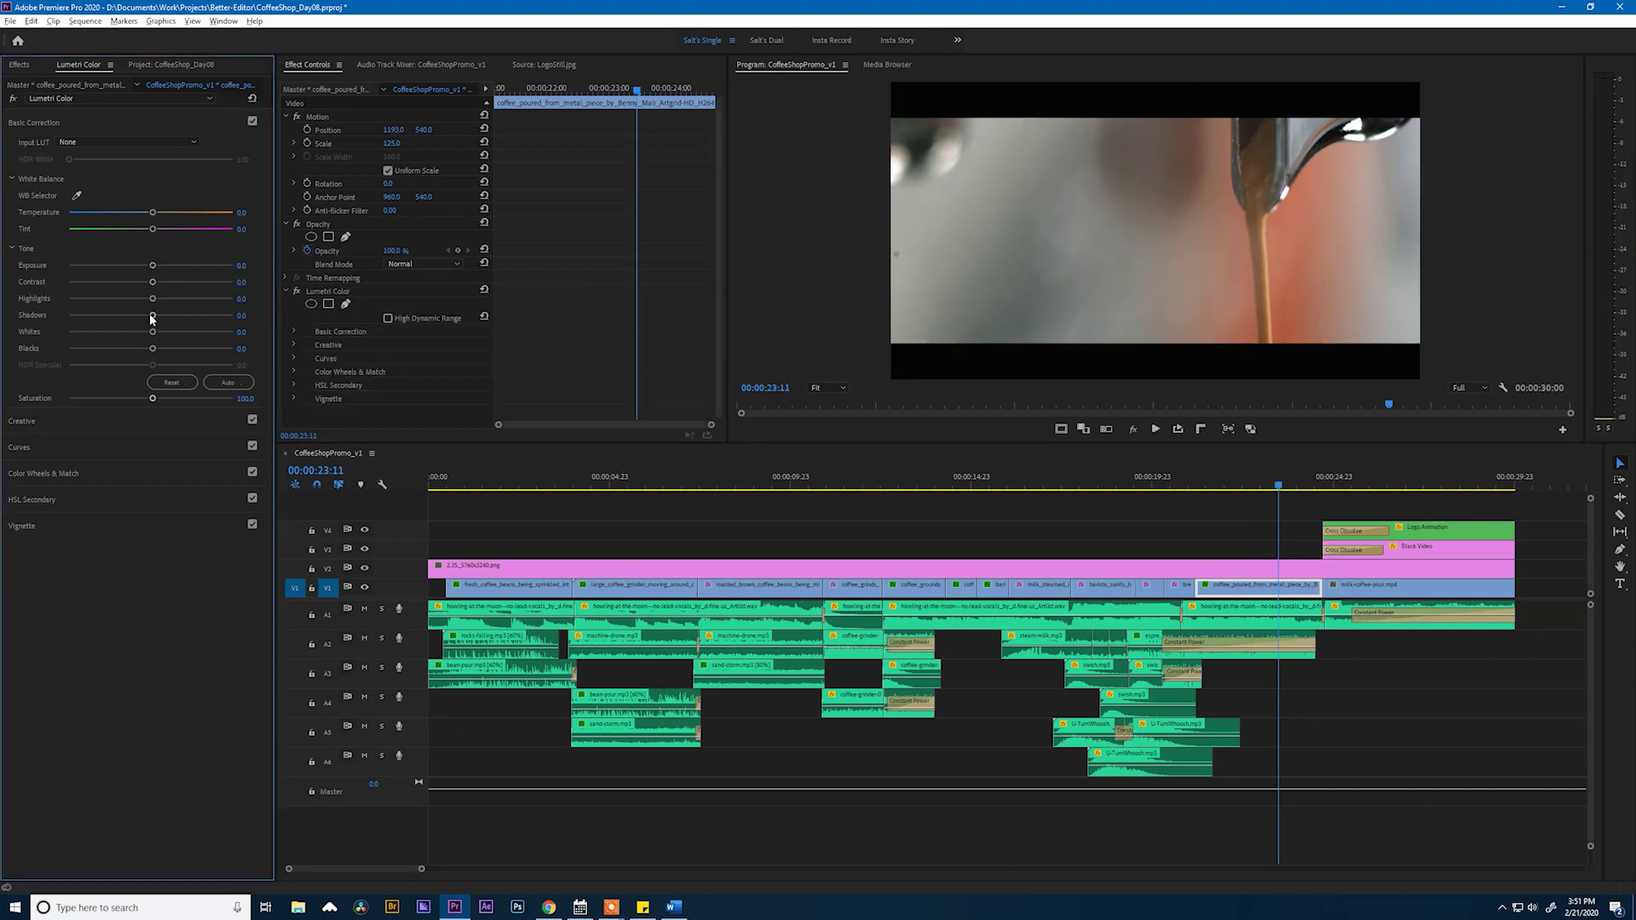
pyautogui.moveTo(155, 318)
pyautogui.mouseDown()
pyautogui.moveTo(121, 305)
pyautogui.moveTo(137, 300)
pyautogui.mouseUp()
pyautogui.moveTo(153, 398); pyautogui.dragTo(164, 402)
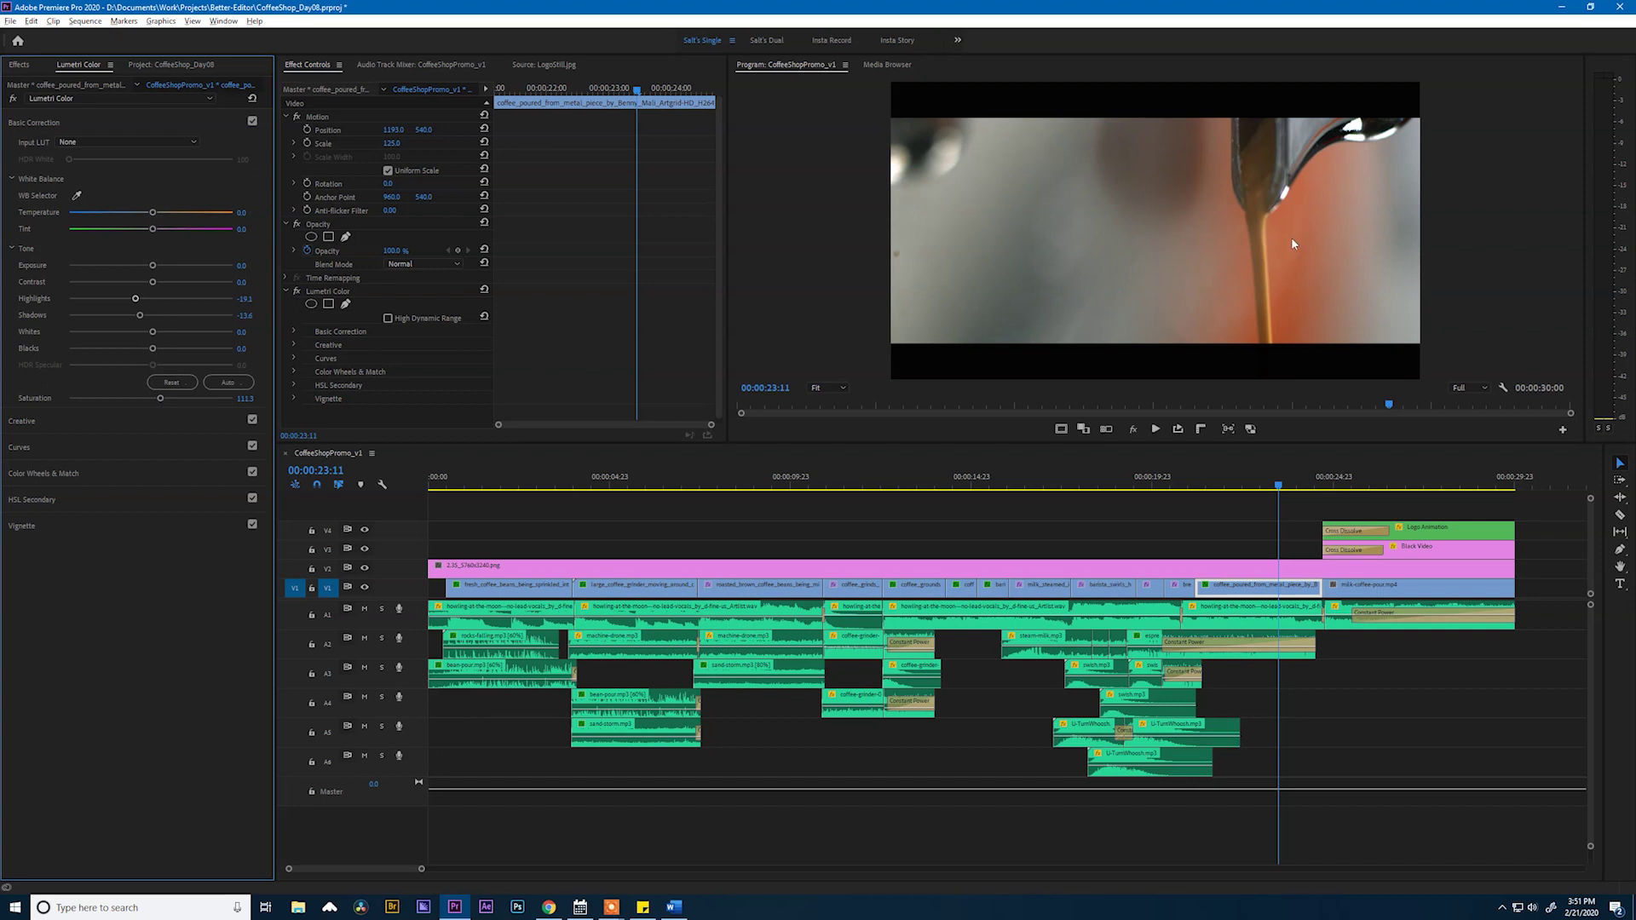
pyautogui.click(246, 398)
pyautogui.write('105')
pyautogui.press('Return')
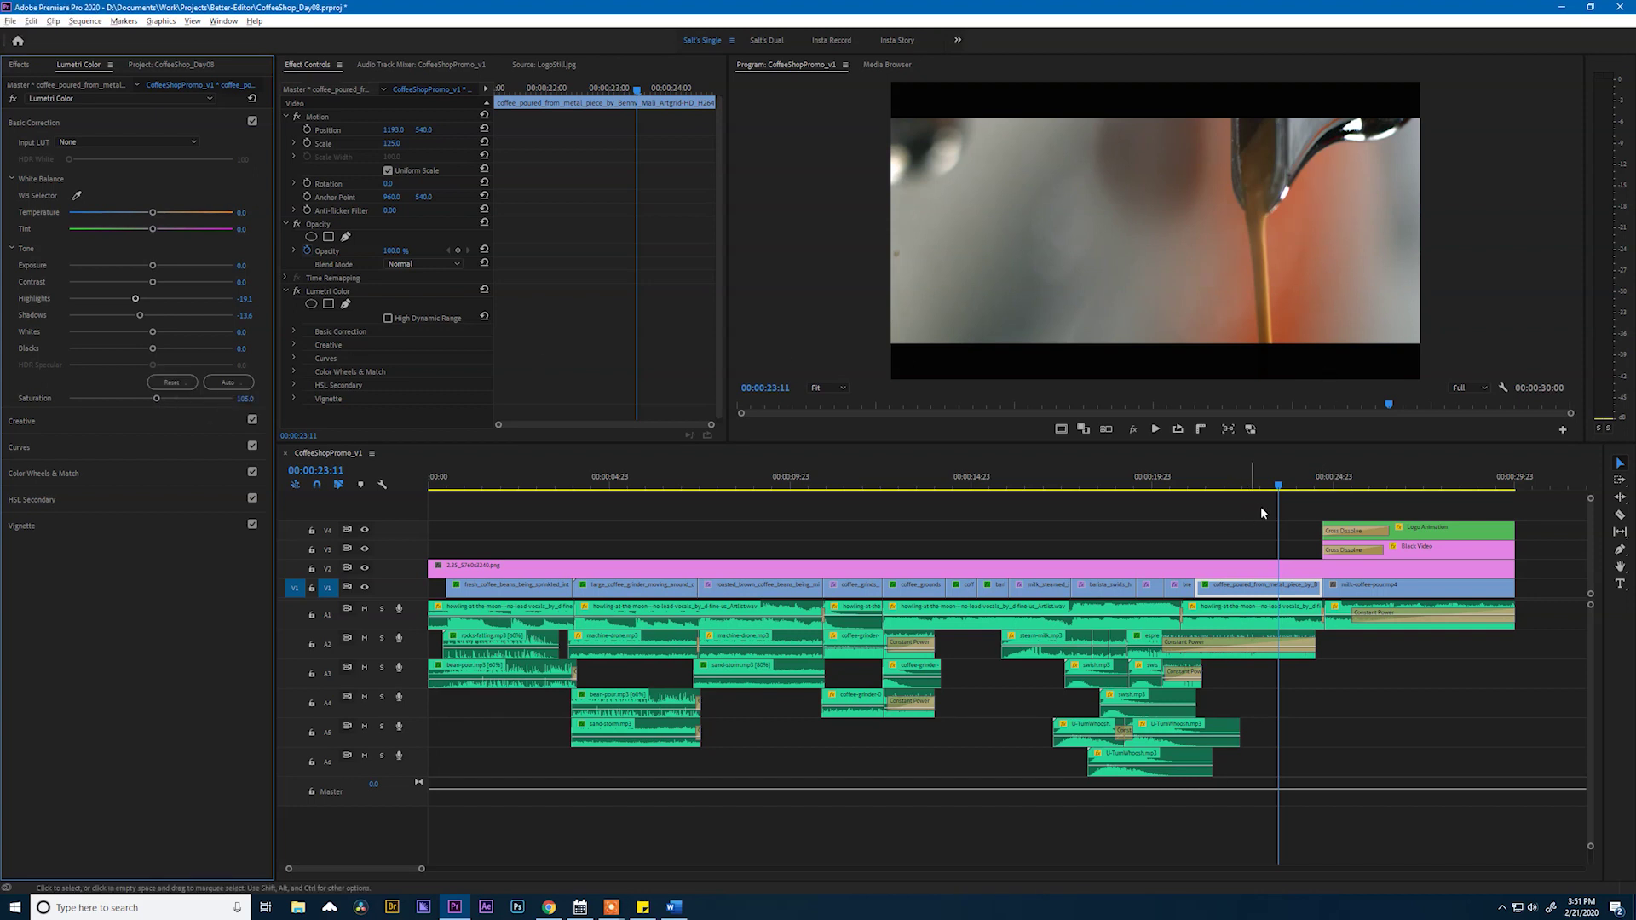
pyautogui.click(1260, 506)
pyautogui.press('Up')
pyautogui.press('Up')
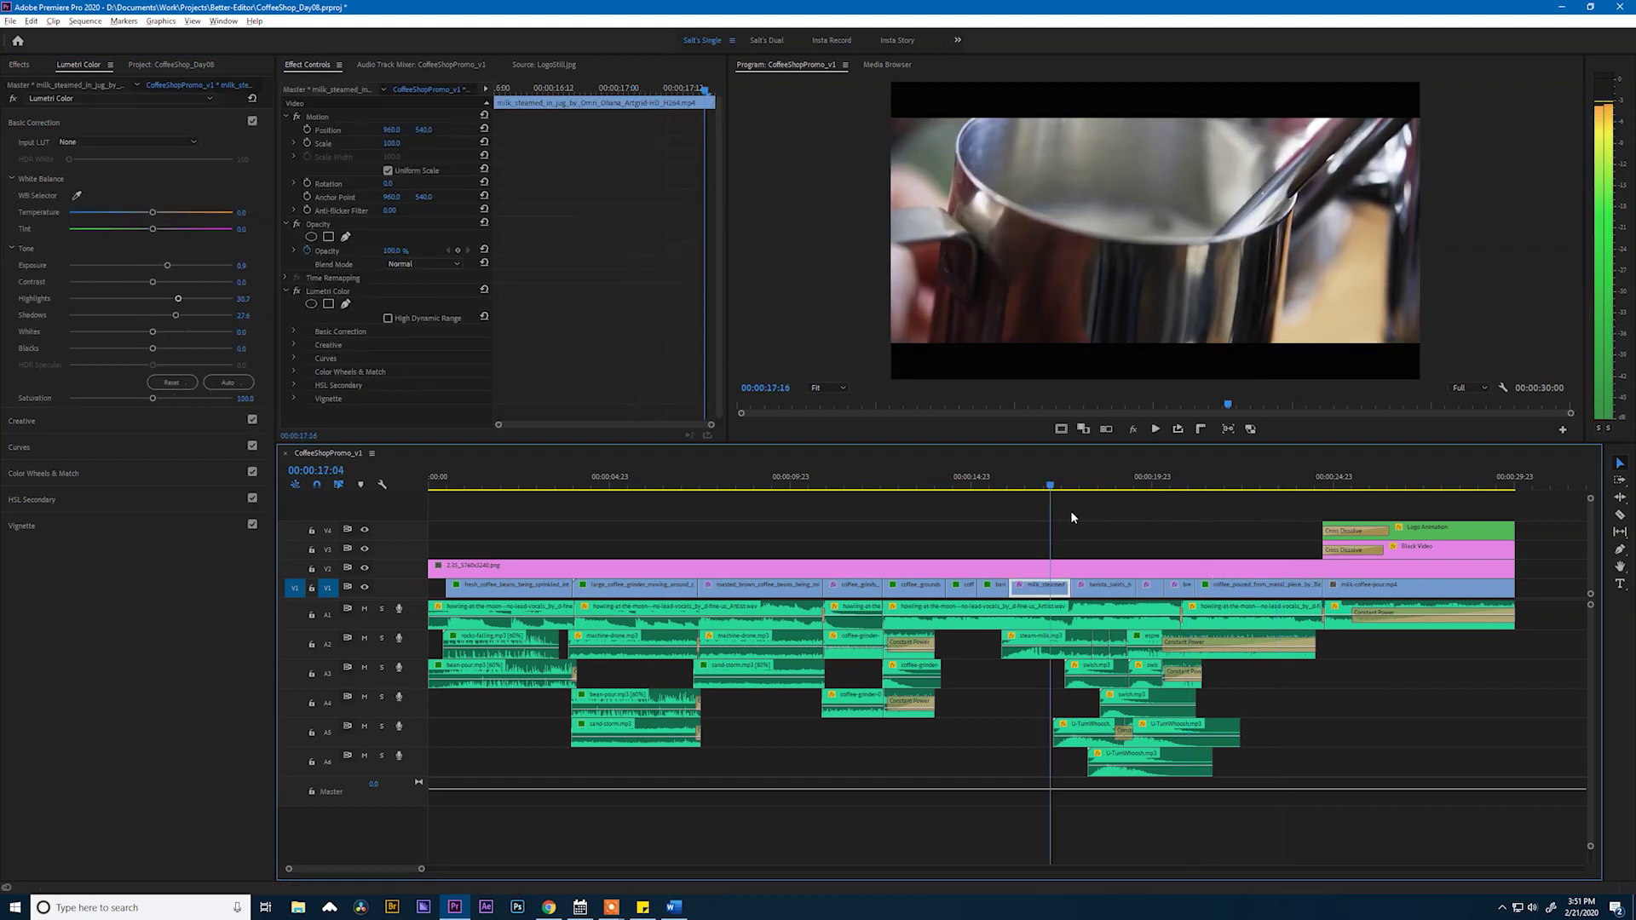
# Disable the logo and black overlay clips and move to the latte-art clip at 27:00
pyautogui.press('Down')
pyautogui.press('Down')
pyautogui.press('Down')
pyautogui.moveTo(1164, 526); pyautogui.dragTo(1272, 530)
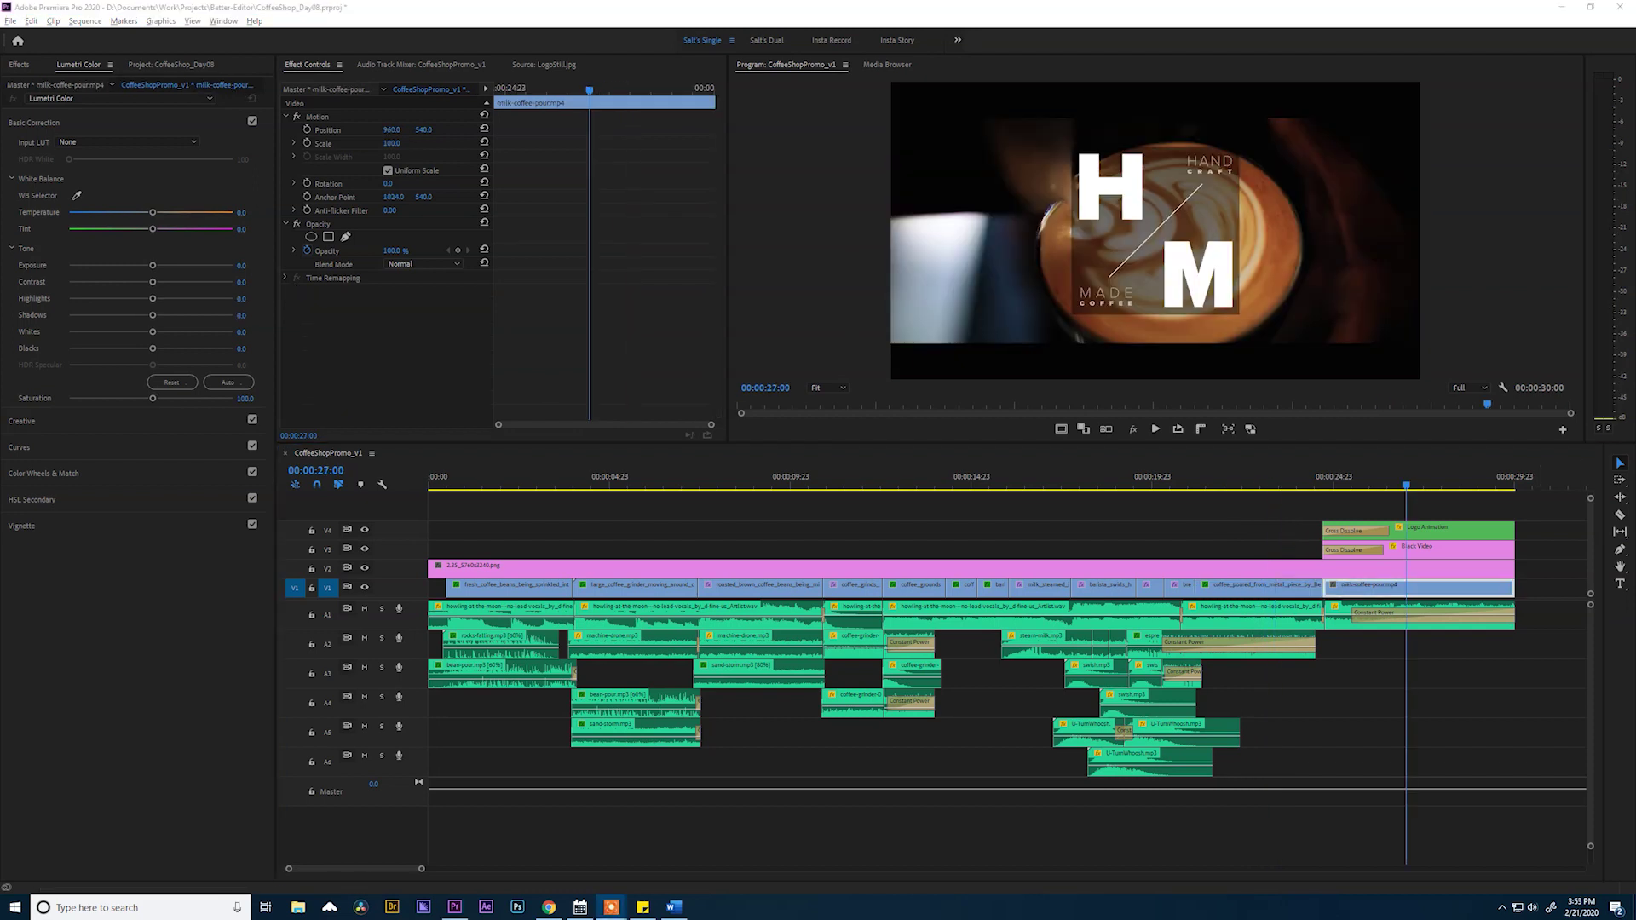
pyautogui.click(1278, 485)
pyautogui.click(1295, 502)
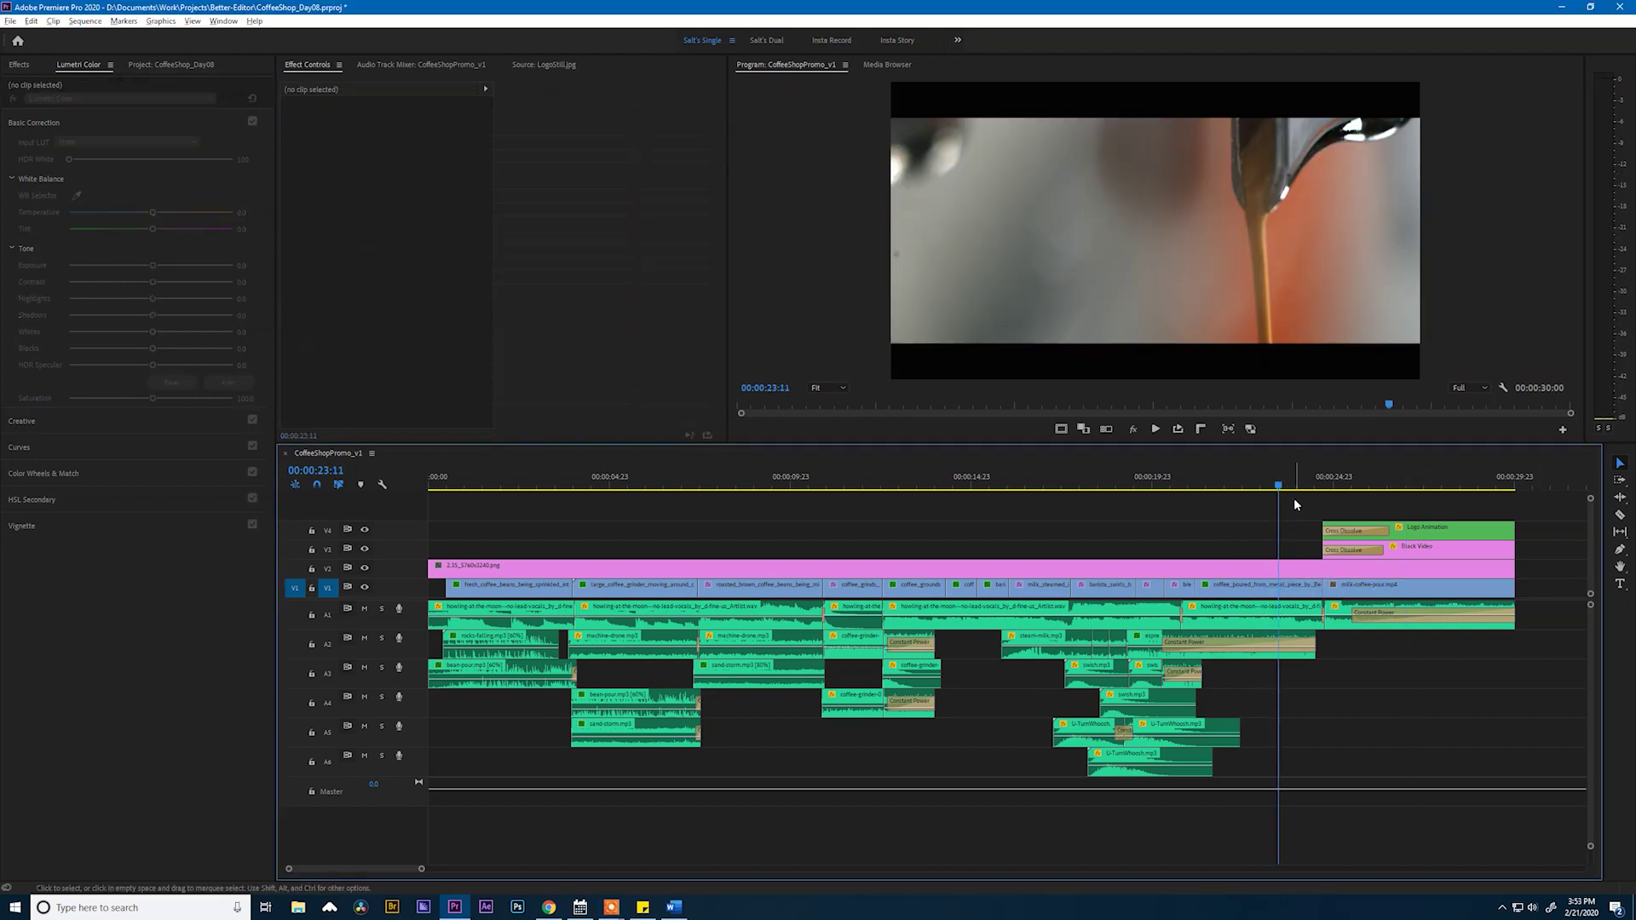
pyautogui.moveTo(1284, 496); pyautogui.dragTo(1400, 543)
pyautogui.hotkey('ctrl', 'b')
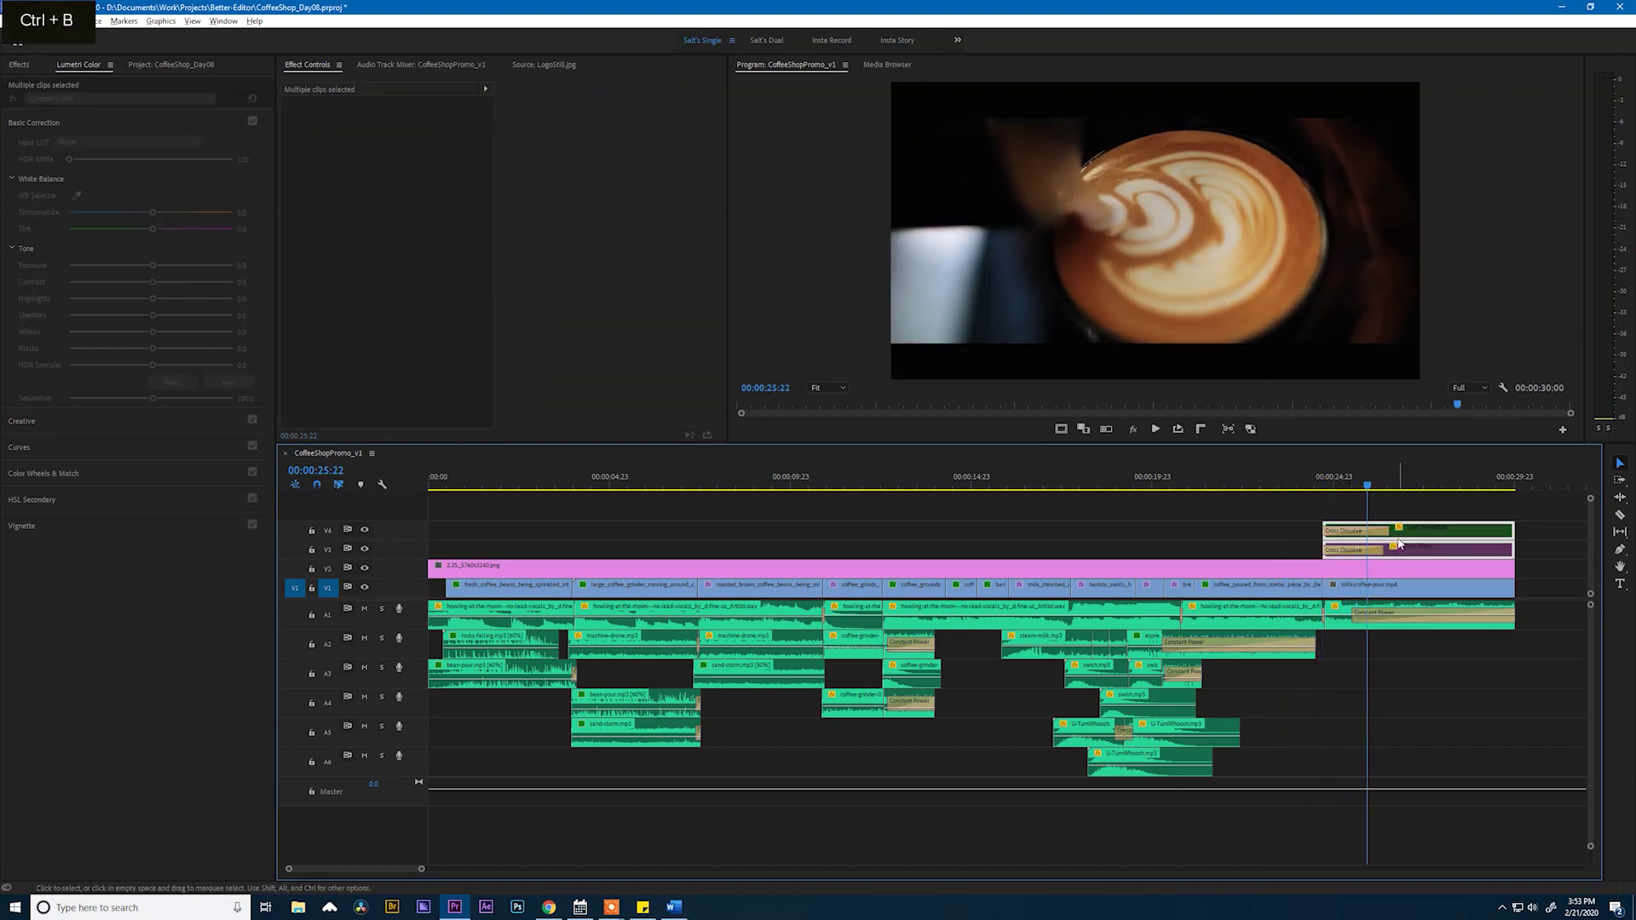
pyautogui.moveTo(1394, 488); pyautogui.dragTo(1417, 487)
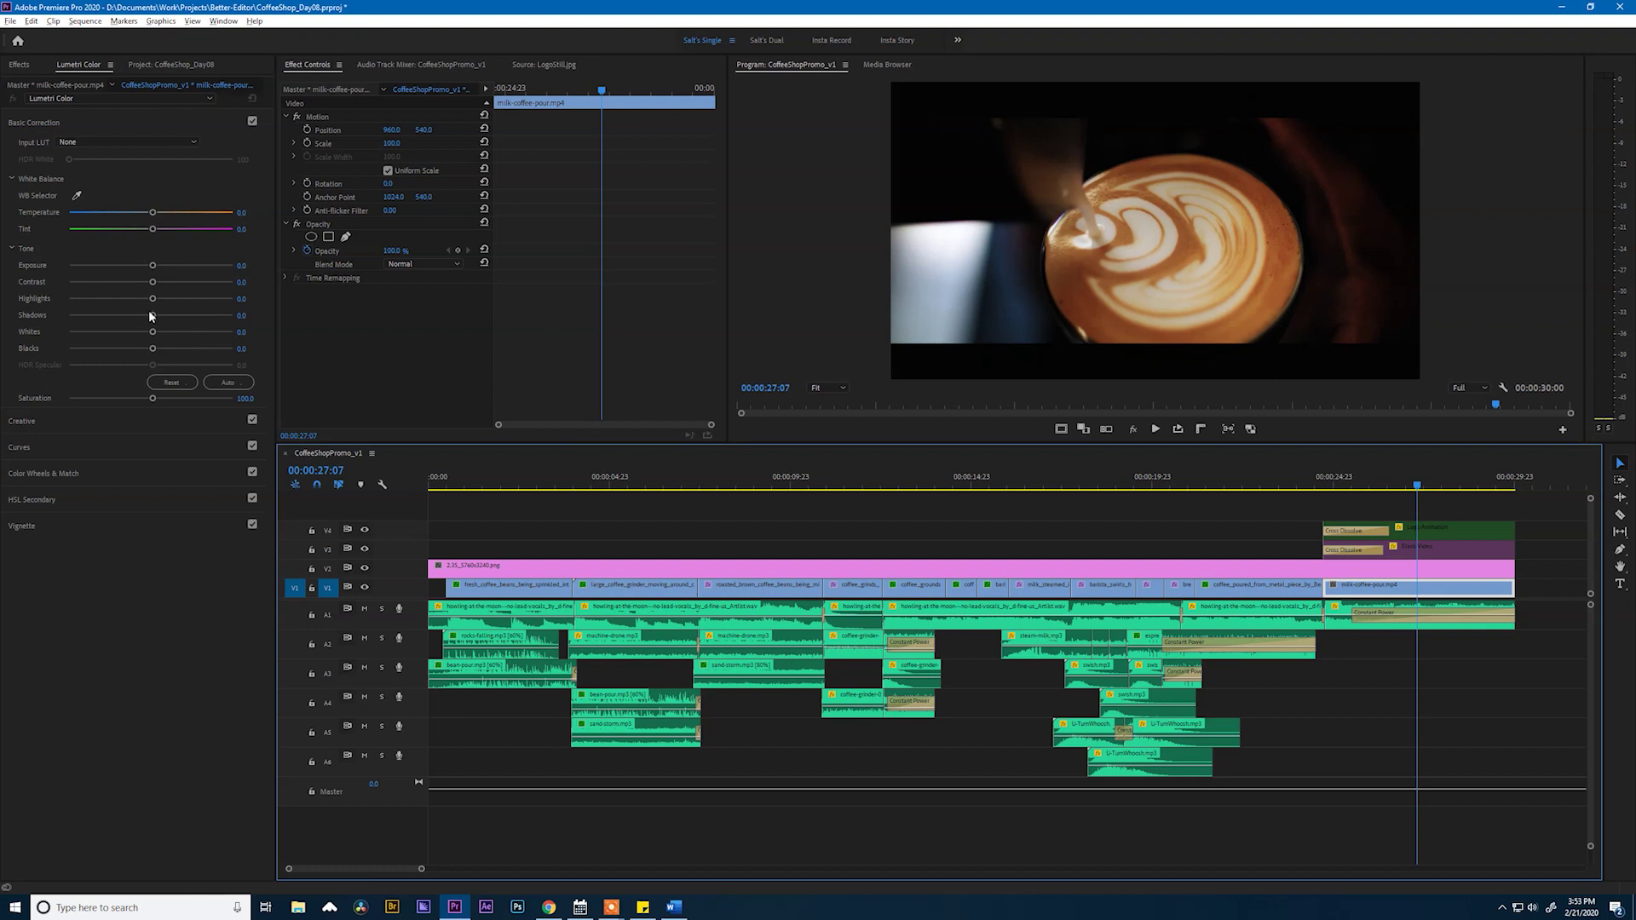
# Lift the latte-art clip's shadows and highlights, re-enable the overlays, and save the project
pyautogui.moveTo(153, 318); pyautogui.dragTo(180, 318)
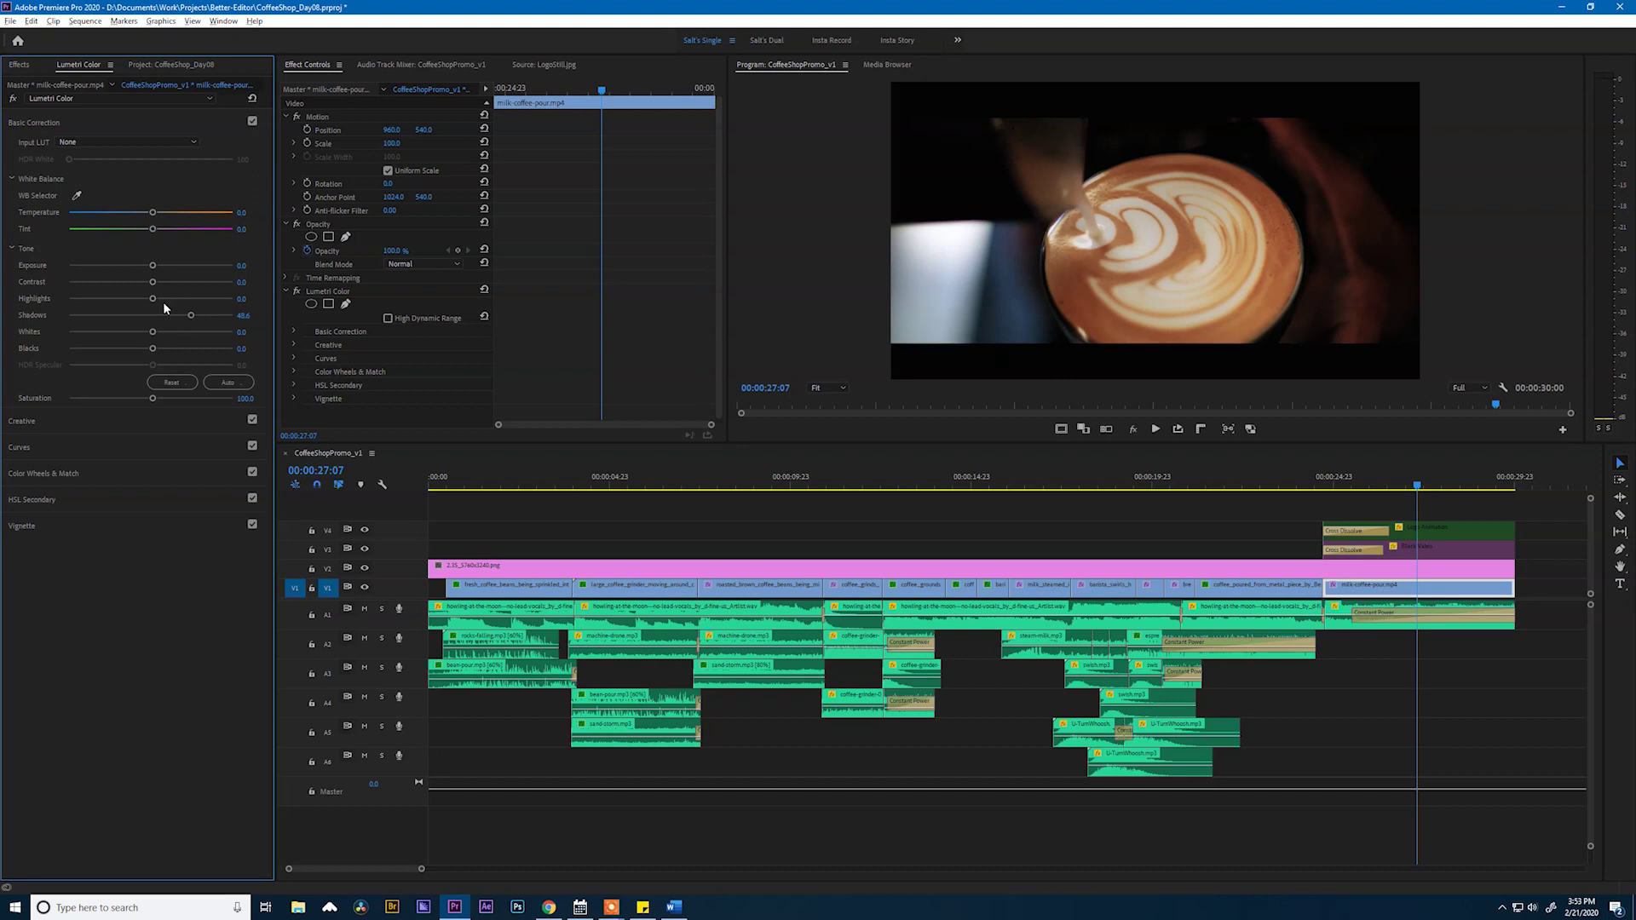
pyautogui.moveTo(154, 300); pyautogui.dragTo(160, 334)
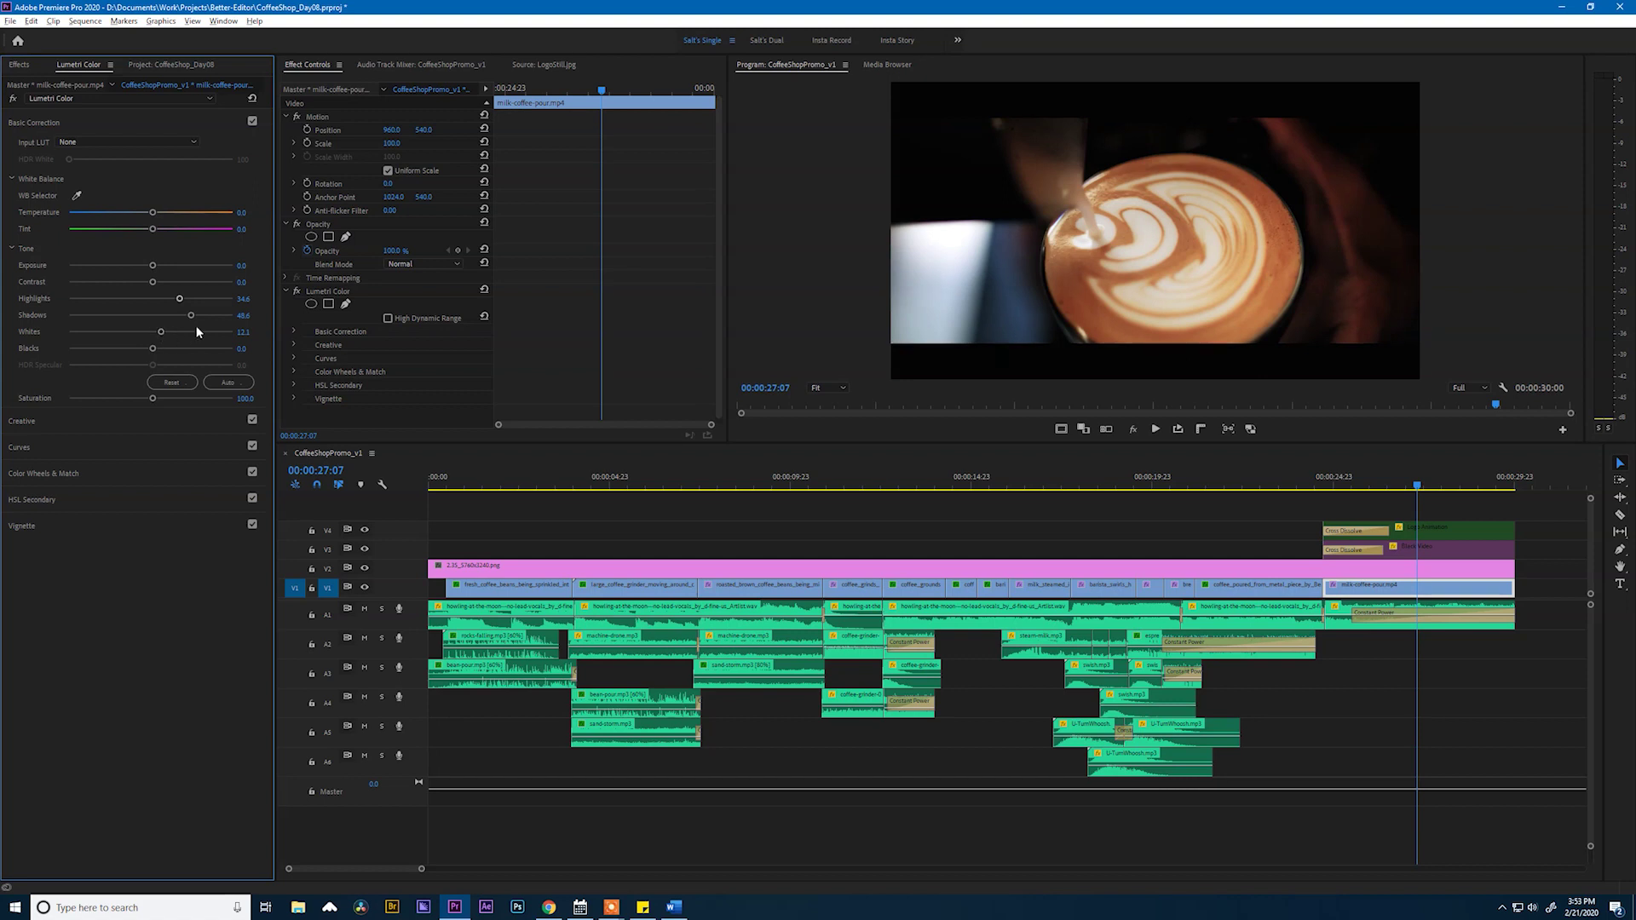
pyautogui.moveTo(193, 318); pyautogui.dragTo(196, 322)
pyautogui.moveTo(1515, 505); pyautogui.dragTo(1455, 540)
pyautogui.hotkey('shift', 'e')
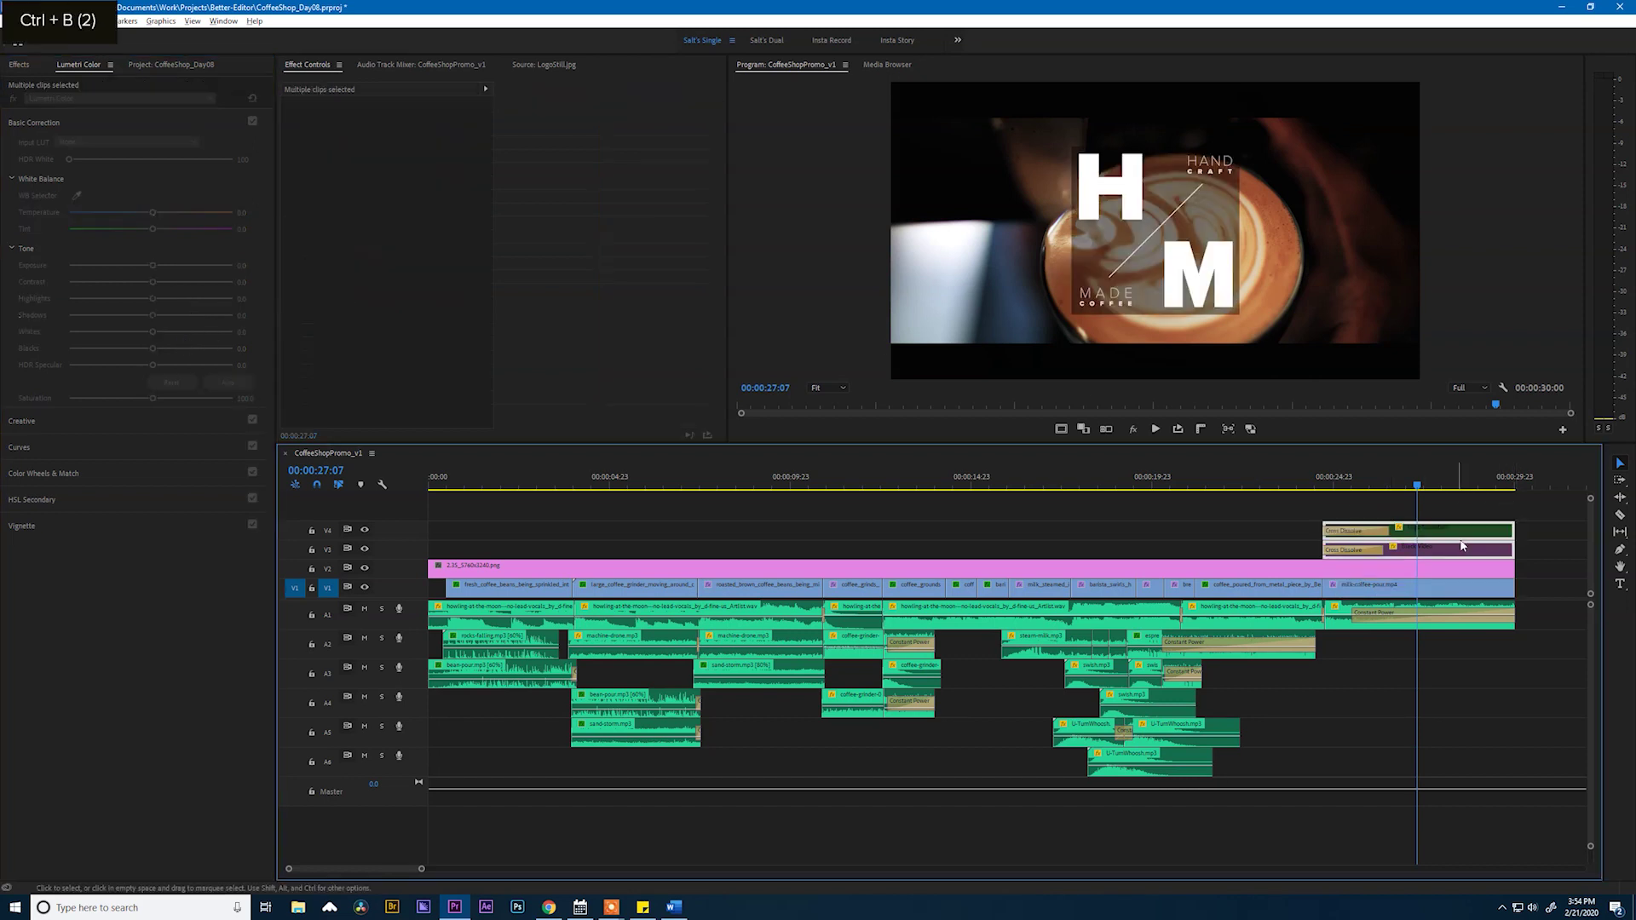
pyautogui.click(1506, 514)
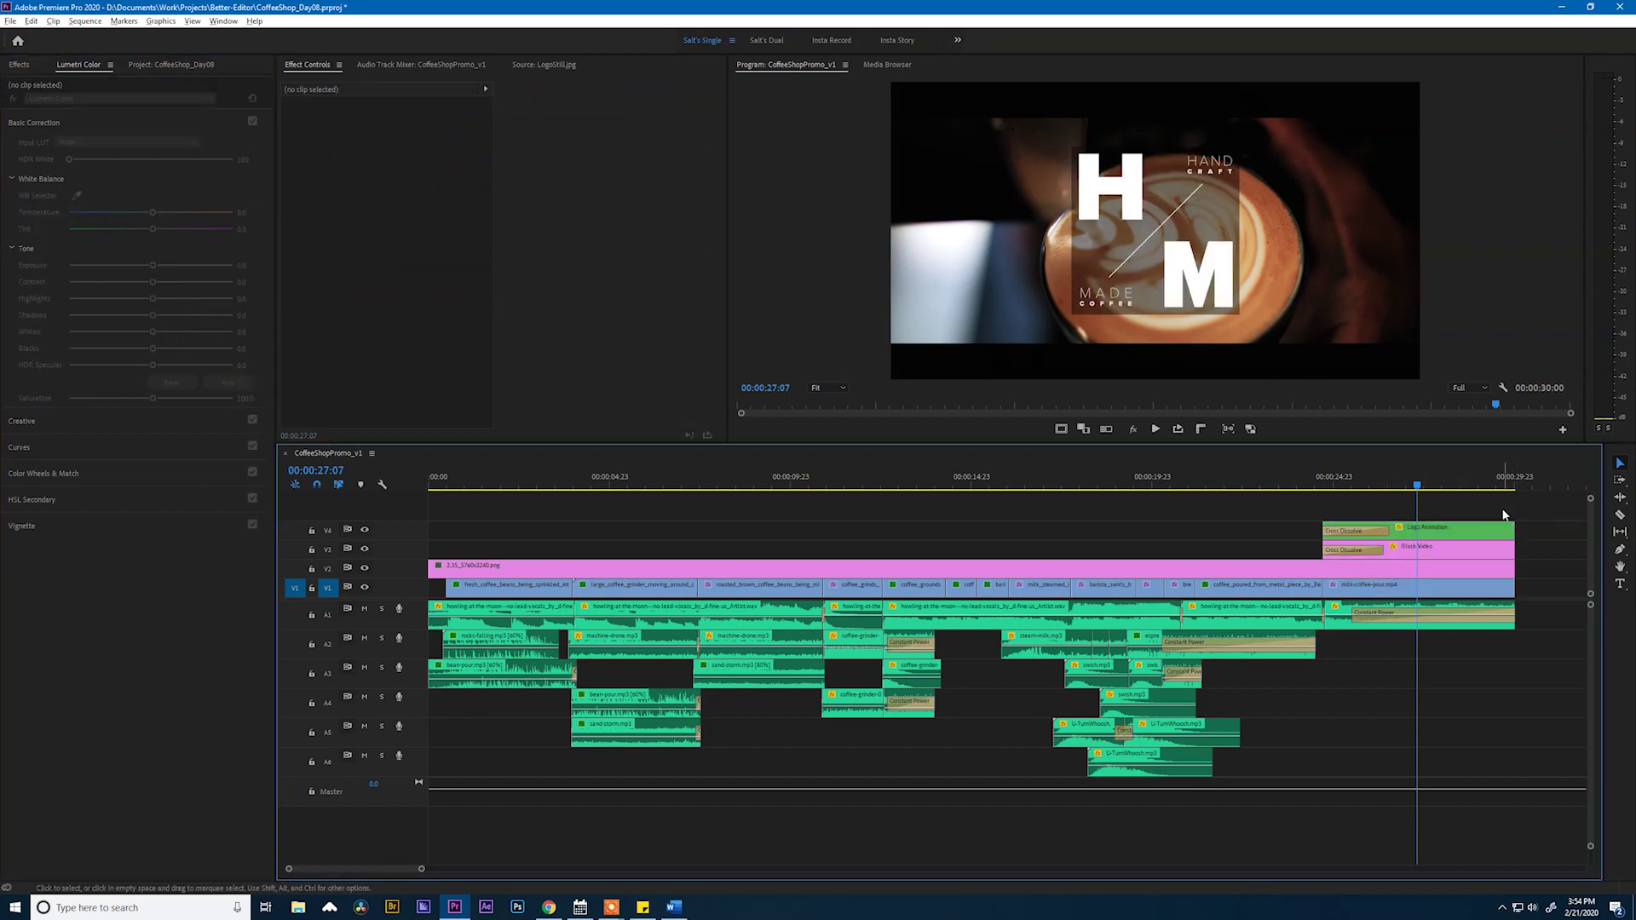
pyautogui.hotkey('ctrl', 's')
# Render In to Out previews for the whole CoffeeShopPromo_v1 sequence
pyautogui.click(85, 21)
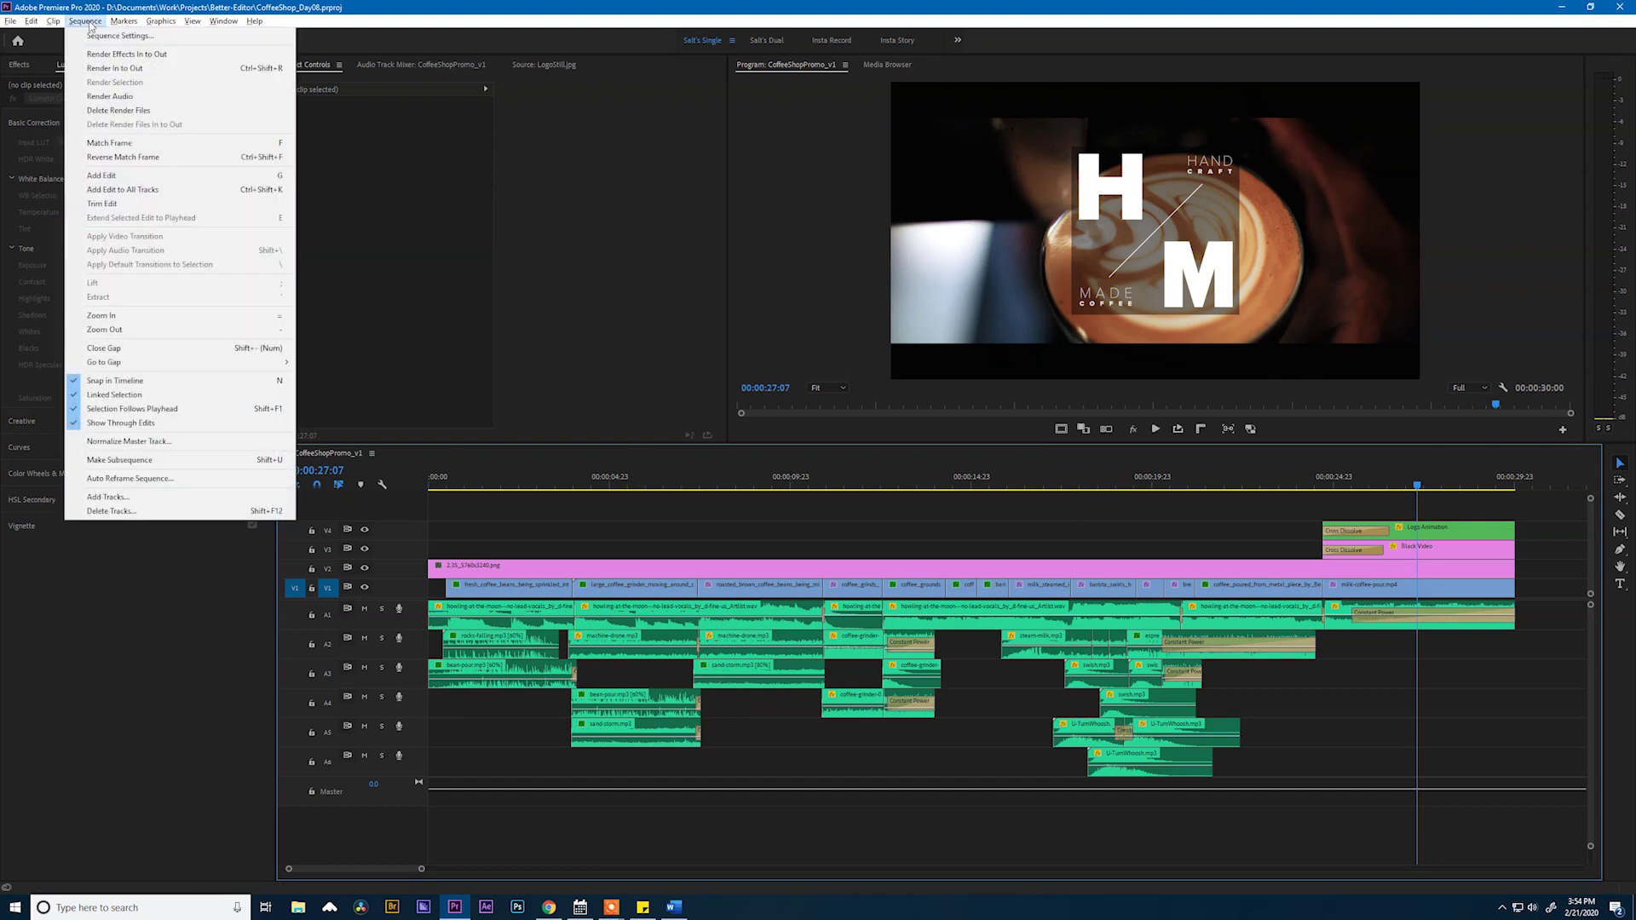
pyautogui.click(97, 69)
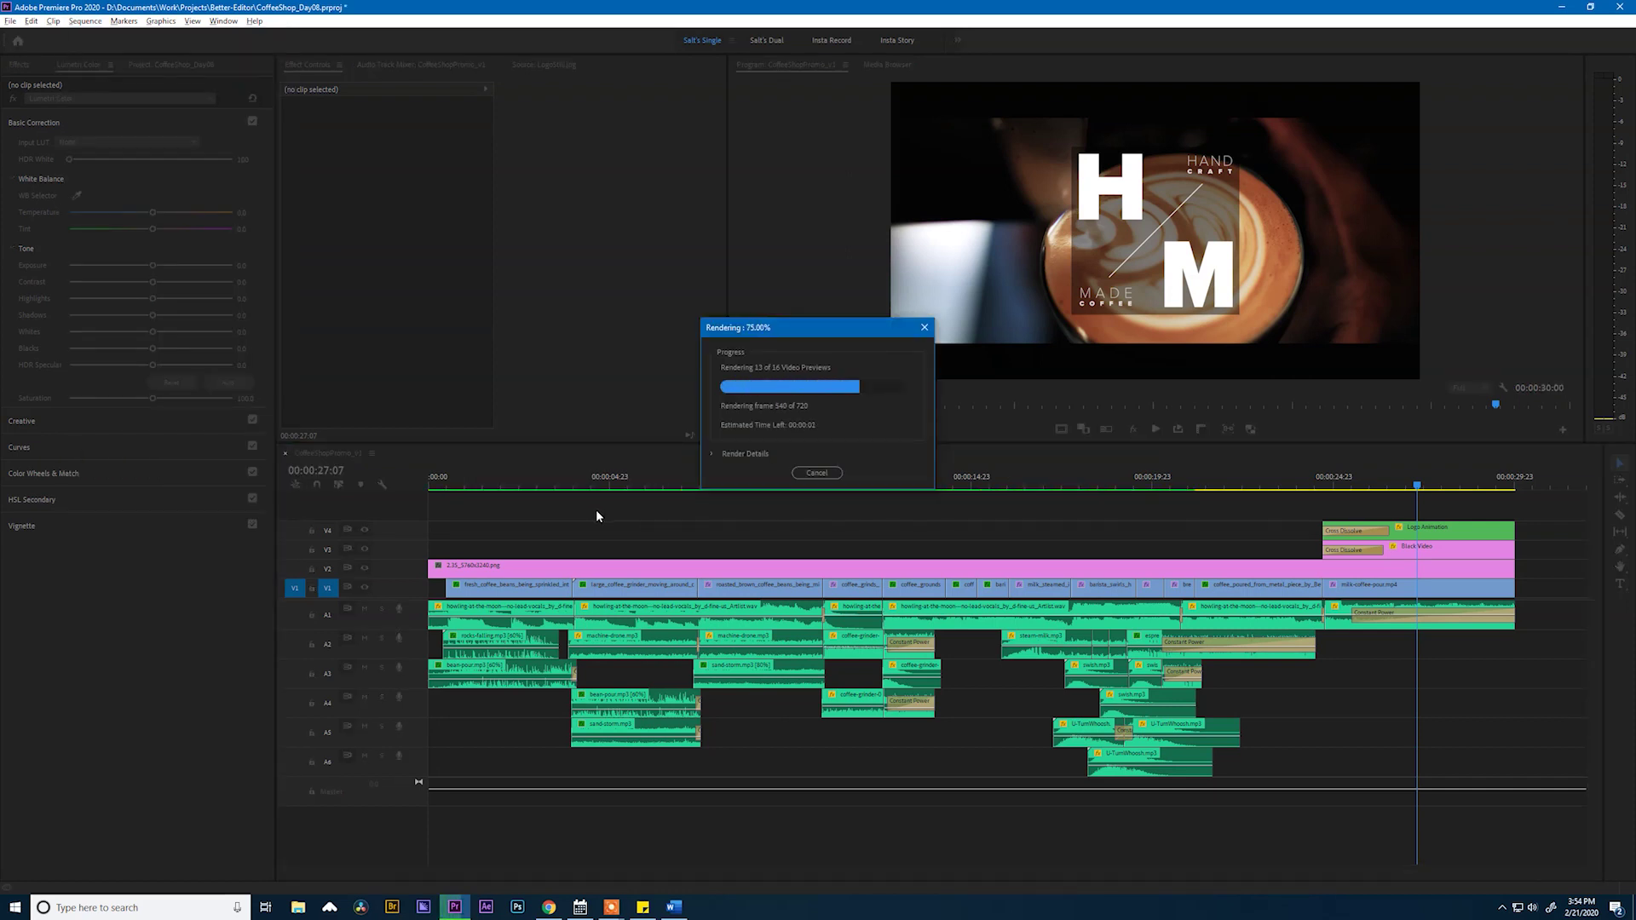
# Play CoffeeShopPromo_v1 from the very start of the sequence
pyautogui.press('Home')
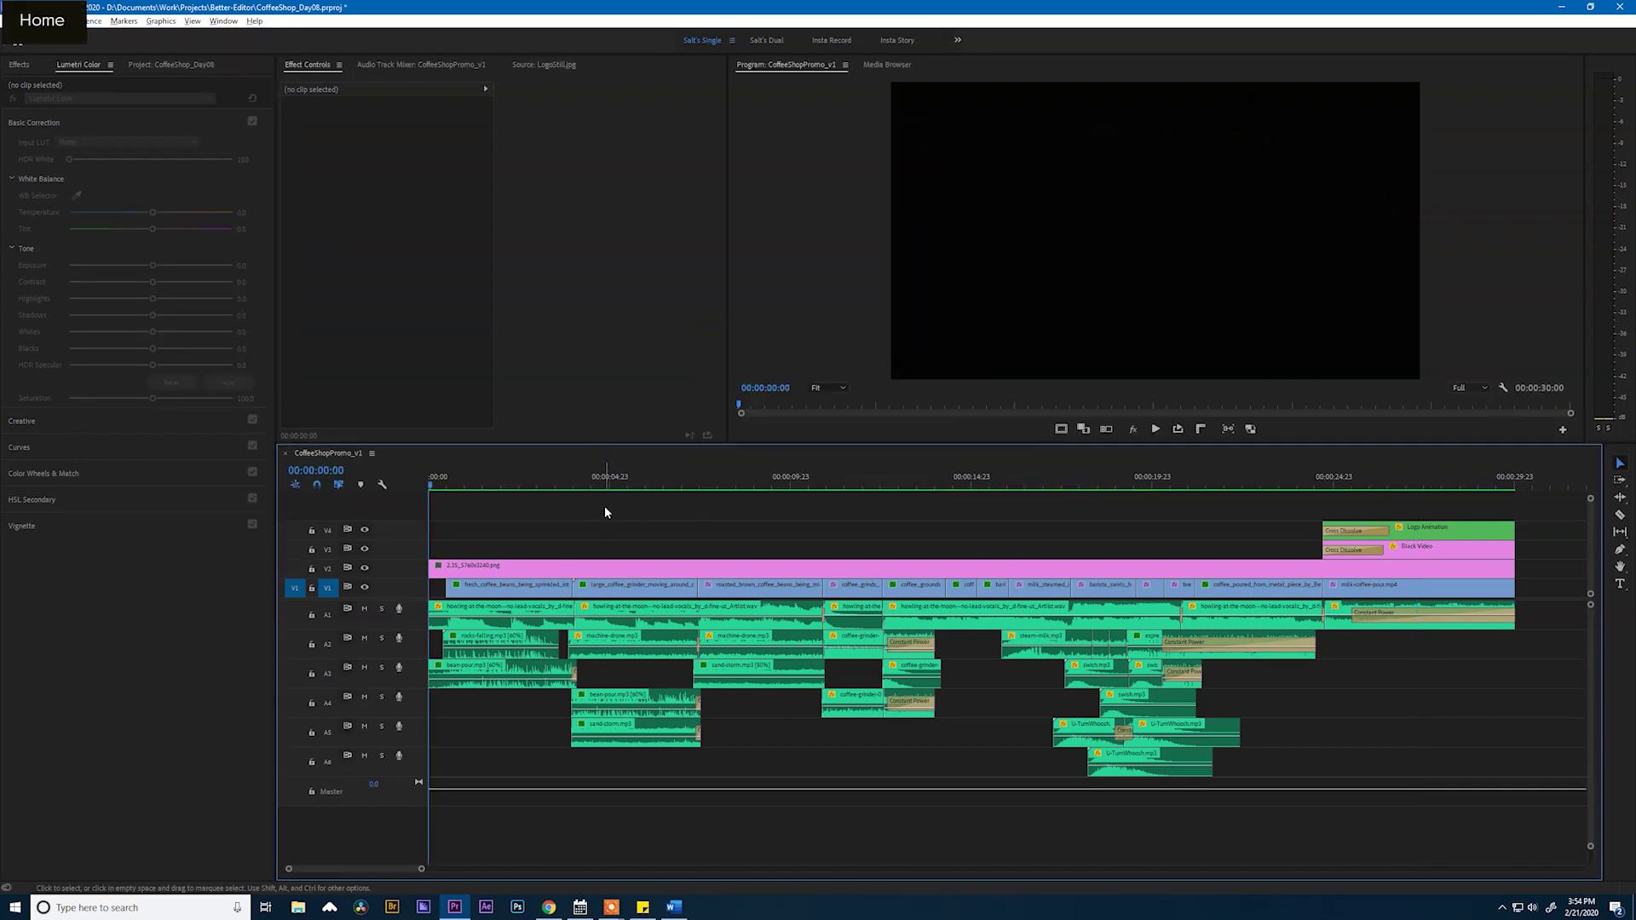
pyautogui.press('space')
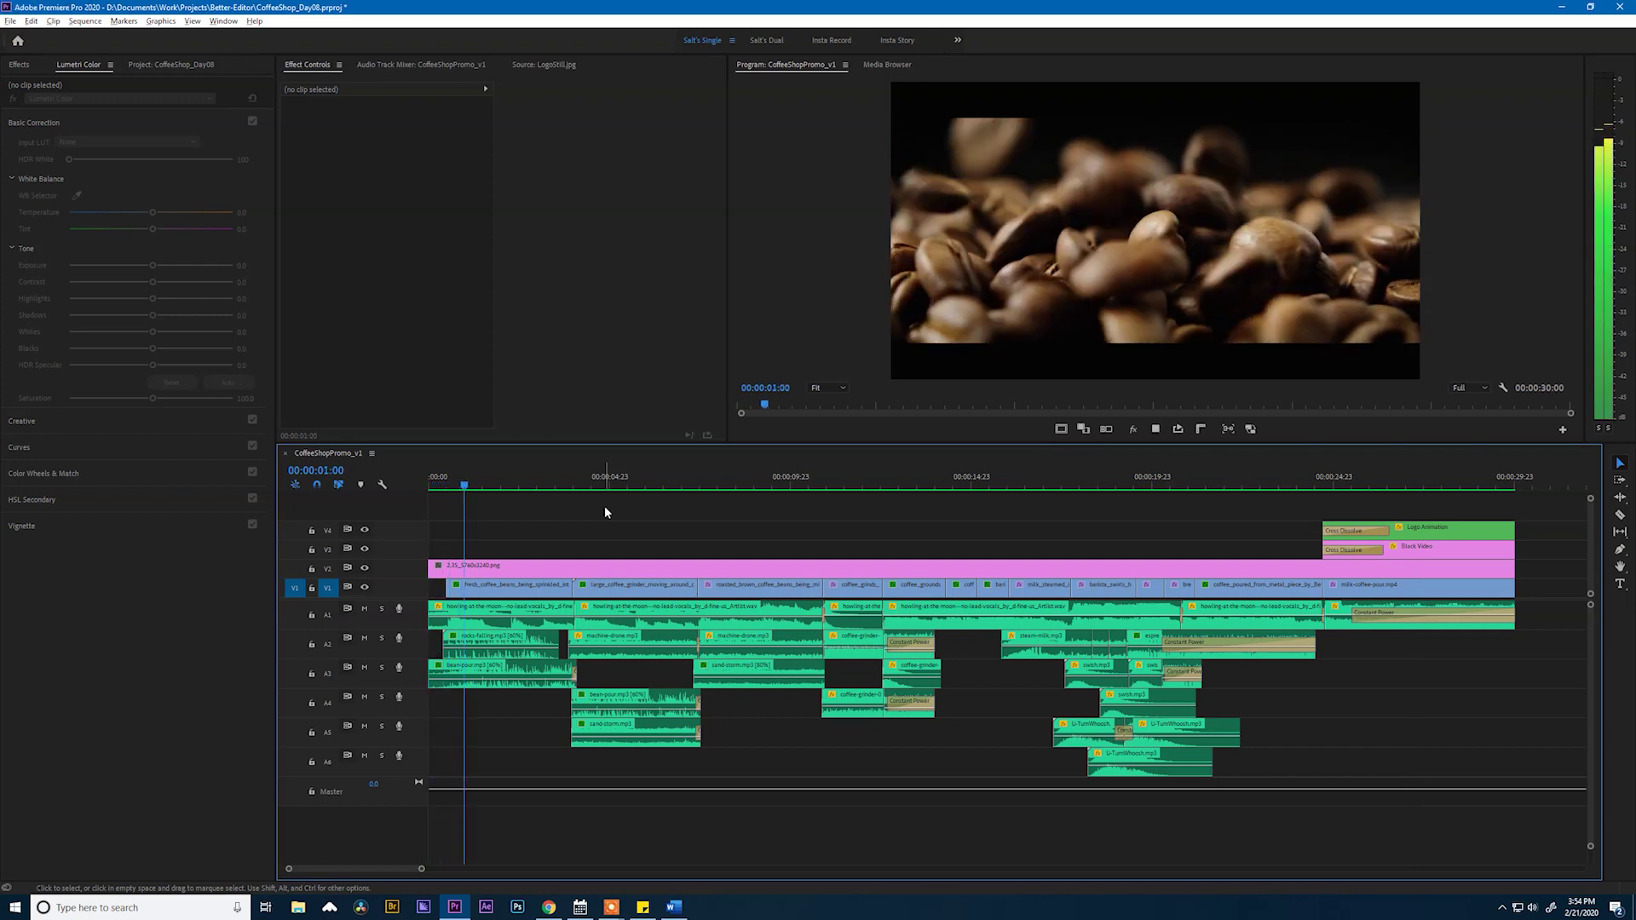